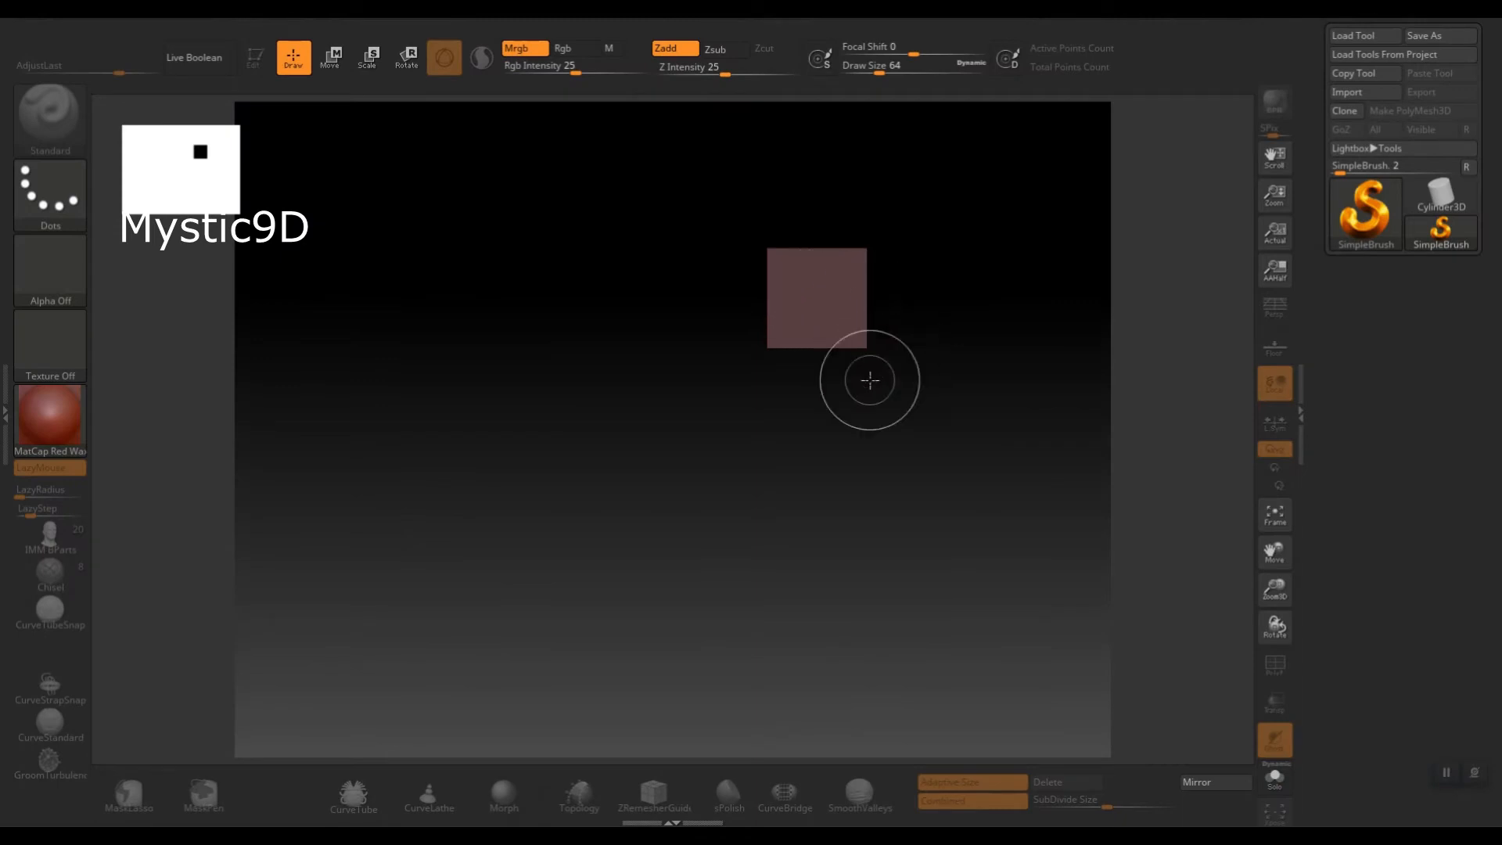
# Clear the canvas and load the cube project from LightBox's project library.
pyautogui.hotkey('ctrl', 'n')
pyautogui.moveTo(640, 367); pyautogui.dragTo(730, 525)
pyautogui.hotkey('ctrl', 'n')
pyautogui.click(1382, 152)
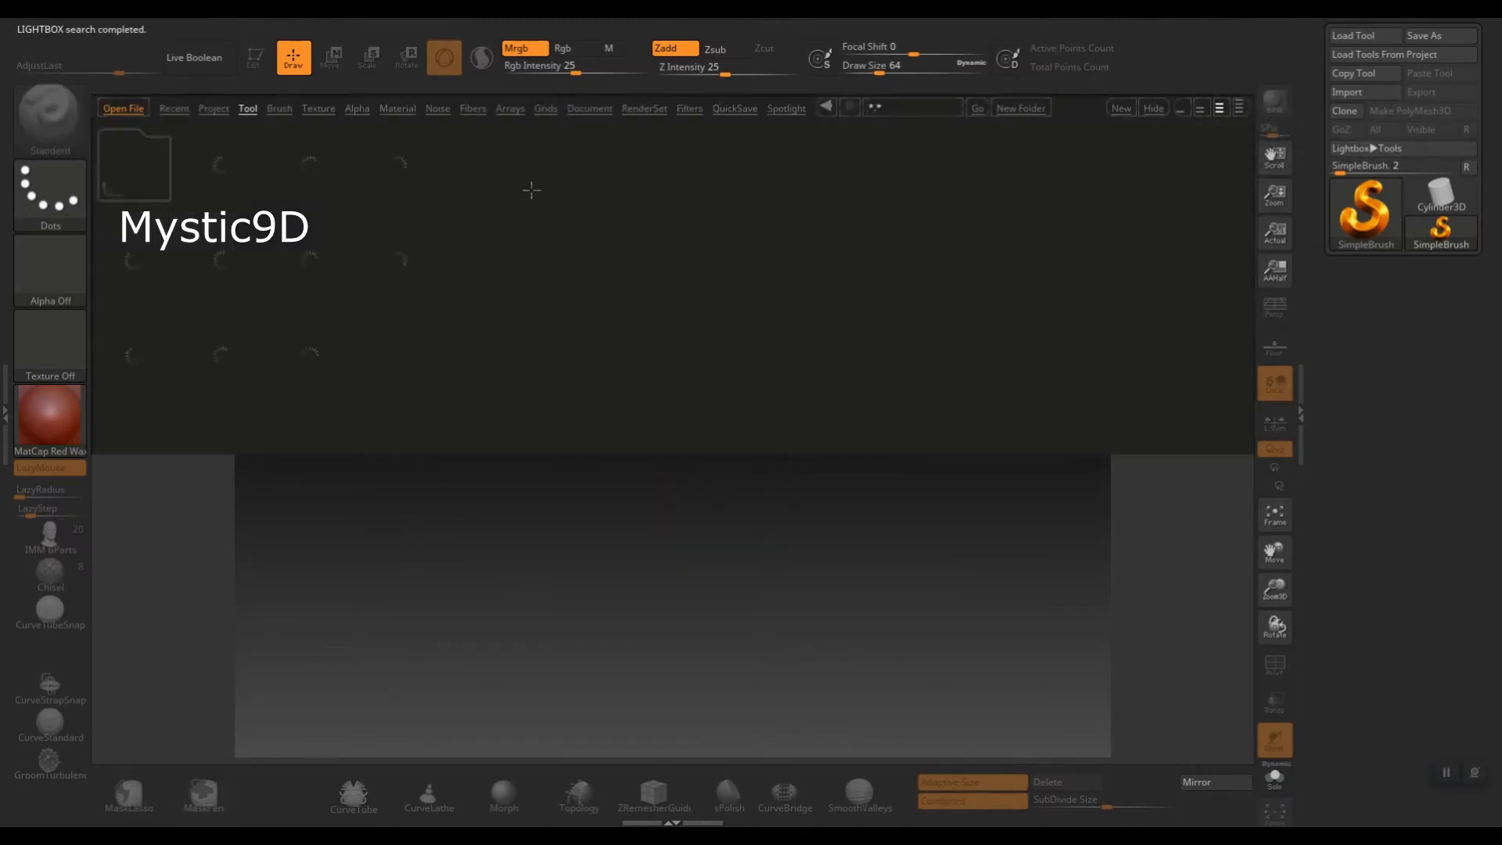
pyautogui.click(205, 109)
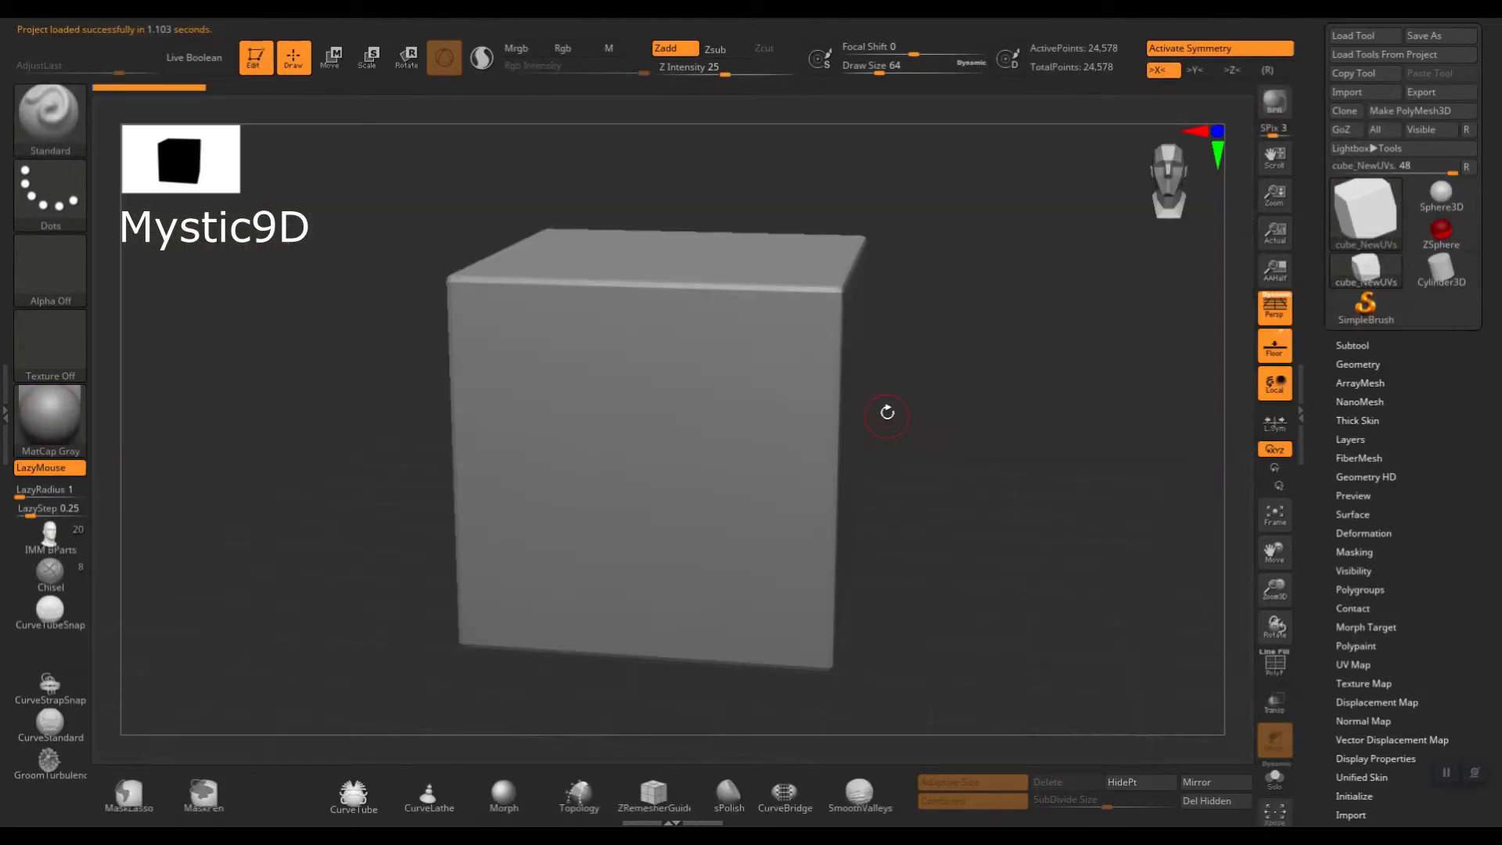
# Show the polyframe on the cube and lower its subdivision level to 1.
pyautogui.moveTo(933, 350)
pyautogui.mouseDown()
pyautogui.moveTo(885, 359)
pyautogui.moveTo(953, 362)
pyautogui.mouseUp()
pyautogui.hotkey('shift', 'f')
pyautogui.press('space')
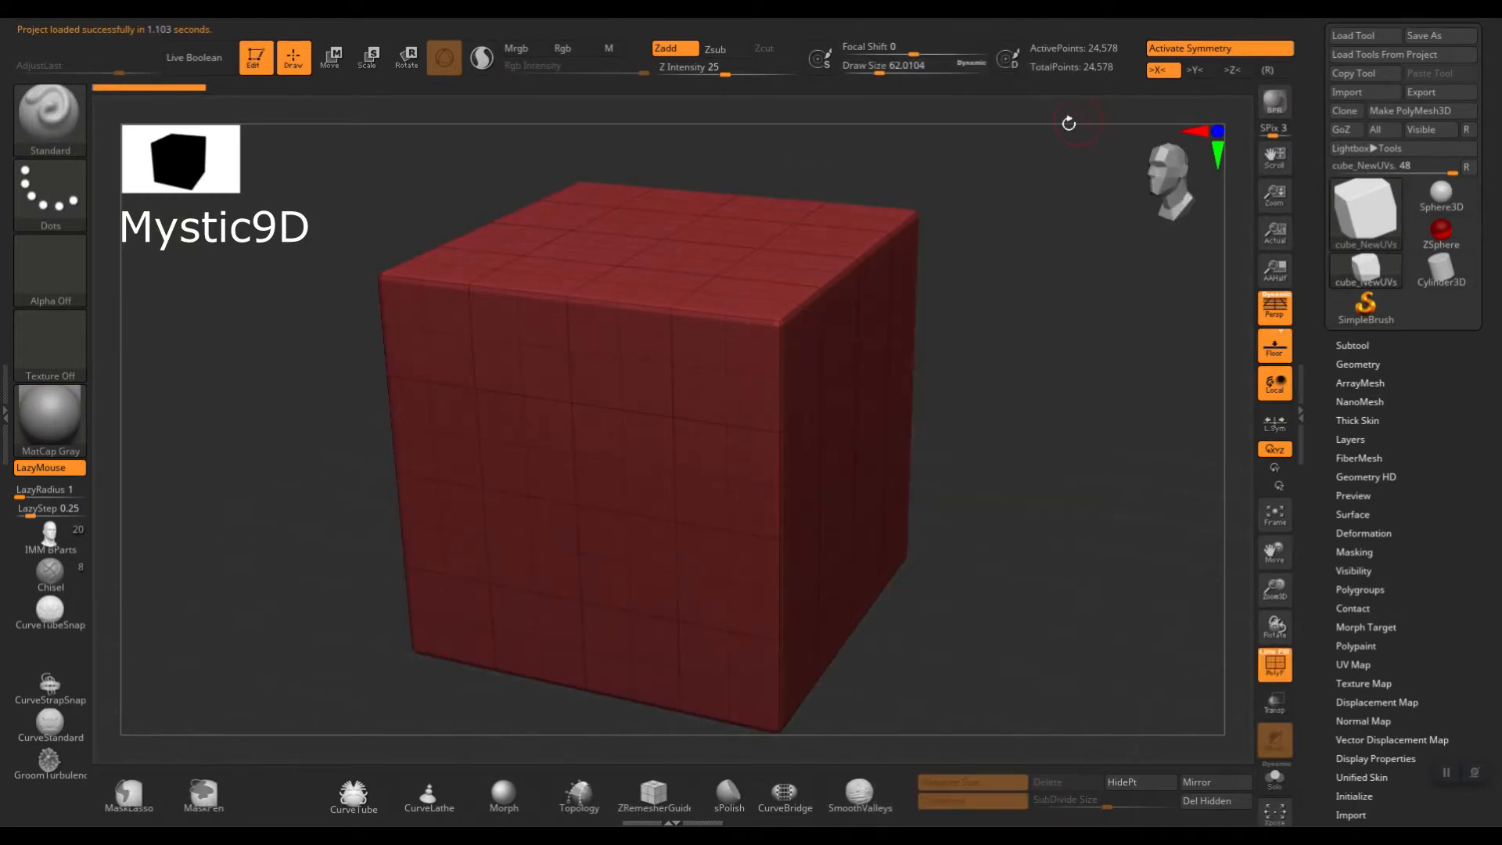
pyautogui.press('space')
pyautogui.moveTo(1048, 761); pyautogui.dragTo(997, 759)
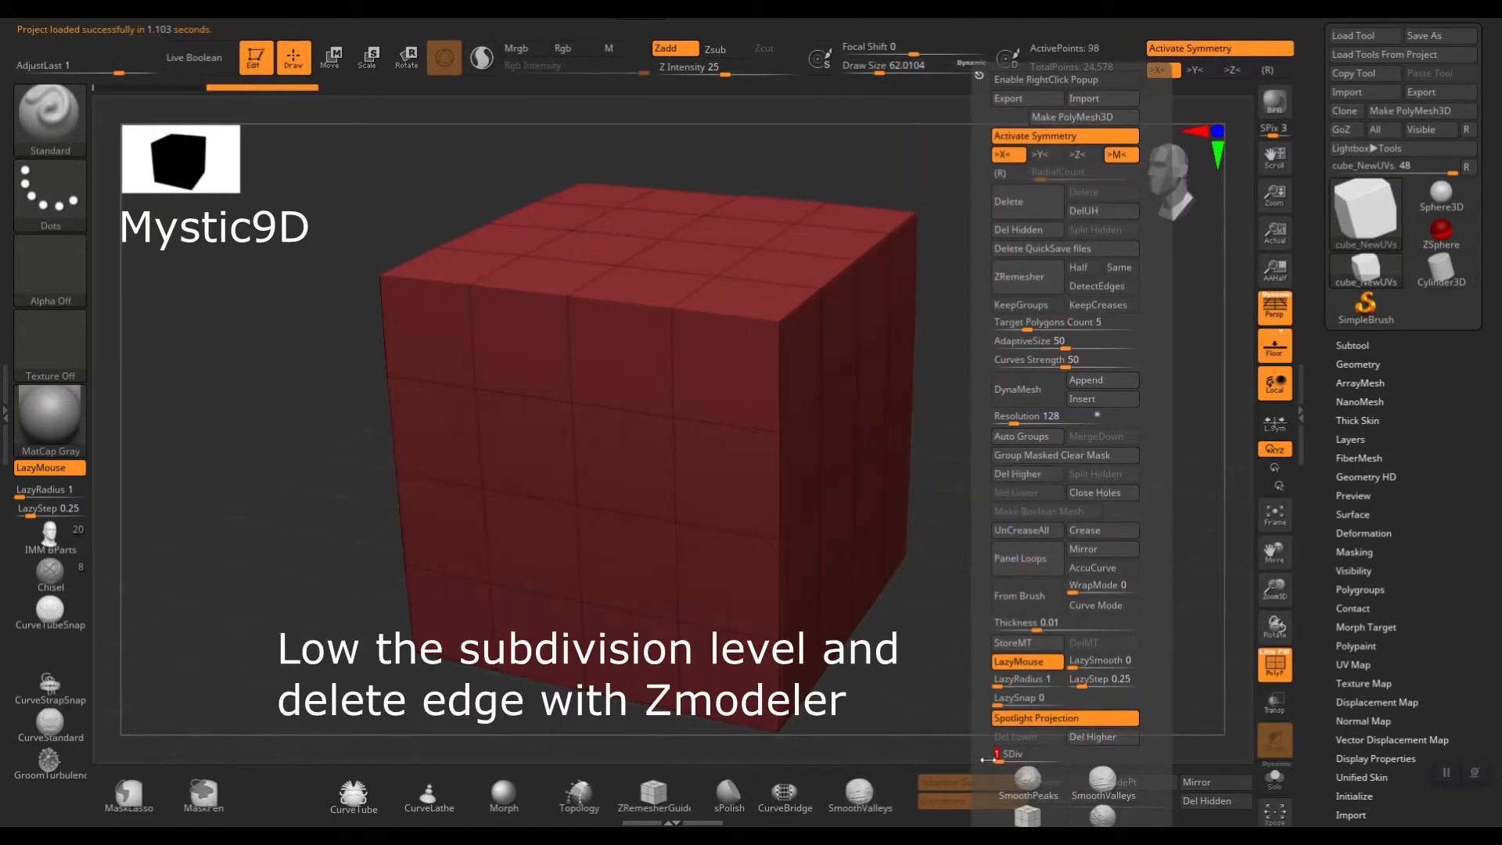
# Select the ZModeler brush and set its edge action to Delete with the EdgeLoop Complete target.
pyautogui.moveTo(970, 297)
pyautogui.mouseDown()
pyautogui.moveTo(929, 258)
pyautogui.moveTo(962, 259)
pyautogui.moveTo(912, 255)
pyautogui.moveTo(863, 342)
pyautogui.mouseUp()
pyautogui.press('b')
pyautogui.press('z')
pyautogui.press('m')
pyautogui.press('s')
pyautogui.press('space')
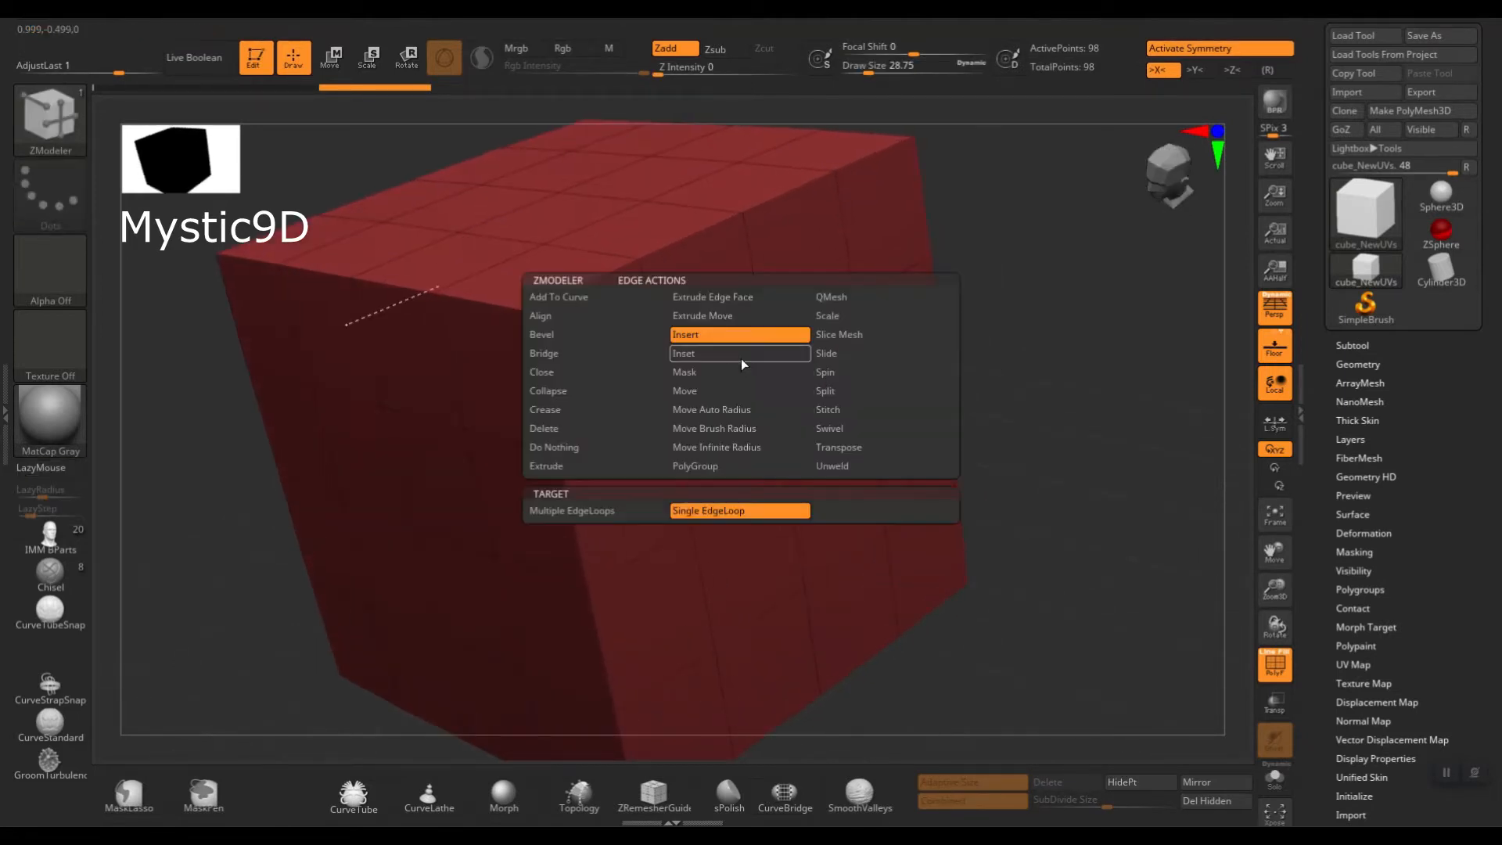
pyautogui.click(551, 428)
pyautogui.click(762, 512)
# Delete the cube's inner vertical and horizontal edge loops to reduce it to a plain box.
pyautogui.click(654, 333)
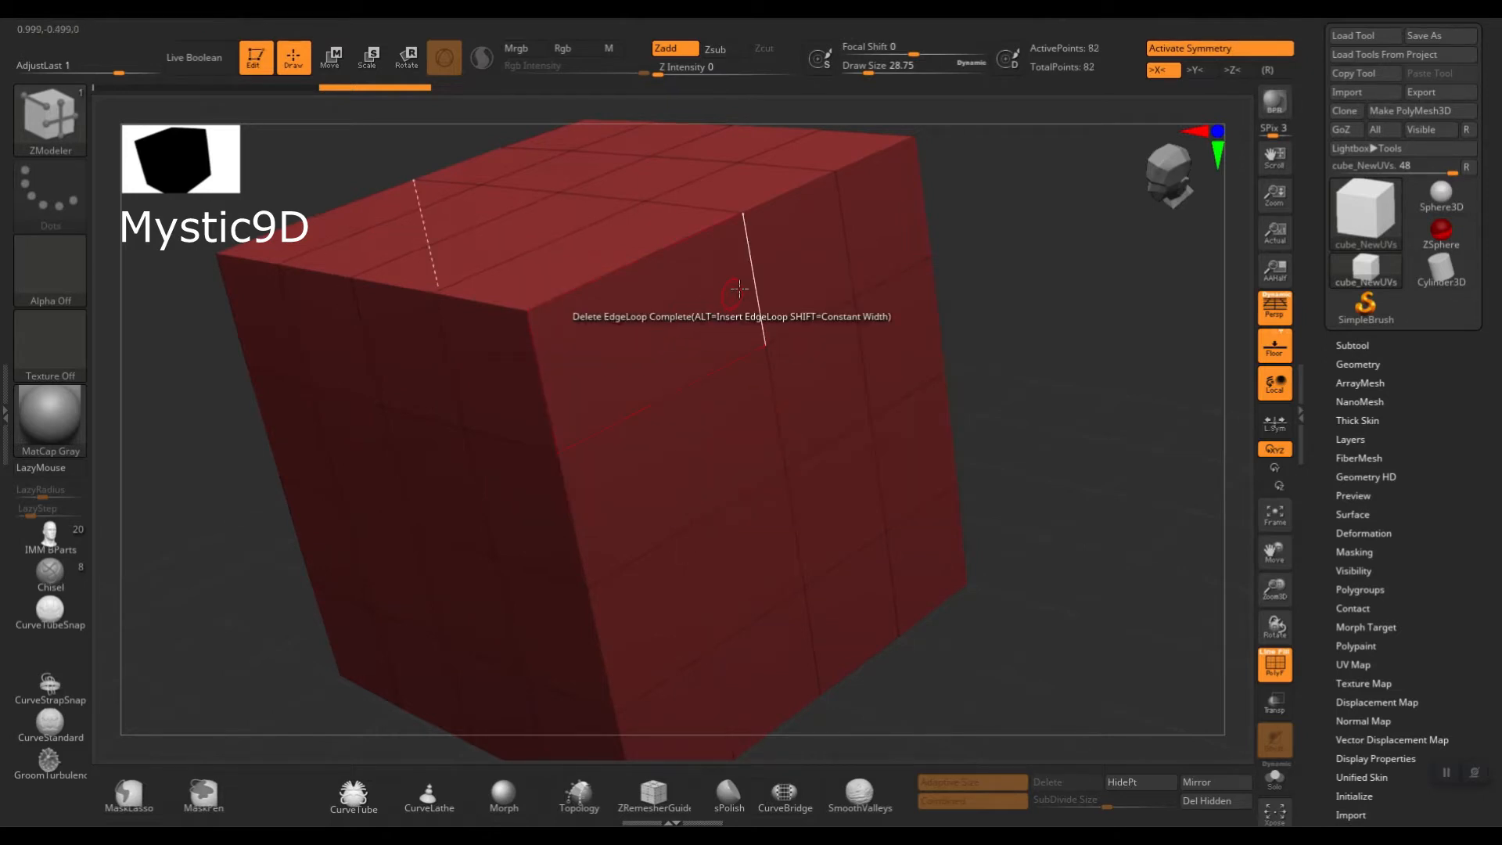
pyautogui.click(751, 277)
pyautogui.click(844, 221)
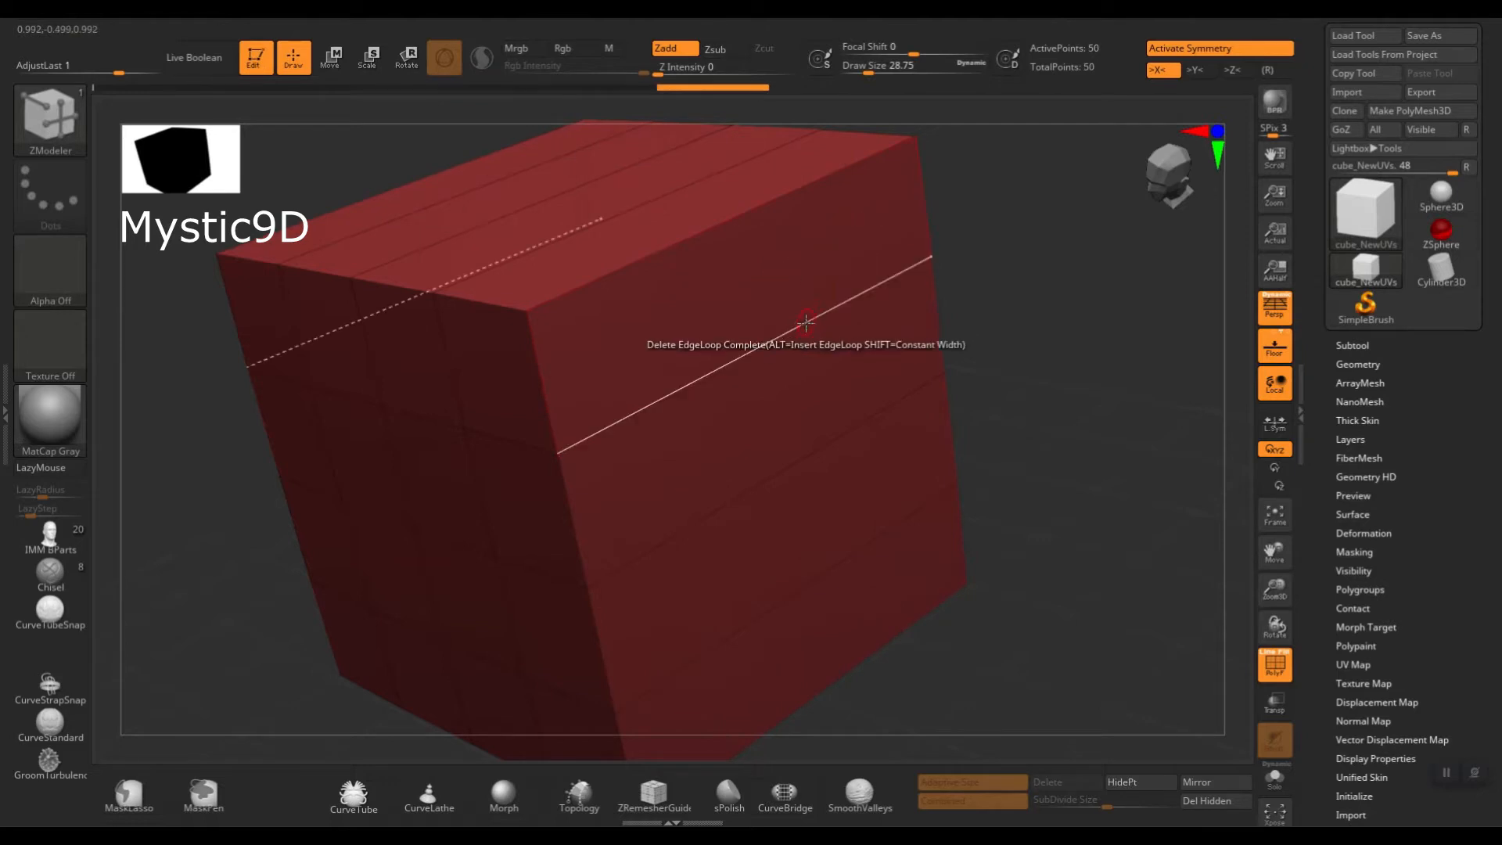
pyautogui.click(807, 322)
pyautogui.click(807, 437)
pyautogui.click(827, 562)
pyautogui.click(451, 305)
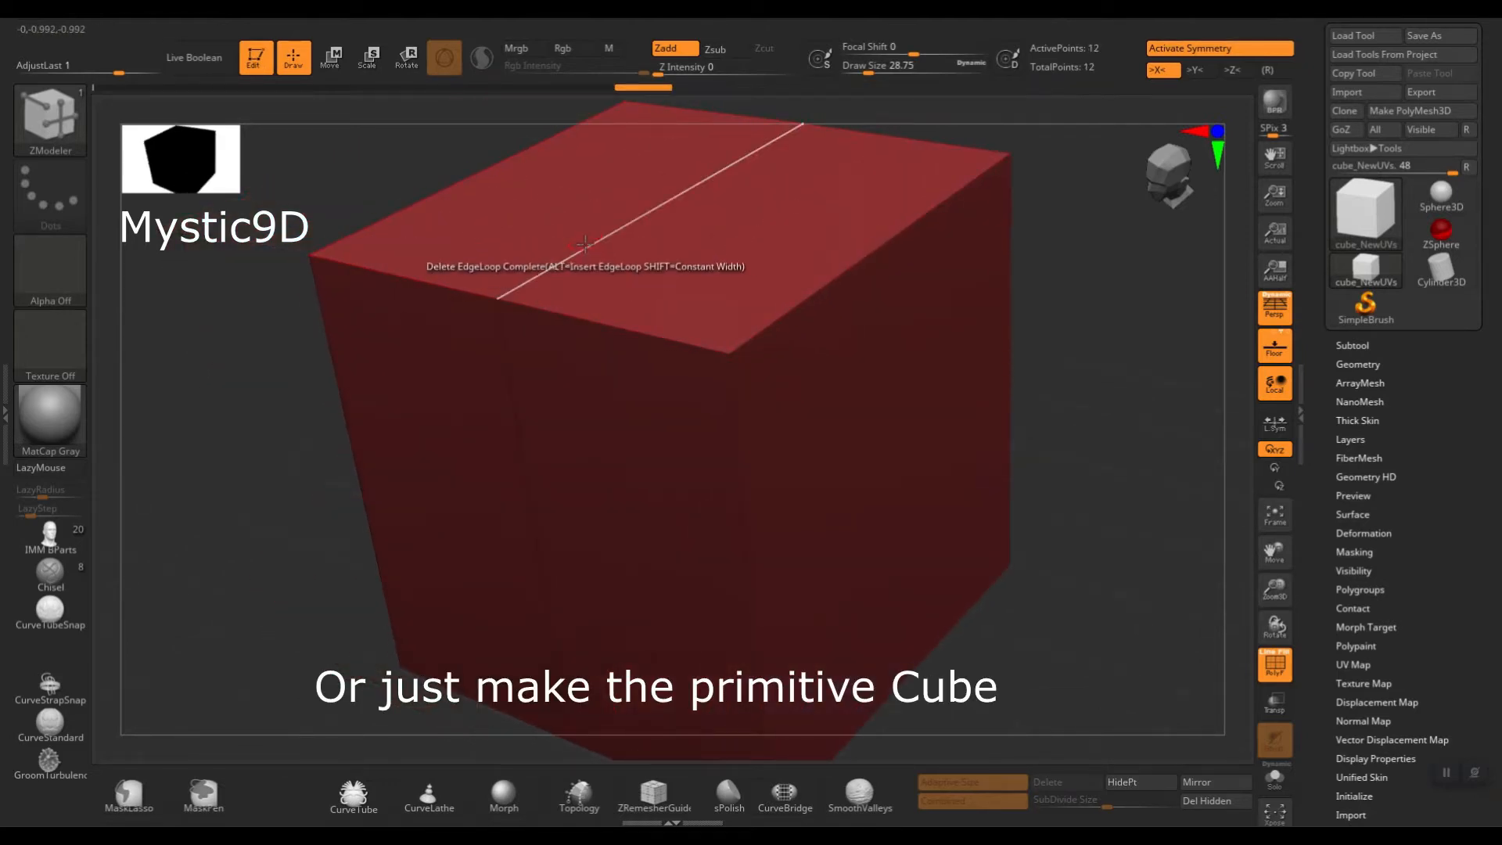
# Scale the cube thinner in depth and slightly narrower in width to form an upright flat block.
pyautogui.keyDown('ctrl'); pyautogui.moveTo(919, 400); pyautogui.dragTo(881, 348, button='right'); pyautogui.keyUp('ctrl')
pyautogui.keyDown('alt'); pyautogui.moveTo(1099, 344); pyautogui.dragTo(926, 291, button='right'); pyautogui.keyUp('alt')
pyautogui.moveTo(927, 292); pyautogui.dragTo(867, 324)
pyautogui.press('e')
pyautogui.moveTo(651, 453); pyautogui.dragTo(737, 409)
pyautogui.moveTo(651, 452); pyautogui.dragTo(726, 408)
pyautogui.keyDown('shift'); pyautogui.moveTo(892, 403); pyautogui.dragTo(926, 400); pyautogui.keyUp('shift')
pyautogui.keyDown('alt'); pyautogui.moveTo(811, 381); pyautogui.dragTo(820, 396, button='right'); pyautogui.keyUp('alt')
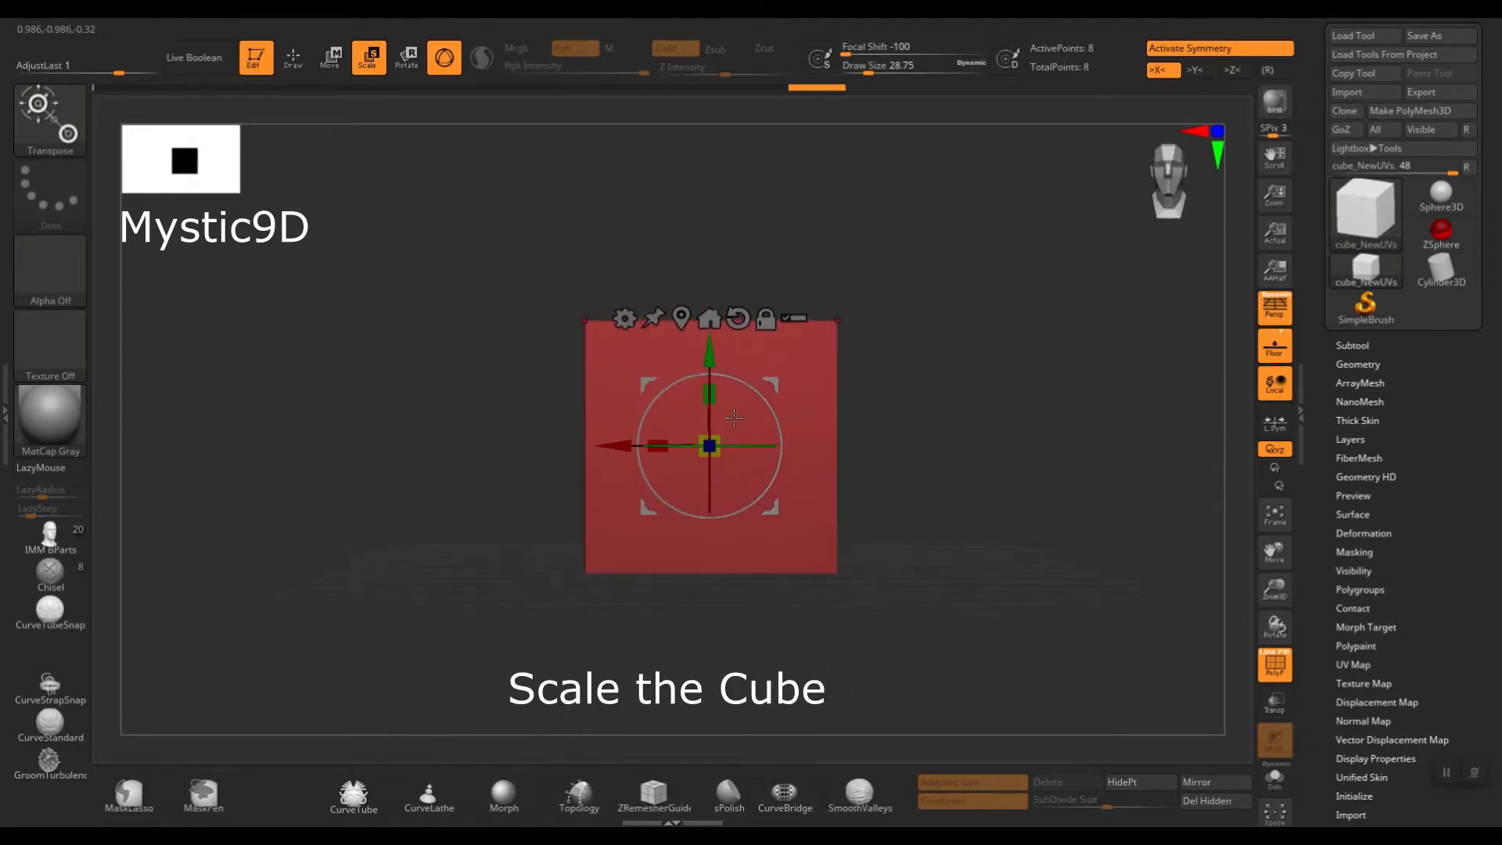
pyautogui.moveTo(665, 440); pyautogui.dragTo(708, 443)
pyautogui.moveTo(888, 356)
pyautogui.mouseDown()
pyautogui.moveTo(942, 372)
pyautogui.moveTo(881, 326)
pyautogui.moveTo(885, 362)
pyautogui.moveTo(872, 336)
pyautogui.mouseUp()
pyautogui.press('q')
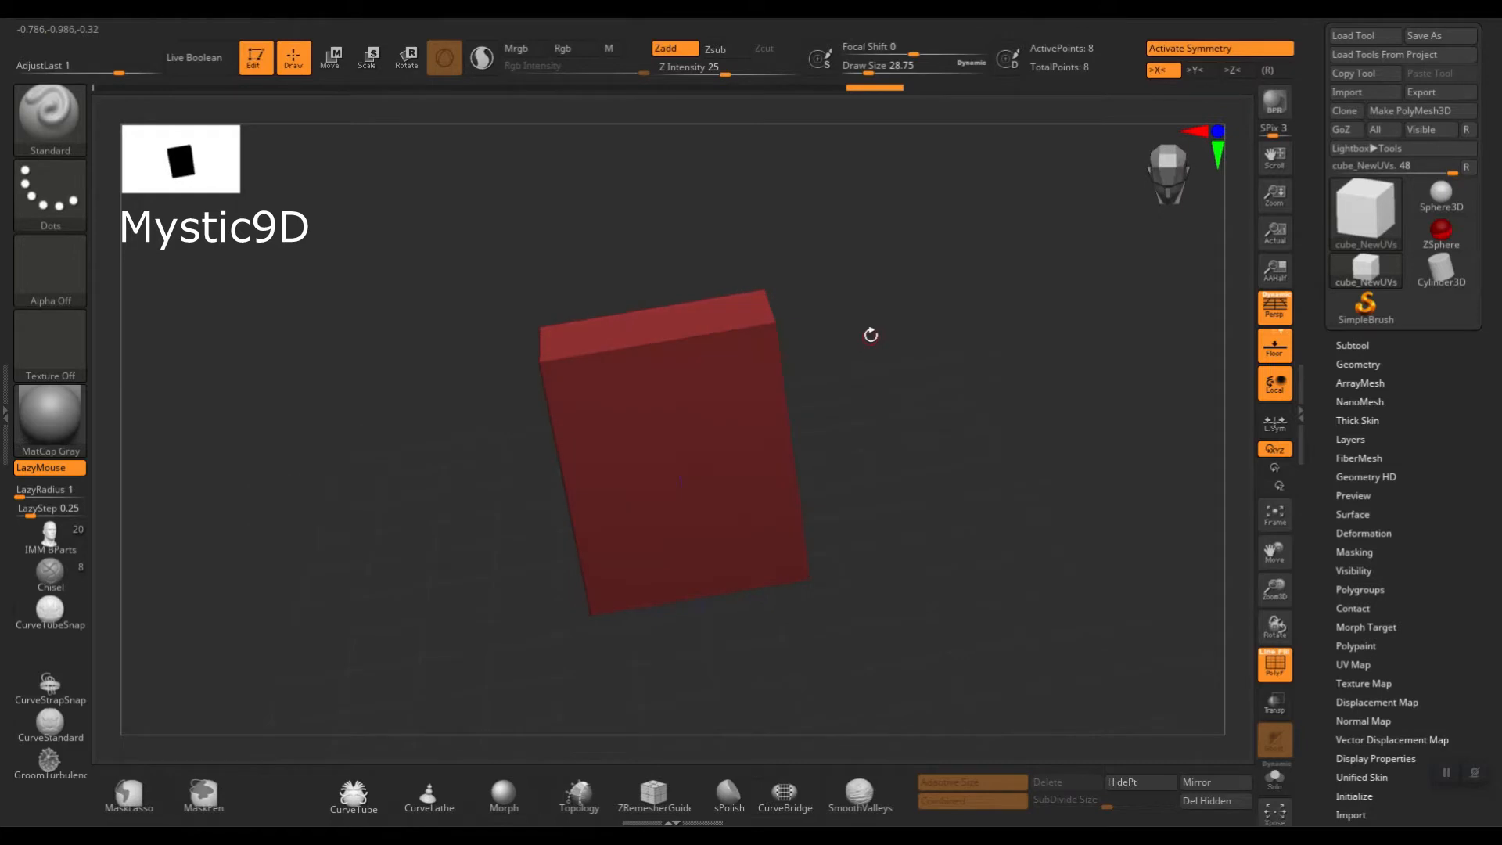
# Append a Cylinder3D as a new subtool and make it the active one.
pyautogui.rightClick(871, 335)
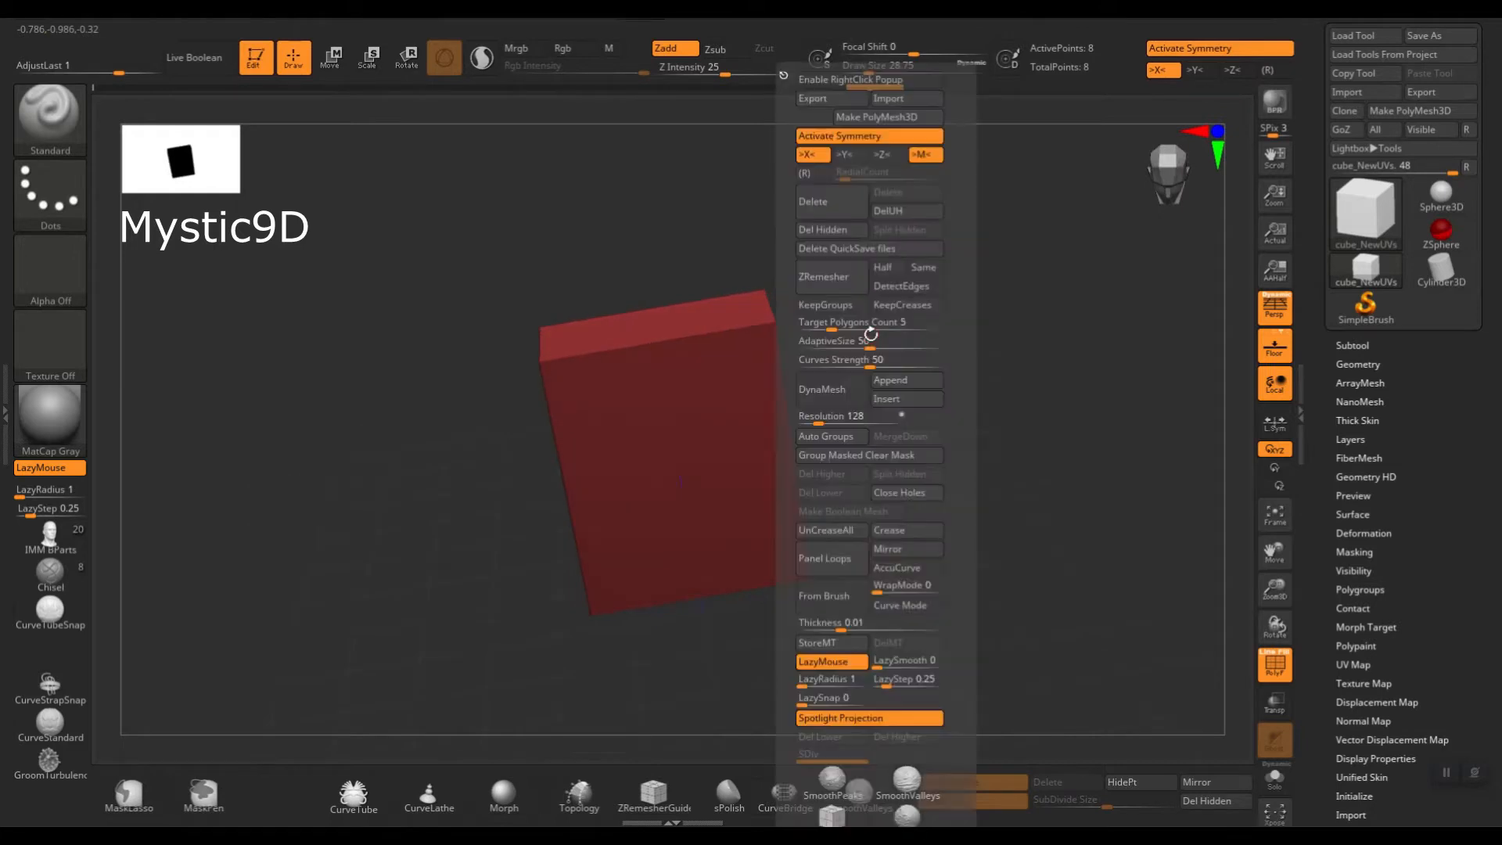
pyautogui.click(888, 382)
pyautogui.moveTo(525, 410)
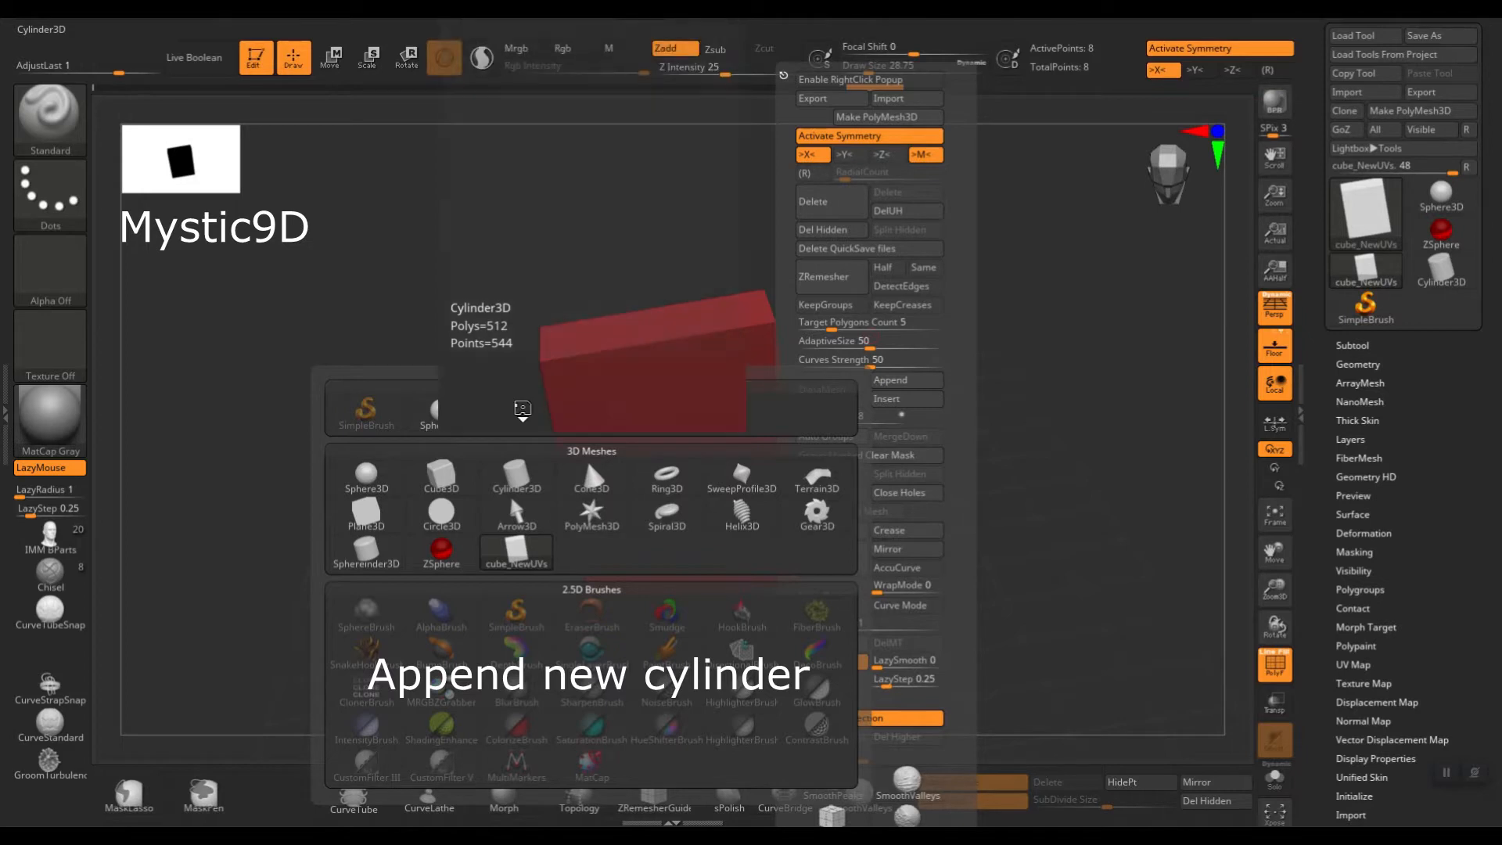
pyautogui.click(517, 412)
pyautogui.press('w')
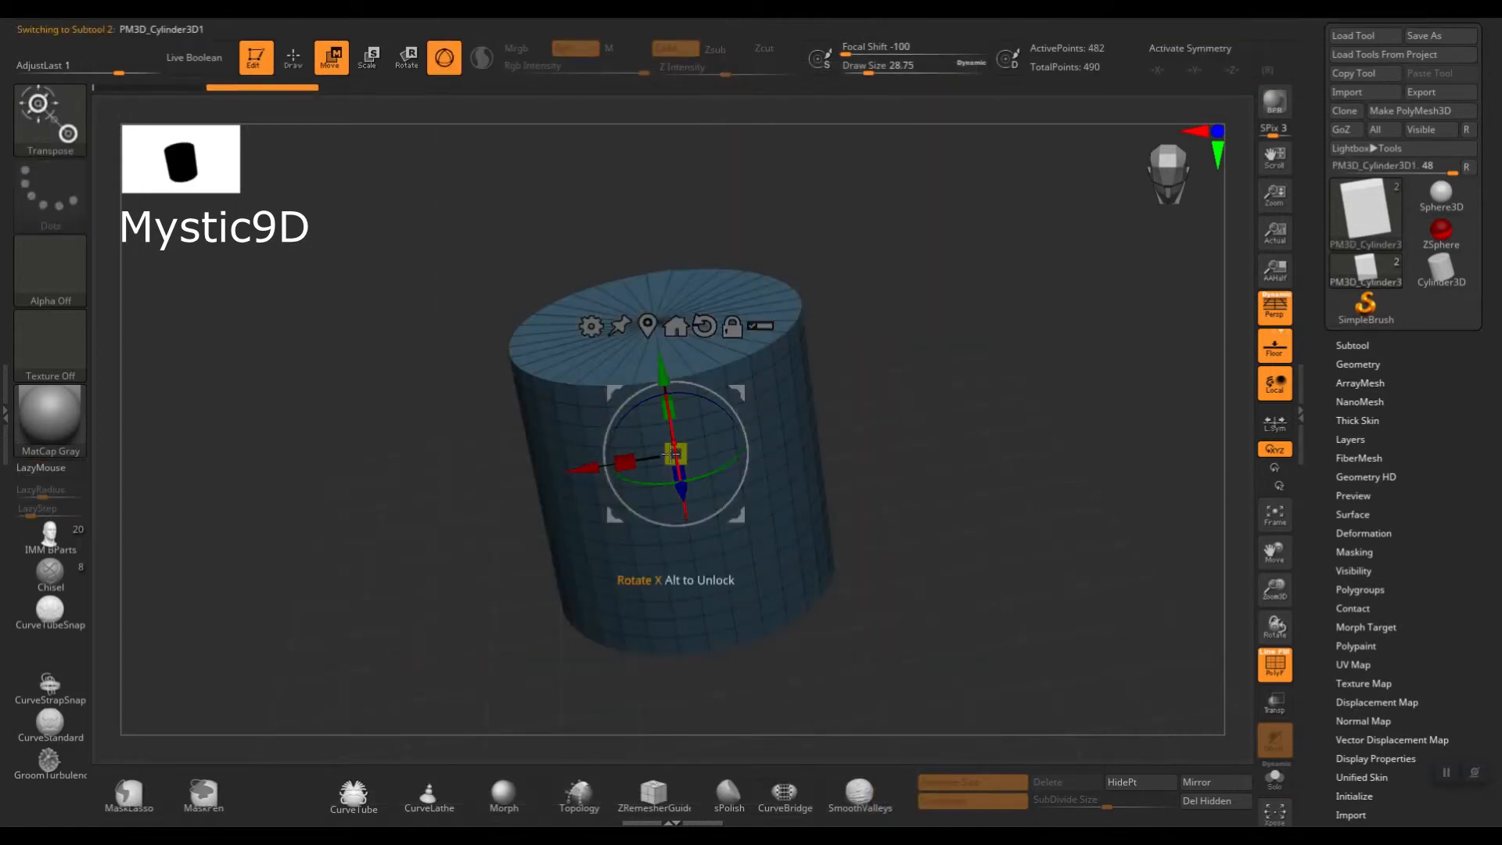
# Scale down the cylinder and center it on one narrow side of the block, with perspective off.
pyautogui.moveTo(583, 467); pyautogui.dragTo(984, 396)
pyautogui.moveTo(1035, 313); pyautogui.dragTo(1021, 470)
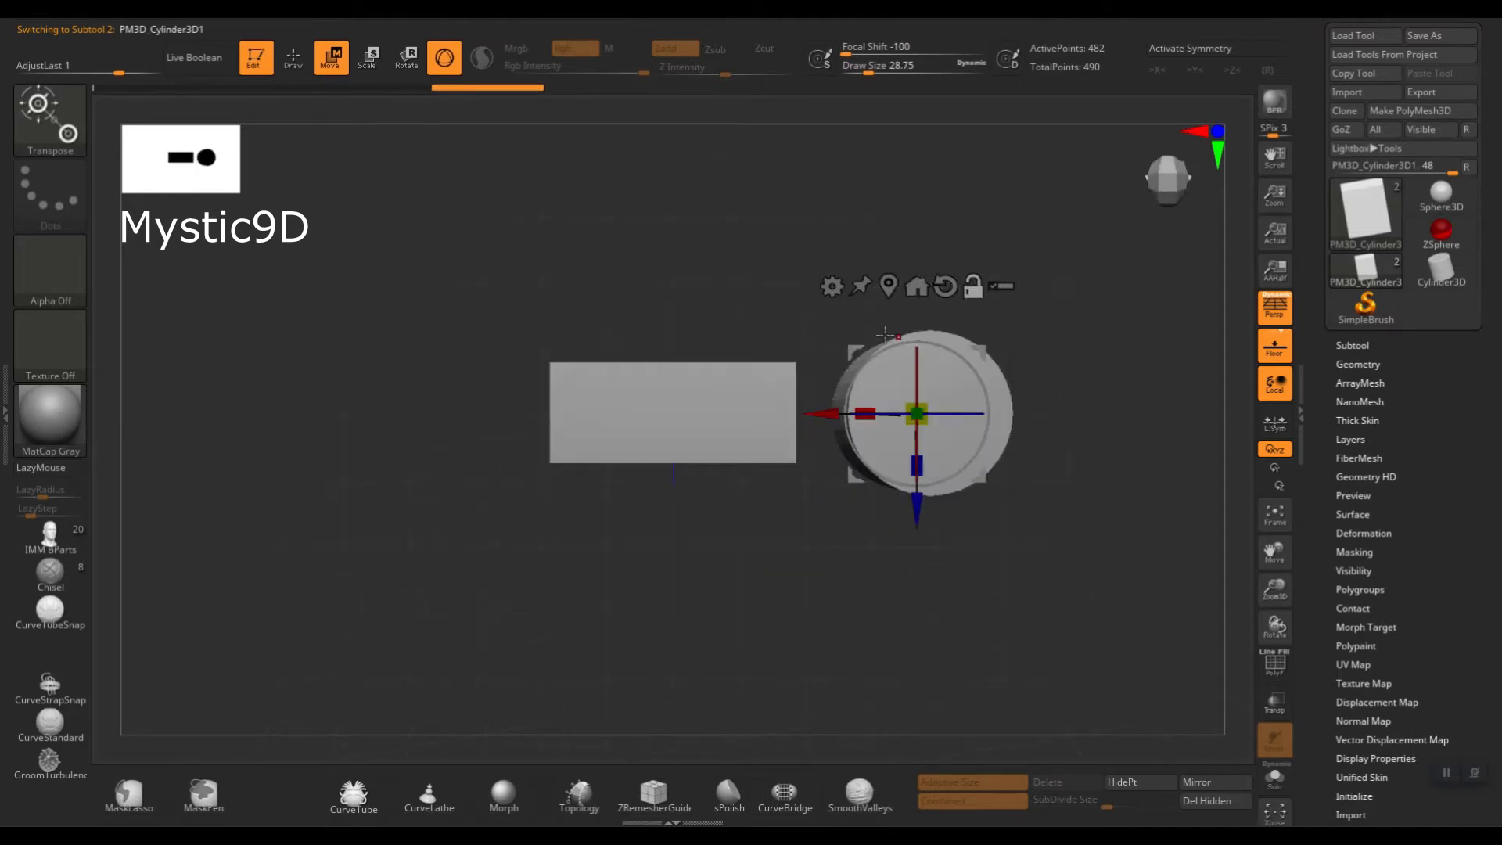
pyautogui.click(971, 286)
pyautogui.press('p')
pyautogui.moveTo(927, 405); pyautogui.dragTo(694, 421)
pyautogui.keyDown('ctrl'); pyautogui.moveTo(693, 421); pyautogui.dragTo(762, 408, button='right'); pyautogui.keyUp('ctrl')
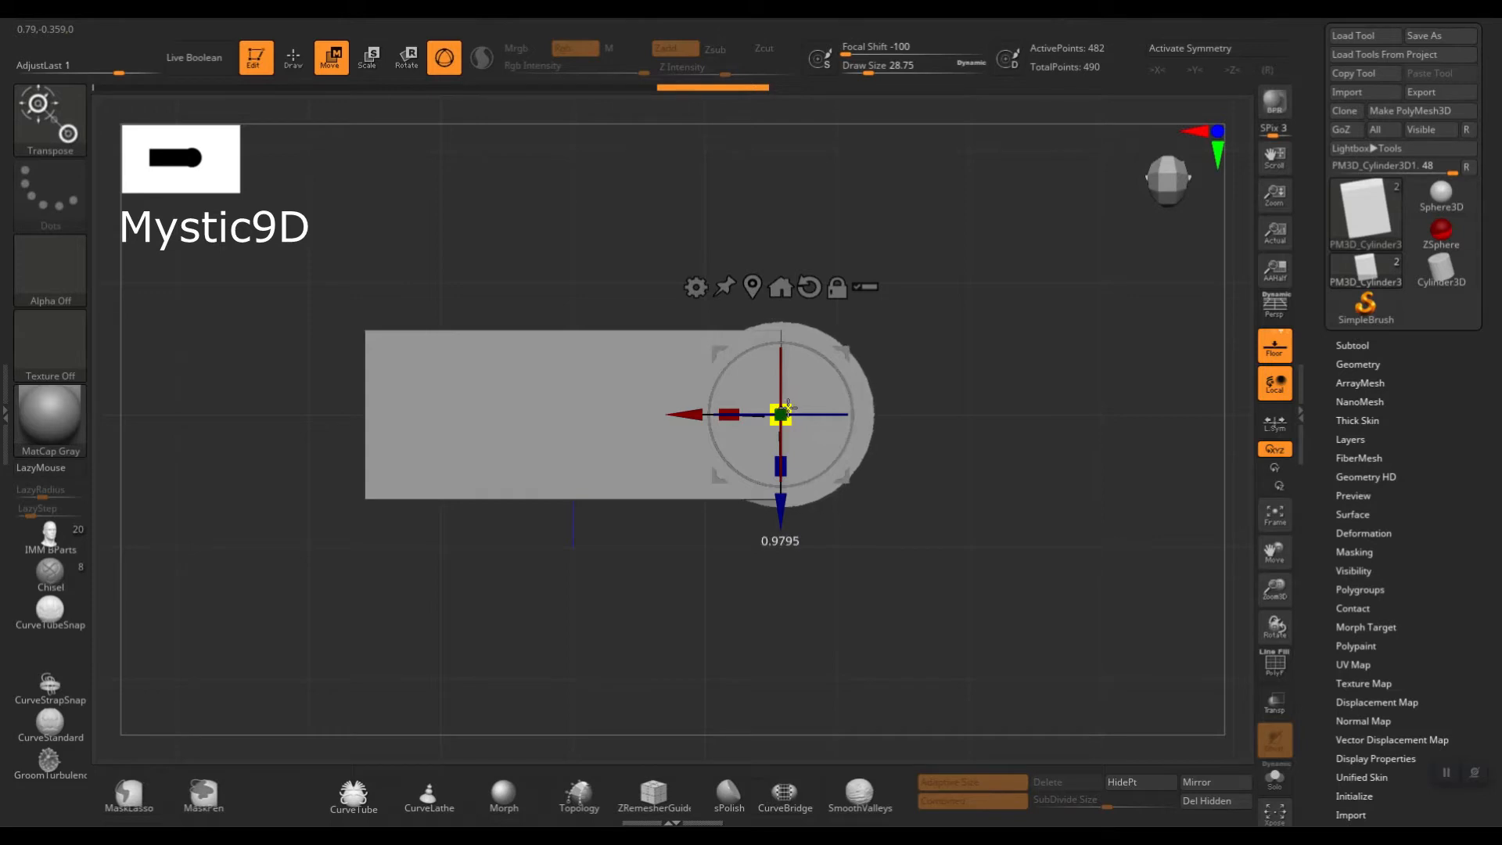
pyautogui.keyDown('shift'); pyautogui.moveTo(870, 434); pyautogui.dragTo(959, 382, button='right'); pyautogui.keyUp('shift')
# Stretch the cylinder vertically and align it so its top rises slightly above the block.
pyautogui.moveTo(811, 399); pyautogui.dragTo(811, 229)
pyautogui.keyDown('ctrl'); pyautogui.moveTo(811, 229); pyautogui.dragTo(837, 386, button='right'); pyautogui.keyUp('ctrl')
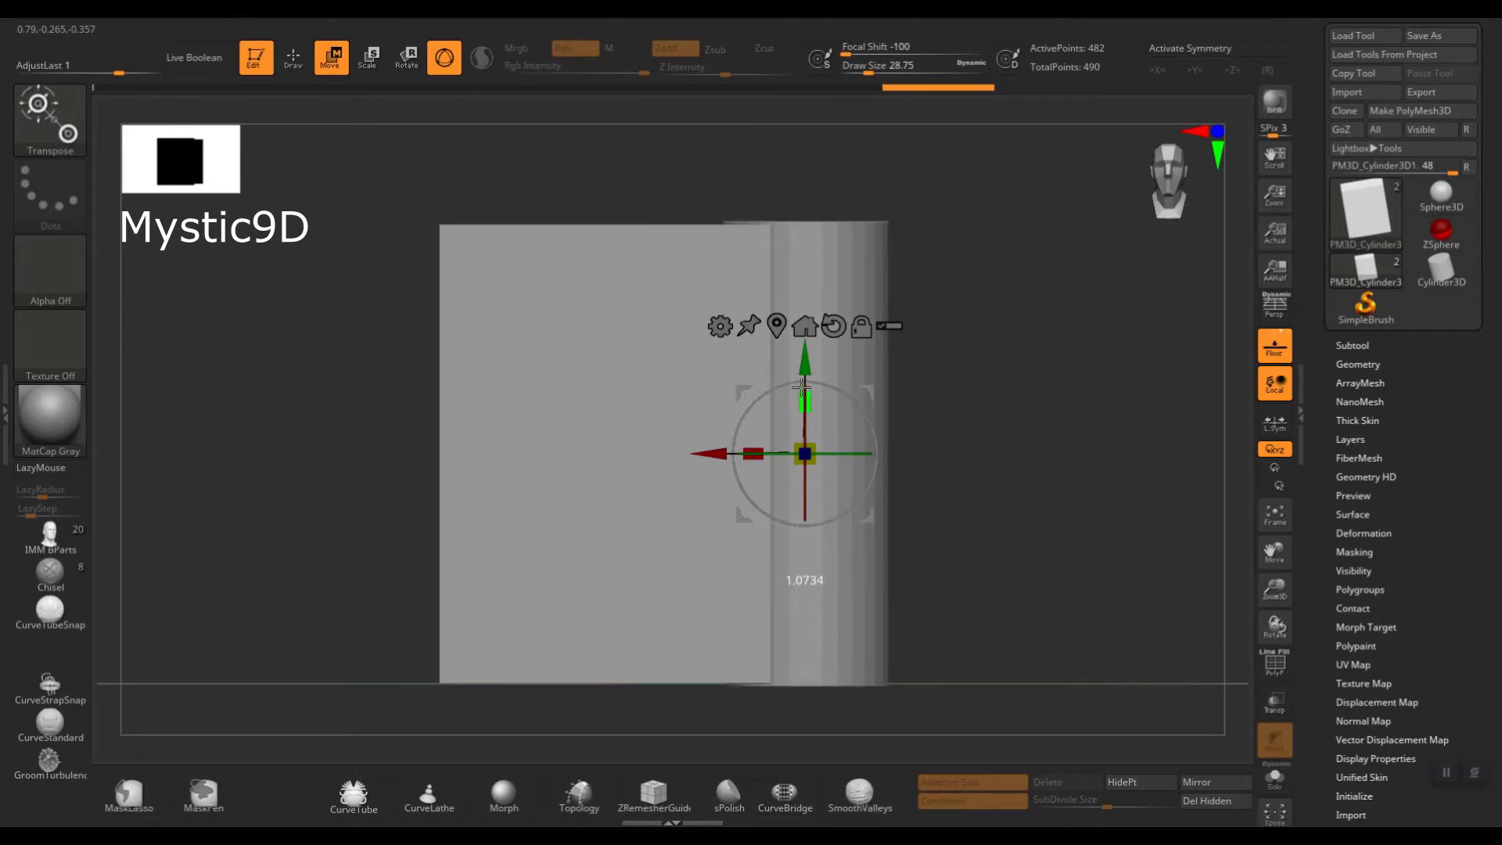
pyautogui.moveTo(805, 367); pyautogui.dragTo(806, 364)
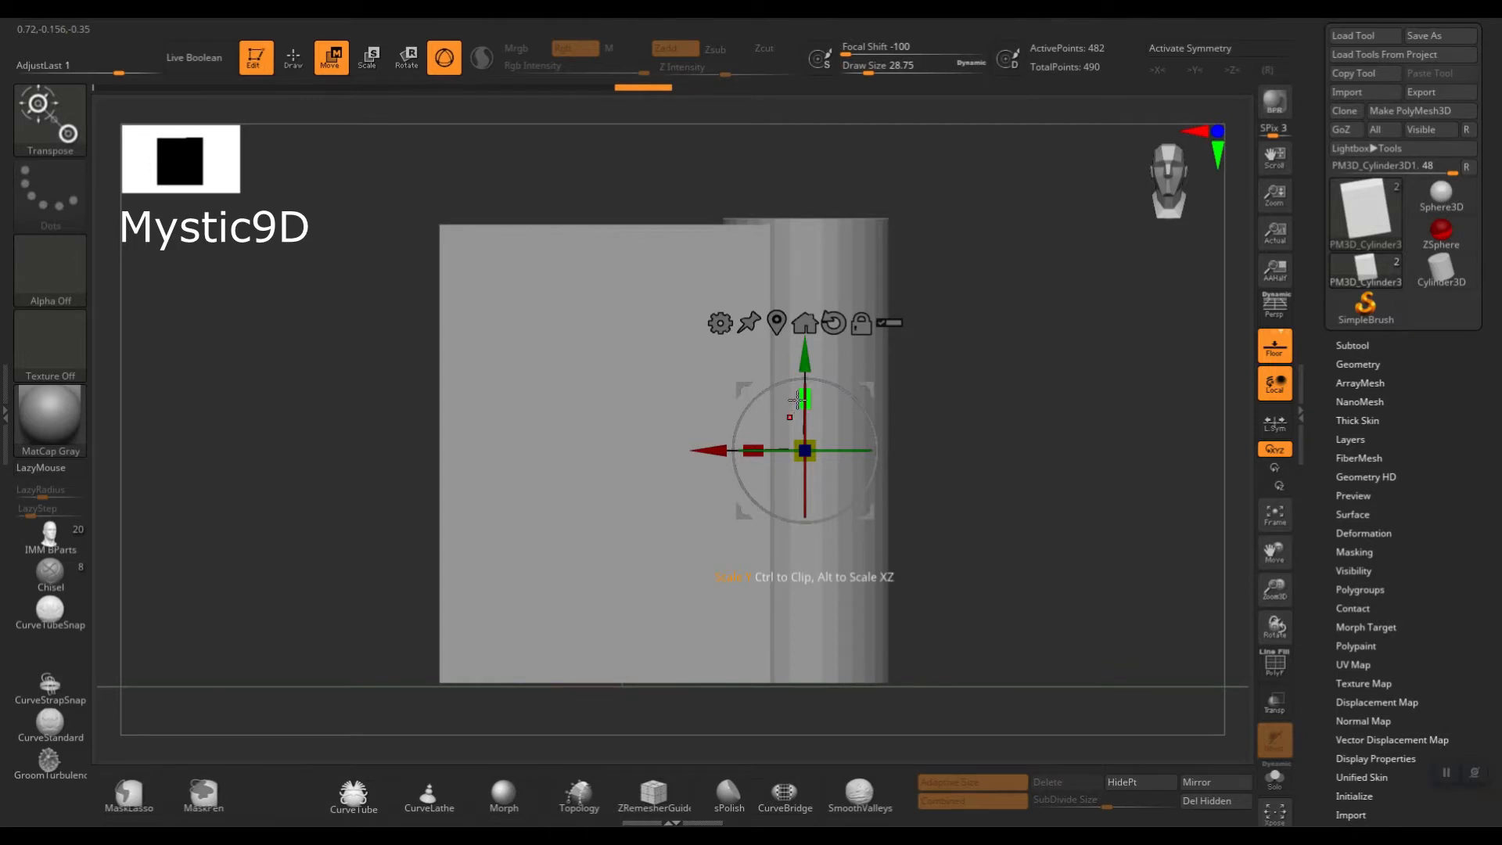
pyautogui.moveTo(806, 357); pyautogui.dragTo(811, 348)
# Mirror the cylinder to the block's opposite side across the X axis, merging both into one subtool.
pyautogui.press('q')
pyautogui.moveTo(1006, 283)
pyautogui.mouseDown()
pyautogui.moveTo(1022, 355)
pyautogui.moveTo(955, 336)
pyautogui.moveTo(986, 383)
pyautogui.moveTo(942, 386)
pyautogui.moveTo(976, 345)
pyautogui.moveTo(955, 325)
pyautogui.mouseUp()
pyautogui.press('p')
pyautogui.press('space')
pyautogui.click(977, 549)
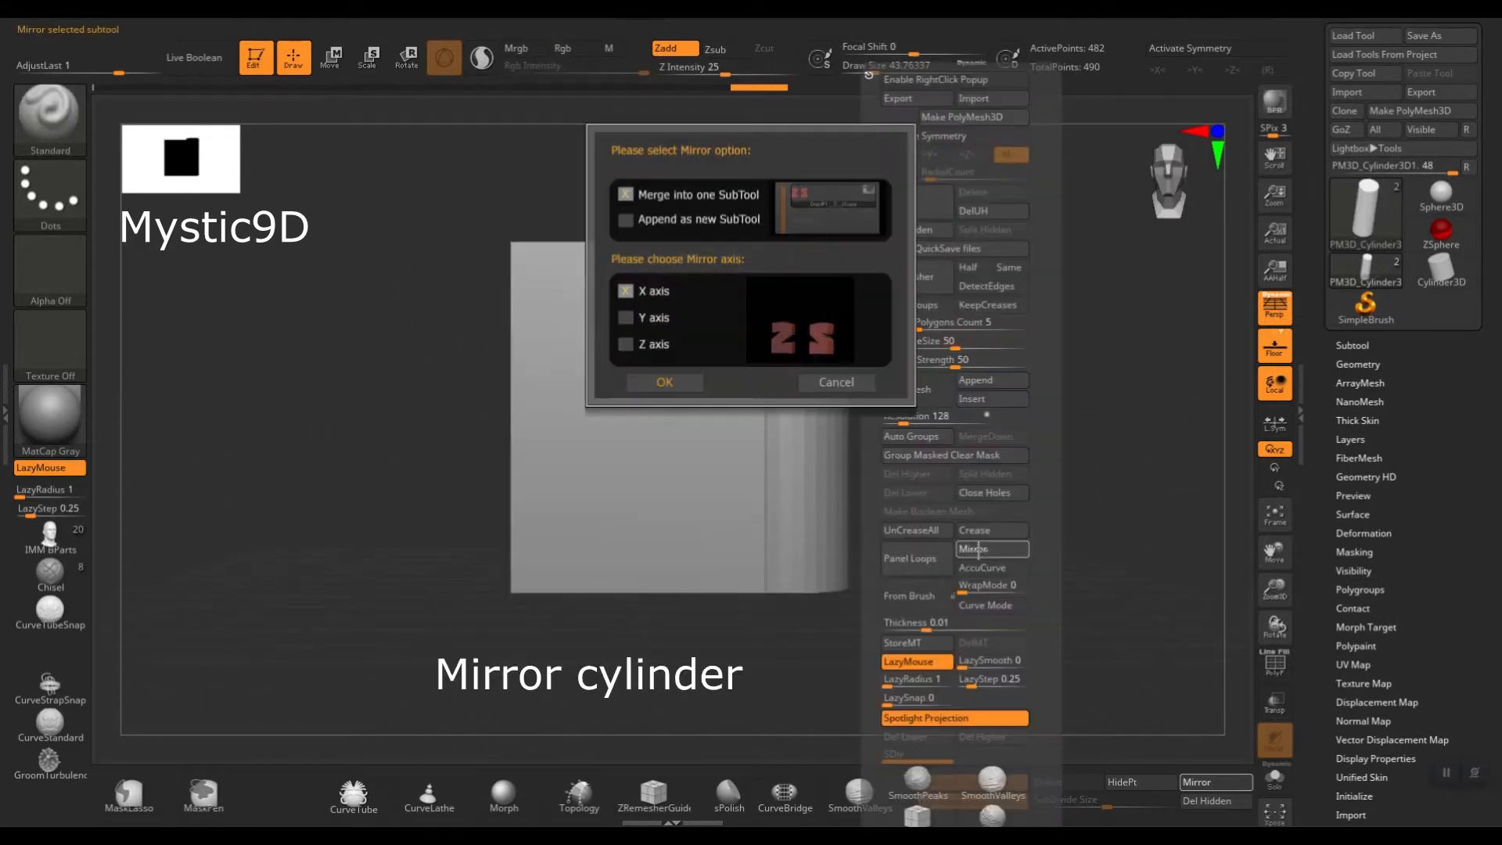
pyautogui.click(662, 381)
pyautogui.moveTo(791, 251); pyautogui.dragTo(872, 332)
pyautogui.press('w')
pyautogui.moveTo(828, 377)
pyautogui.mouseDown()
pyautogui.moveTo(1024, 333)
pyautogui.moveTo(998, 391)
pyautogui.mouseUp()
pyautogui.hotkey('ctrl', 'z')
pyautogui.keyDown('alt'); pyautogui.moveTo(970, 311); pyautogui.dragTo(962, 325); pyautogui.keyUp('alt')
pyautogui.press('q')
# Select the cube subtool and merge it down with the cylinder subtool.
pyautogui.moveTo(898, 383); pyautogui.dragTo(984, 342)
pyautogui.click(1391, 345)
pyautogui.keyDown('alt'); pyautogui.click(798, 403); pyautogui.keyUp('alt')
pyautogui.press('x')
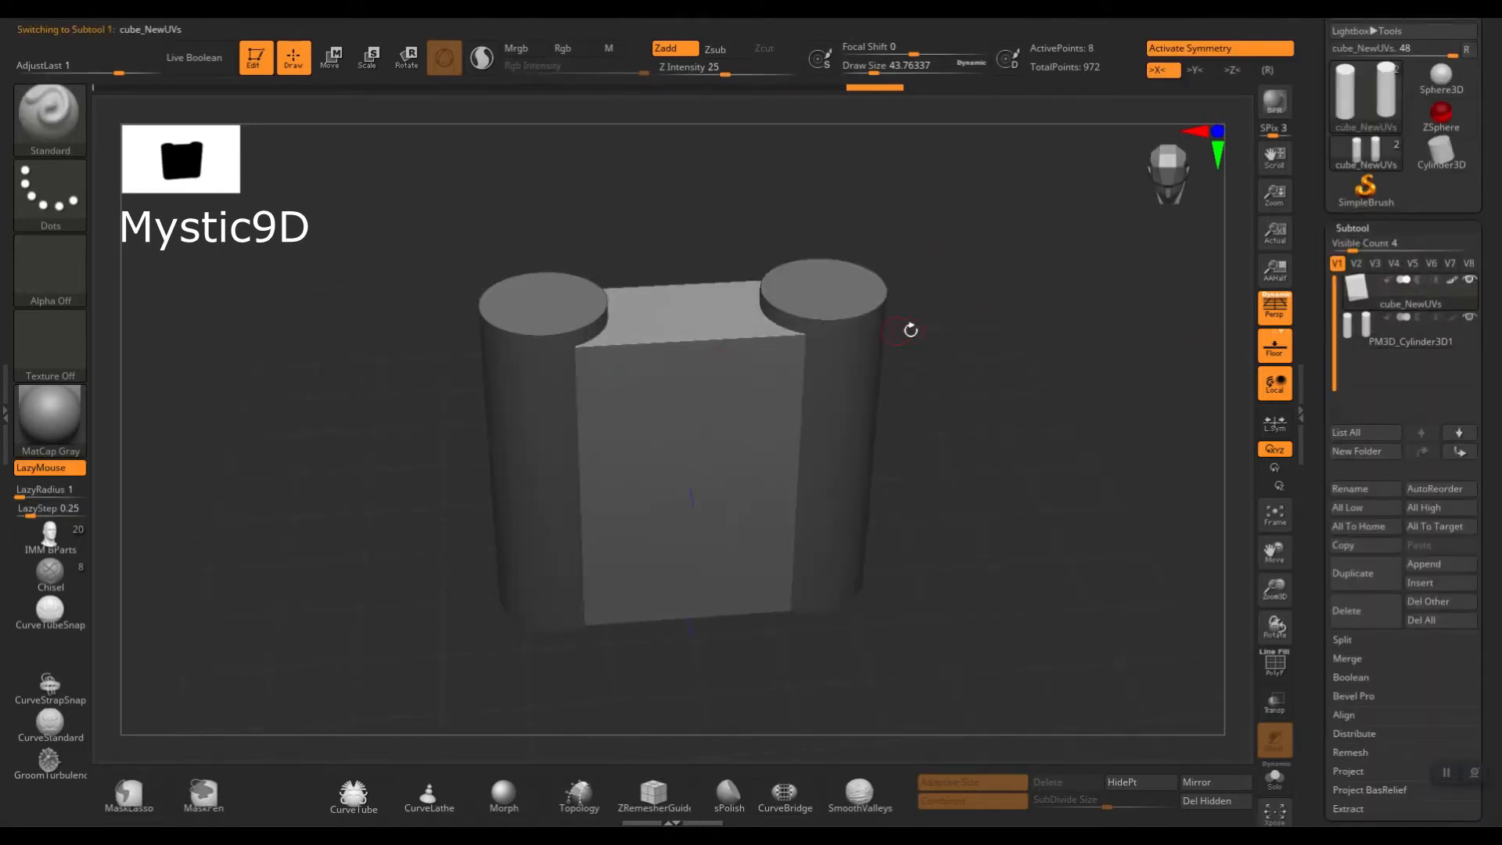
pyautogui.moveTo(985, 305); pyautogui.dragTo(1002, 349)
pyautogui.rightClick(1002, 349)
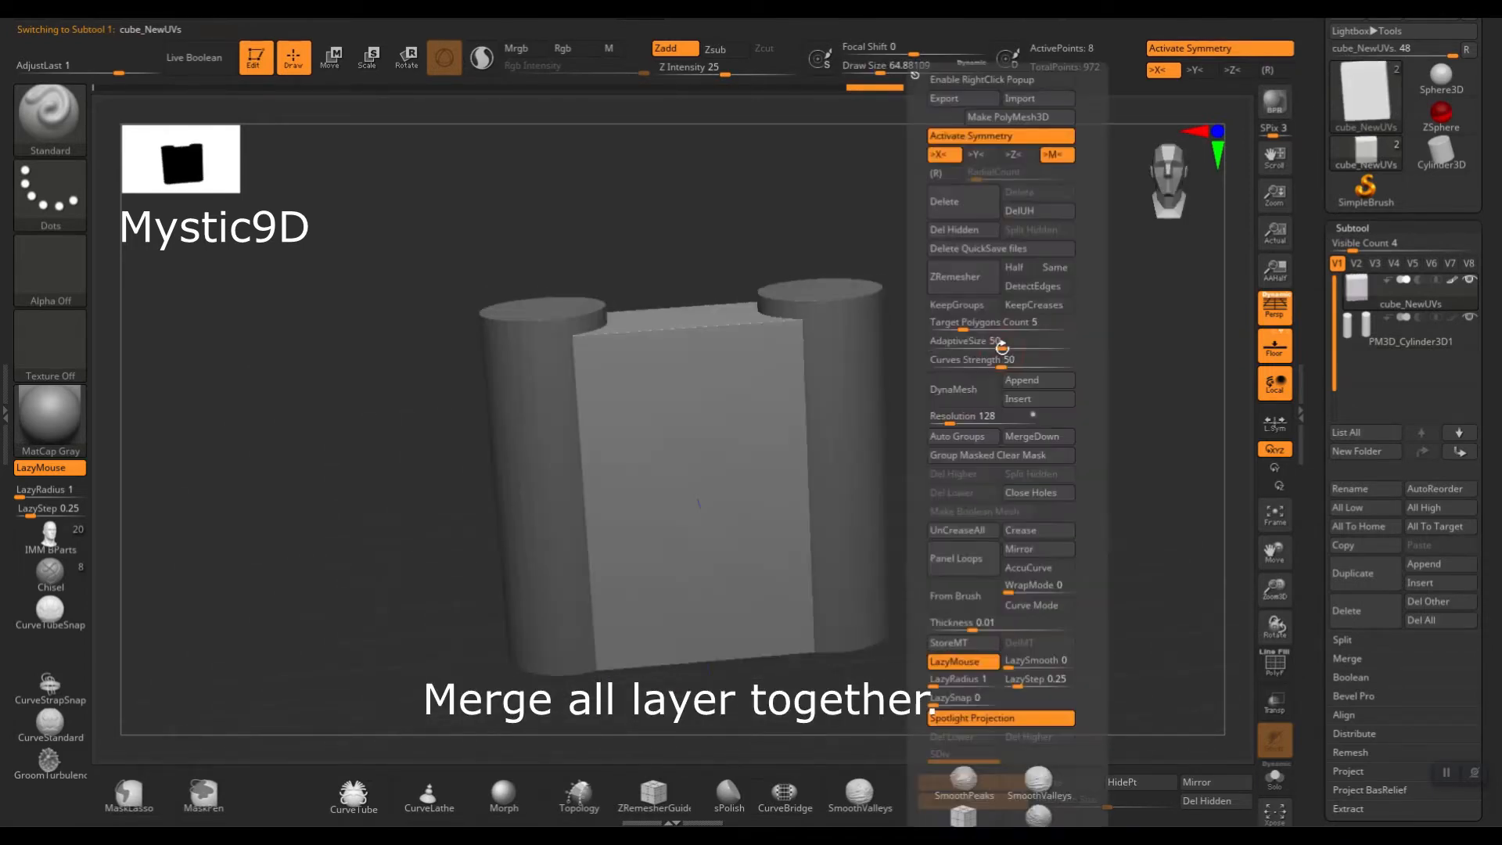
pyautogui.click(1041, 434)
pyautogui.click(974, 470)
# DynaMesh the merged model at a resolution of 64.
pyautogui.moveTo(921, 340); pyautogui.dragTo(968, 319)
pyautogui.rightClick(969, 318)
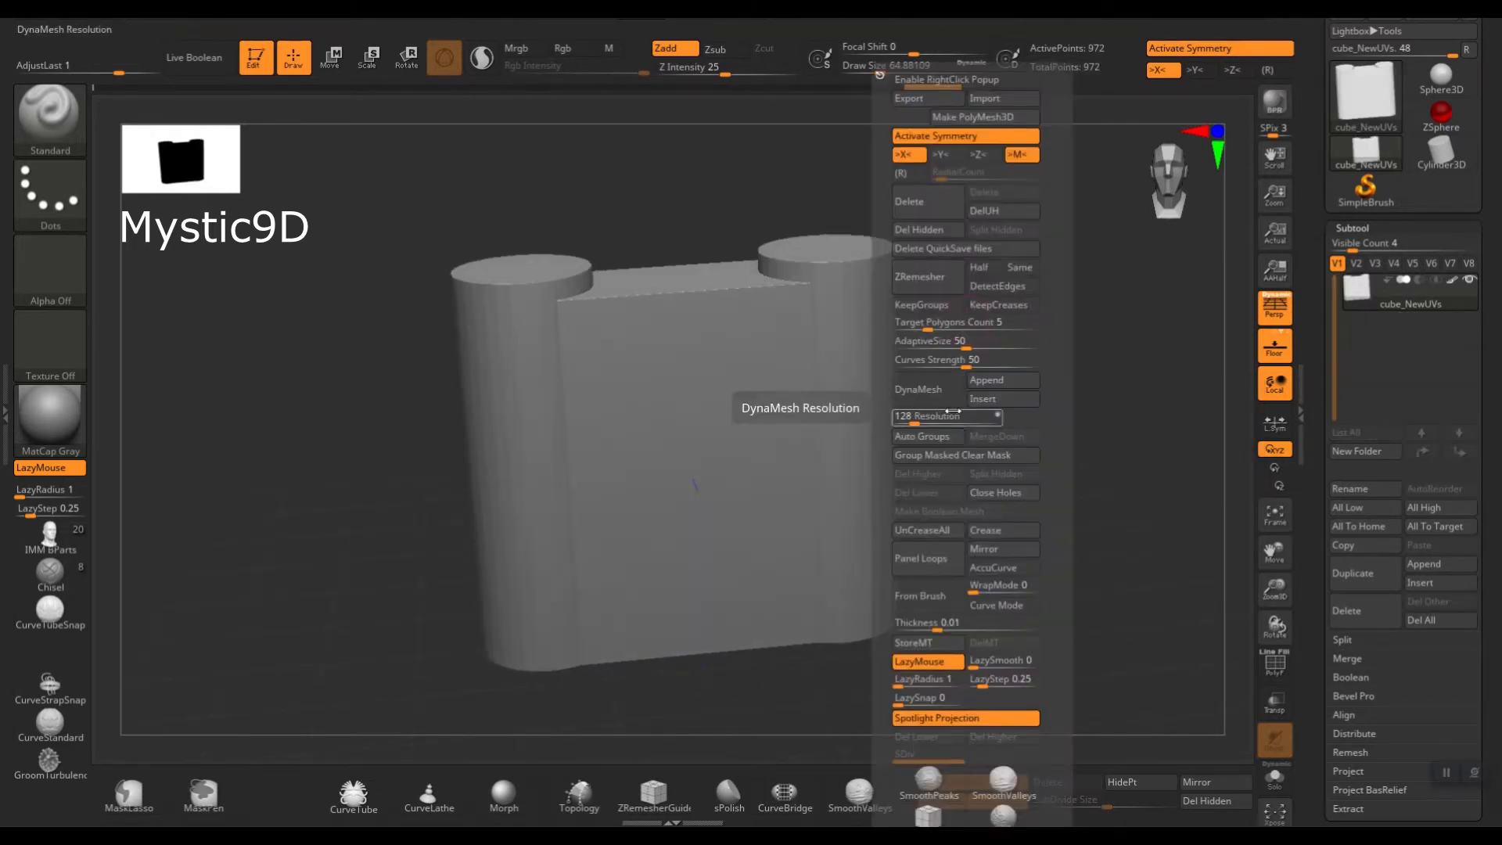
pyautogui.write('64')
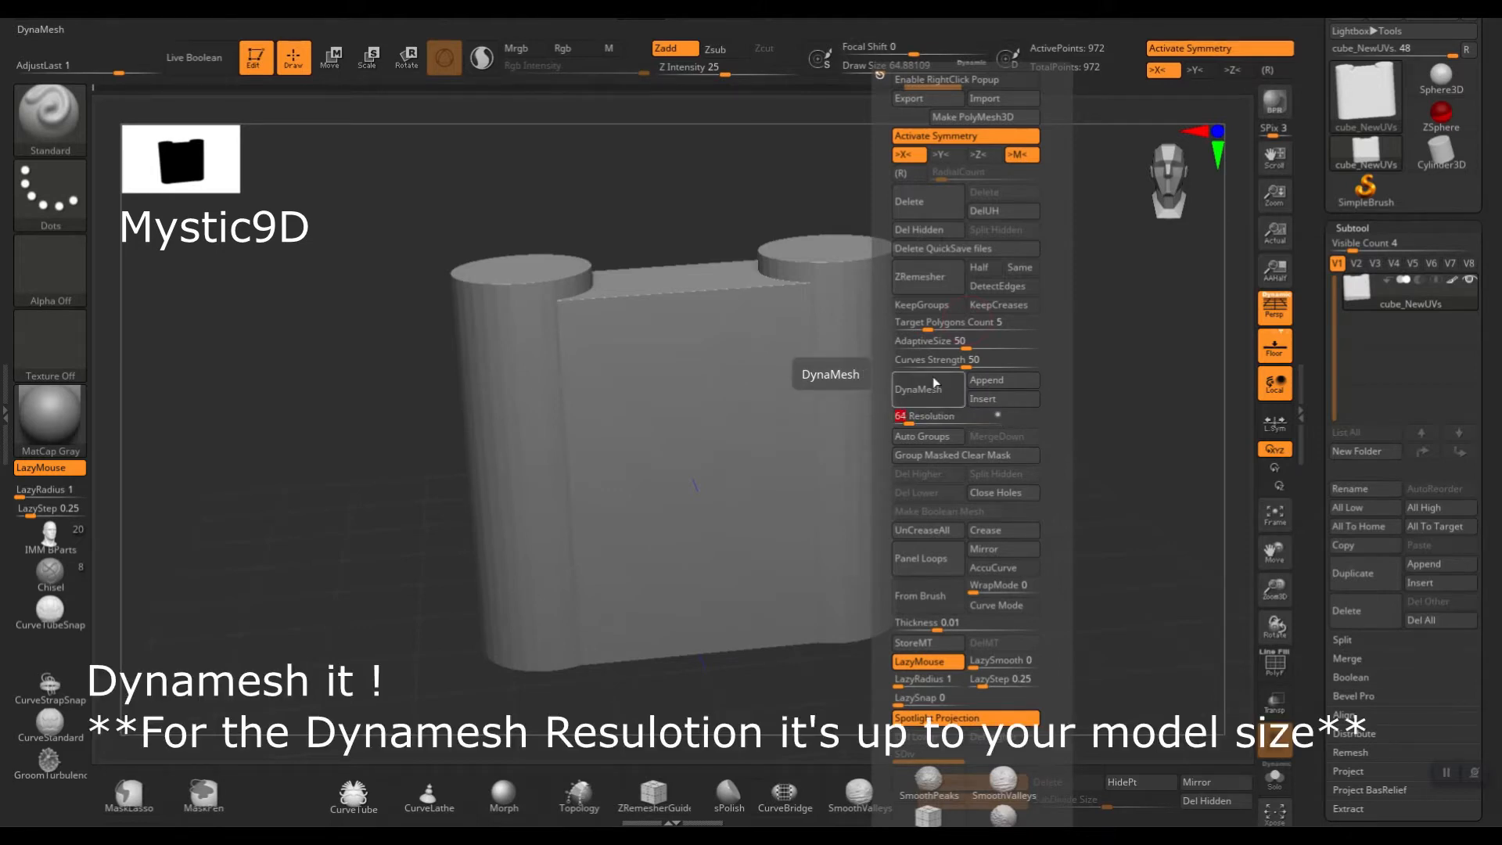
pyautogui.click(932, 382)
pyautogui.moveTo(885, 270)
pyautogui.keyDown('alt'); pyautogui.mouseDown(button='right')
pyautogui.moveTo(885, 318)
pyautogui.moveTo(812, 357)
pyautogui.moveTo(855, 348)
pyautogui.moveTo(883, 313)
pyautogui.mouseUp(button='right'); pyautogui.keyUp('alt')
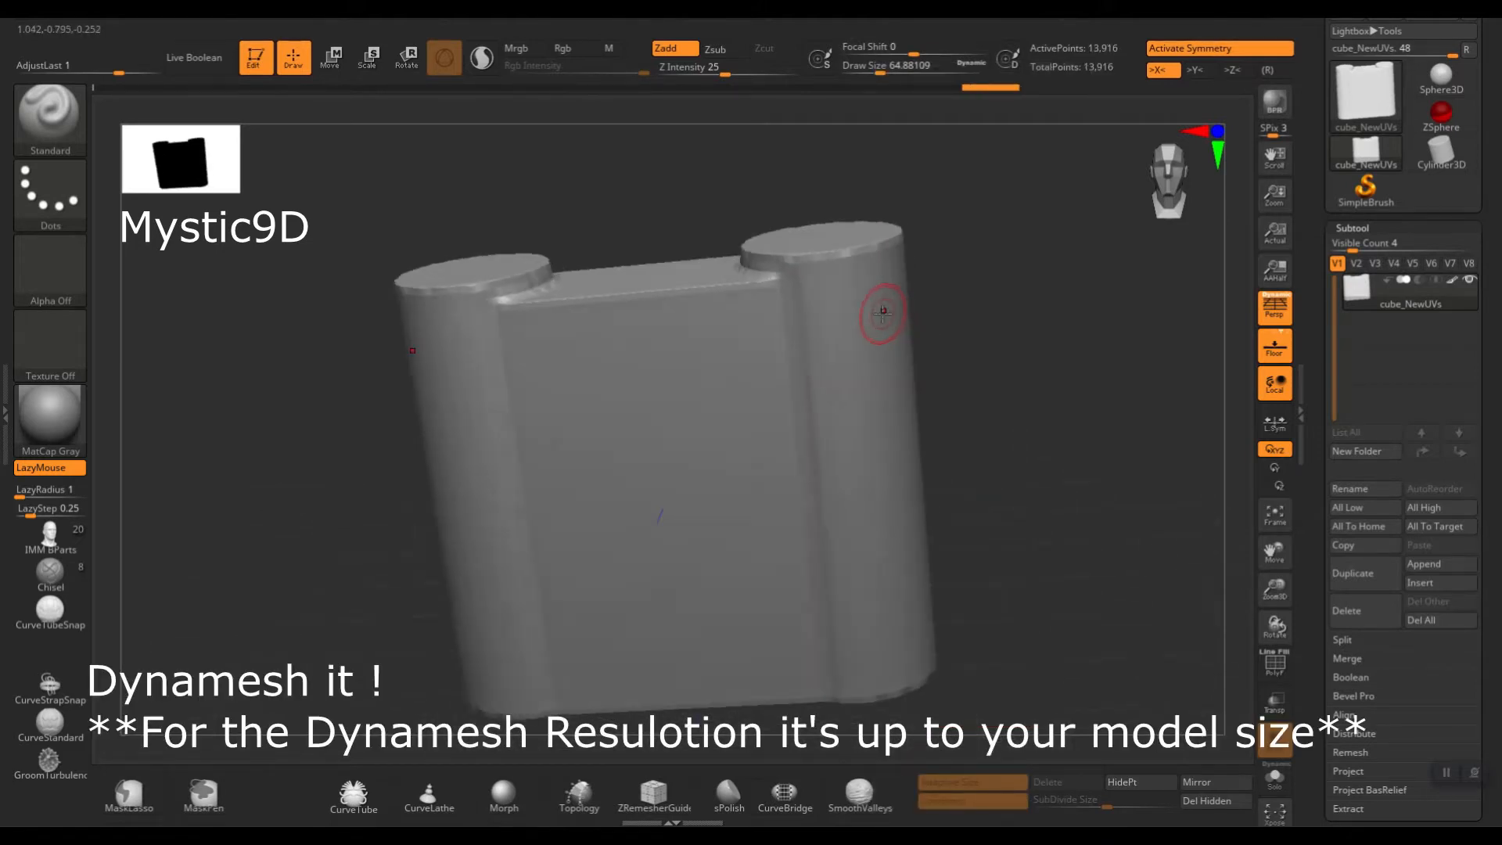
# Enable Sculptris Pro and smooth the cylinders' top rims and their junction with the block.
pyautogui.moveTo(970, 372)
pyautogui.mouseDown(button='right')
pyautogui.moveTo(1002, 420)
pyautogui.moveTo(993, 410)
pyautogui.mouseUp(button='right')
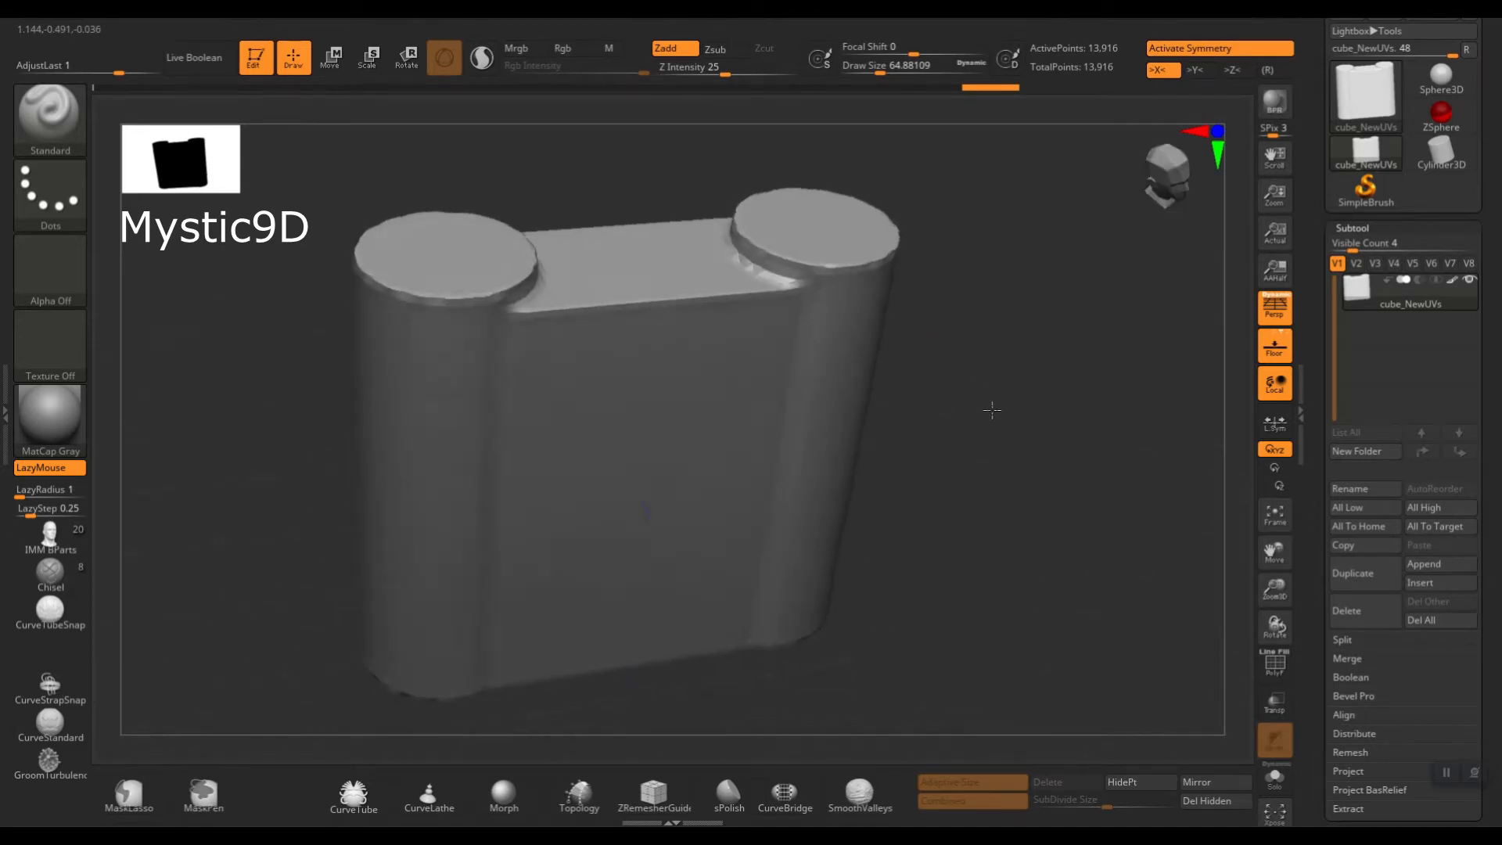
pyautogui.press('\\')
pyautogui.moveTo(957, 322); pyautogui.dragTo(814, 308, button='right')
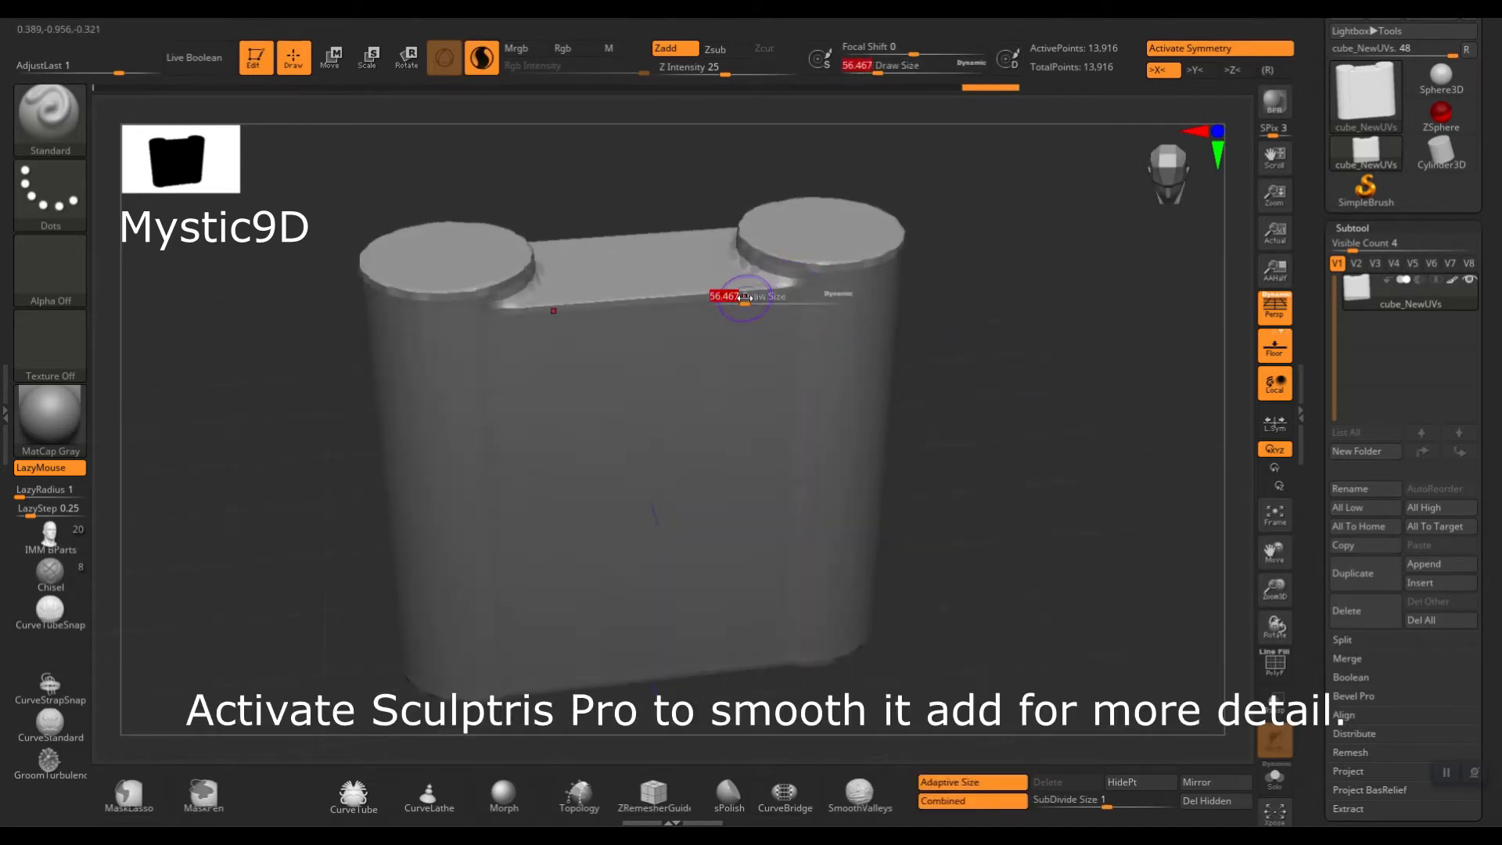
pyautogui.press('shift')
pyautogui.moveTo(736, 290)
pyautogui.keyDown('shift'); pyautogui.mouseDown()
pyautogui.moveTo(787, 296)
pyautogui.moveTo(758, 282)
pyautogui.moveTo(778, 265)
pyautogui.mouseUp(); pyautogui.keyUp('shift')
pyautogui.moveTo(859, 259); pyautogui.dragTo(743, 313, button='right')
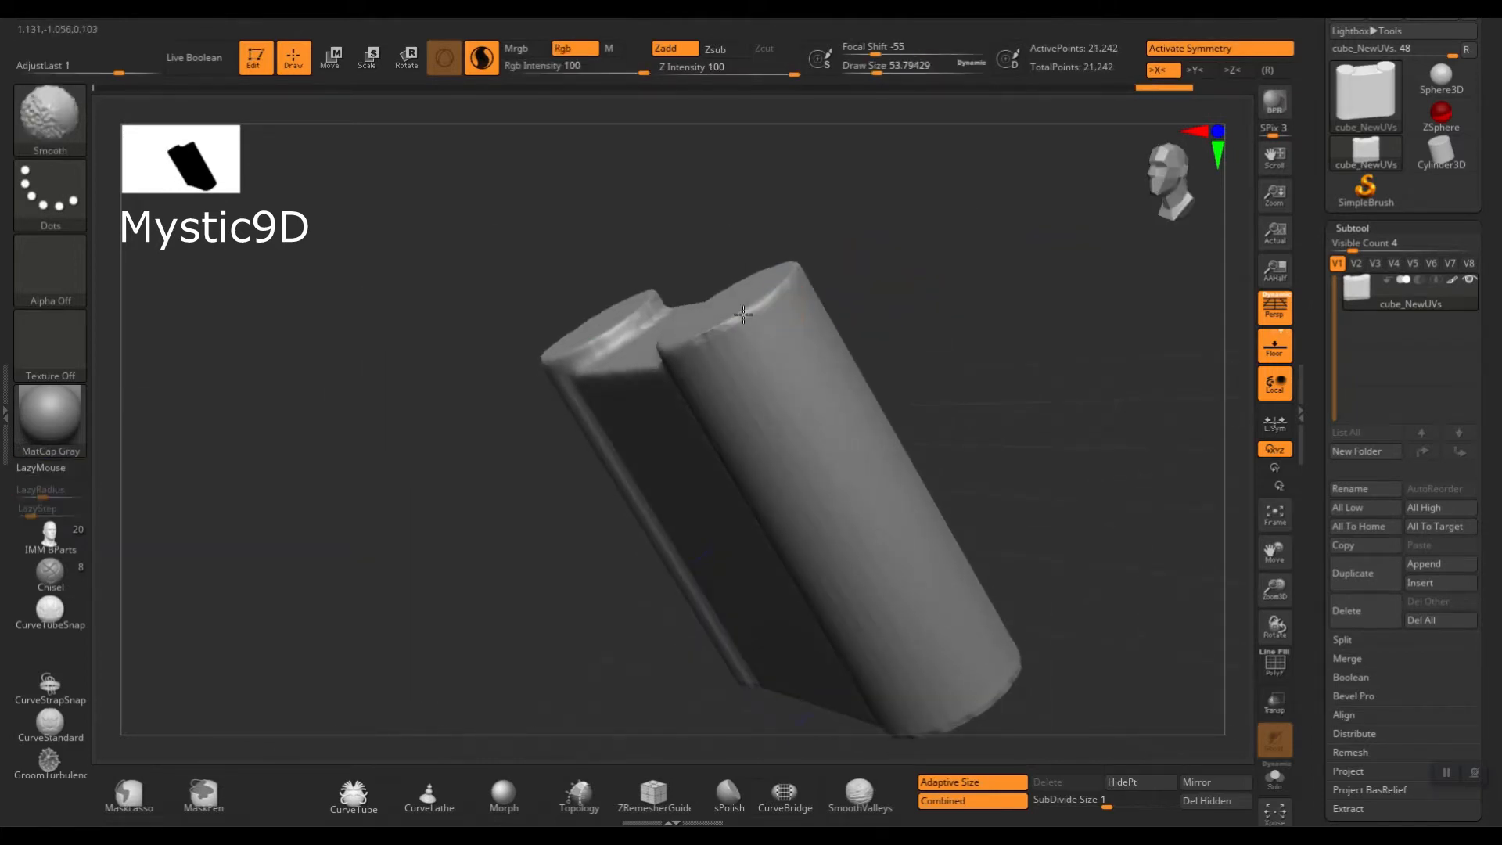
pyautogui.keyDown('shift'); pyautogui.moveTo(685, 341); pyautogui.dragTo(805, 282); pyautogui.keyUp('shift')
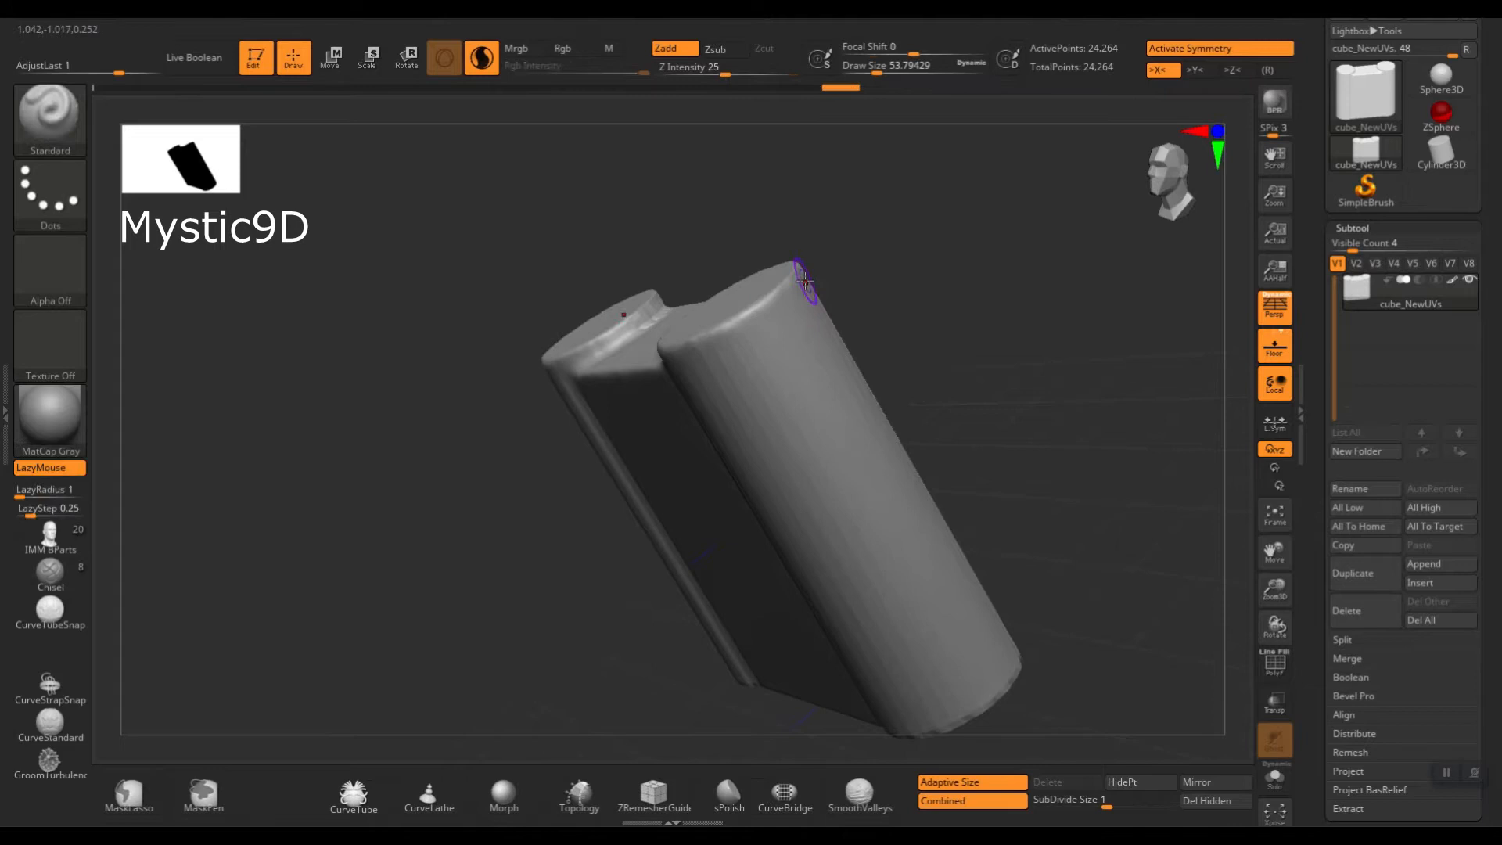
# Add Z-axis symmetry to the existing X symmetry and enable local symmetry.
pyautogui.click(1239, 75)
pyautogui.moveTo(800, 277); pyautogui.dragTo(684, 377, button='right')
pyautogui.click(1274, 427)
# Smooth the cylinders' top rims, the edge where they meet the block's top, and the vertical front seams.
pyautogui.keyDown('shift'); pyautogui.moveTo(639, 338); pyautogui.dragTo(732, 341); pyautogui.keyUp('shift')
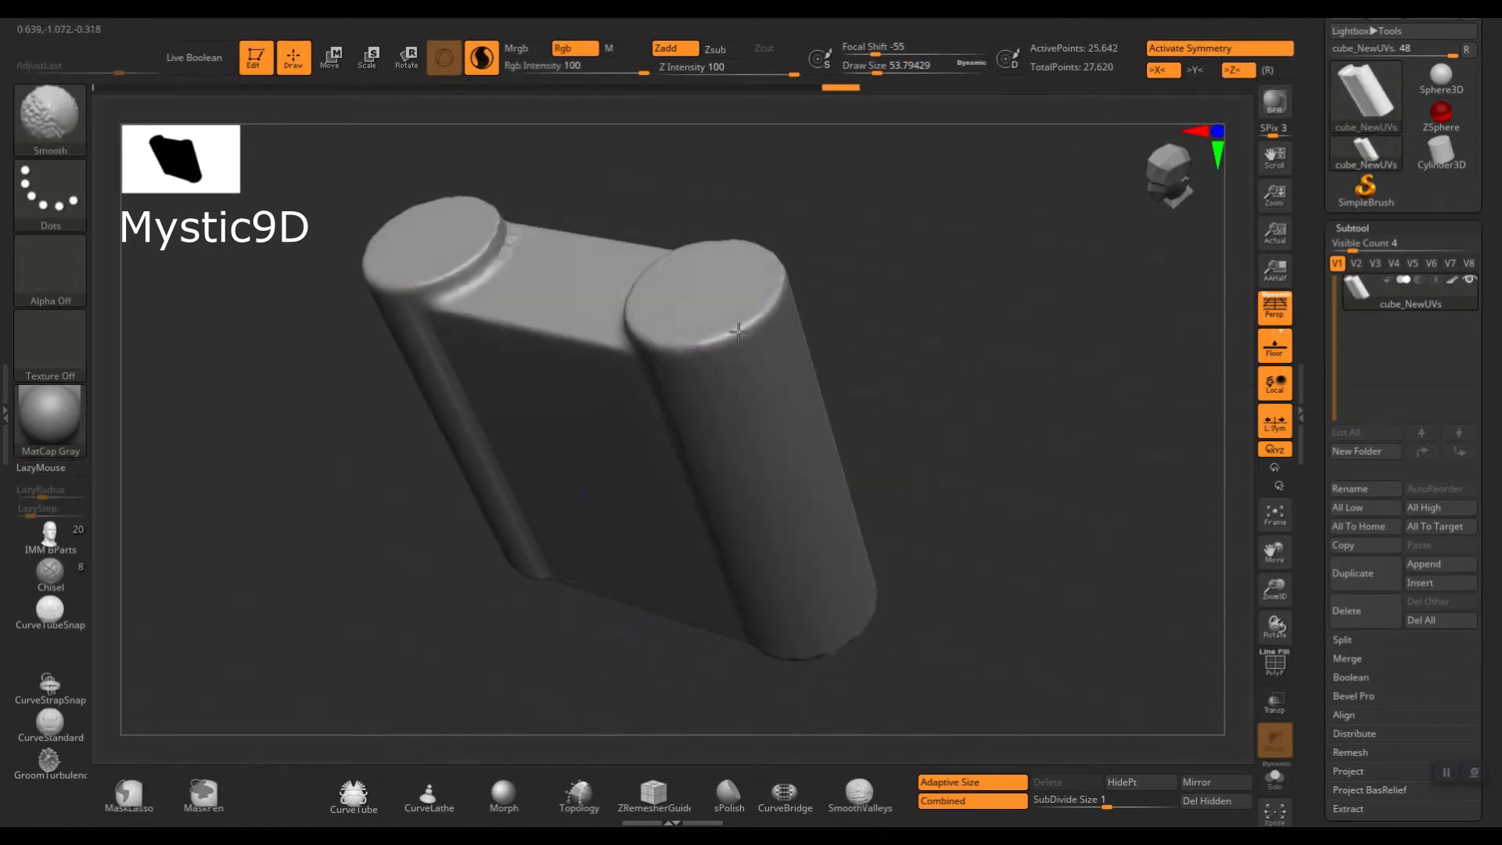
pyautogui.moveTo(603, 284); pyautogui.dragTo(617, 285, button='right')
pyautogui.keyDown('shift'); pyautogui.moveTo(617, 285); pyautogui.dragTo(605, 270); pyautogui.keyUp('shift')
pyautogui.moveTo(624, 375); pyautogui.dragTo(740, 352, button='right')
pyautogui.press('shift')
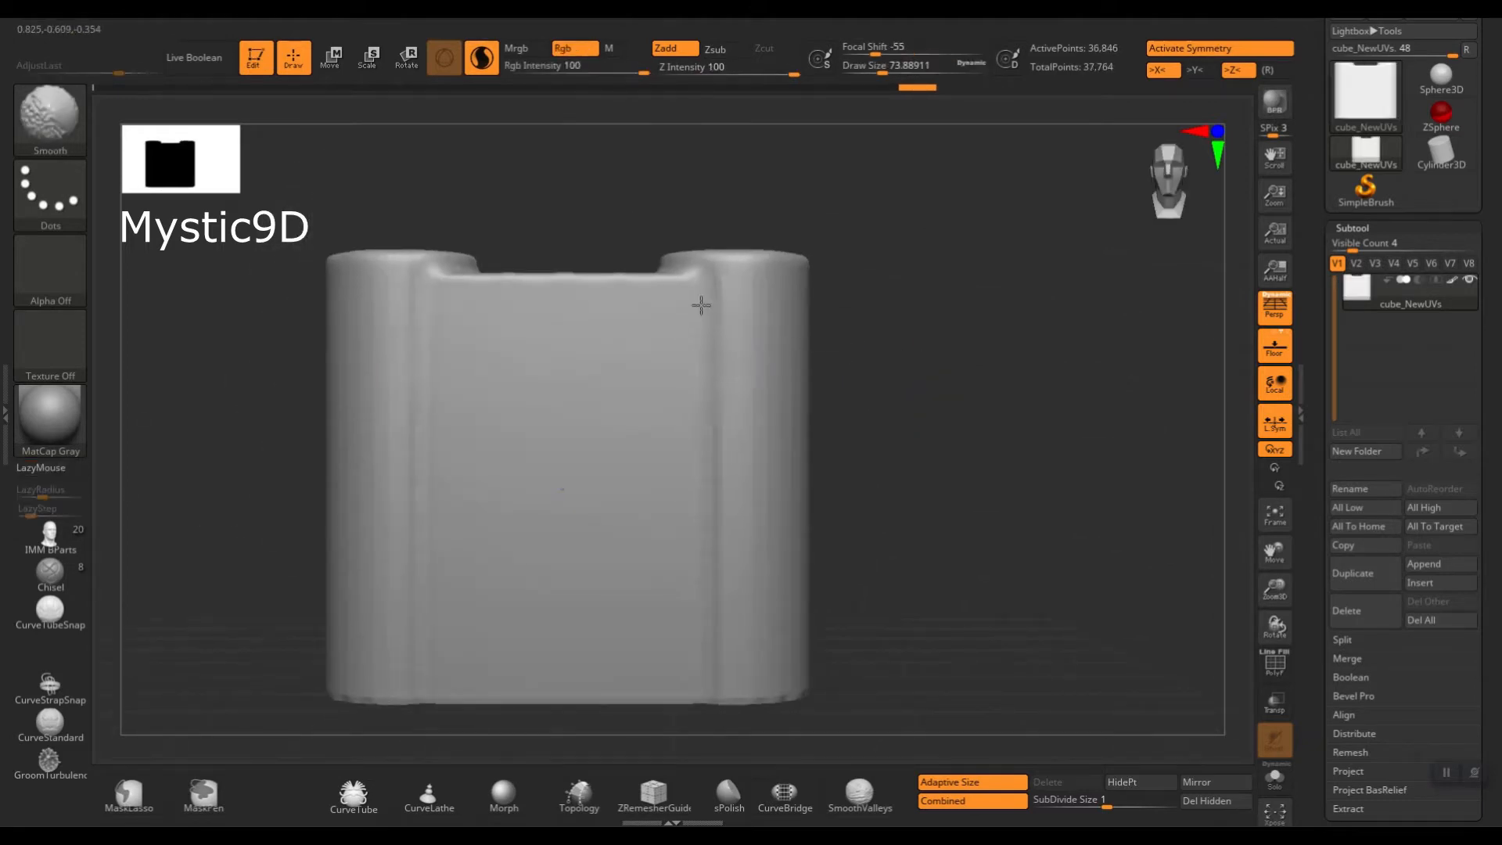
pyautogui.keyDown('shift'); pyautogui.moveTo(712, 506); pyautogui.dragTo(709, 501); pyautogui.keyUp('shift')
# Smooth the block's upper front edge between the cylinders with a draw size of about 56.
pyautogui.moveTo(623, 296); pyautogui.dragTo(637, 331, button='right')
pyautogui.press('s')
pyautogui.press('s')
pyautogui.moveTo(641, 319); pyautogui.dragTo(632, 317)
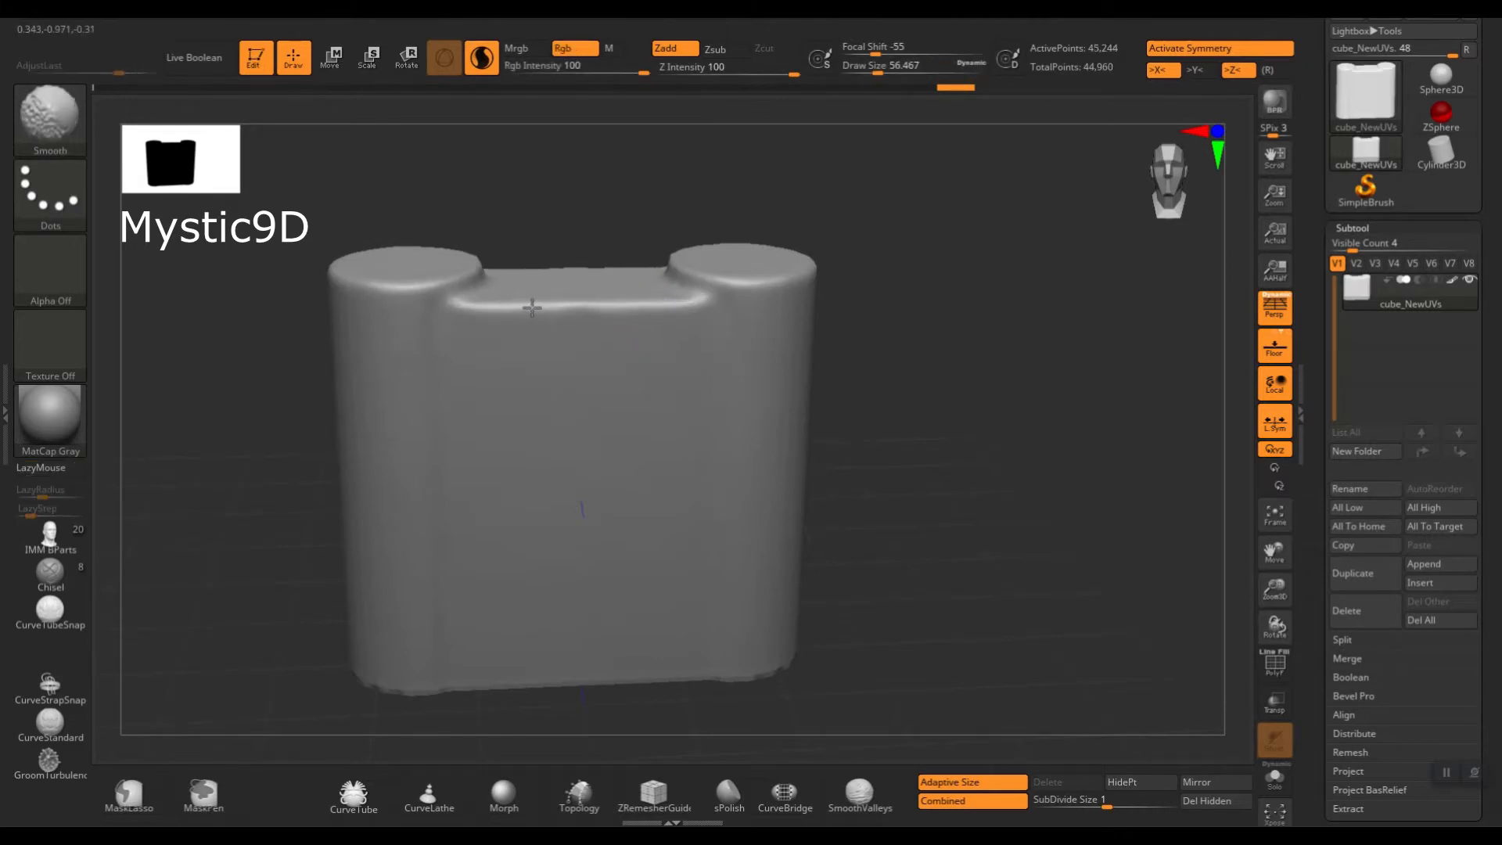
pyautogui.keyDown('shift'); pyautogui.moveTo(532, 308); pyautogui.dragTo(592, 310); pyautogui.keyUp('shift')
# Smooth the vertical seams between the front panel and the cylinders further.
pyautogui.press('s')
pyautogui.moveTo(670, 384)
pyautogui.keyDown('alt'); pyautogui.mouseDown(button='right')
pyautogui.moveTo(678, 351)
pyautogui.moveTo(774, 344)
pyautogui.mouseUp(button='right'); pyautogui.keyUp('alt')
pyautogui.press('shift')
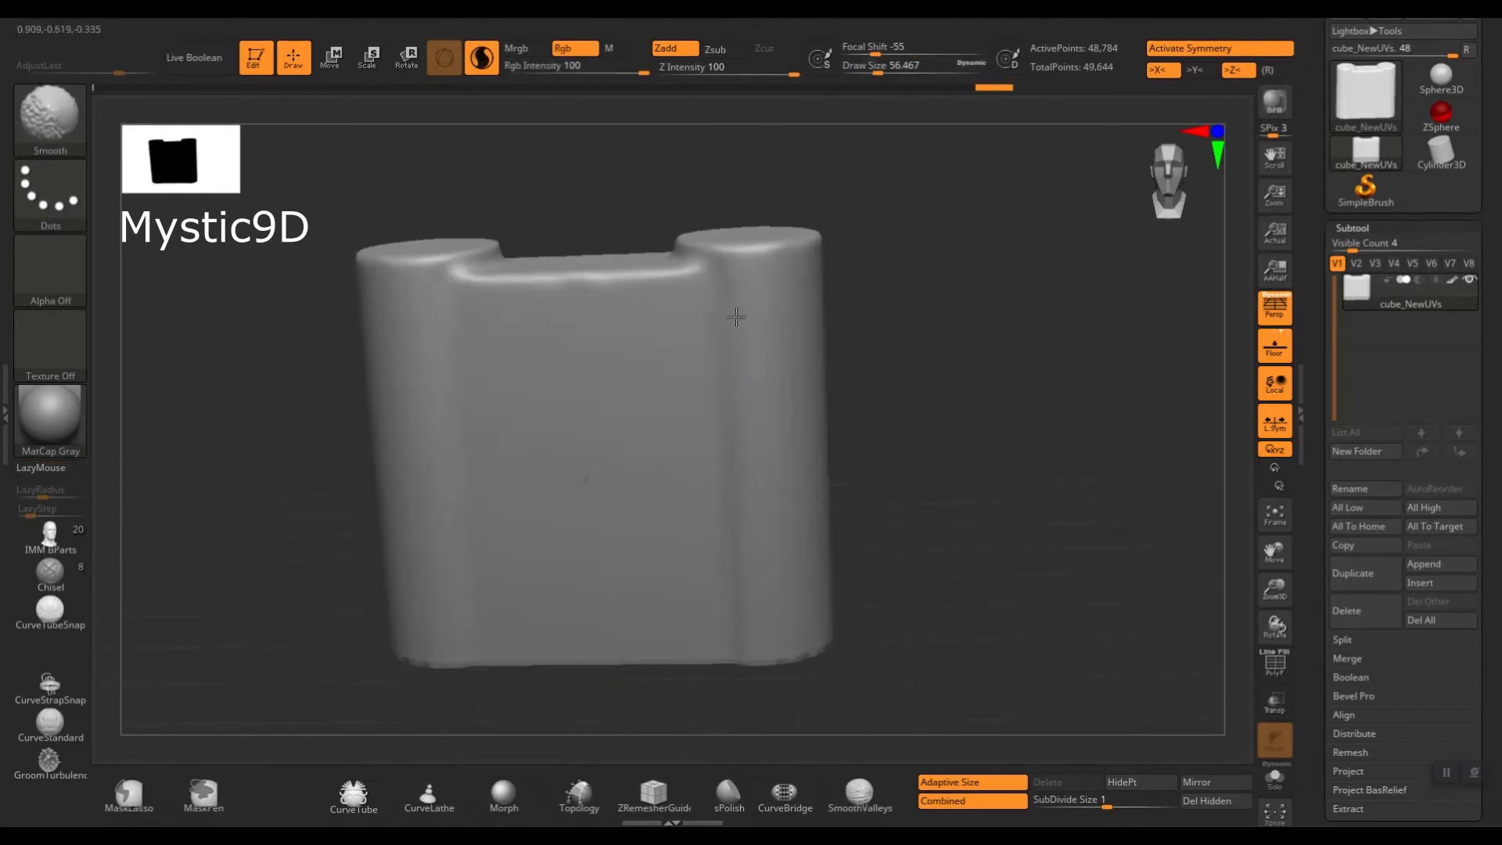
pyautogui.keyDown('shift'); pyautogui.moveTo(758, 488); pyautogui.dragTo(765, 487); pyautogui.keyUp('shift')
# Smooth the model's bottom edge along the front panel and around the cylinder bases.
pyautogui.keyDown('alt'); pyautogui.moveTo(869, 491); pyautogui.dragTo(877, 391, button='right'); pyautogui.keyUp('alt')
pyautogui.moveTo(897, 506); pyautogui.dragTo(889, 356, button='right')
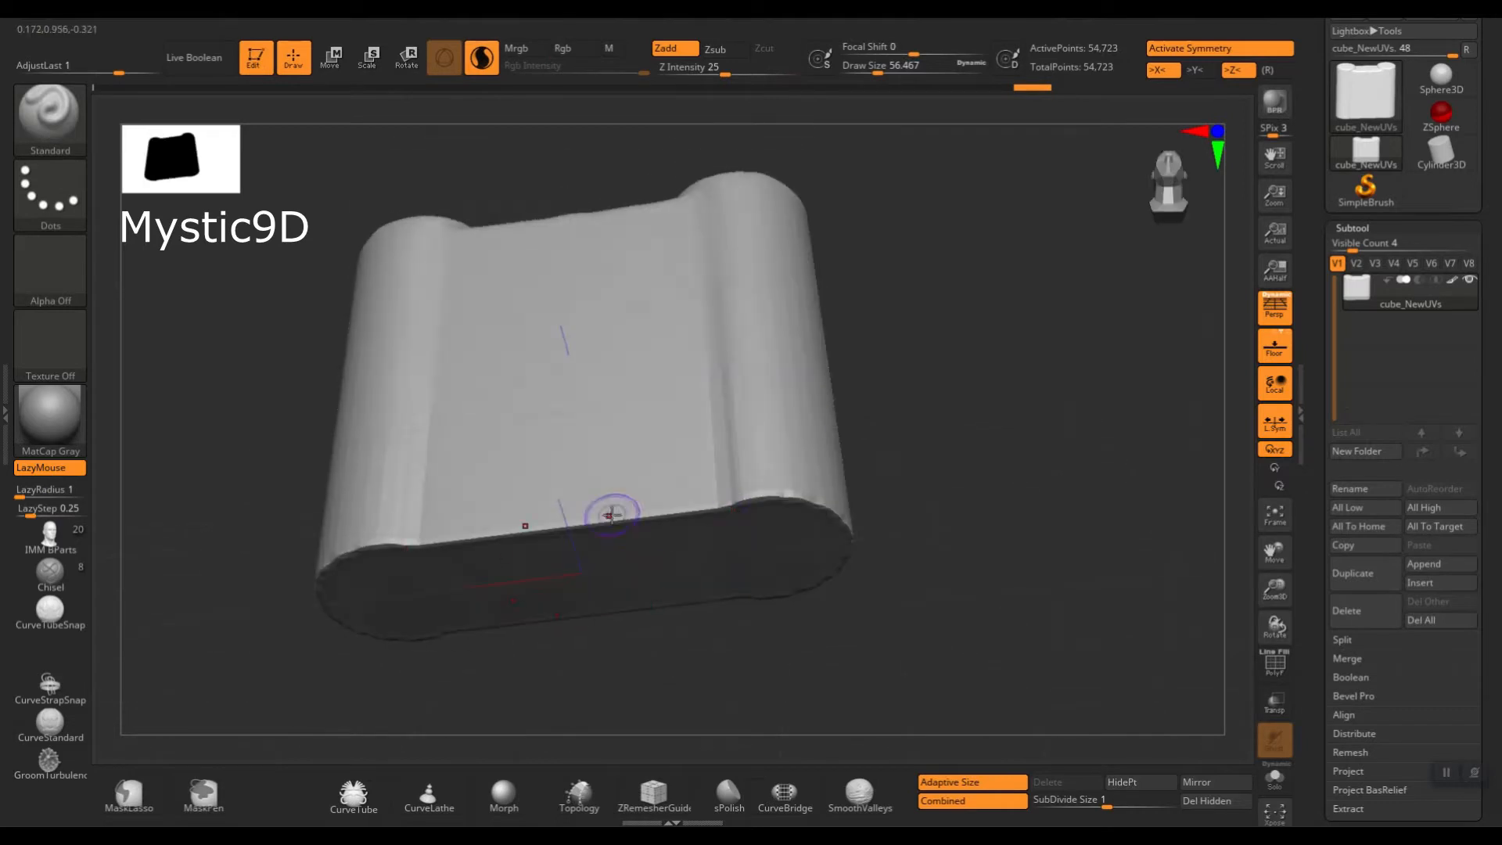
pyautogui.press('shift')
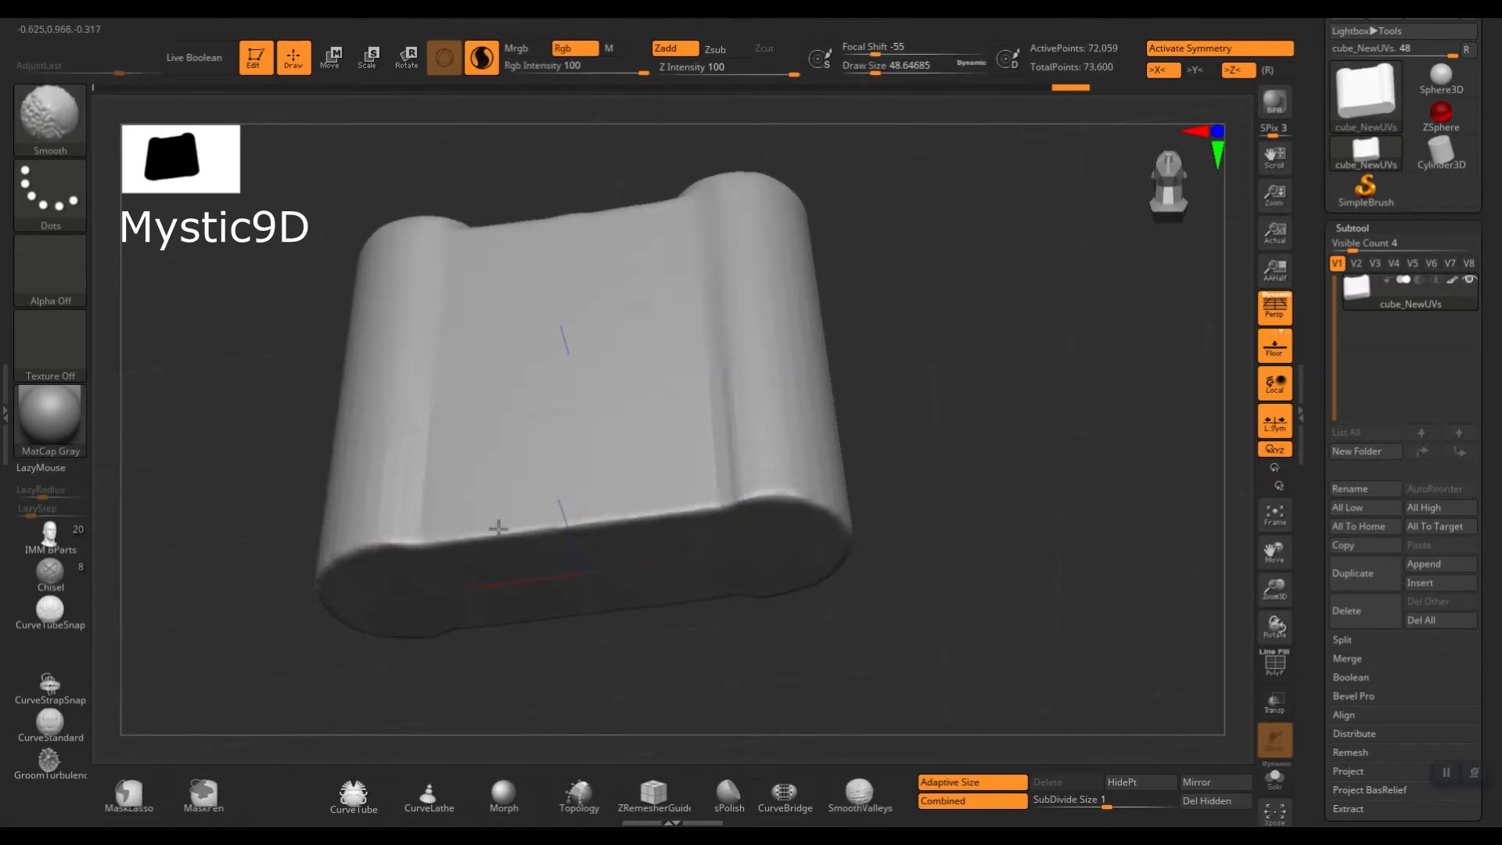
# Smooth the cylinder's side surface and its lower seam with a draw size of about 54.
pyautogui.moveTo(822, 359); pyautogui.dragTo(775, 396, button='right')
pyautogui.press('shift')
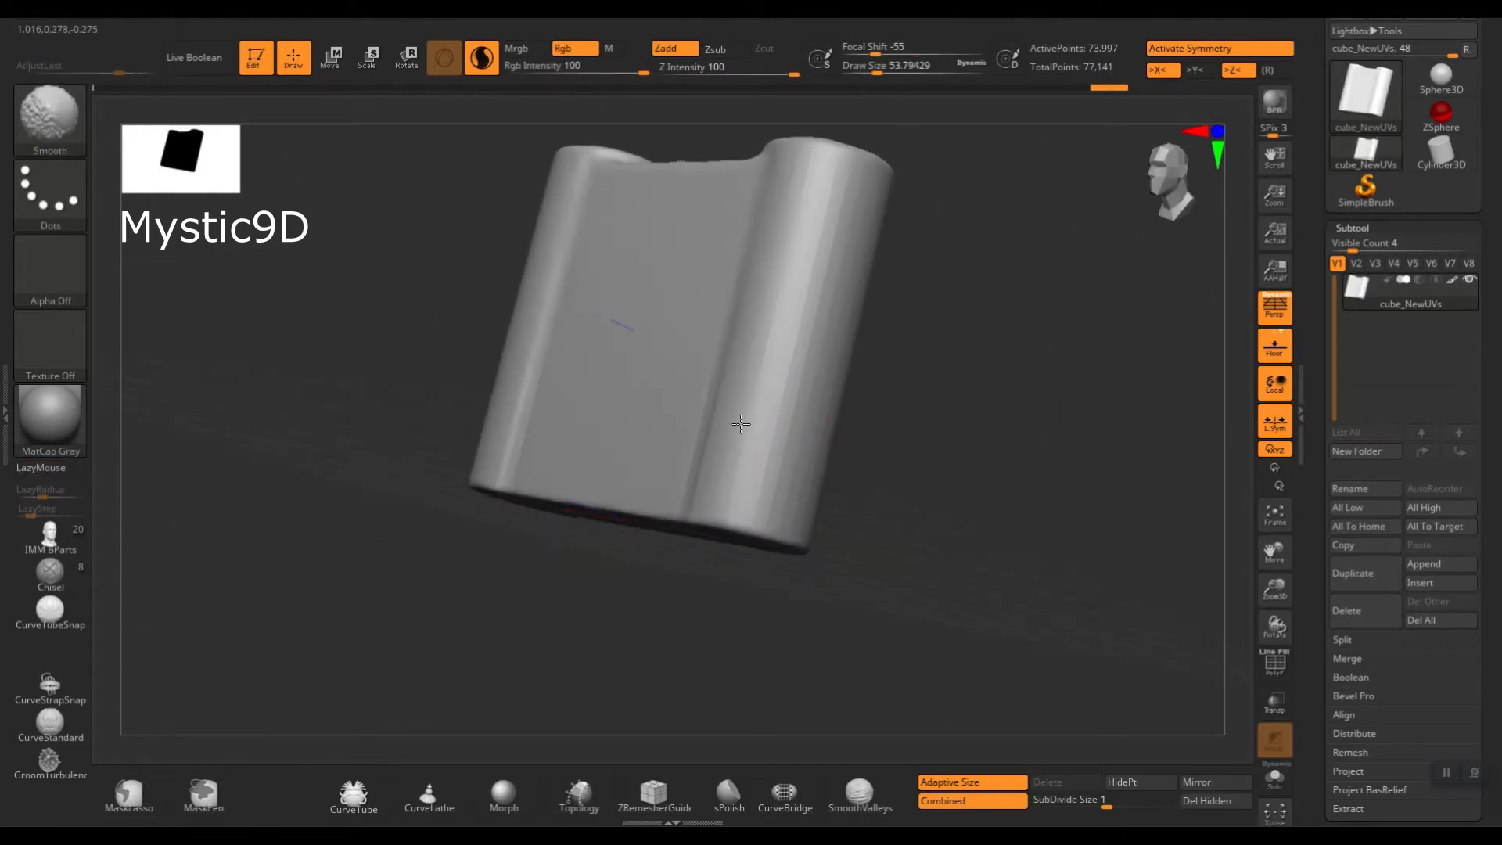
pyautogui.keyDown('shift'); pyautogui.moveTo(747, 490); pyautogui.dragTo(778, 370); pyautogui.keyUp('shift')
pyautogui.moveTo(778, 369)
pyautogui.mouseDown(button='right')
pyautogui.moveTo(721, 399)
pyautogui.moveTo(734, 389)
pyautogui.mouseUp(button='right')
pyautogui.press('s')
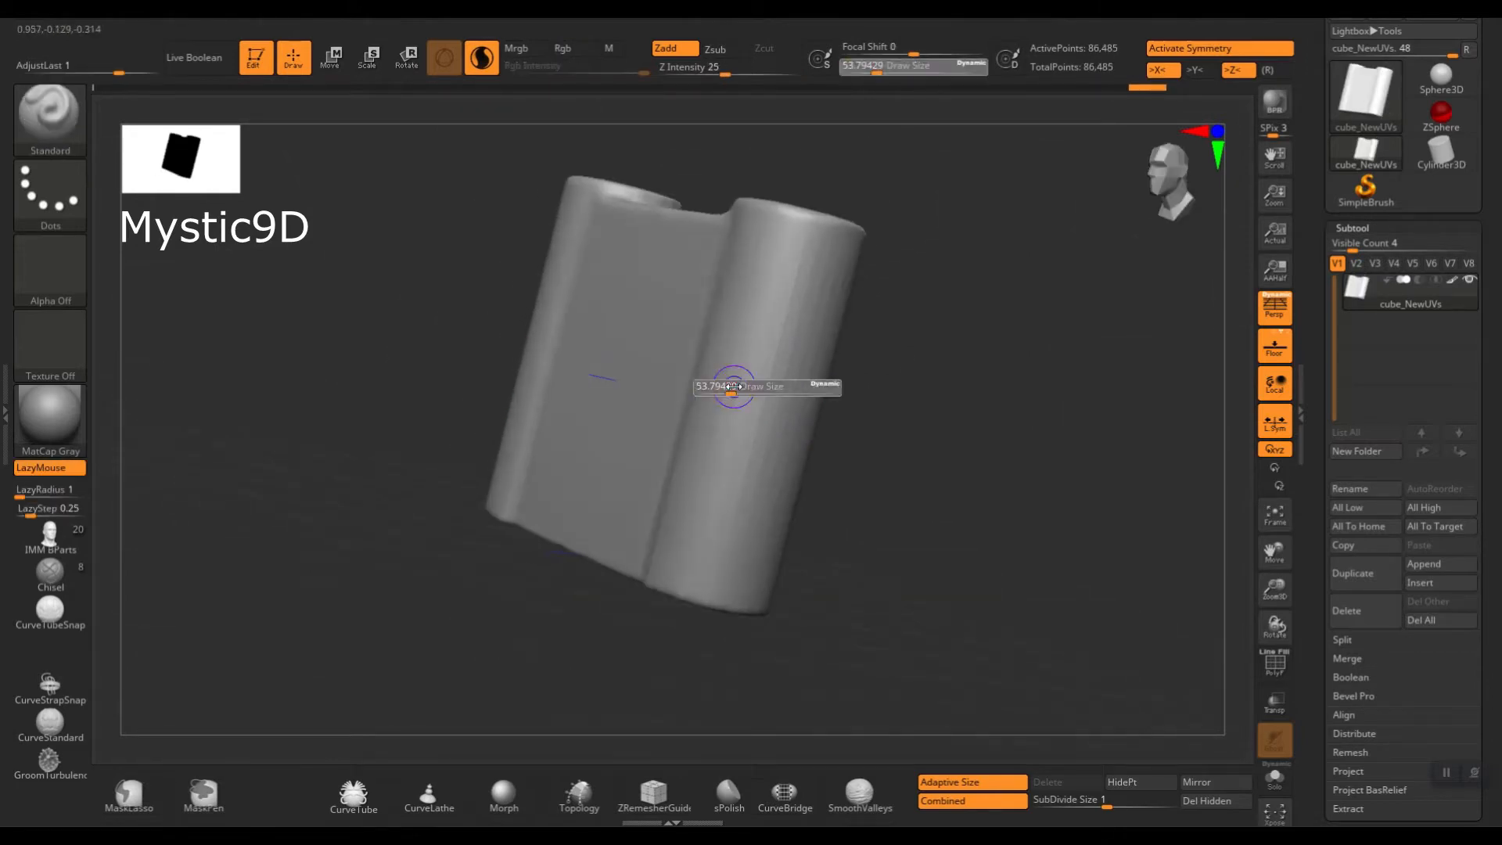
# Smooth the cylinder's seam with the panel and its outer side, increasing the draw size to about 62.
pyautogui.press('shift')
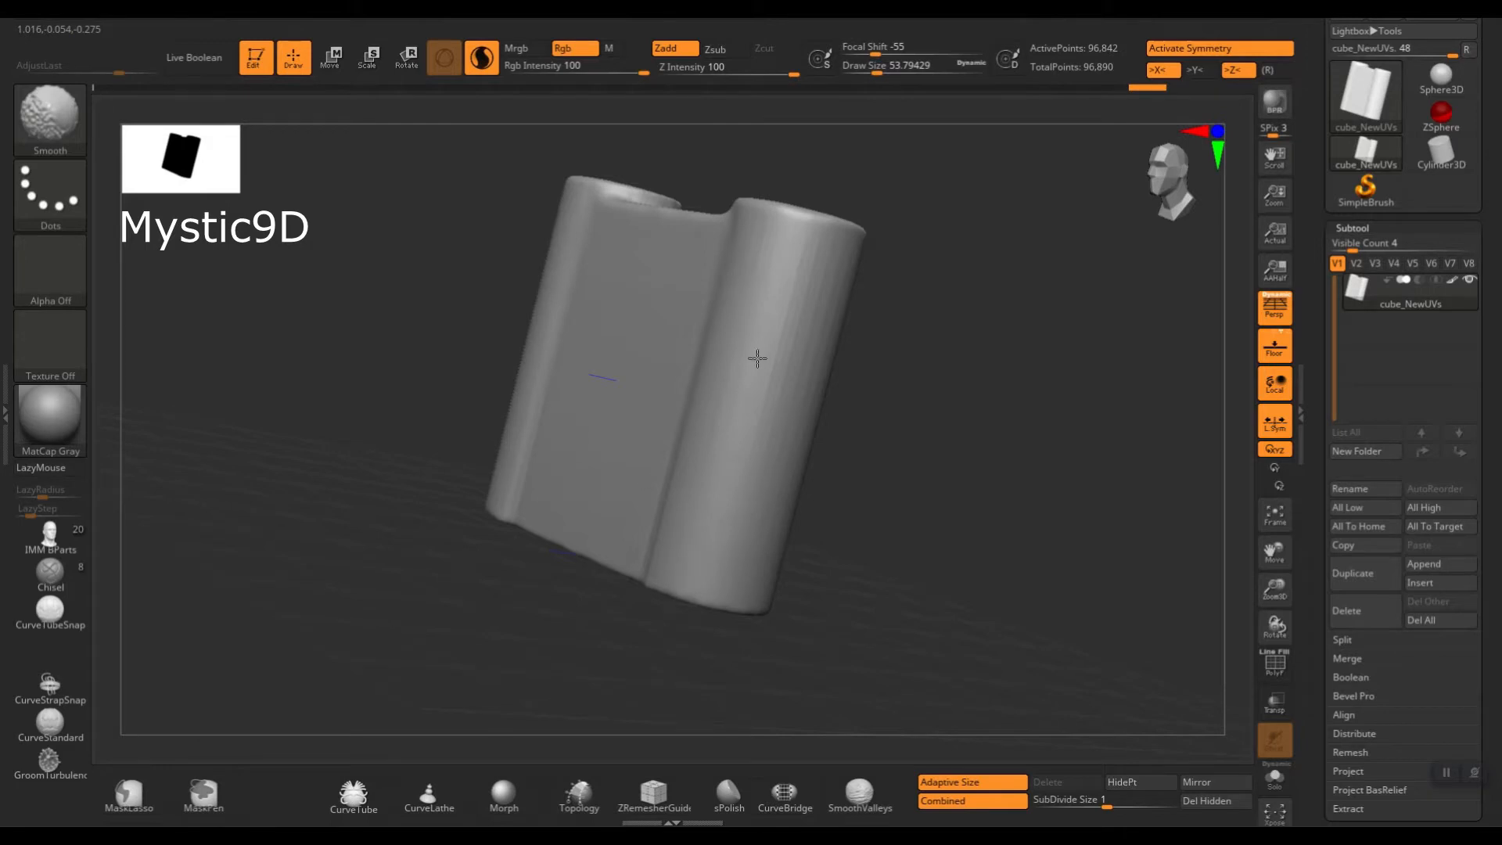
pyautogui.press('s')
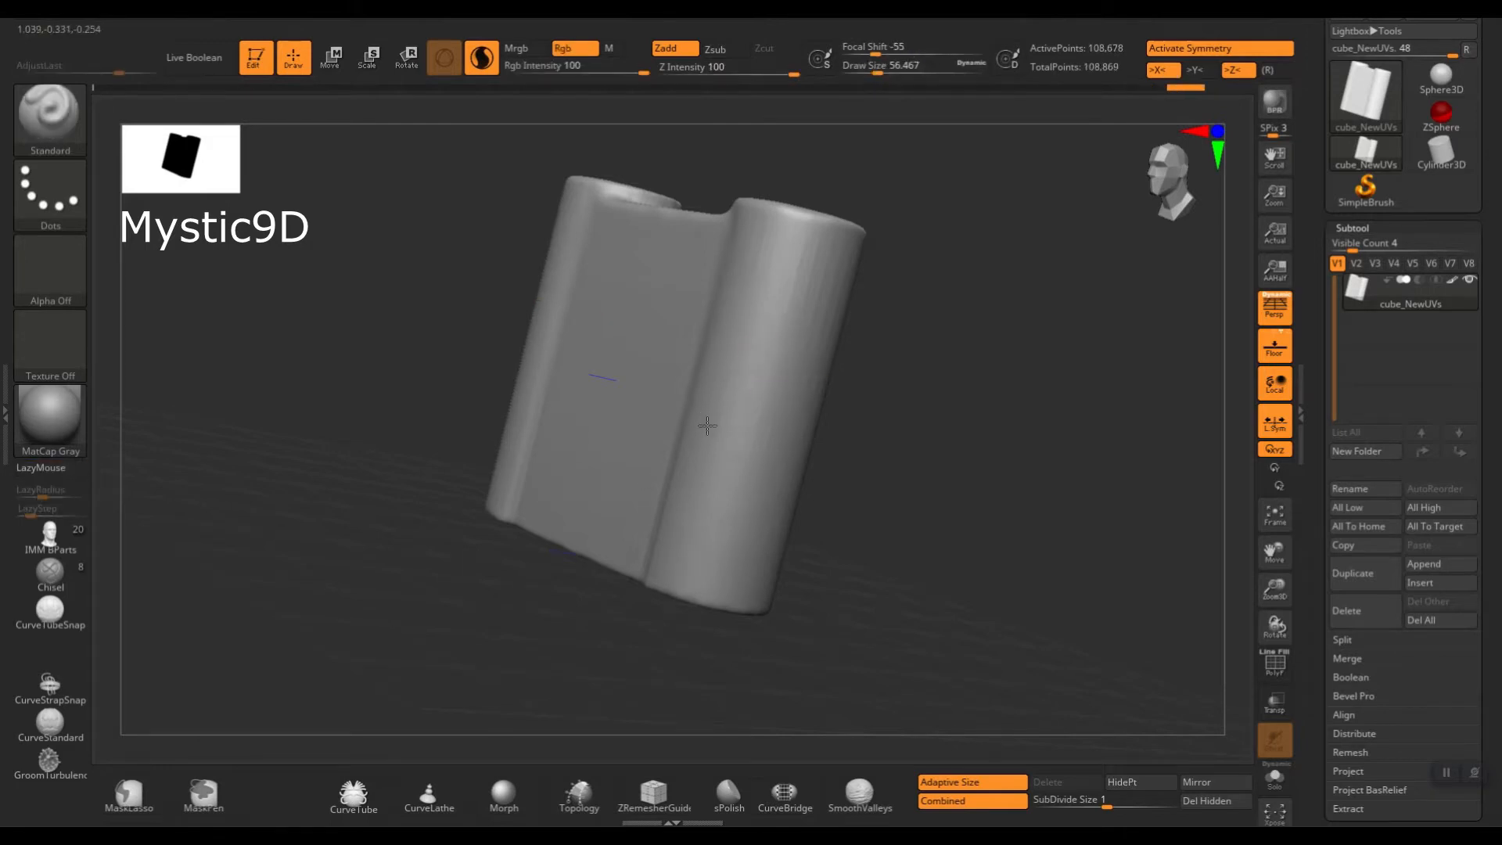
pyautogui.moveTo(803, 278); pyautogui.dragTo(681, 309, button='right')
pyautogui.press('s')
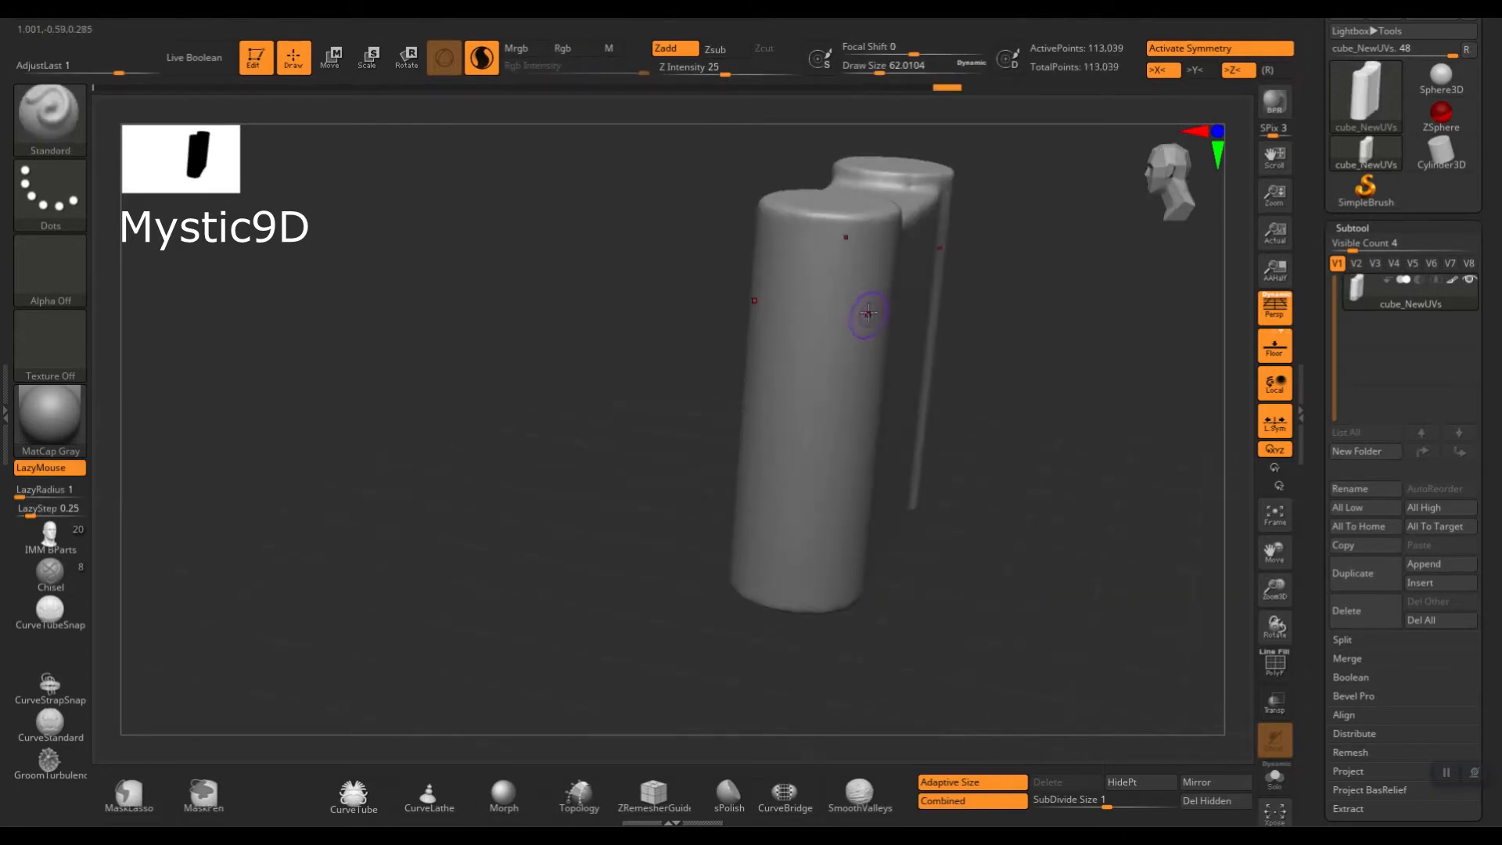
pyautogui.press('shift')
# Smooth the block's top surface between the cylinders with a draw size of about 51.
pyautogui.moveTo(770, 506)
pyautogui.mouseDown(button='right')
pyautogui.moveTo(962, 325)
pyautogui.moveTo(909, 292)
pyautogui.moveTo(795, 275)
pyautogui.mouseUp(button='right')
pyautogui.press('s')
pyautogui.press('shift')
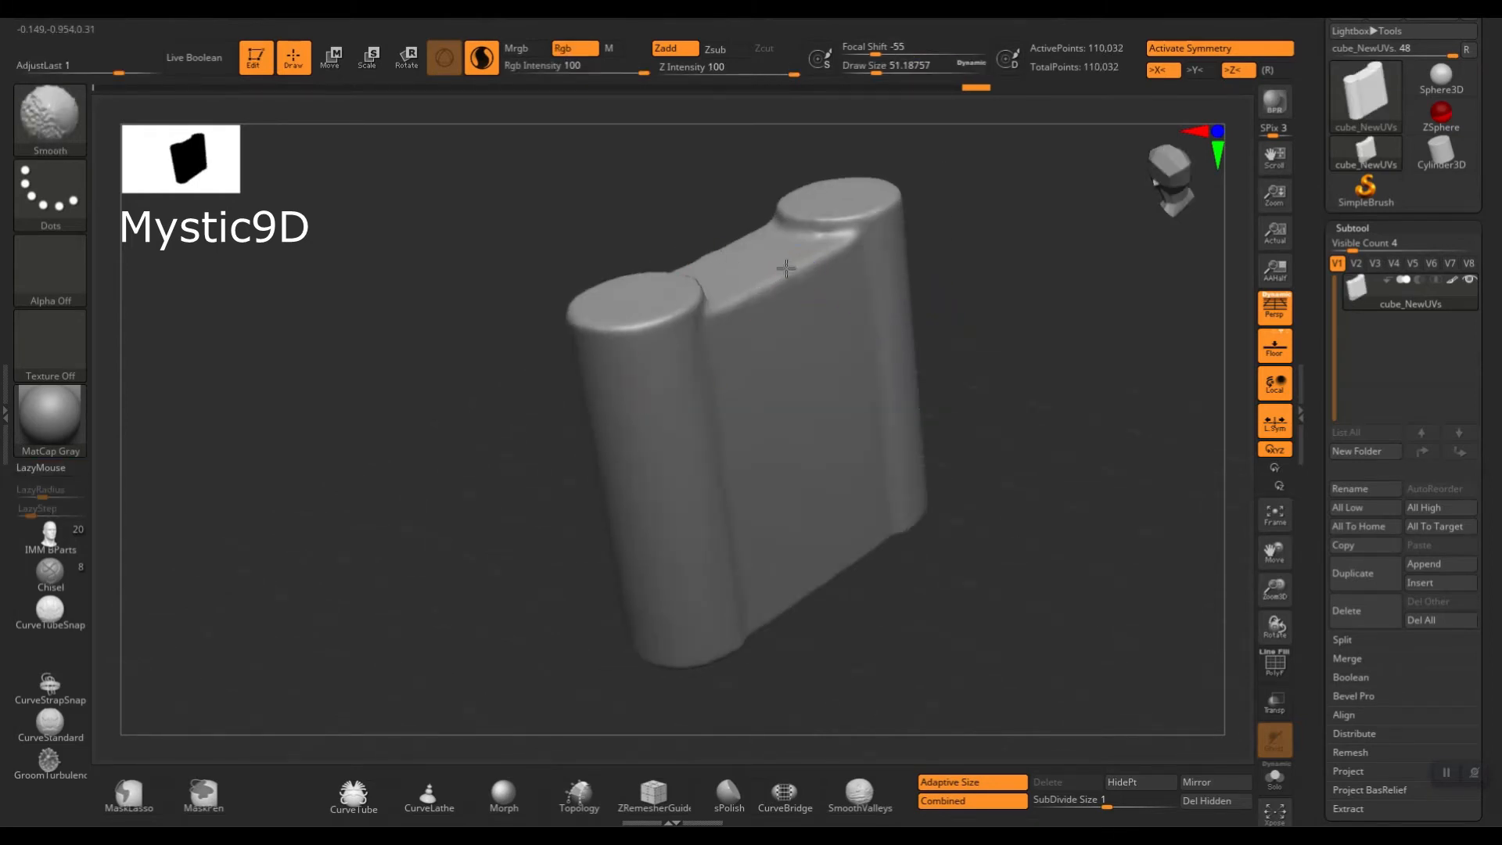
# Smooth the vertical seam between the panel and the cylinder down to its base with a draw size of about 80.
pyautogui.moveTo(821, 223)
pyautogui.mouseDown(button='right')
pyautogui.moveTo(842, 389)
pyautogui.moveTo(791, 419)
pyautogui.mouseUp(button='right')
pyautogui.press('s')
pyautogui.press('s')
pyautogui.moveTo(586, 417); pyautogui.dragTo(596, 416)
pyautogui.press('shift')
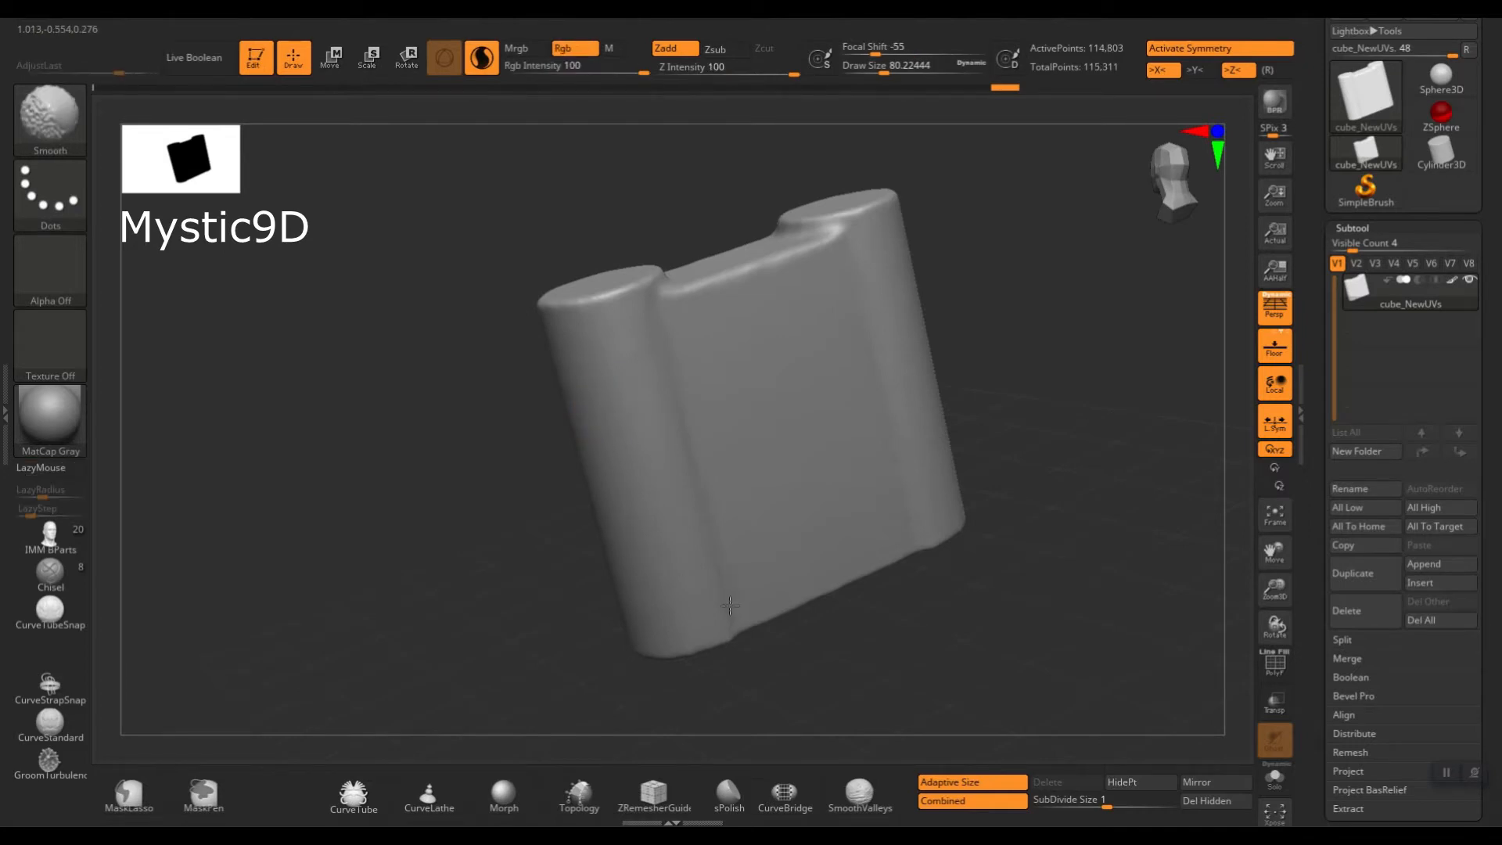
# Smooth the model's bottom edge near the cylinder base with a draw size of about 41.
pyautogui.moveTo(918, 391); pyautogui.dragTo(733, 536, button='right')
pyautogui.moveTo(631, 538)
pyautogui.keyDown('shift'); pyautogui.mouseDown(button='right')
pyautogui.moveTo(778, 403)
pyautogui.moveTo(822, 385)
pyautogui.mouseUp(button='right'); pyautogui.keyUp('shift')
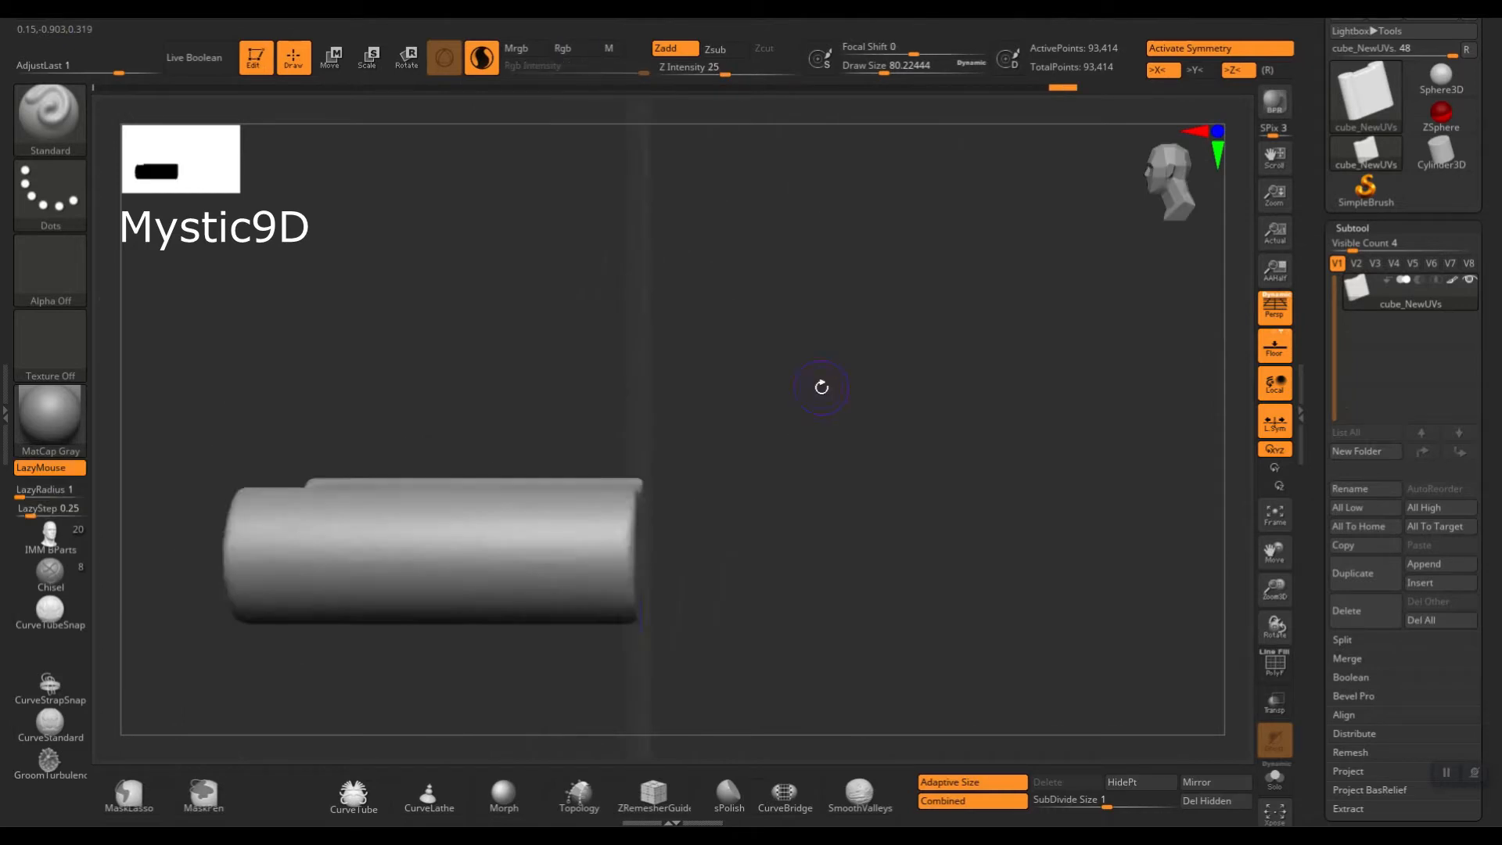
pyautogui.press('f')
pyautogui.press('s')
pyautogui.moveTo(878, 465)
pyautogui.mouseDown()
pyautogui.moveTo(1012, 430)
pyautogui.moveTo(616, 454)
pyautogui.mouseUp()
pyautogui.moveTo(616, 454); pyautogui.dragTo(735, 235, button='right')
pyautogui.moveTo(1010, 281); pyautogui.dragTo(834, 347, button='right')
pyautogui.moveTo(924, 385)
pyautogui.keyDown('ctrl'); pyautogui.mouseDown(button='right')
pyautogui.moveTo(825, 412)
pyautogui.moveTo(819, 520)
pyautogui.mouseUp(button='right'); pyautogui.keyUp('ctrl')
pyautogui.press('s')
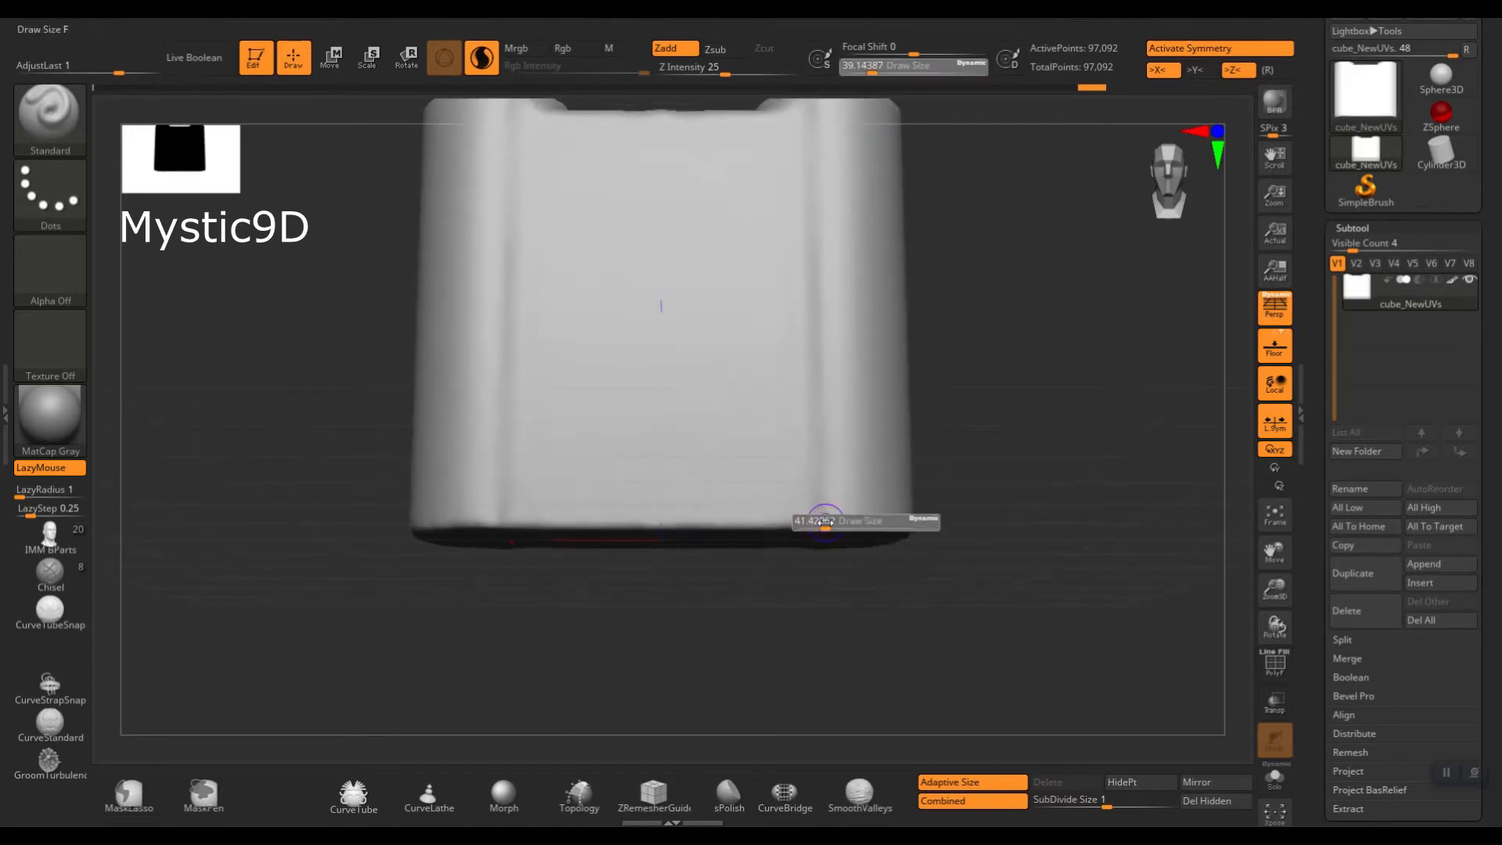
pyautogui.keyDown('shift'); pyautogui.moveTo(825, 521); pyautogui.dragTo(841, 524); pyautogui.keyUp('shift')
# Smooth the block's upper front edge where it meets the cylinder tops.
pyautogui.moveTo(971, 415); pyautogui.dragTo(1042, 323, button='right')
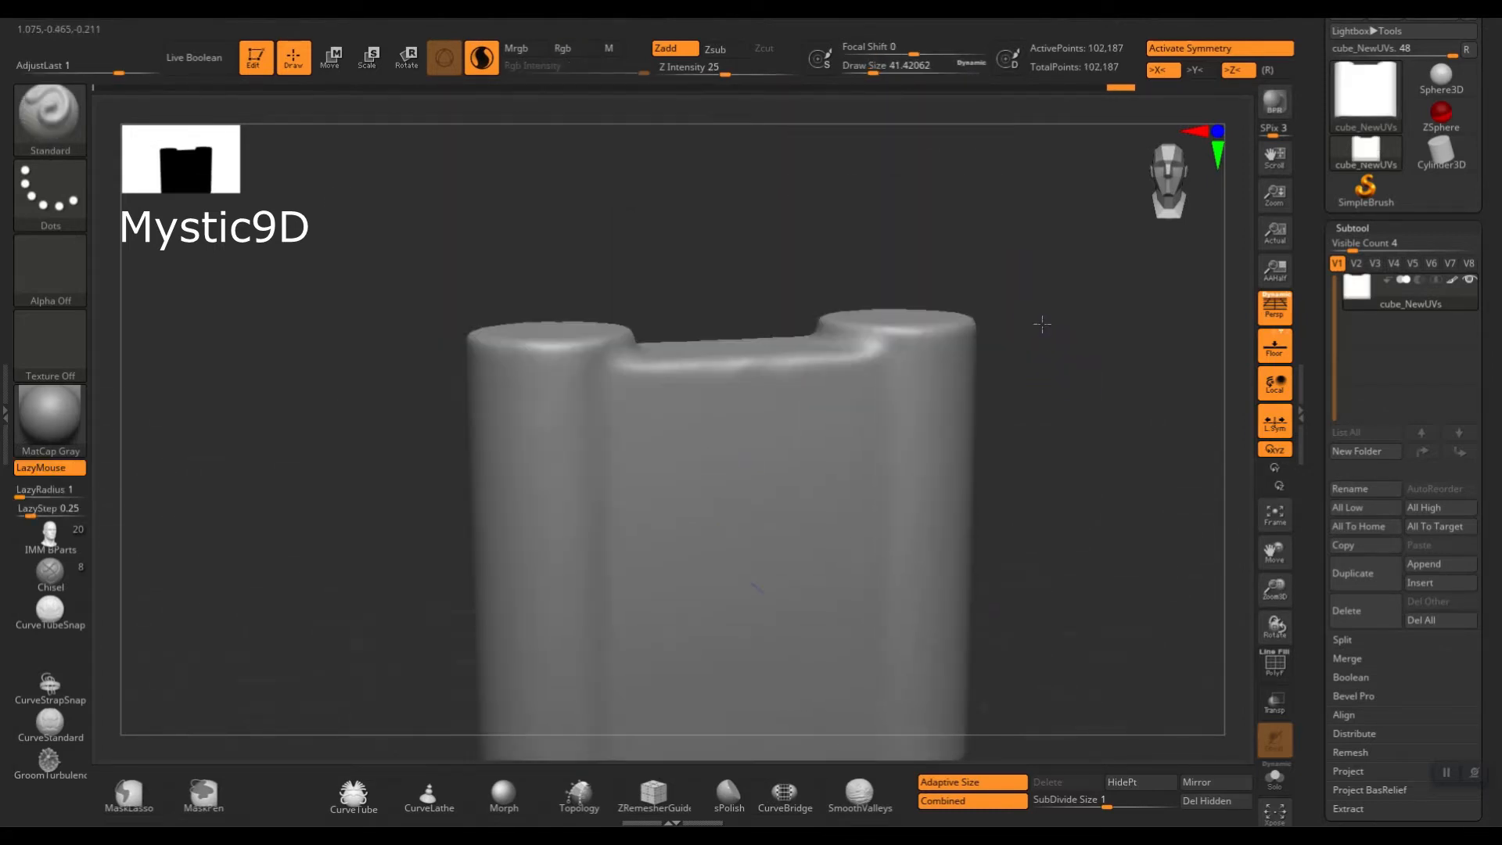
pyautogui.moveTo(776, 297); pyautogui.dragTo(751, 389, button='right')
pyautogui.moveTo(734, 397)
pyautogui.keyDown('shift'); pyautogui.mouseDown()
pyautogui.moveTo(747, 403)
pyautogui.moveTo(674, 412)
pyautogui.mouseUp(); pyautogui.keyUp('shift')
# Display the mesh wireframe and smooth the cylinder tops in an orthographic top view with a draw size of about 35.
pyautogui.hotkey('shift', 'f')
pyautogui.press('f')
pyautogui.moveTo(987, 392)
pyautogui.keyDown('ctrl'); pyautogui.mouseDown(button='right')
pyautogui.moveTo(1043, 329)
pyautogui.moveTo(1053, 451)
pyautogui.moveTo(1053, 375)
pyautogui.mouseUp(button='right'); pyautogui.keyUp('ctrl')
pyautogui.hotkey('shift', 'f')
pyautogui.moveTo(1053, 376)
pyautogui.keyDown('alt'); pyautogui.mouseDown(button='right')
pyautogui.moveTo(959, 383)
pyautogui.moveTo(865, 329)
pyautogui.mouseUp(button='right'); pyautogui.keyUp('alt')
pyautogui.press('p')
pyautogui.keyDown('shift'); pyautogui.moveTo(820, 336); pyautogui.dragTo(798, 342); pyautogui.keyUp('shift')
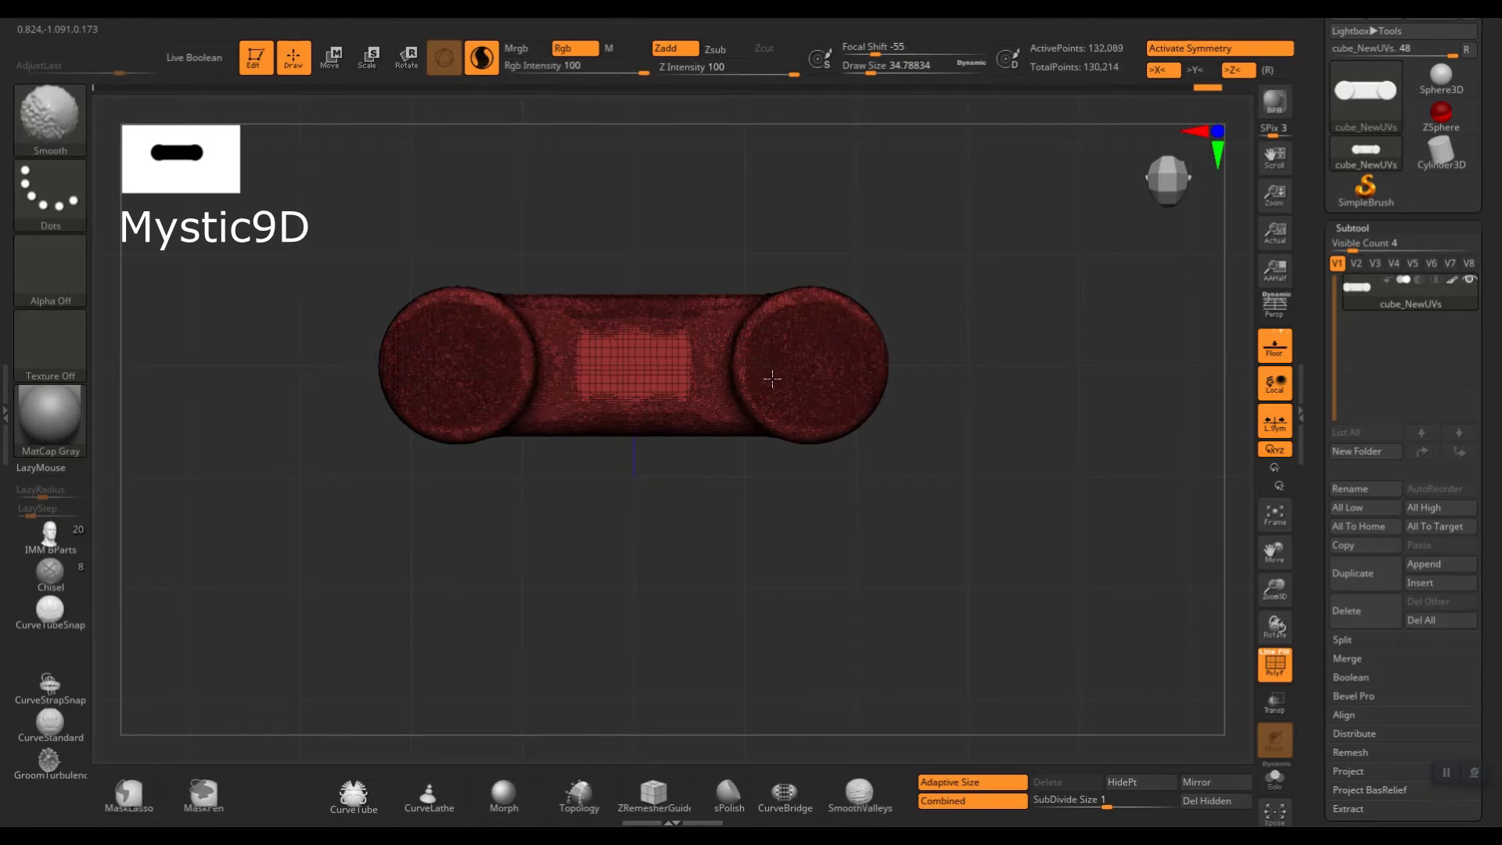
# Smooth the front panel's surface with a draw size of about 71.
pyautogui.moveTo(900, 393); pyautogui.dragTo(744, 368)
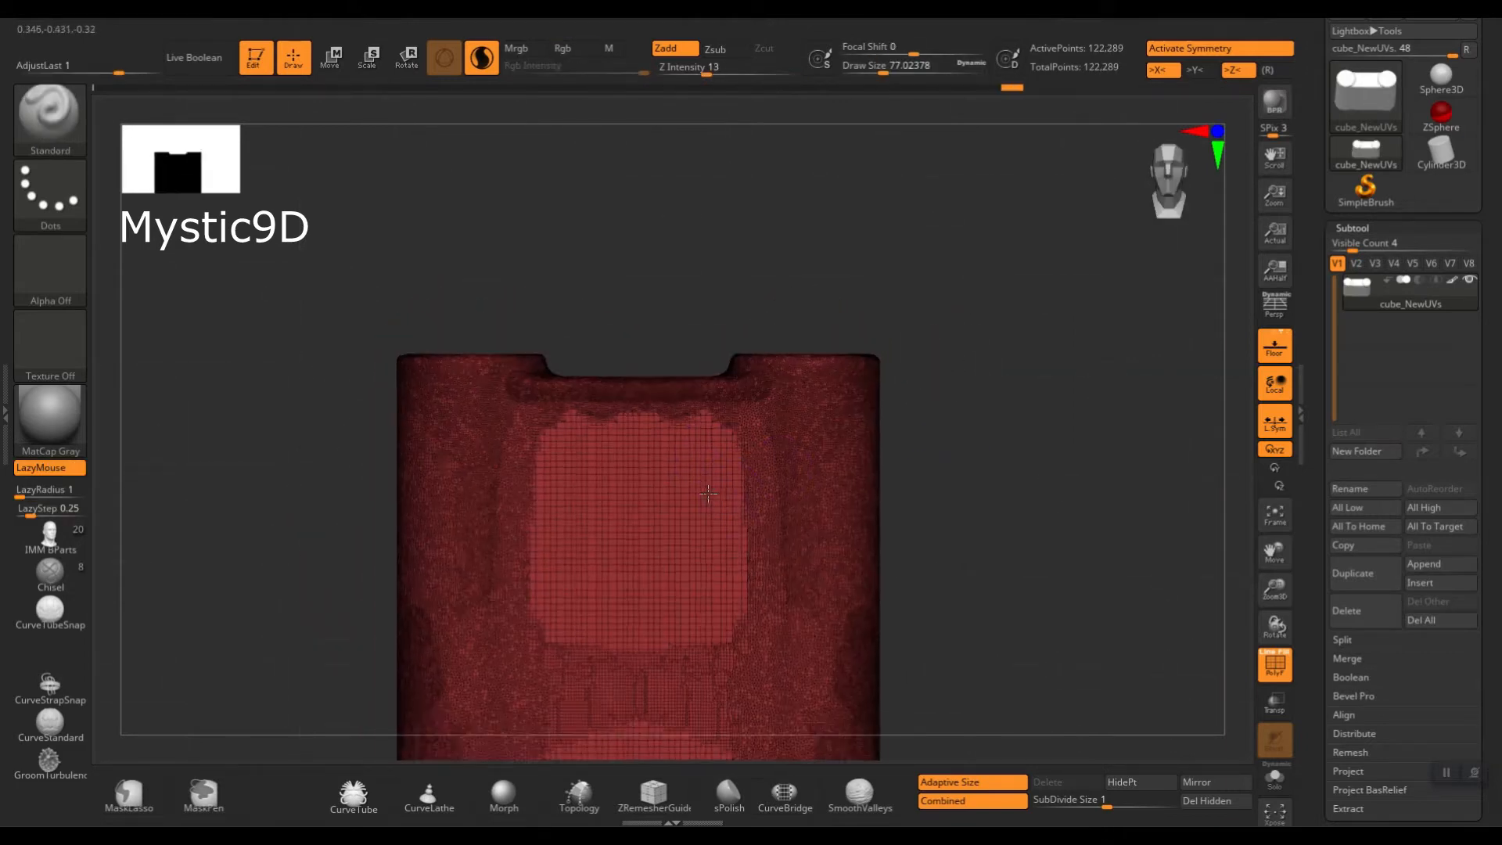
pyautogui.keyDown('alt'); pyautogui.moveTo(703, 543); pyautogui.dragTo(718, 421, button='right'); pyautogui.keyUp('alt')
pyautogui.press('s')
pyautogui.moveTo(606, 606)
pyautogui.keyDown('shift'); pyautogui.mouseDown()
pyautogui.moveTo(650, 606)
pyautogui.moveTo(579, 399)
pyautogui.moveTo(607, 358)
pyautogui.moveTo(657, 496)
pyautogui.moveTo(662, 371)
pyautogui.mouseUp(); pyautogui.keyUp('shift')
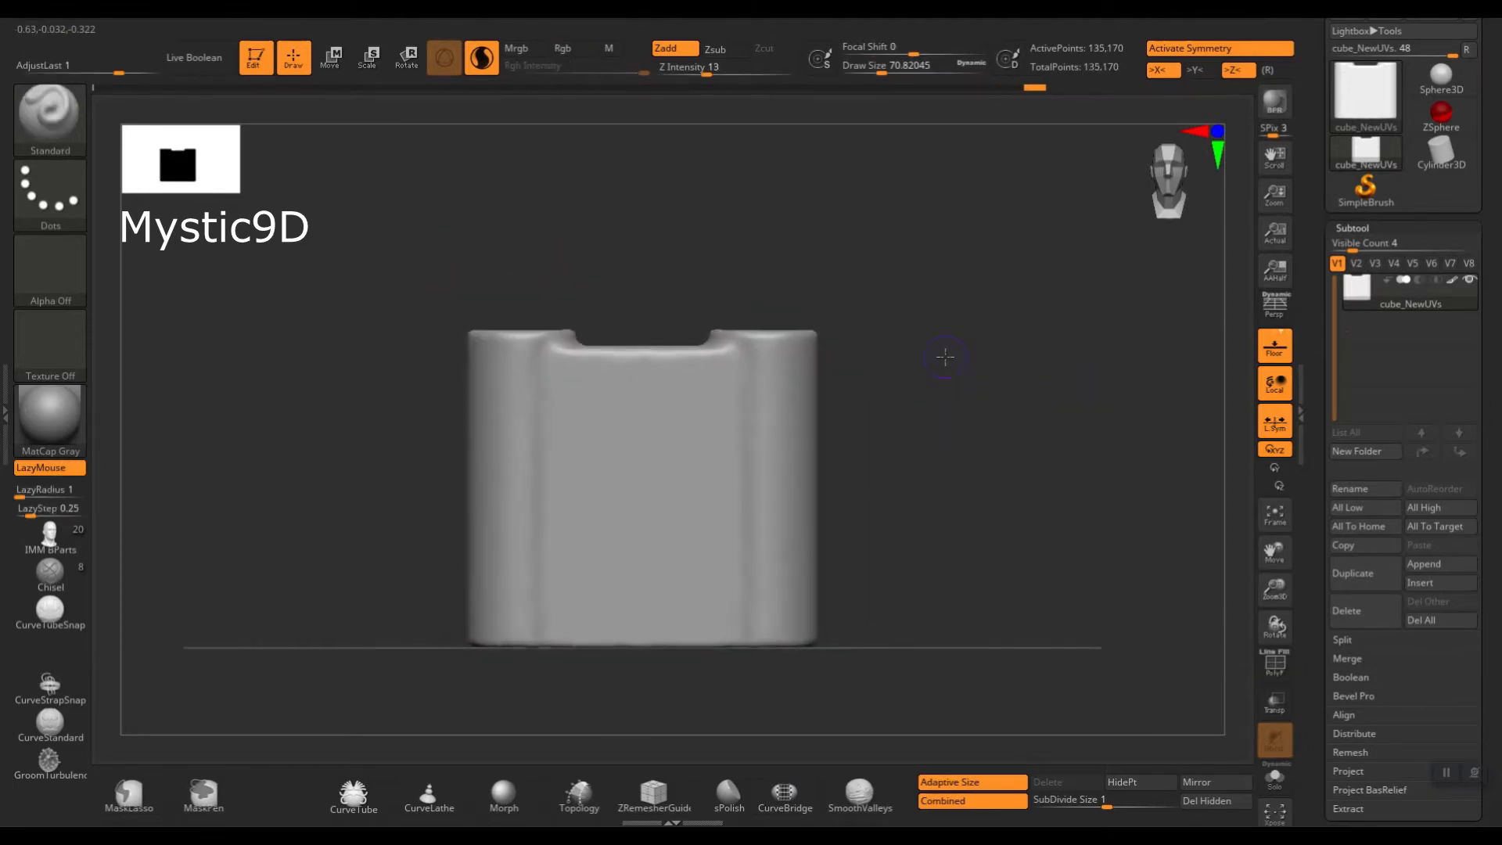
# Choose MaskPerfectCircle as the masking brush in an orthographic top view of the model.
pyautogui.moveTo(945, 357); pyautogui.dragTo(972, 373, button='right')
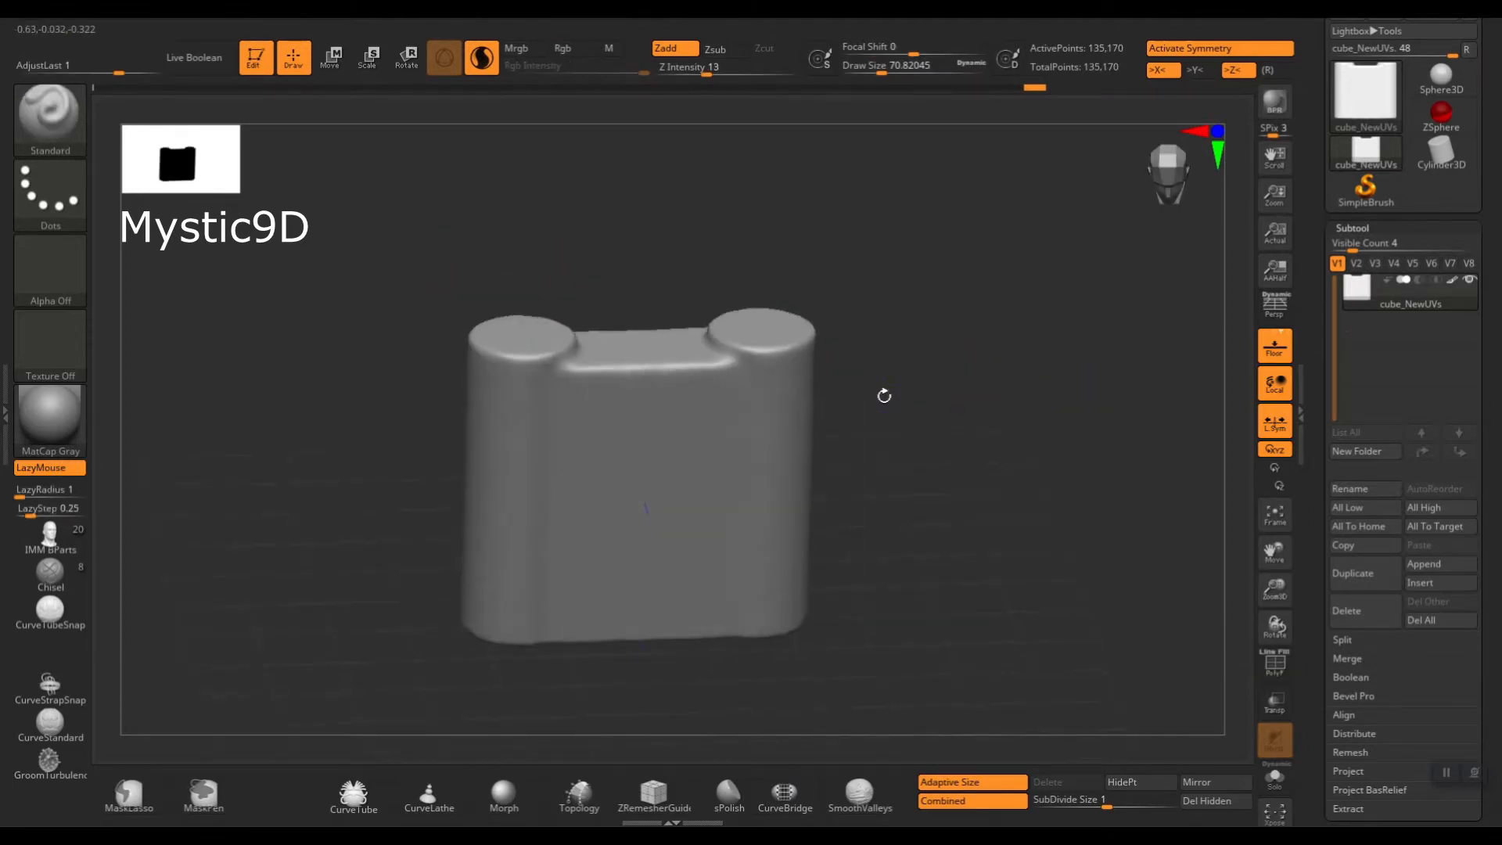
pyautogui.press('p')
pyautogui.moveTo(873, 388); pyautogui.dragTo(906, 396, button='right')
pyautogui.press('f')
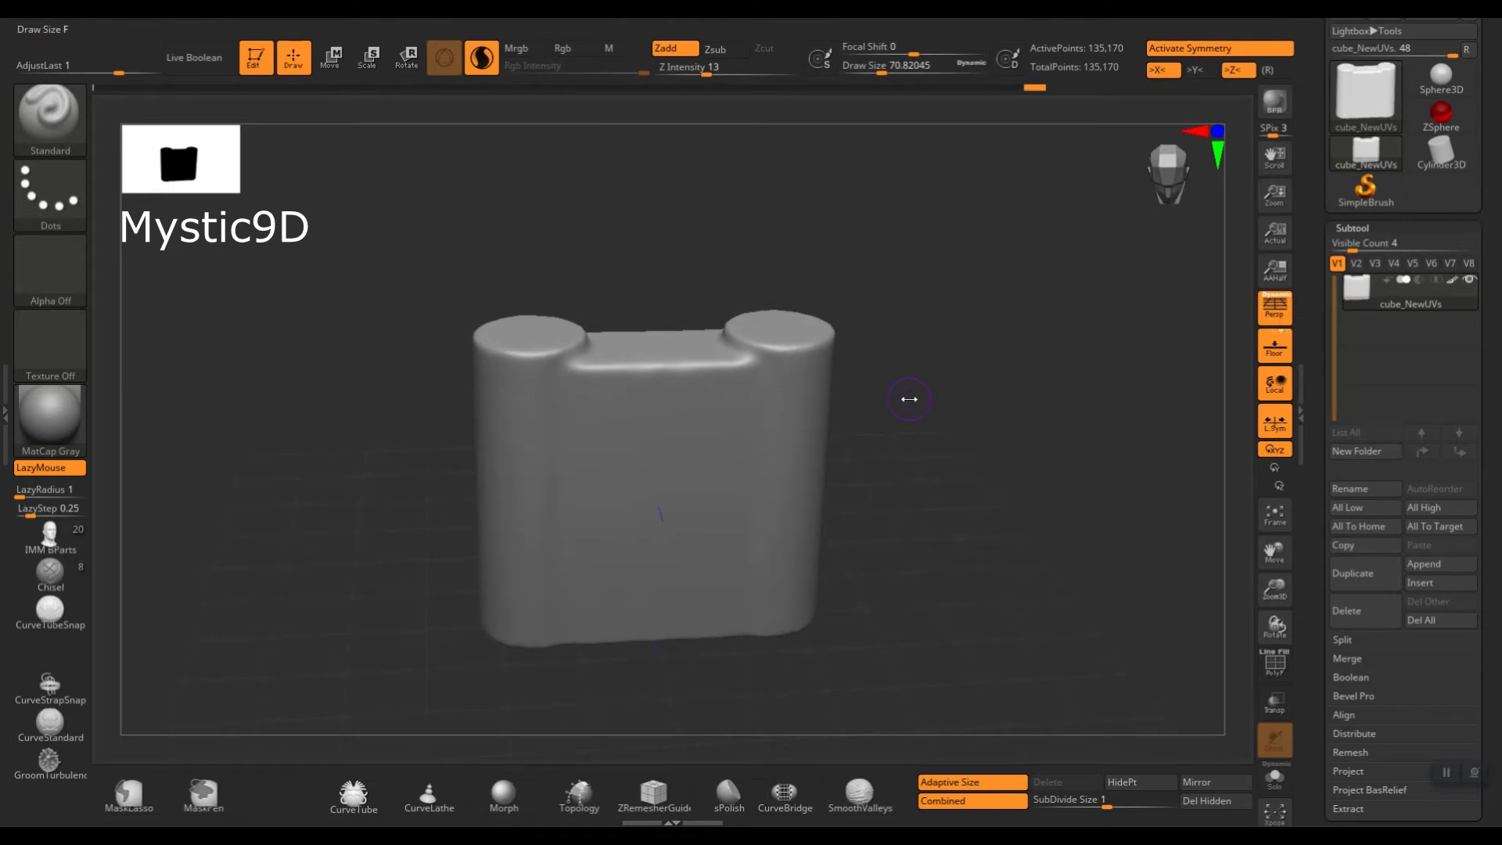
pyautogui.moveTo(905, 376); pyautogui.dragTo(950, 300, button='right')
pyautogui.keyDown('ctrl'); pyautogui.moveTo(883, 361); pyautogui.dragTo(898, 399, button='right'); pyautogui.keyUp('ctrl')
pyautogui.press('p')
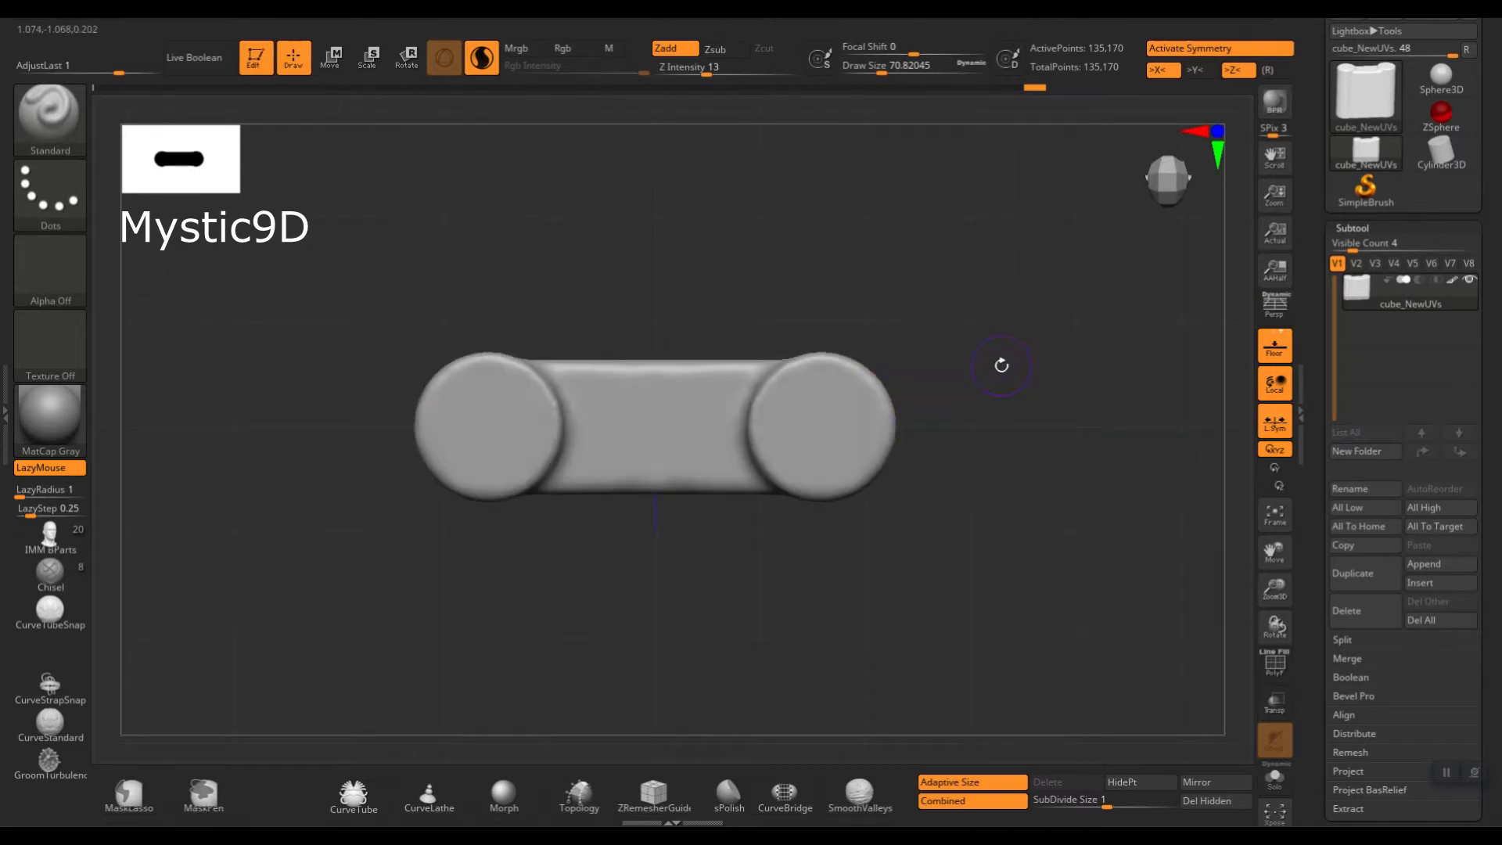
pyautogui.keyDown('alt'); pyautogui.moveTo(999, 362); pyautogui.dragTo(1034, 321, button='right'); pyautogui.keyUp('alt')
pyautogui.keyDown('ctrl'); pyautogui.click(49, 116); pyautogui.keyUp('ctrl')
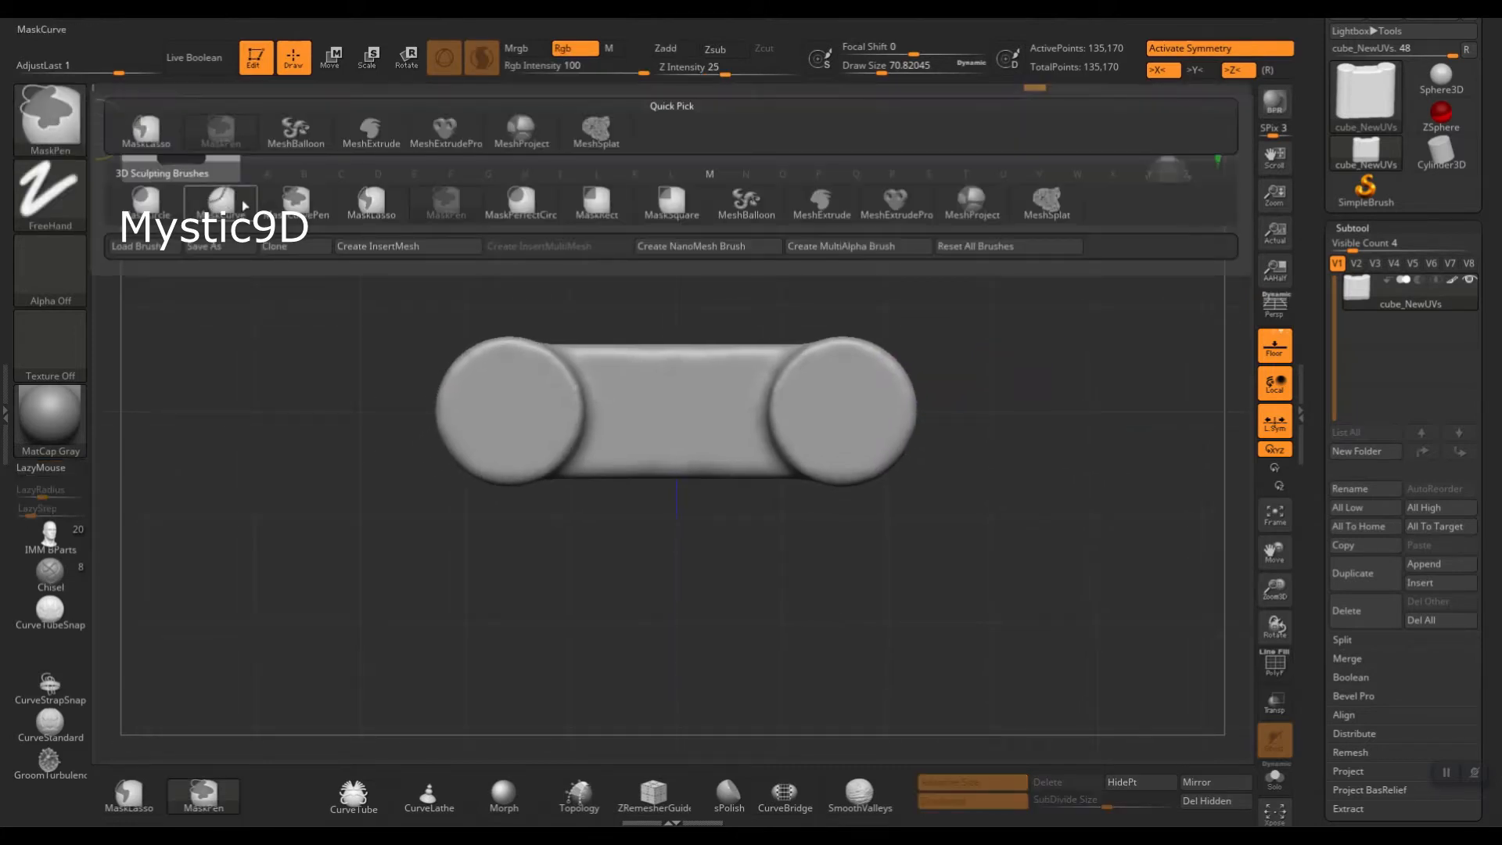
pyautogui.click(524, 204)
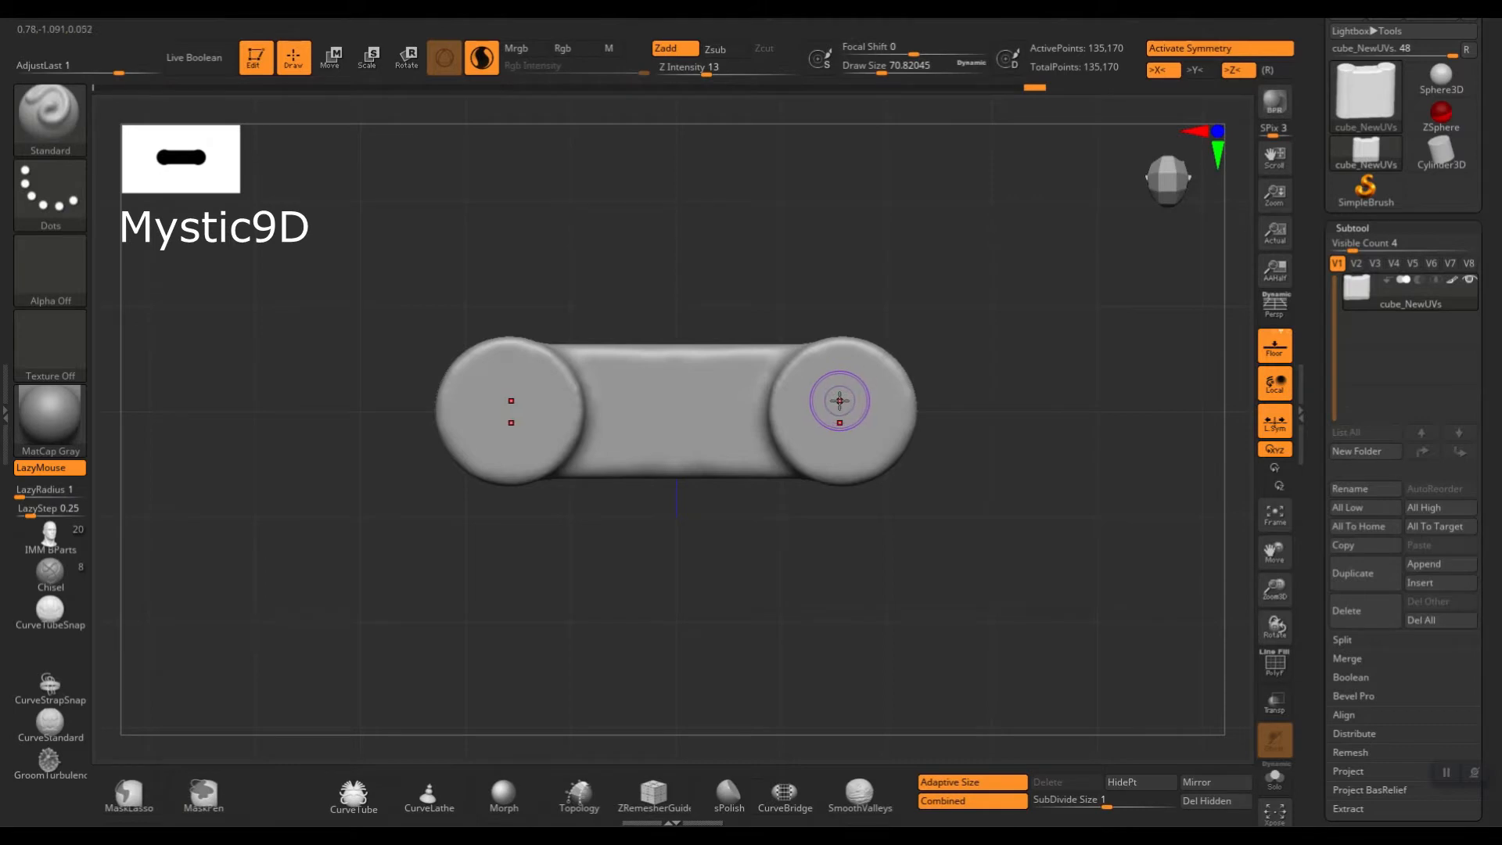
pyautogui.press('ctrl')
pyautogui.moveTo(841, 407)
pyautogui.keyDown('ctrl'); pyautogui.mouseDown()
pyautogui.moveTo(905, 462)
pyautogui.moveTo(906, 449)
pyautogui.mouseUp(); pyautogui.keyUp('ctrl')
pyautogui.hotkey('ctrl', 'z')
# Mask a centred circle slightly smaller than the rim on both cylinder tops.
pyautogui.press('ctrl')
pyautogui.keyDown('ctrl'); pyautogui.moveTo(849, 413); pyautogui.dragTo(922, 450); pyautogui.keyUp('ctrl')
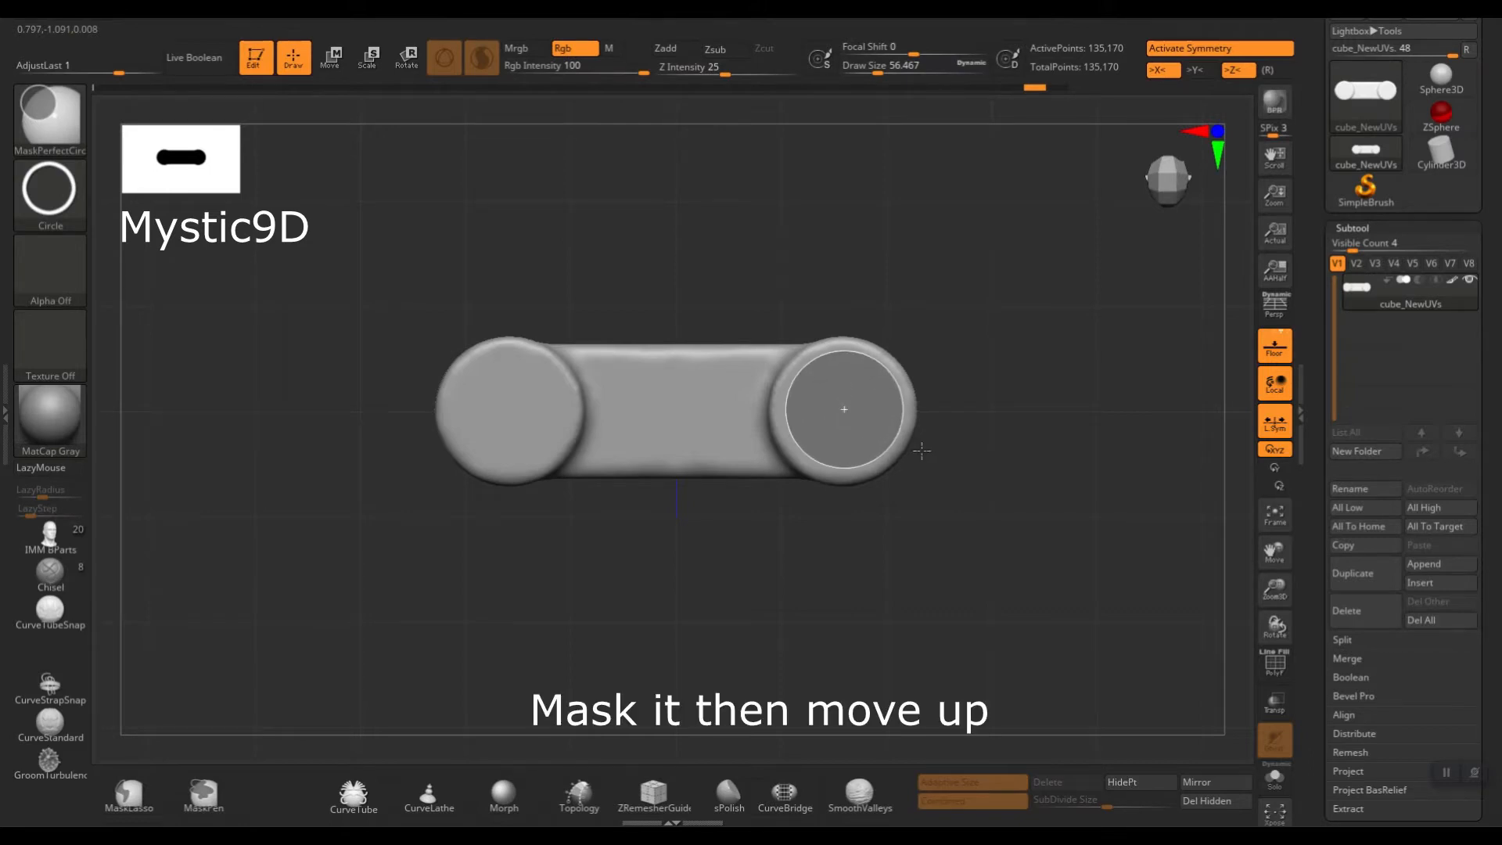
pyautogui.keyDown('ctrl'); pyautogui.moveTo(923, 449); pyautogui.dragTo(996, 303); pyautogui.keyUp('ctrl')
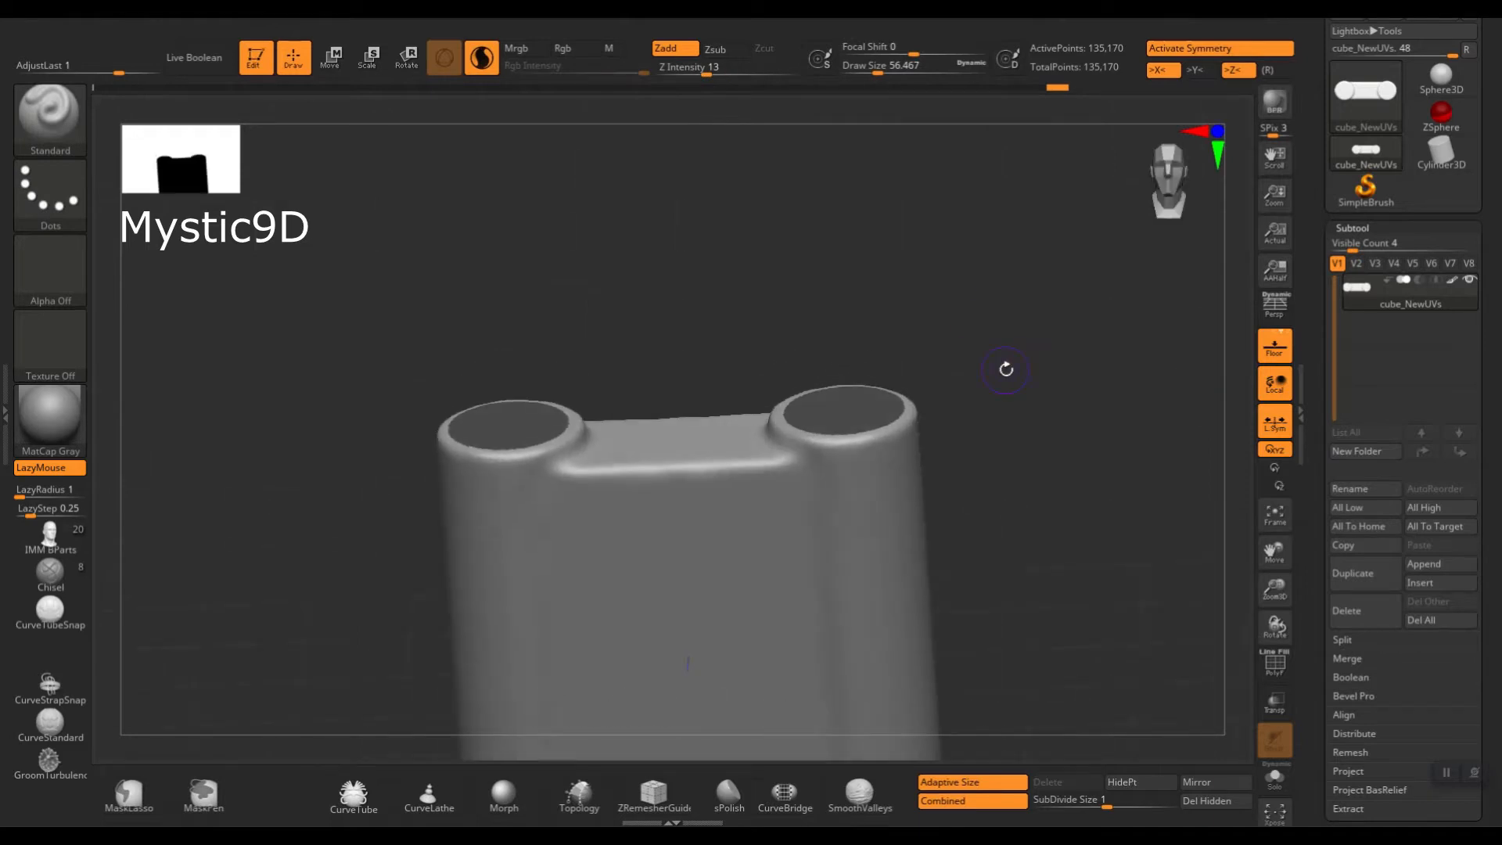
# Invert the mask and raise the circular caps slightly above the cylinder tops with the Move gizmo.
pyautogui.moveTo(1006, 369)
pyautogui.mouseDown()
pyautogui.moveTo(1010, 389)
pyautogui.moveTo(955, 409)
pyautogui.moveTo(943, 385)
pyautogui.mouseUp()
pyautogui.press('w')
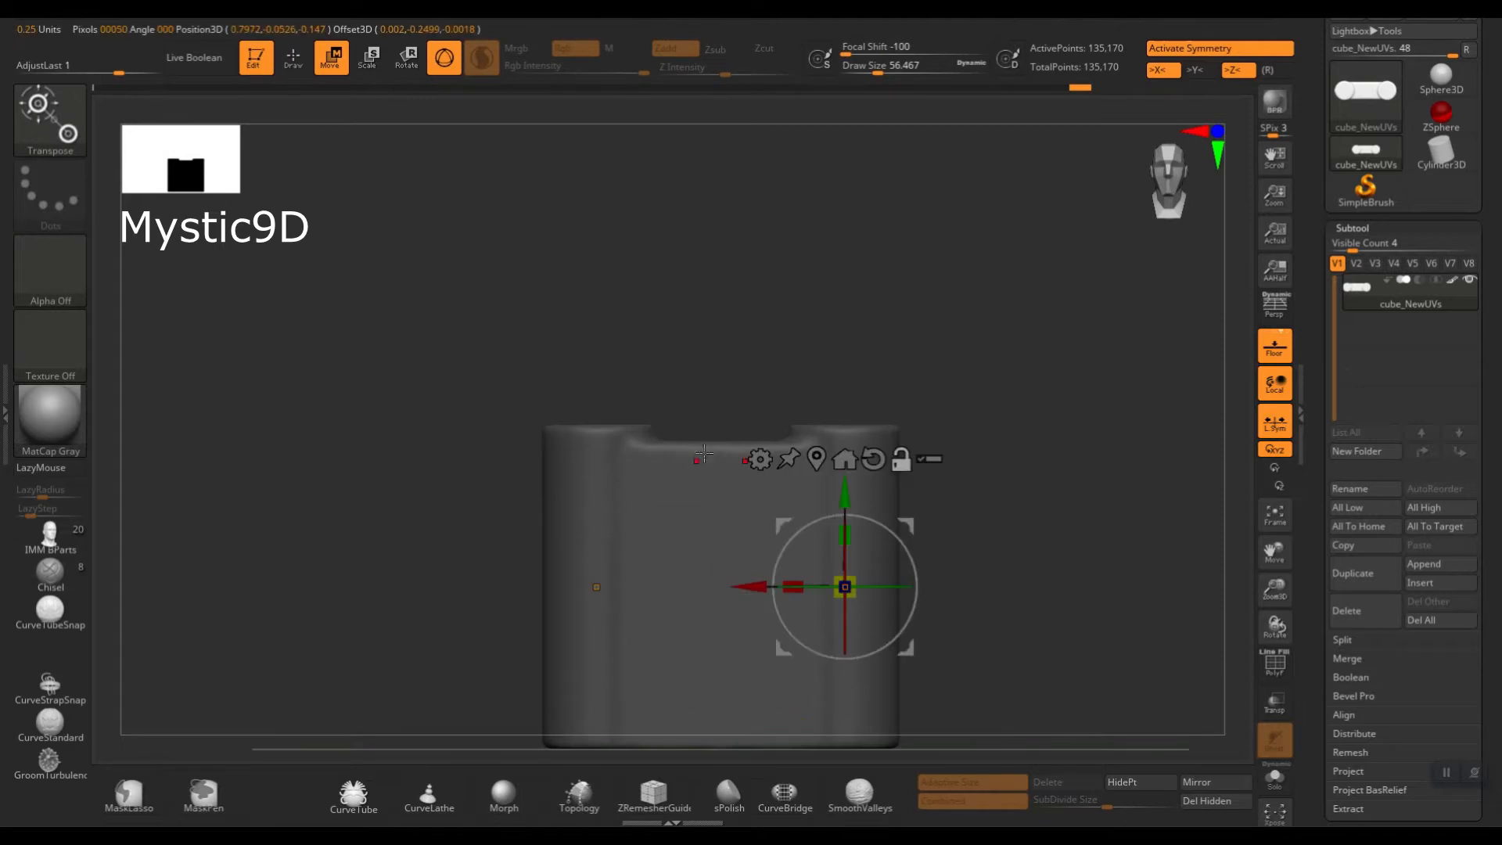
pyautogui.moveTo(837, 480); pyautogui.dragTo(845, 476)
pyautogui.moveTo(967, 391)
pyautogui.mouseDown()
pyautogui.moveTo(989, 420)
pyautogui.moveTo(983, 349)
pyautogui.moveTo(949, 298)
pyautogui.moveTo(999, 359)
pyautogui.moveTo(978, 380)
pyautogui.mouseUp()
pyautogui.press('q')
pyautogui.press('p')
pyautogui.press('w')
pyautogui.moveTo(978, 380)
pyautogui.keyDown('ctrl'); pyautogui.mouseDown(button='right')
pyautogui.moveTo(952, 404)
pyautogui.moveTo(965, 352)
pyautogui.moveTo(866, 386)
pyautogui.moveTo(806, 347)
pyautogui.mouseUp(button='right'); pyautogui.keyUp('ctrl')
pyautogui.press('q')
# Smooth the jagged walls and edges of the raised cylinder caps with a draw size of about 44.
pyautogui.moveTo(988, 329)
pyautogui.mouseDown(button='right')
pyautogui.moveTo(952, 359)
pyautogui.moveTo(967, 400)
pyautogui.moveTo(821, 375)
pyautogui.mouseUp(button='right')
pyautogui.press('f')
pyautogui.moveTo(821, 382)
pyautogui.mouseDown()
pyautogui.moveTo(792, 380)
pyautogui.moveTo(900, 407)
pyautogui.mouseUp()
pyautogui.press('shift')
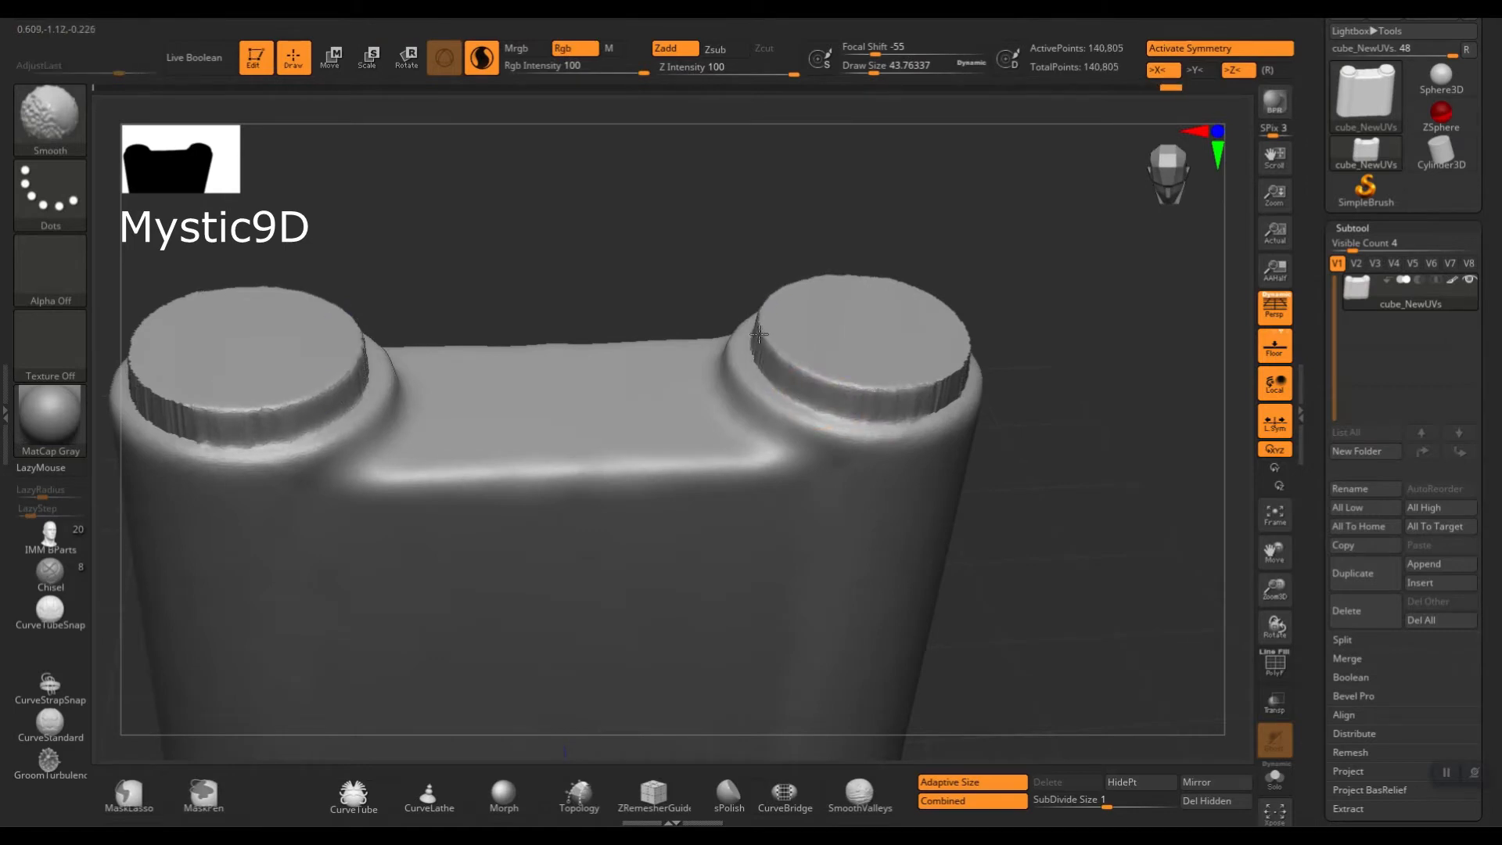
pyautogui.moveTo(865, 388); pyautogui.dragTo(1008, 347, button='right')
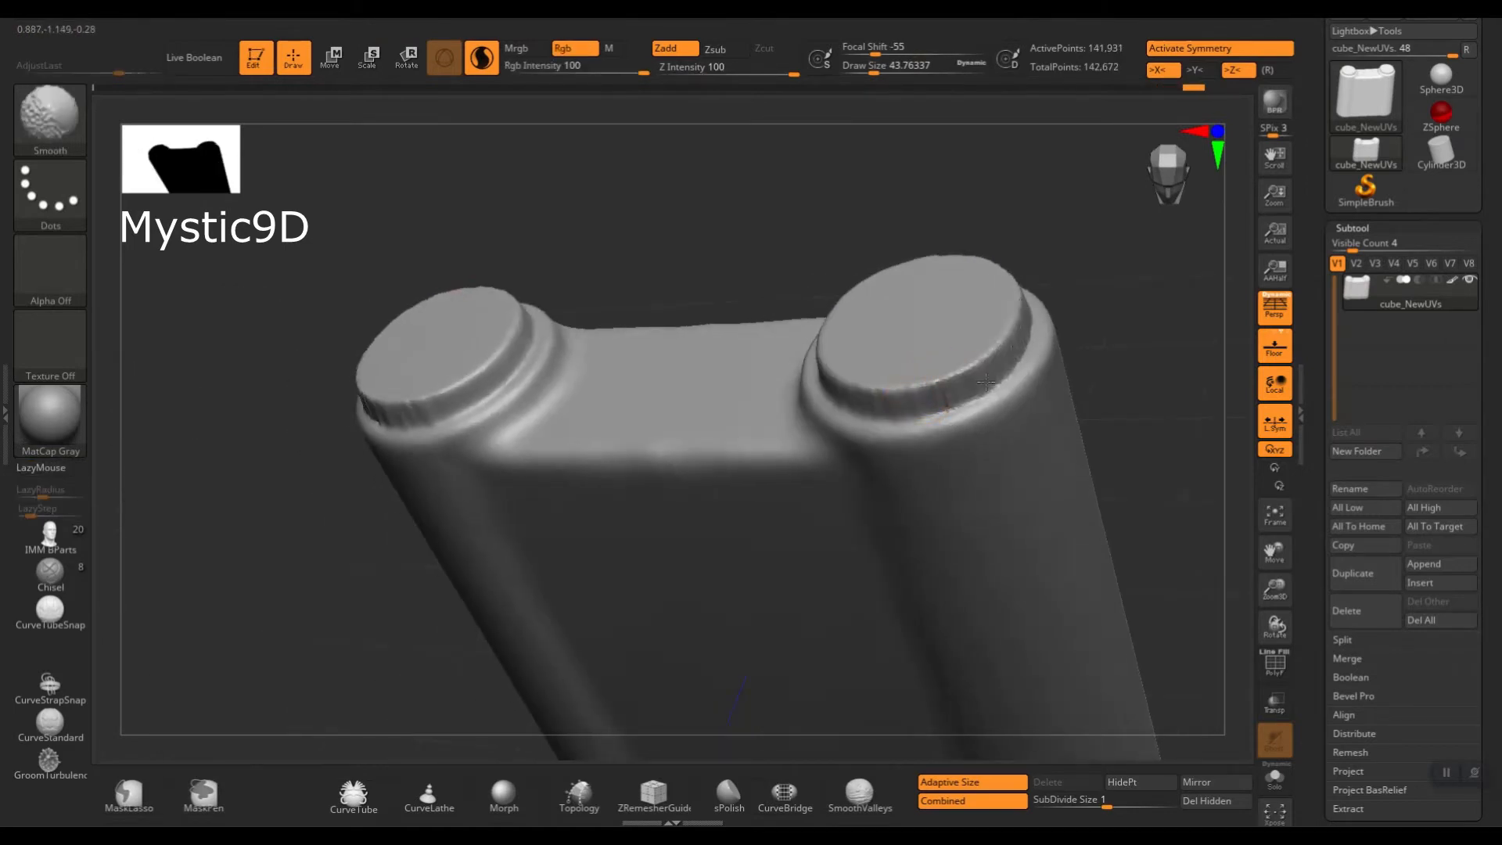
pyautogui.moveTo(831, 386); pyautogui.dragTo(868, 389, button='right')
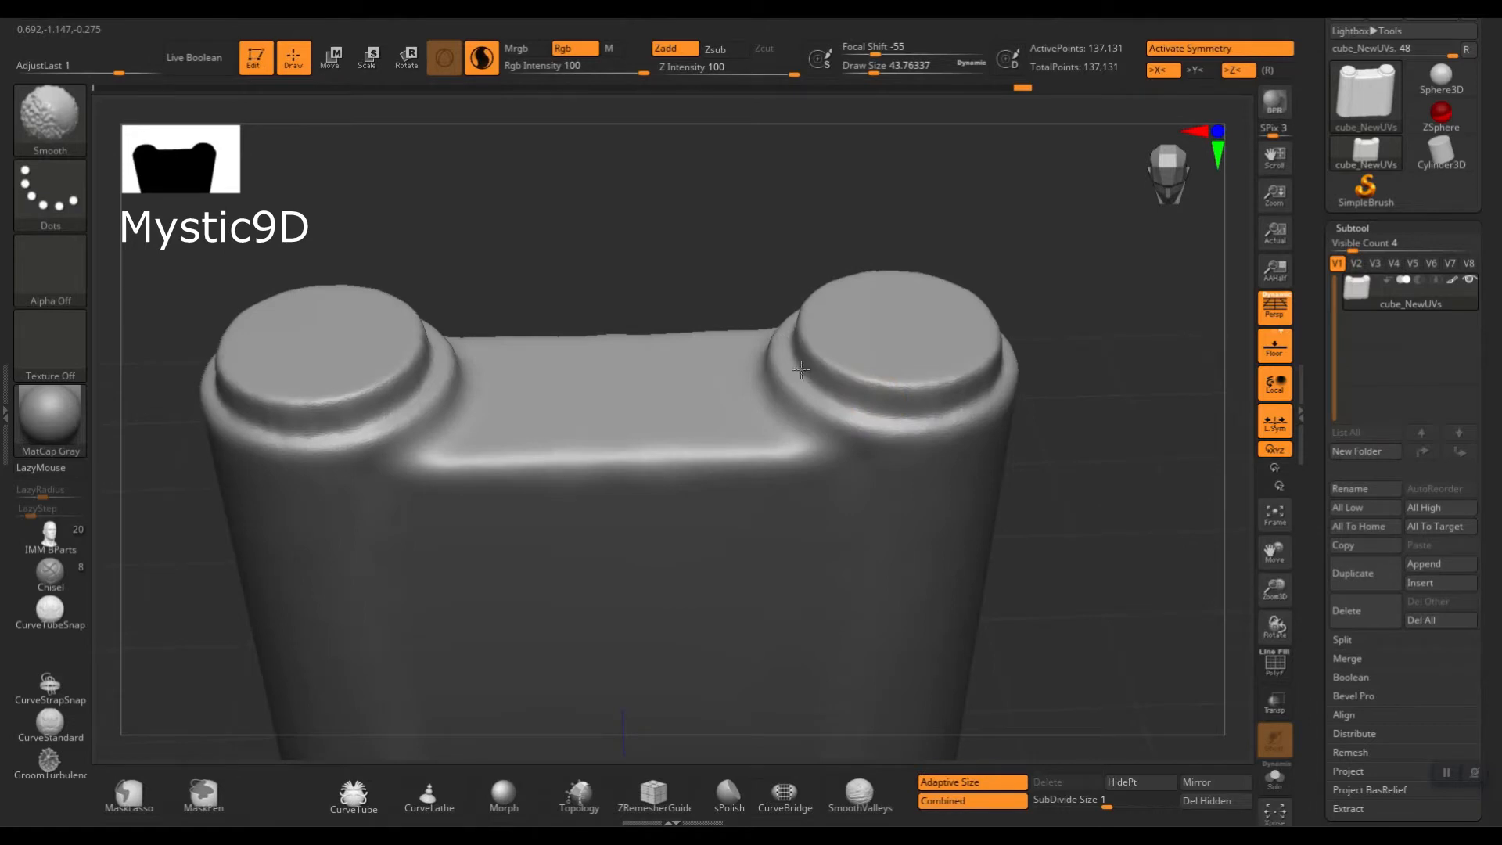
pyautogui.keyDown('shift'); pyautogui.moveTo(804, 383); pyautogui.dragTo(967, 376); pyautogui.keyUp('shift')
# Mask a smaller centred circle on both raised caps in the orthographic top view.
pyautogui.moveTo(859, 368); pyautogui.dragTo(899, 389, button='right')
pyautogui.press('p')
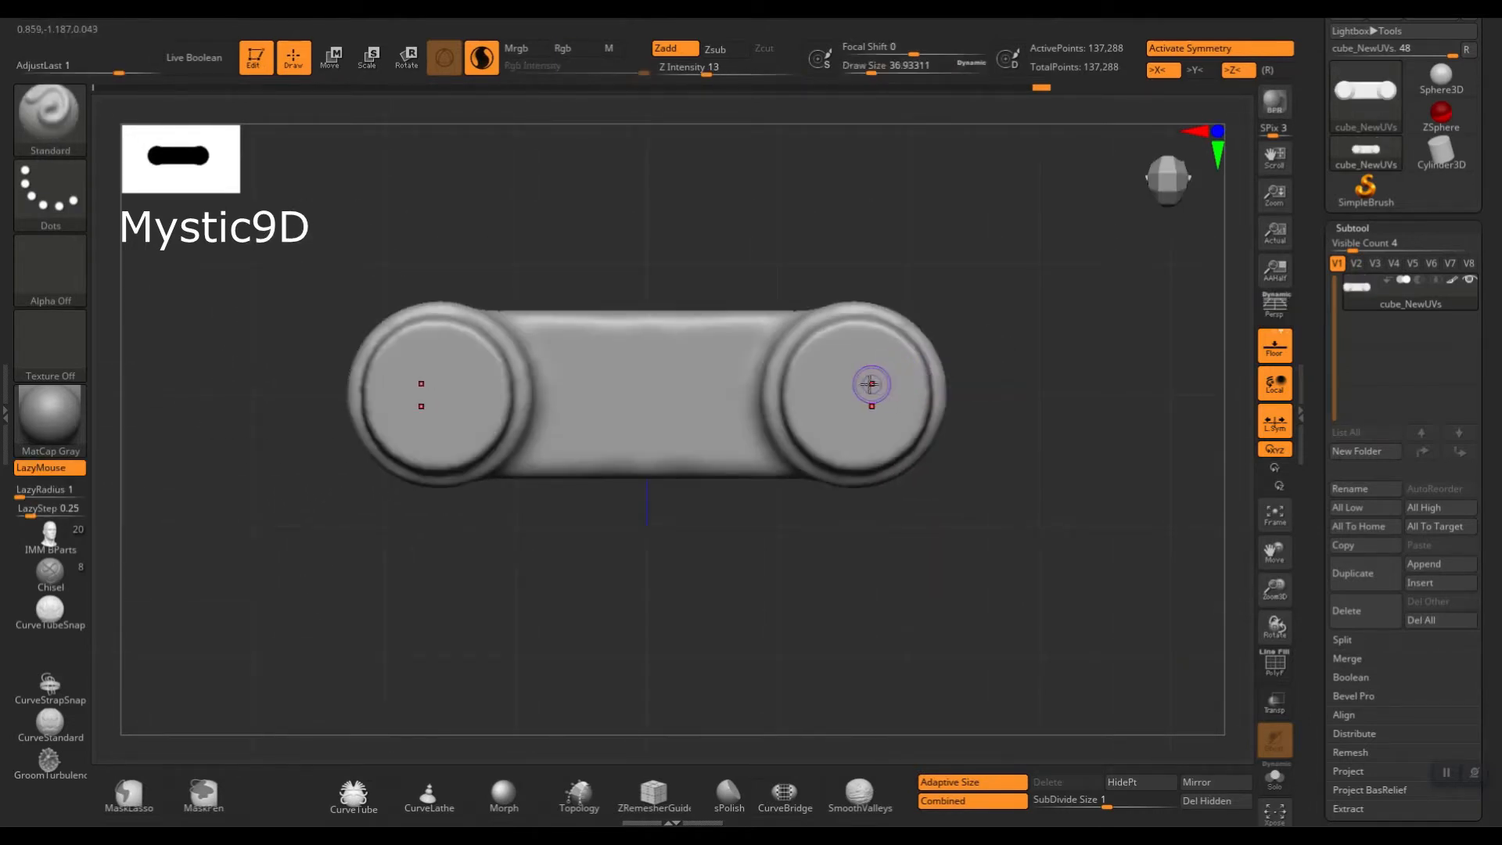
pyautogui.press('ctrl')
pyautogui.keyDown('ctrl'); pyautogui.moveTo(858, 393); pyautogui.dragTo(935, 439); pyautogui.keyUp('ctrl')
pyautogui.moveTo(983, 405)
pyautogui.mouseDown(button='right')
pyautogui.moveTo(980, 254)
pyautogui.moveTo(971, 350)
pyautogui.mouseUp(button='right')
pyautogui.press('p')
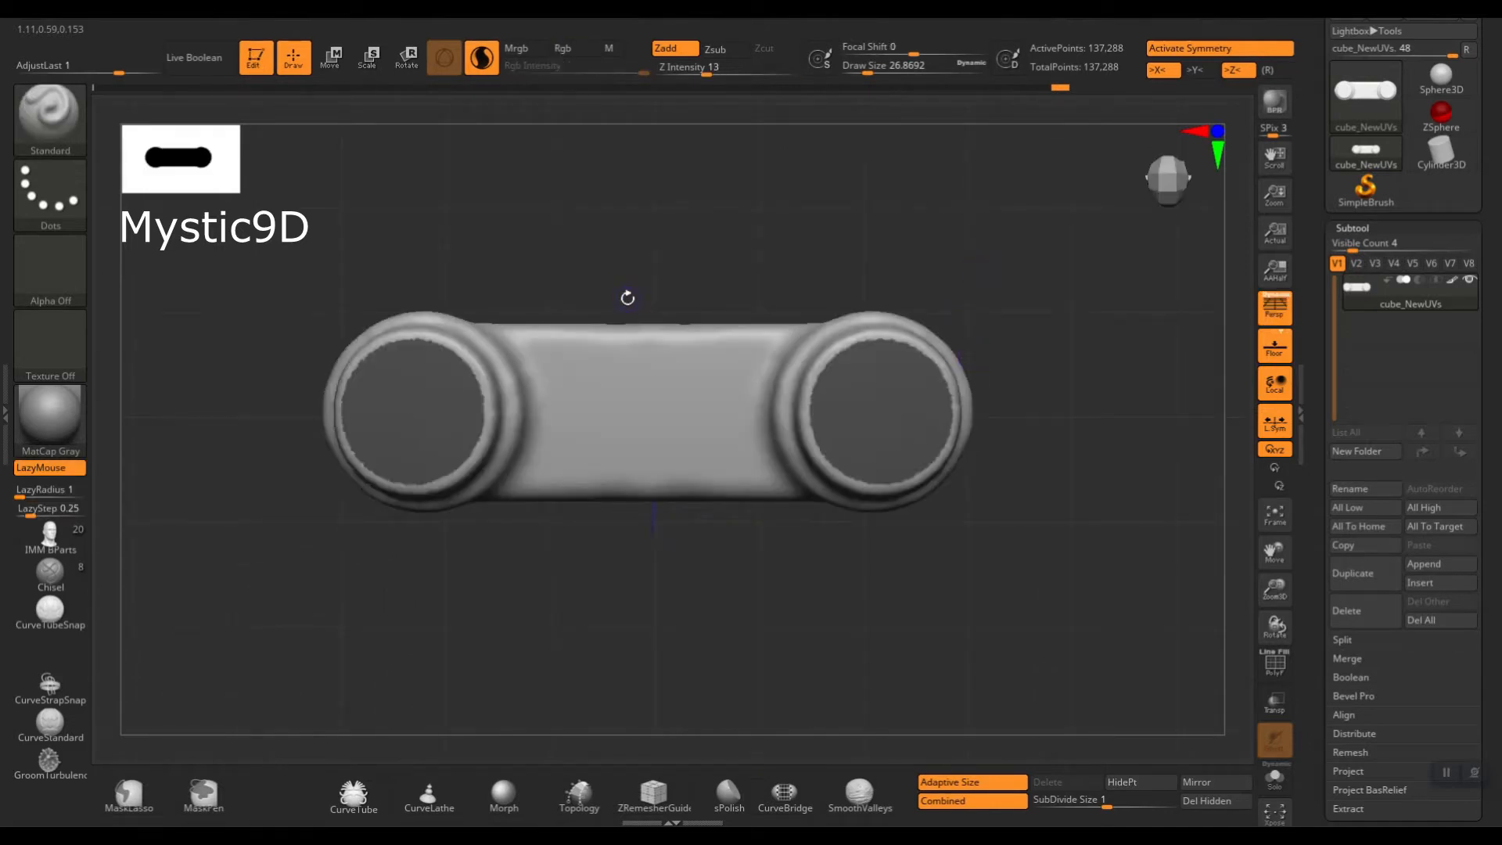
# Switch the masking brush back to MaskPen.
pyautogui.keyDown('ctrl'); pyautogui.click(51, 116); pyautogui.keyUp('ctrl')
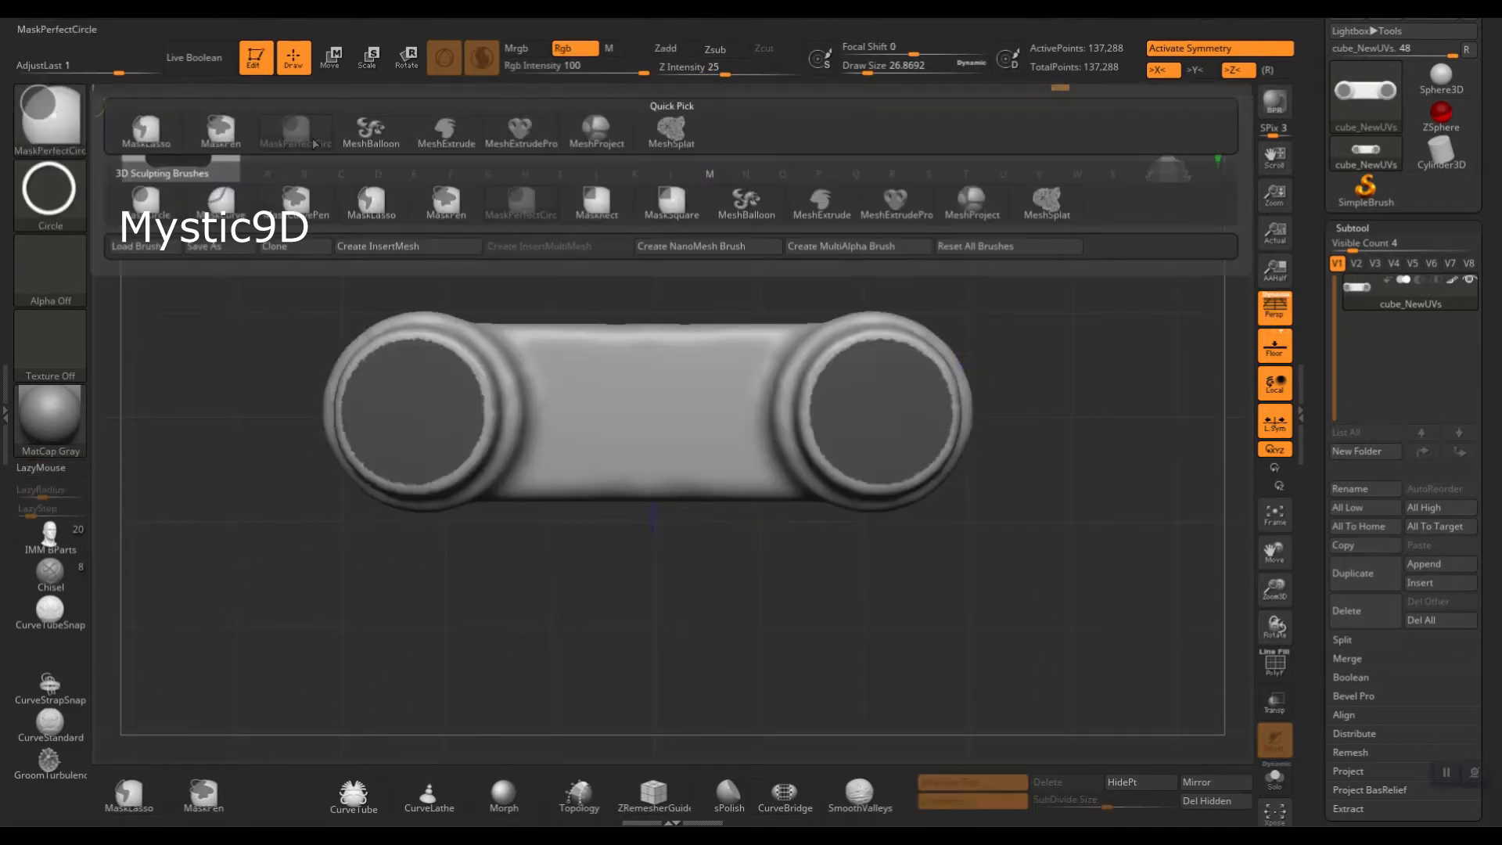
pyautogui.click(221, 133)
pyautogui.press('p')
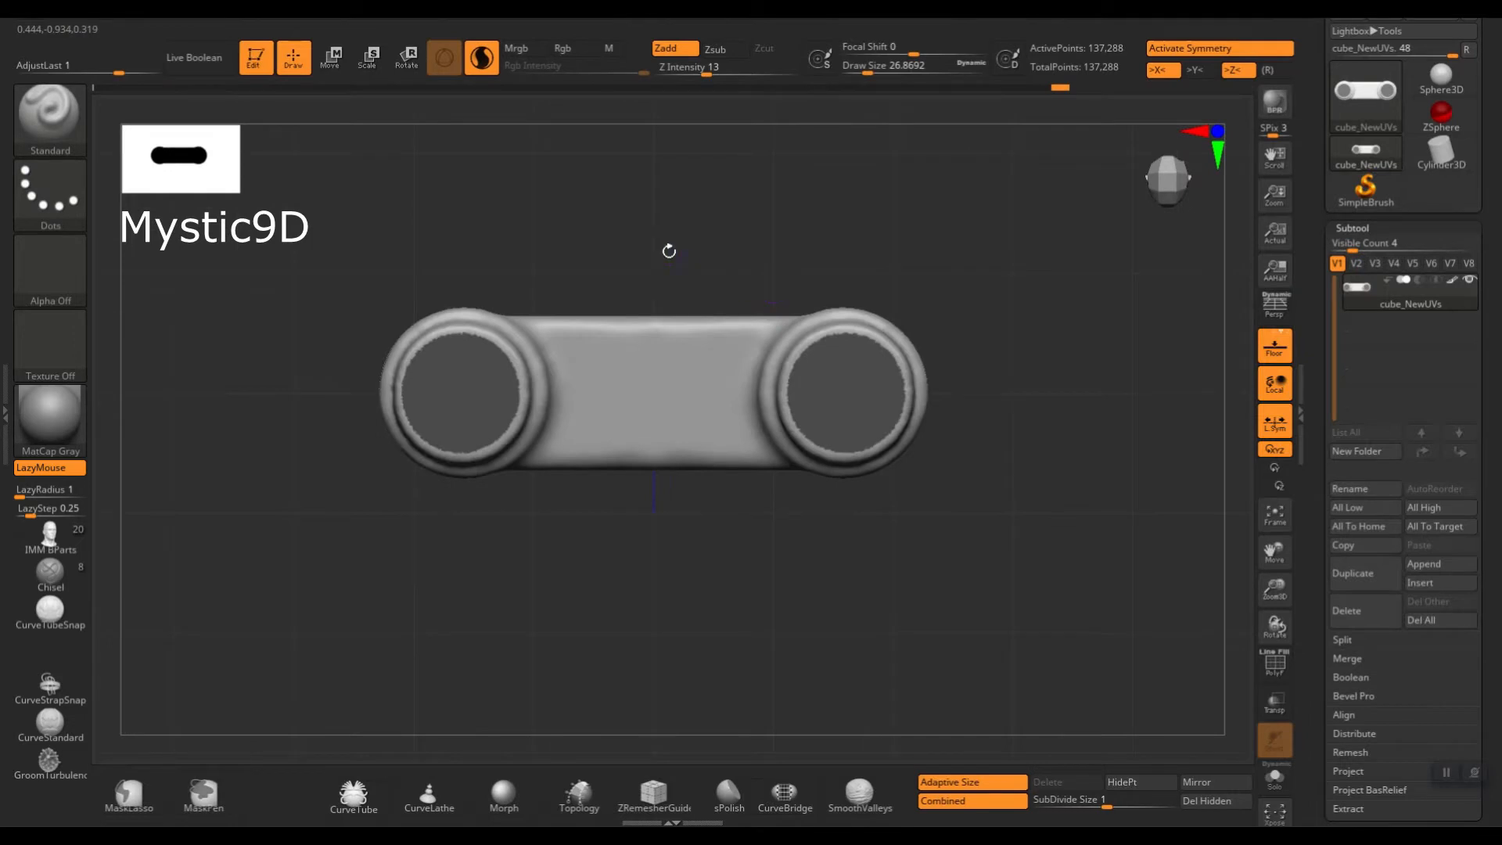
pyautogui.keyDown('ctrl'); pyautogui.moveTo(323, 275); pyautogui.dragTo(1047, 366); pyautogui.keyUp('ctrl')
pyautogui.keyDown('ctrl'); pyautogui.moveTo(435, 565); pyautogui.dragTo(485, 562); pyautogui.keyUp('ctrl')
pyautogui.hotkey('ctrl', 'z')
# Invert the mask so only the circles stay editable, and activate the Move gizmo in front view.
pyautogui.moveTo(835, 600); pyautogui.dragTo(882, 410)
pyautogui.keyDown('ctrl'); pyautogui.click(1050, 412); pyautogui.keyUp('ctrl')
pyautogui.press('w')
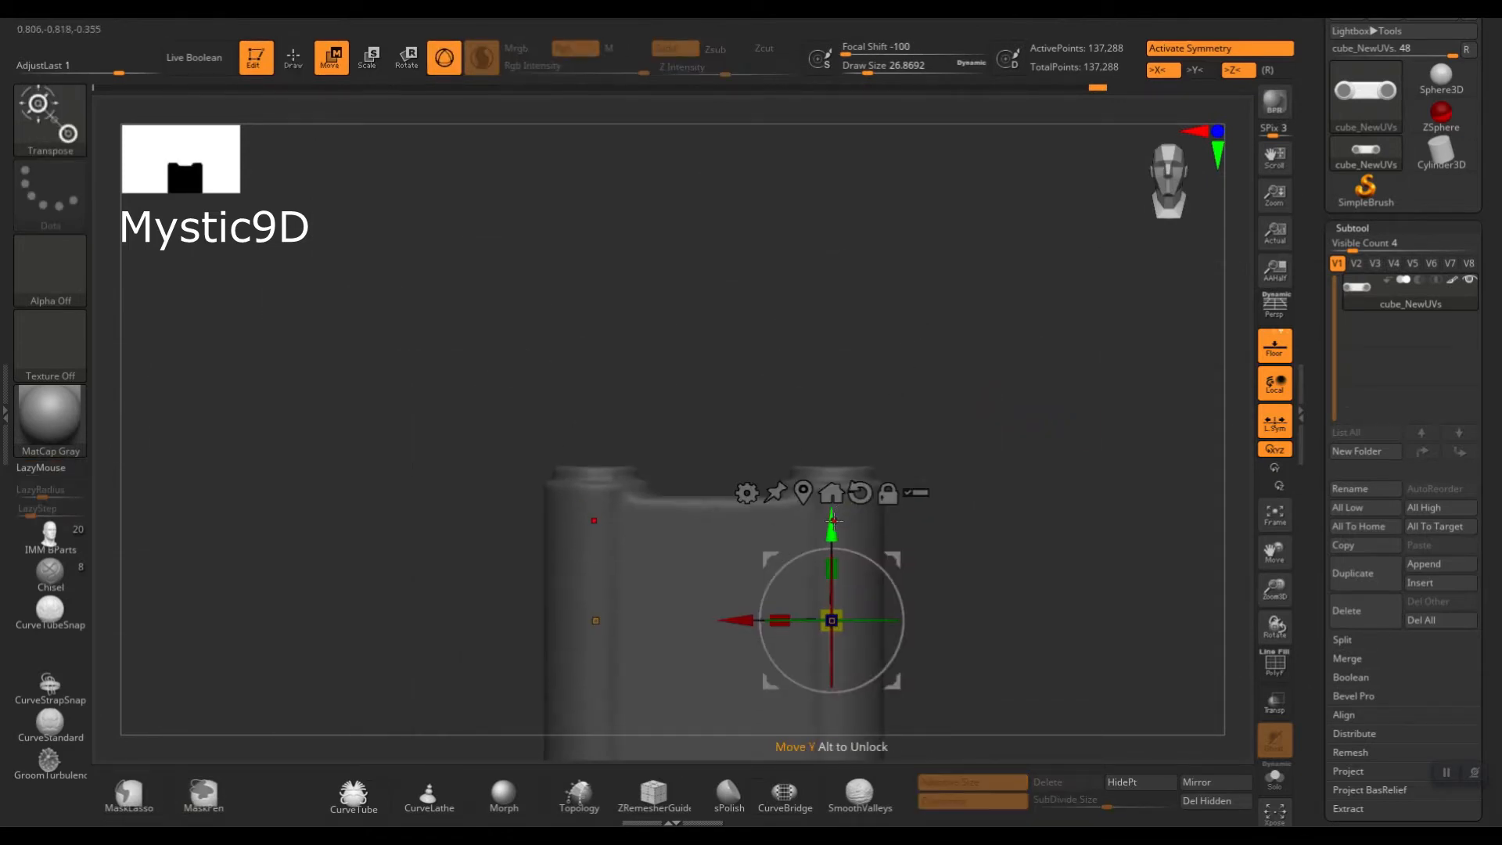
pyautogui.moveTo(927, 537); pyautogui.dragTo(950, 369)
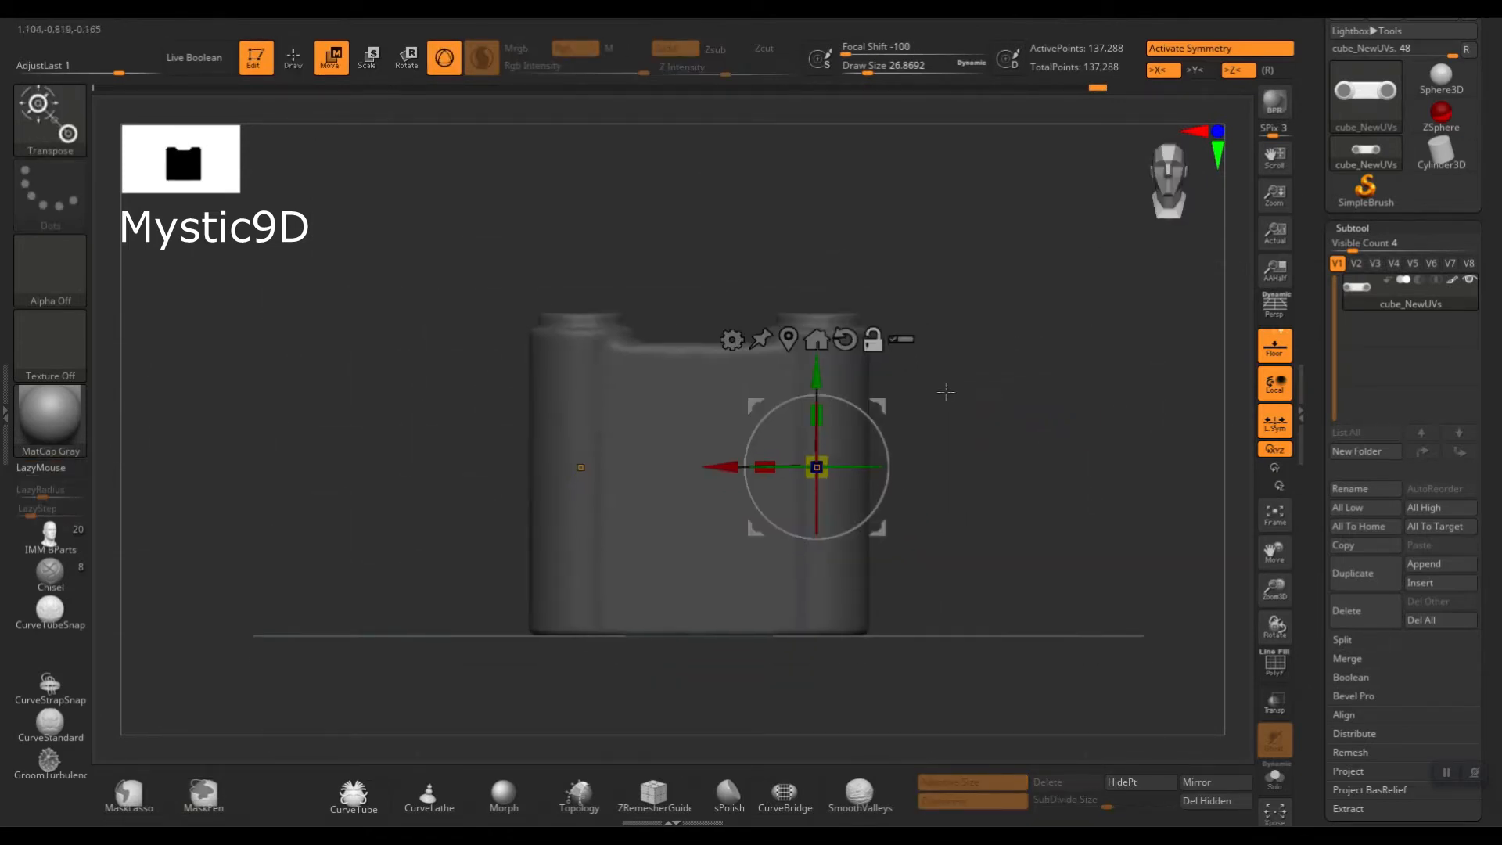
# Mask the lower end of the body to protect it from the cap move.
pyautogui.keyDown('ctrl'); pyautogui.moveTo(476, 670); pyautogui.dragTo(942, 582); pyautogui.keyUp('ctrl')
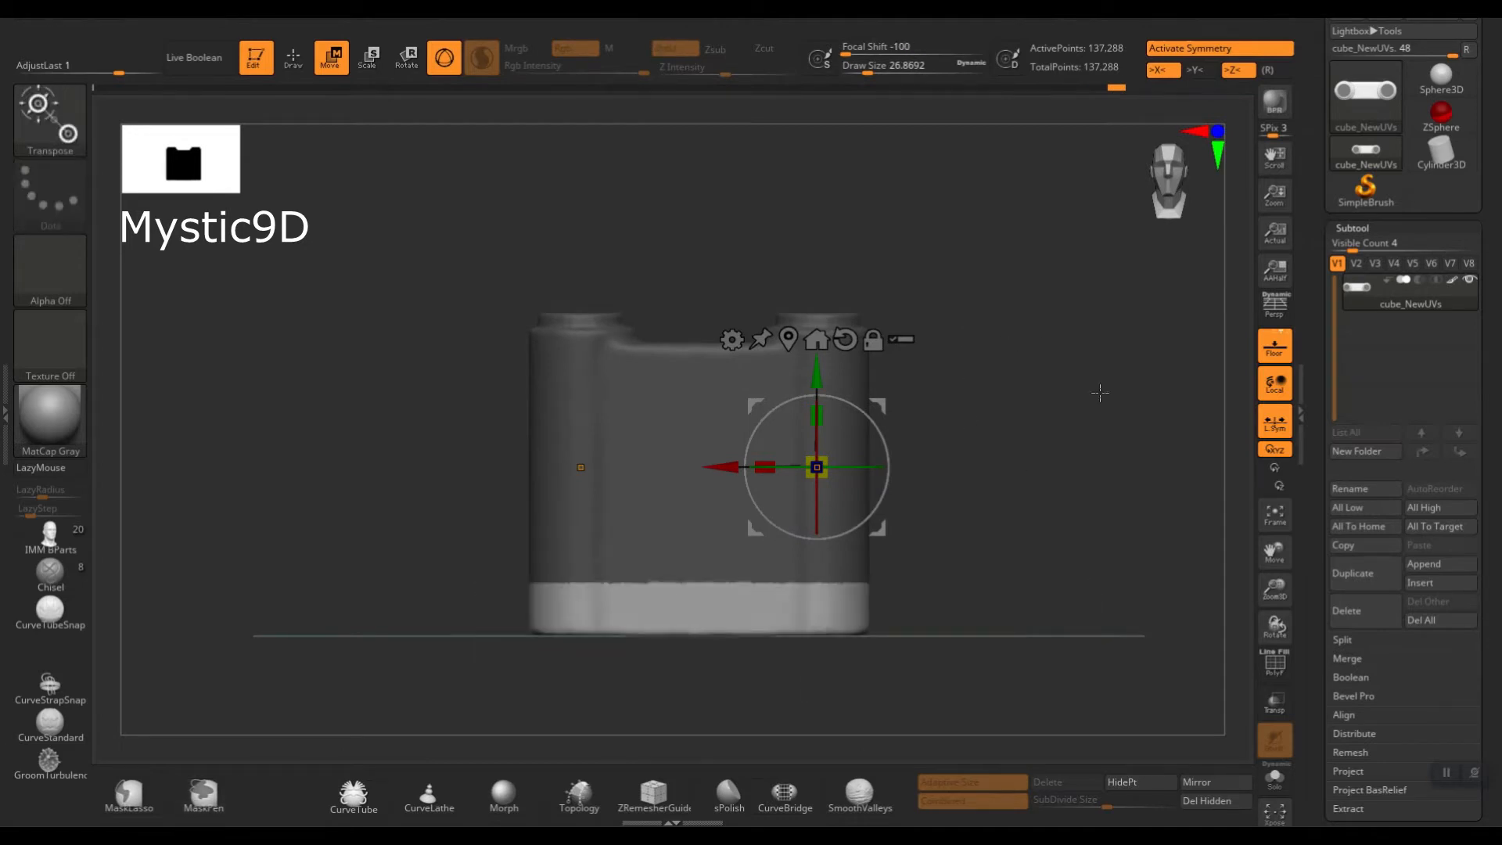
pyautogui.hotkey('ctrl', 'z')
pyautogui.moveTo(942, 657); pyautogui.dragTo(798, 634)
pyautogui.keyDown('ctrl'); pyautogui.moveTo(396, 638); pyautogui.dragTo(1006, 549); pyautogui.keyUp('ctrl')
pyautogui.moveTo(1006, 549)
pyautogui.mouseDown()
pyautogui.moveTo(1007, 479)
pyautogui.moveTo(1005, 533)
pyautogui.mouseUp()
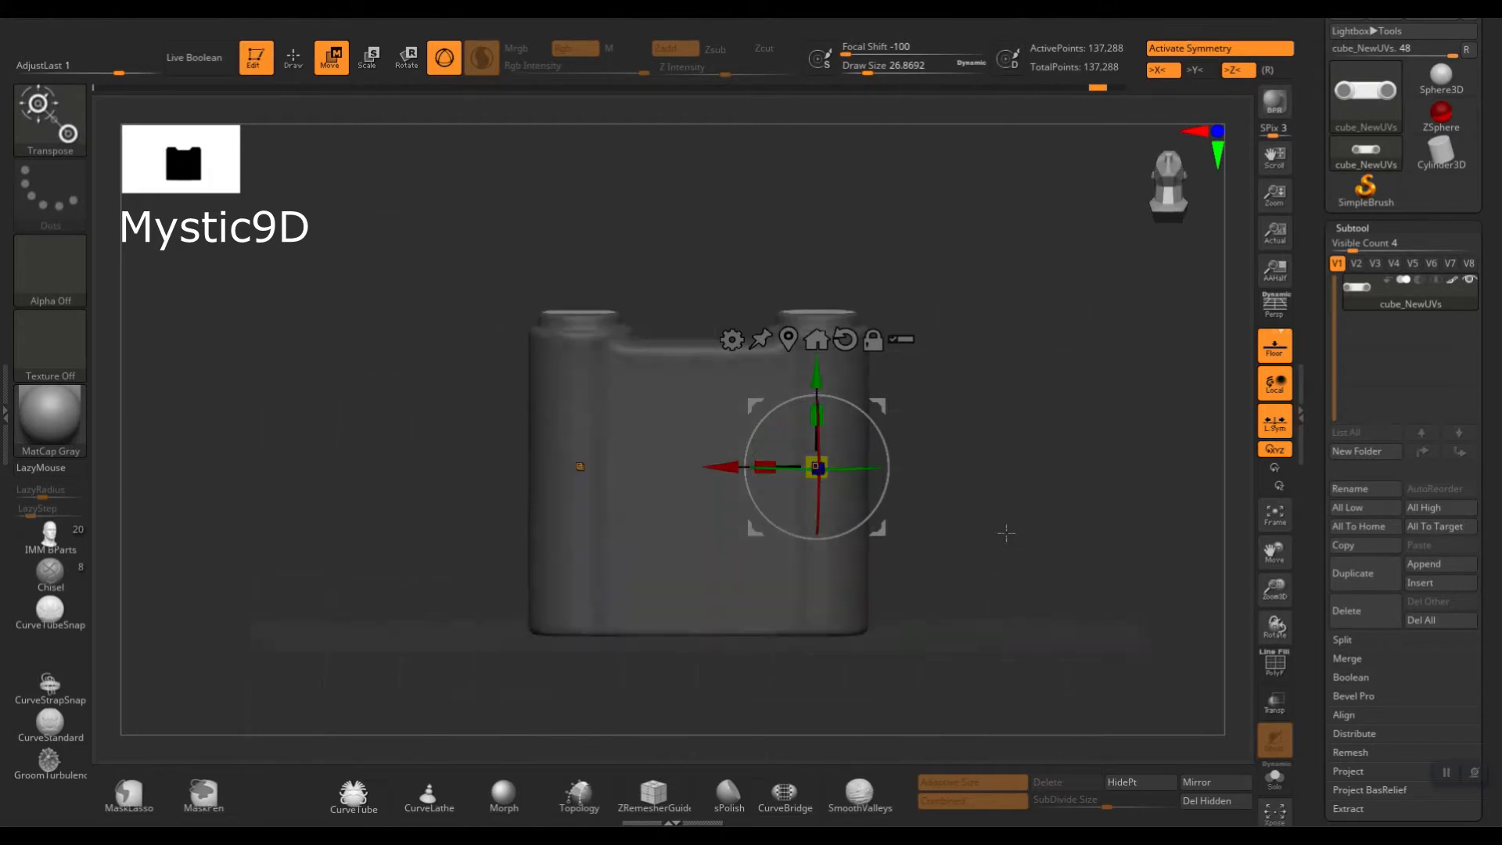
# Pull the unmasked cap circles up into tall posts above both cylinders with the Move gizmo.
pyautogui.keyDown('alt'); pyautogui.moveTo(974, 297); pyautogui.dragTo(993, 383); pyautogui.keyUp('alt')
pyautogui.moveTo(839, 456); pyautogui.dragTo(846, 351)
pyautogui.press('q')
pyautogui.moveTo(938, 345)
pyautogui.keyDown('alt'); pyautogui.mouseDown()
pyautogui.moveTo(928, 322)
pyautogui.moveTo(978, 328)
pyautogui.mouseUp(); pyautogui.keyUp('alt')
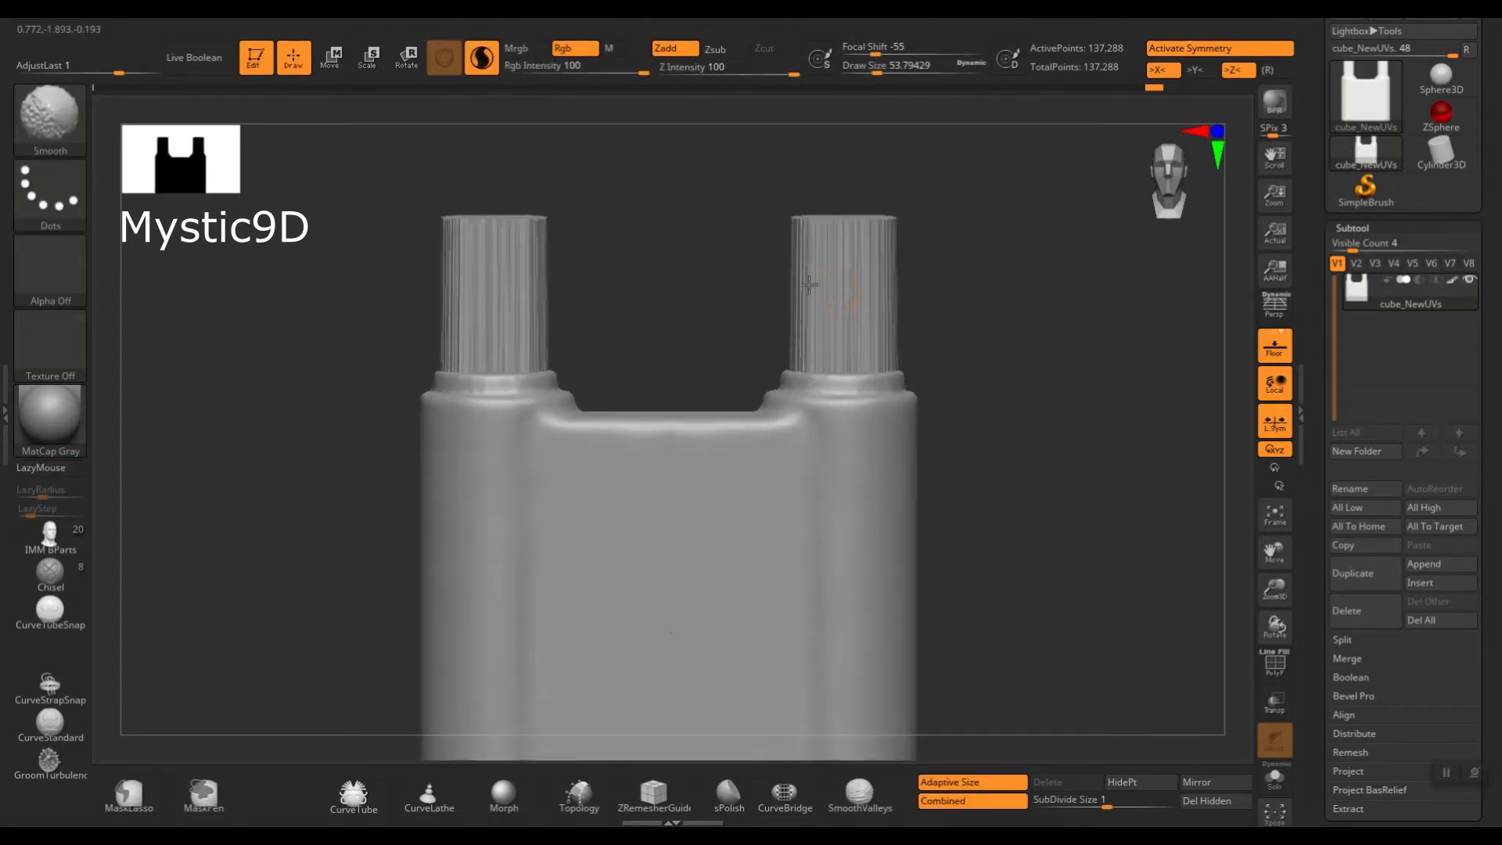
# Smooth the top rims and front surfaces of the two posts with a draw size of about 71.
pyautogui.moveTo(836, 266); pyautogui.dragTo(861, 364, button='right')
pyautogui.press('p')
pyautogui.keyDown('ctrl'); pyautogui.moveTo(1043, 376); pyautogui.dragTo(1113, 416); pyautogui.keyUp('ctrl')
pyautogui.hotkey('ctrl', 'z')
pyautogui.press('s')
pyautogui.press('s')
pyautogui.keyDown('shift'); pyautogui.moveTo(843, 319); pyautogui.dragTo(895, 332); pyautogui.keyUp('shift')
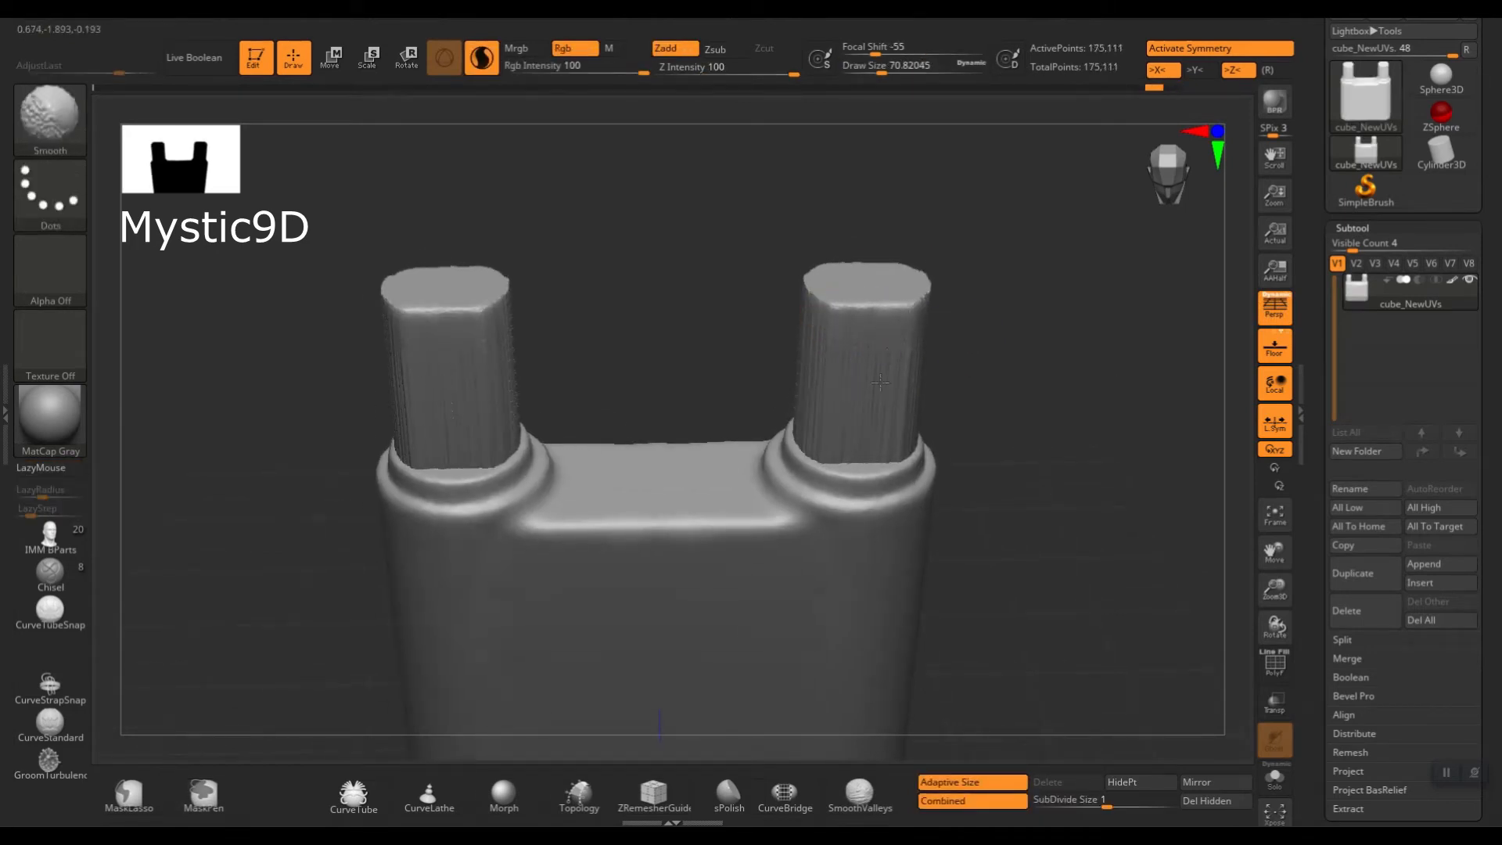
# Smooth the inner sides and bases of the posts with a draw size of about 54.
pyautogui.moveTo(838, 430); pyautogui.dragTo(815, 375, button='right')
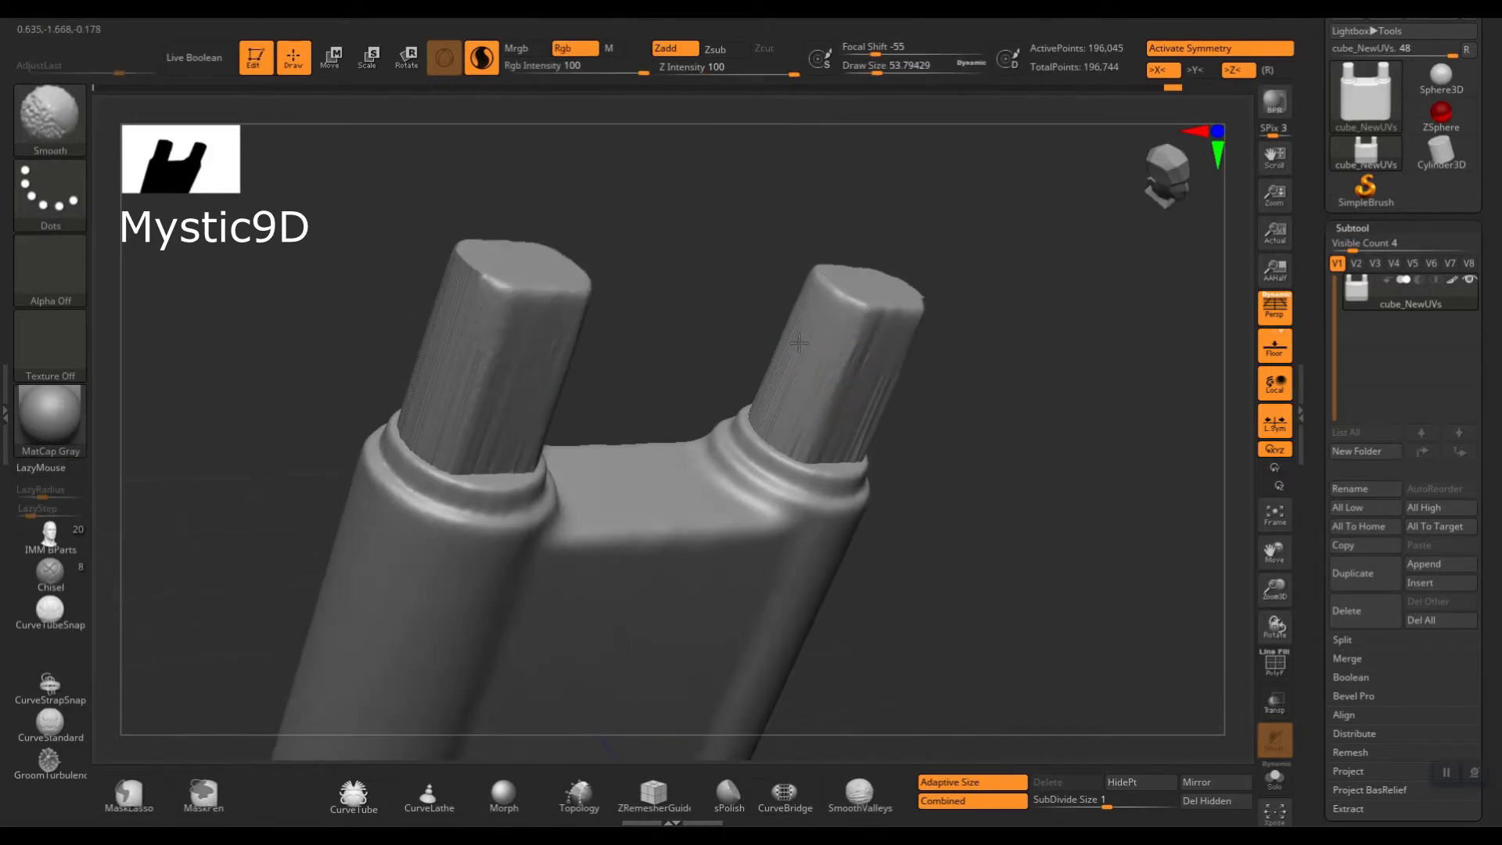
pyautogui.keyDown('shift'); pyautogui.moveTo(849, 443); pyautogui.dragTo(845, 440); pyautogui.keyUp('shift')
pyautogui.moveTo(845, 440); pyautogui.dragTo(827, 428, button='right')
# Smooth the outer sides of the two posts with a draw size of about 71.
pyautogui.moveTo(905, 363)
pyautogui.mouseDown(button='right')
pyautogui.moveTo(988, 359)
pyautogui.moveTo(839, 397)
pyautogui.mouseUp(button='right')
pyautogui.press('s')
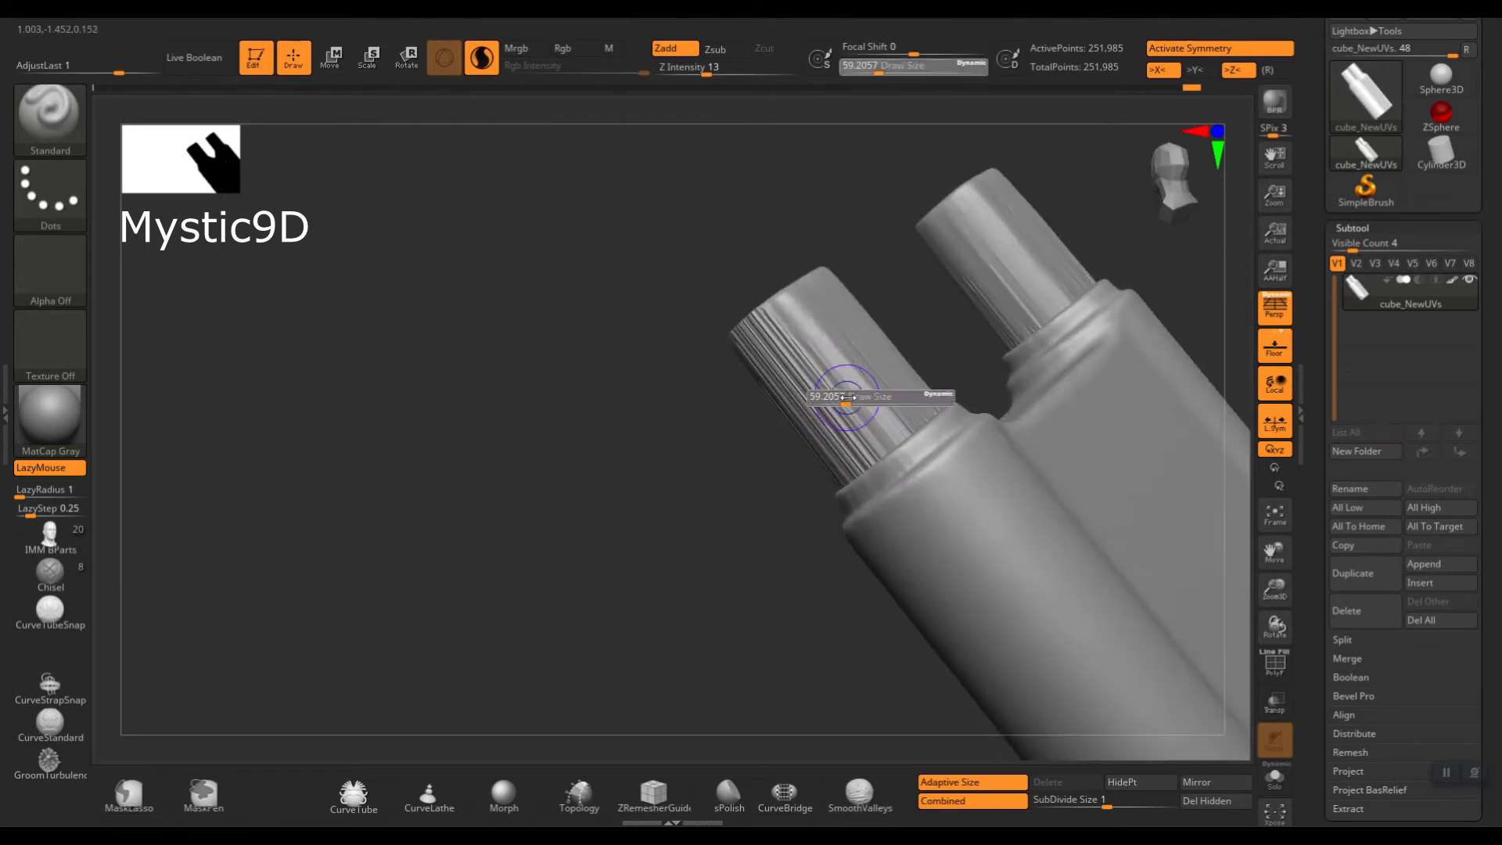
pyautogui.moveTo(841, 396); pyautogui.dragTo(850, 396)
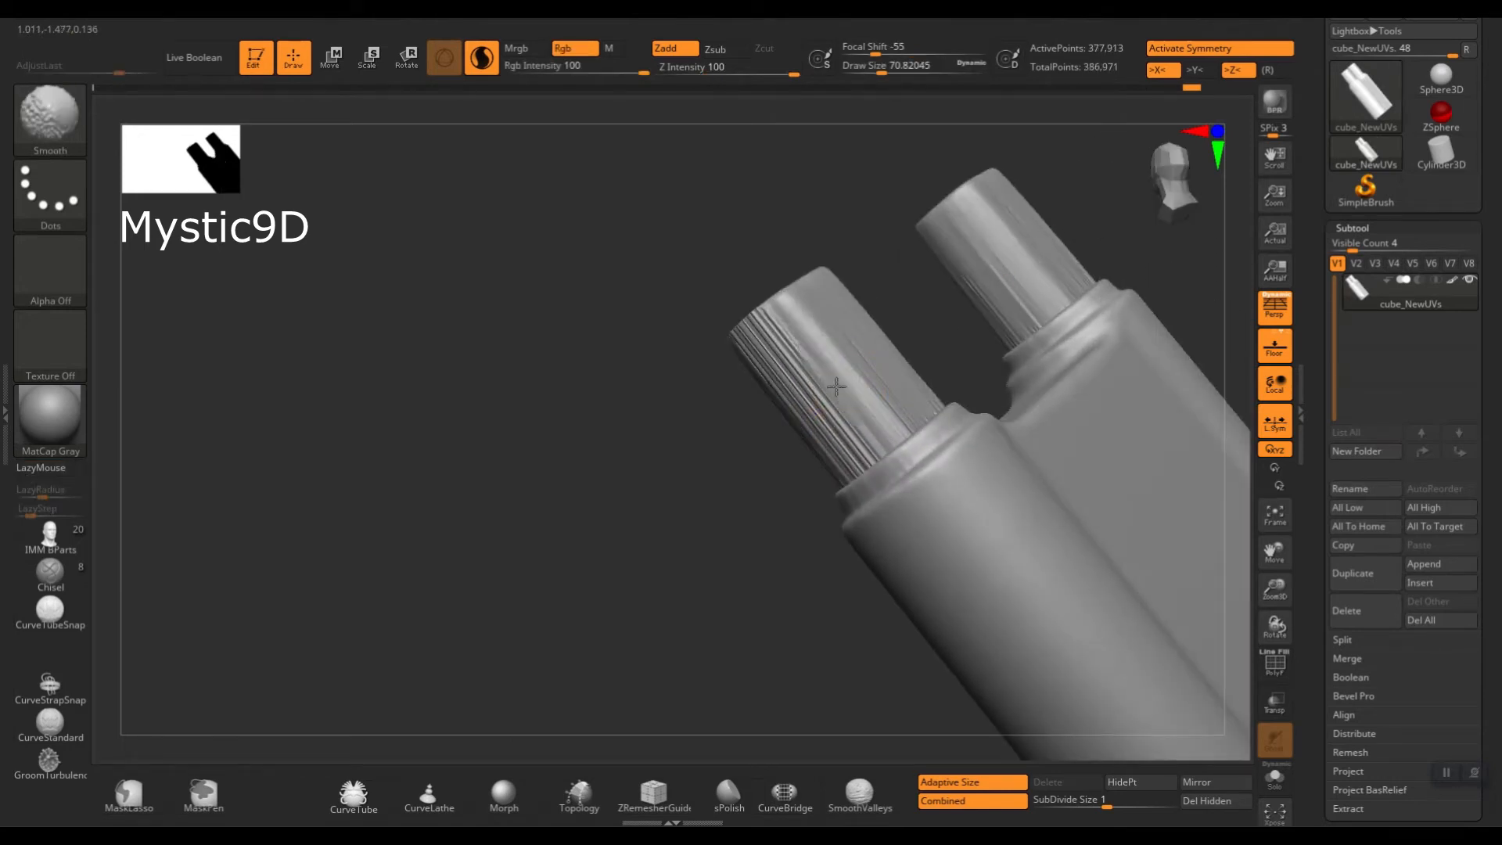
pyautogui.moveTo(766, 395); pyautogui.dragTo(807, 386, button='right')
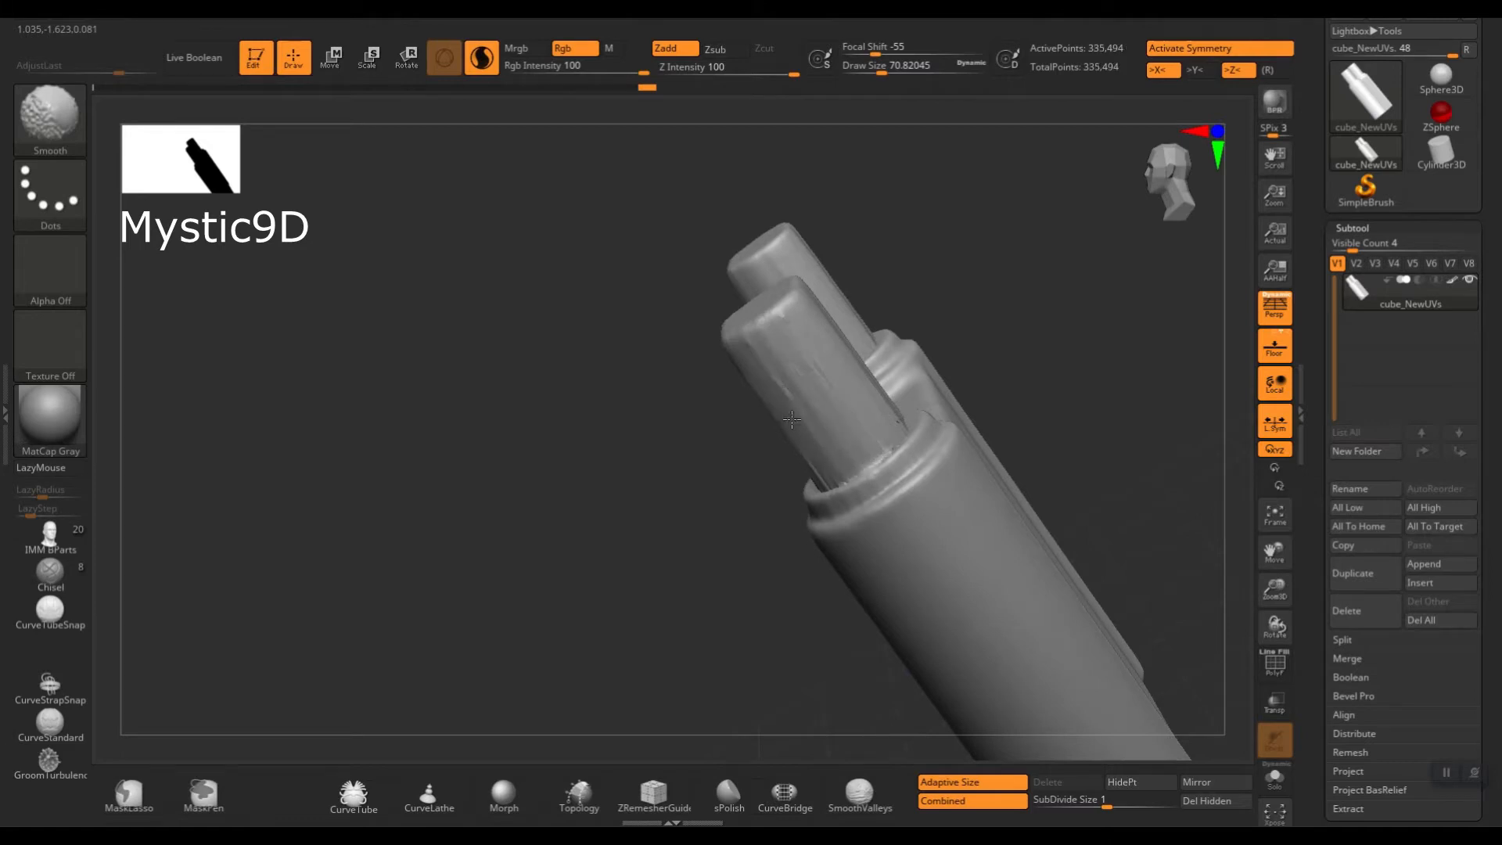
pyautogui.moveTo(755, 363)
pyautogui.mouseDown(button='right')
pyautogui.moveTo(762, 425)
pyautogui.moveTo(744, 429)
pyautogui.moveTo(804, 441)
pyautogui.moveTo(759, 422)
pyautogui.mouseUp(button='right')
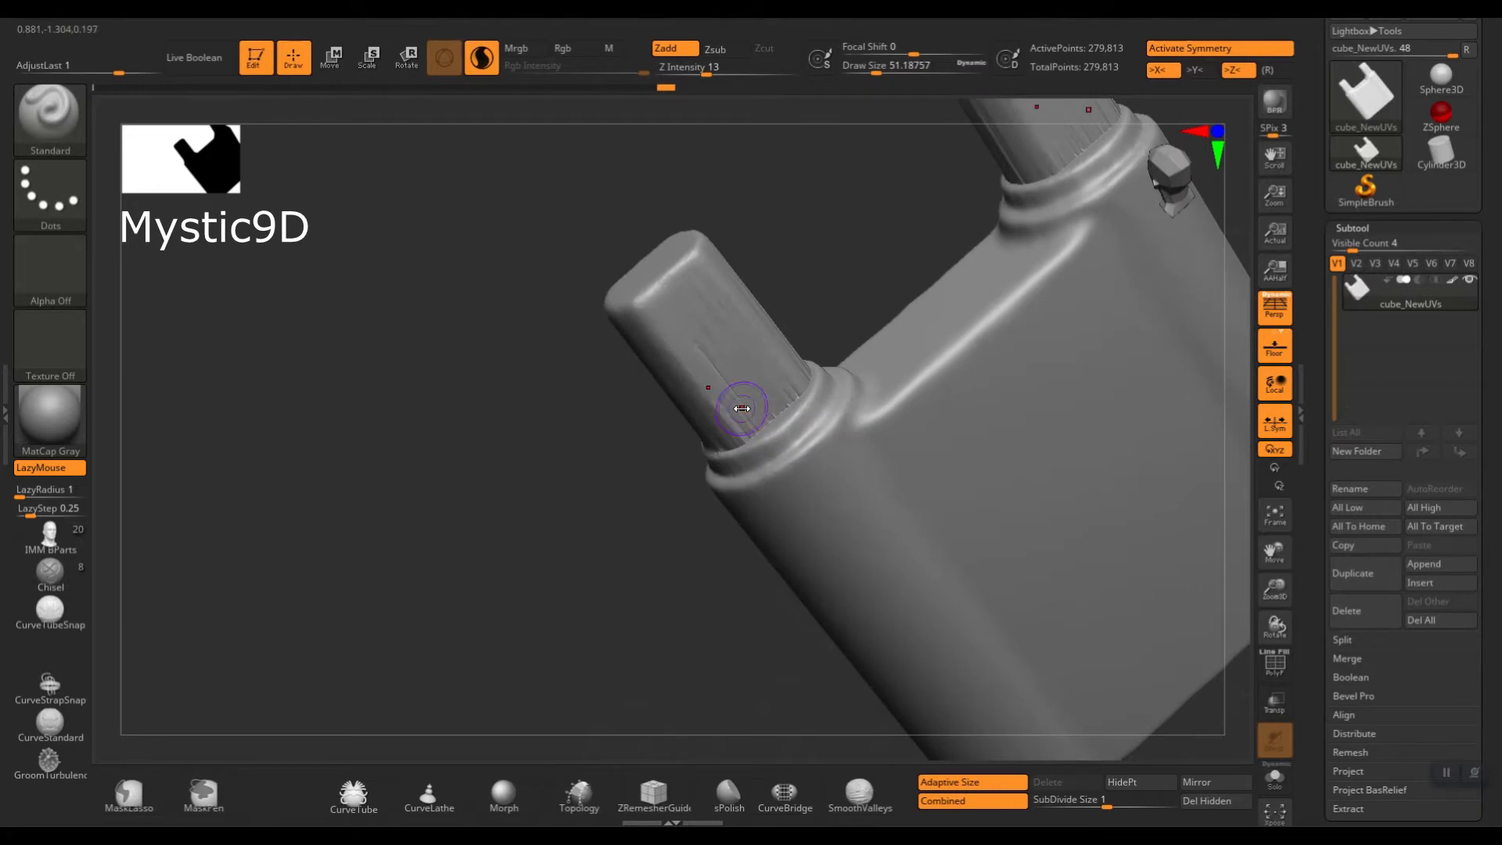
# Smooth the flat faces and bases of the posts with a draw size of about 51.
pyautogui.press('shift')
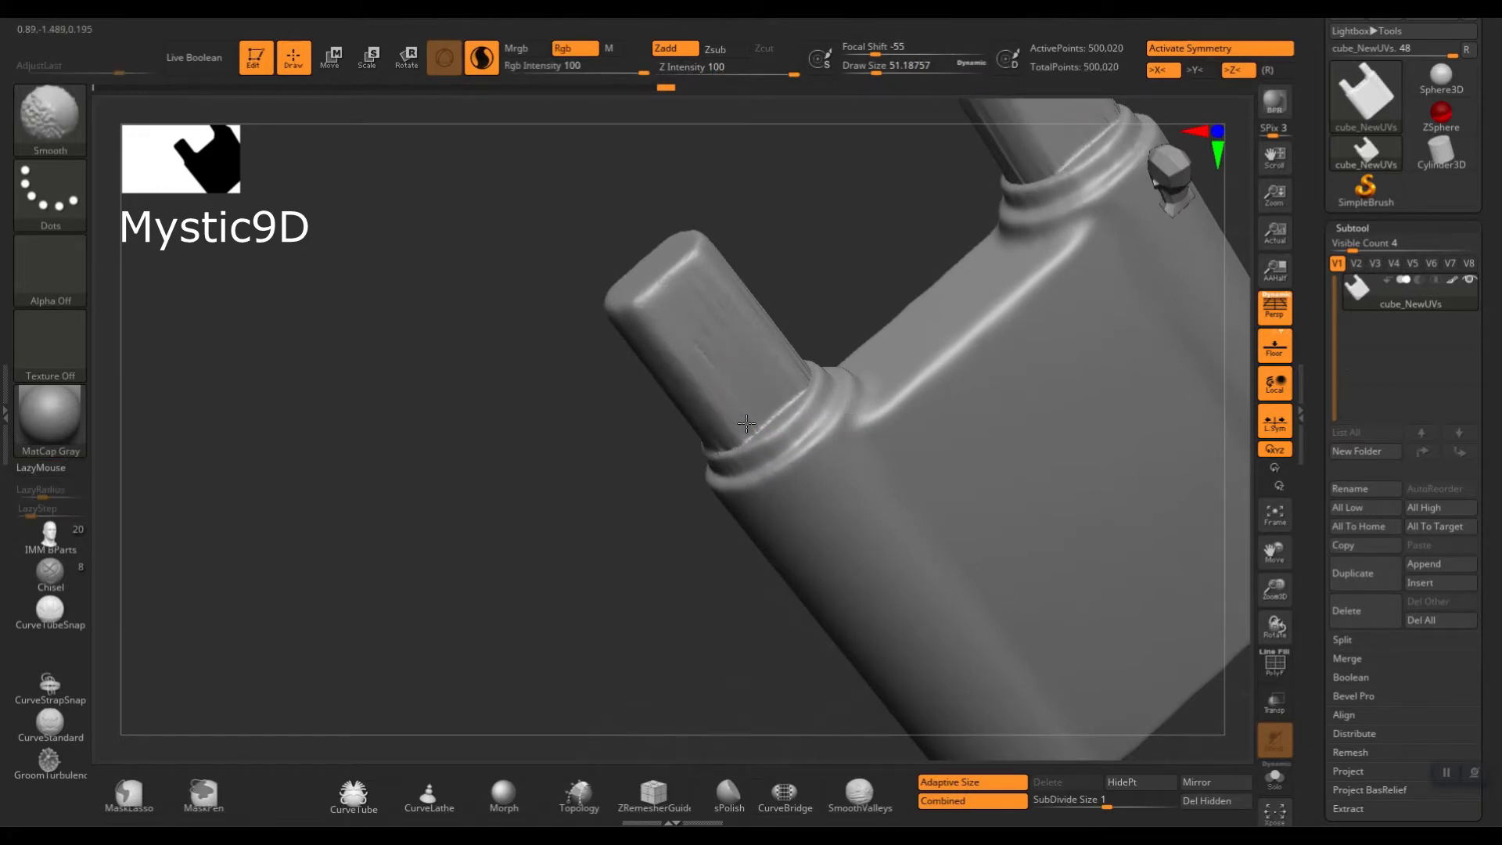
pyautogui.keyDown('shift'); pyautogui.moveTo(714, 344); pyautogui.dragTo(715, 362); pyautogui.keyUp('shift')
pyautogui.moveTo(715, 361); pyautogui.dragTo(783, 321, button='right')
pyautogui.keyDown('shift'); pyautogui.moveTo(782, 321); pyautogui.dragTo(814, 341); pyautogui.keyUp('shift')
# Even out the remaining rough sides and edges of both posts by smoothing at a draw size of about 71.
pyautogui.press('space')
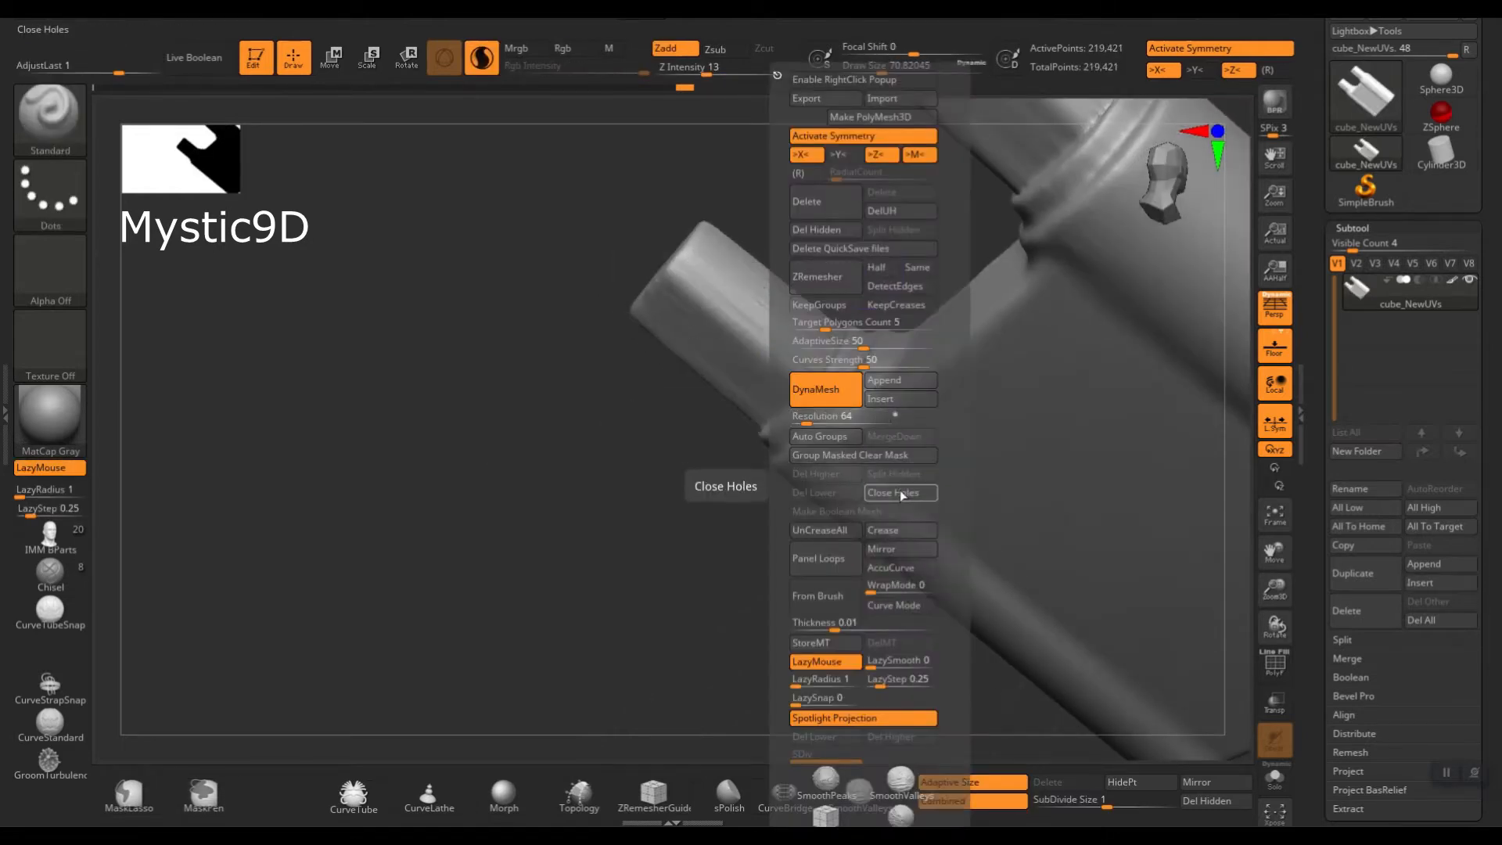
pyautogui.keyDown('shift'); pyautogui.moveTo(788, 302); pyautogui.dragTo(781, 323); pyautogui.keyUp('shift')
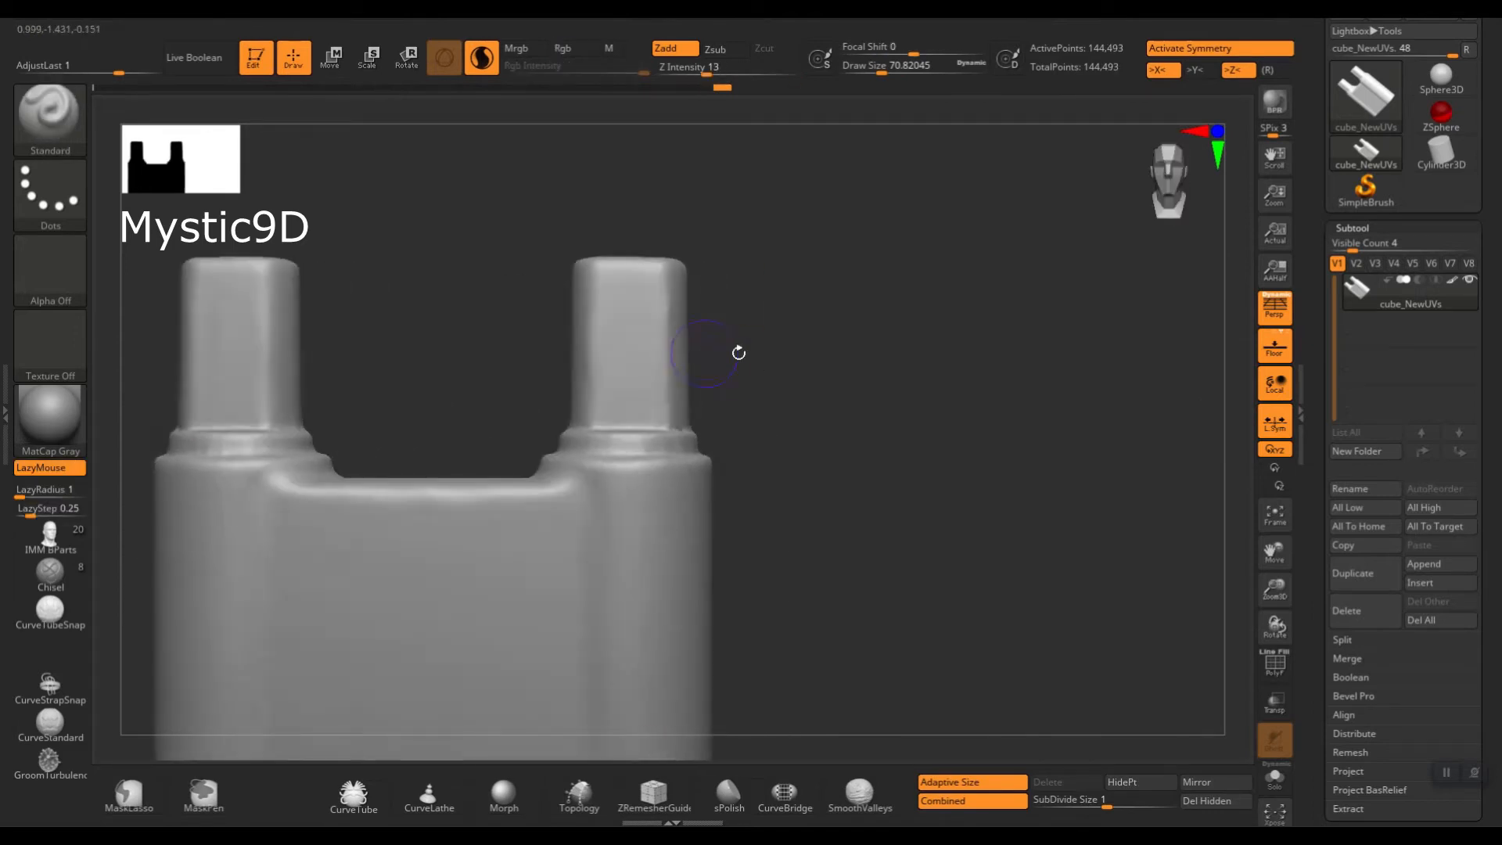
pyautogui.press('shift')
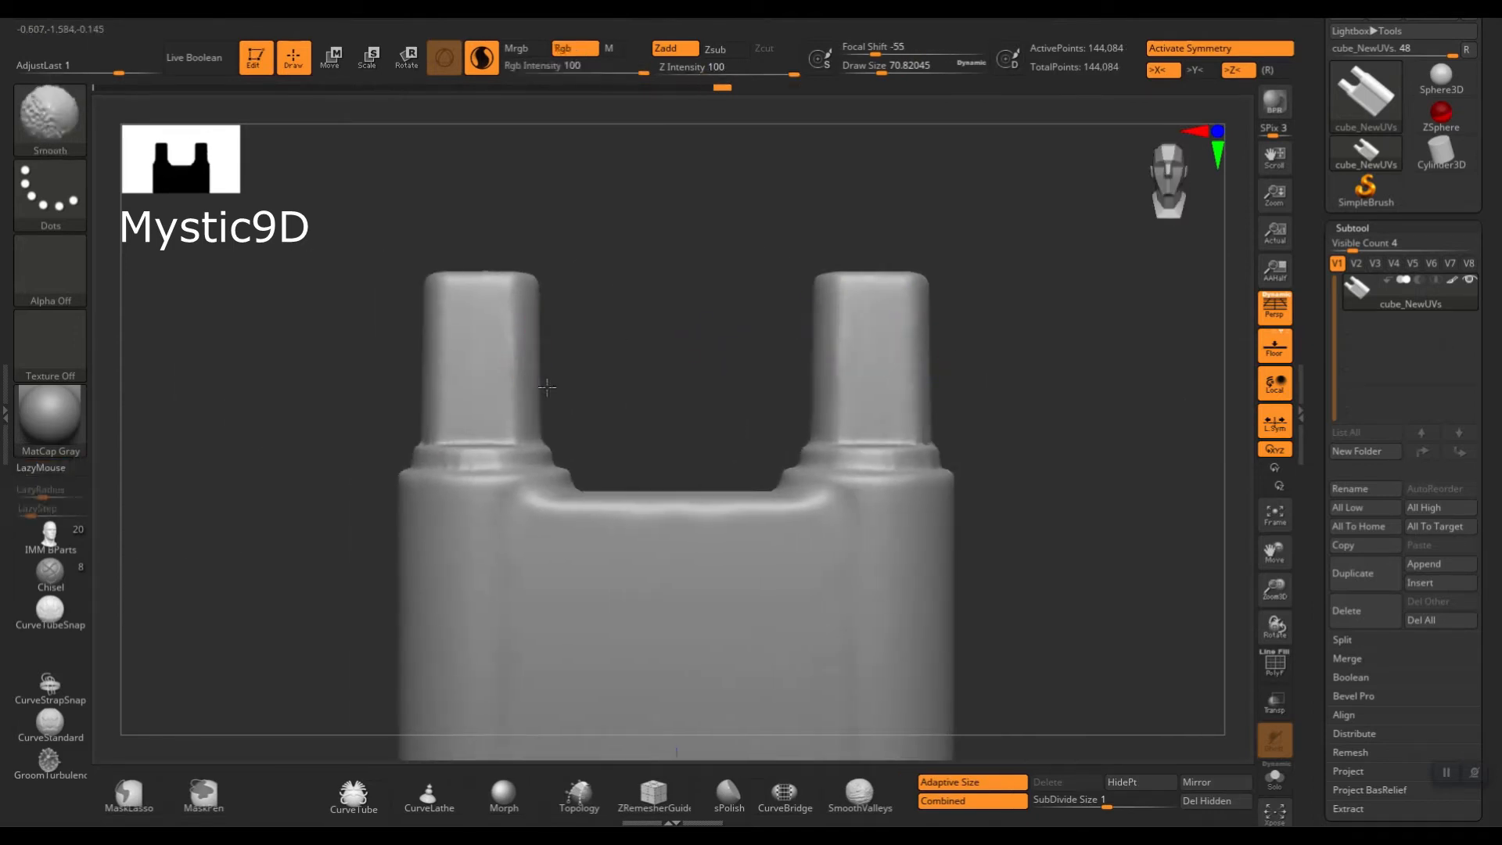
pyautogui.moveTo(771, 321); pyautogui.dragTo(714, 320)
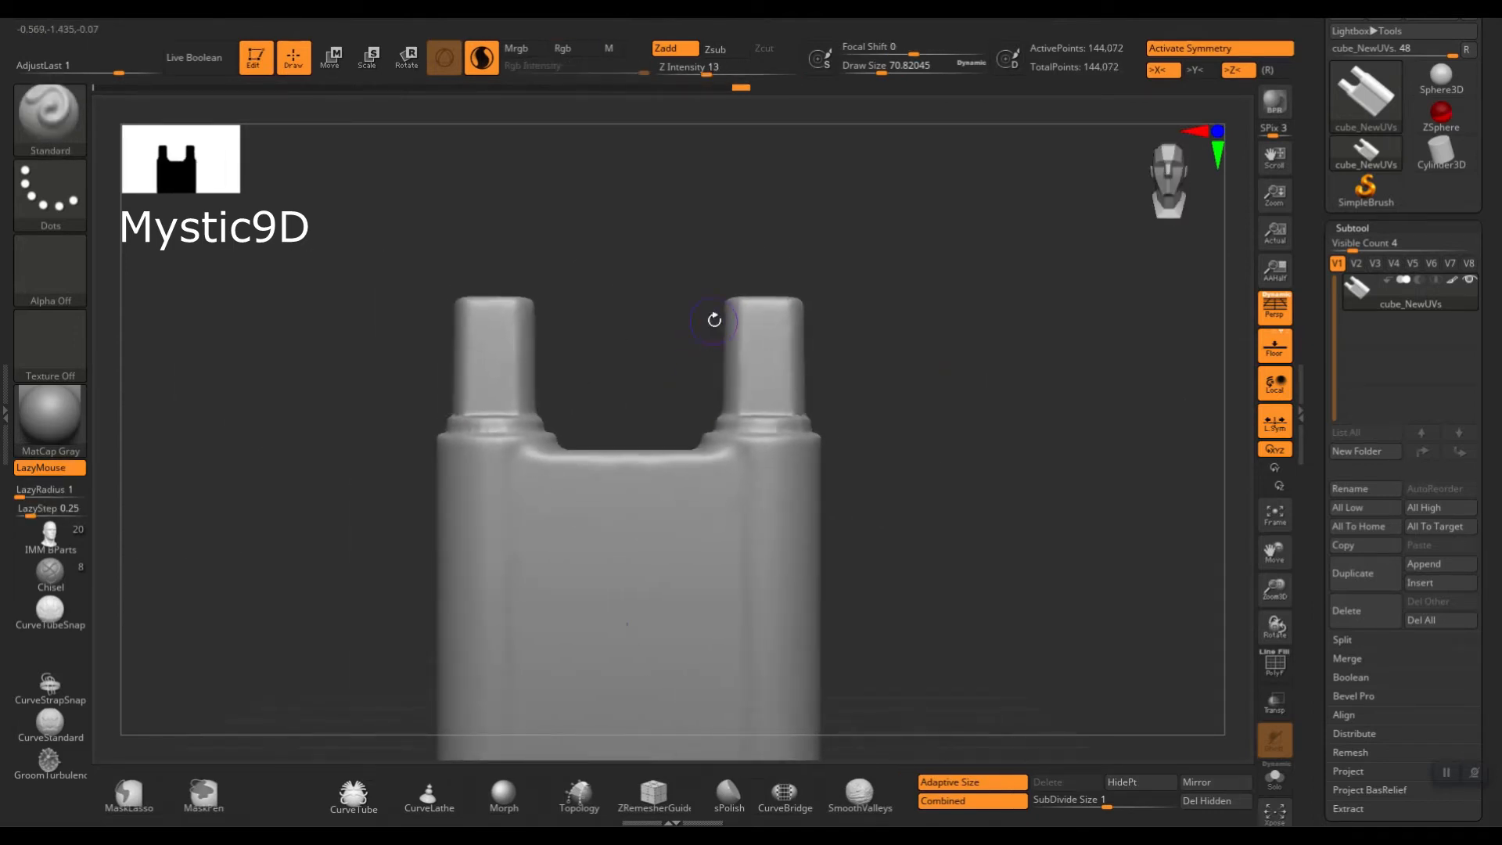
pyautogui.moveTo(927, 322); pyautogui.dragTo(953, 375)
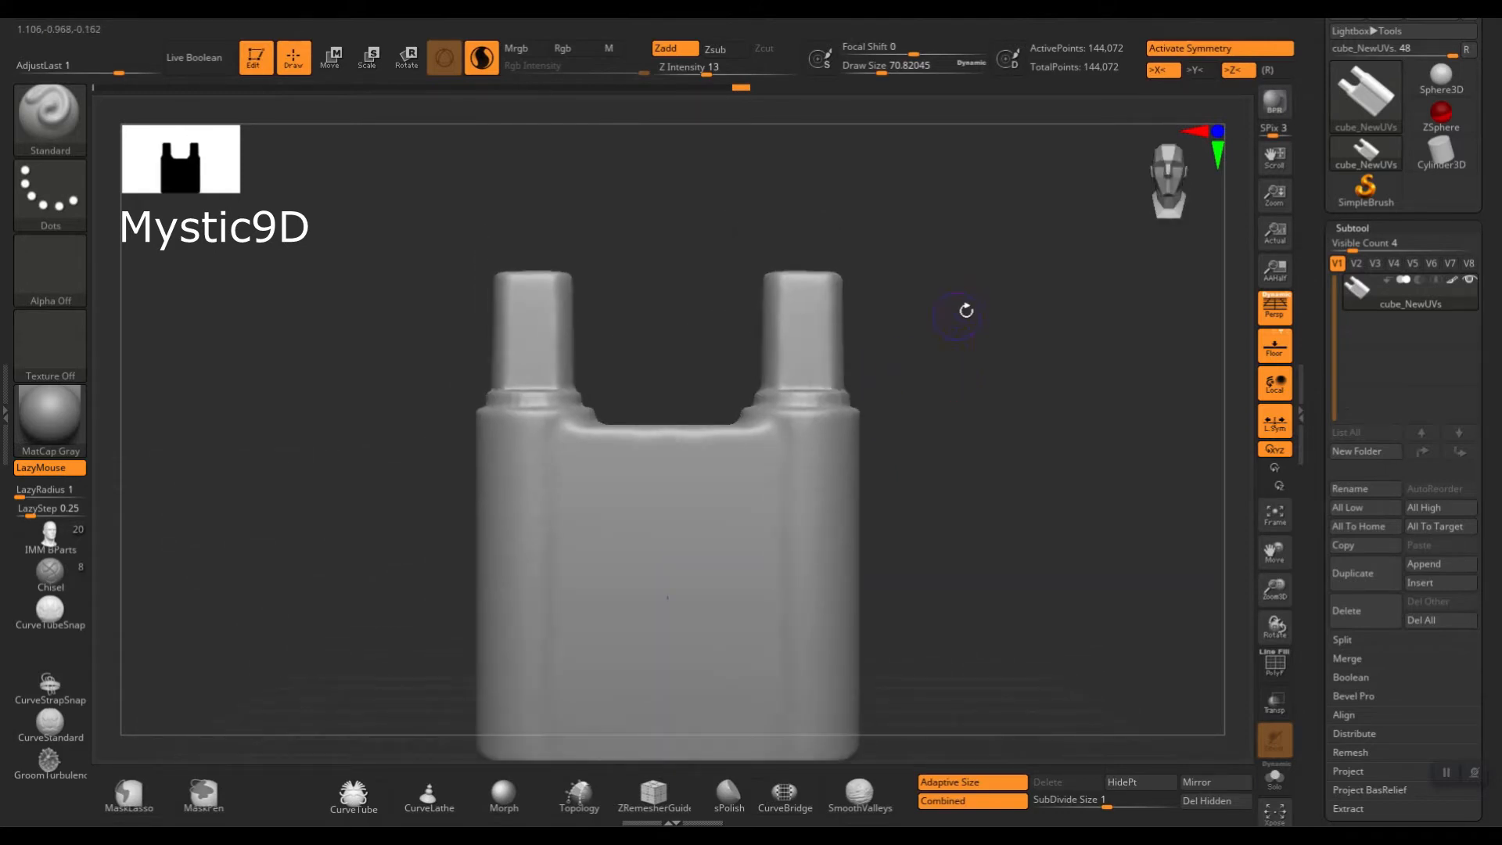
# Mask both posts, split them off the body into a separate subtool, and make that subtool active.
pyautogui.keyDown('alt'); pyautogui.moveTo(946, 288); pyautogui.dragTo(929, 316); pyautogui.keyUp('alt')
pyautogui.press('p')
pyautogui.moveTo(853, 365)
pyautogui.keyDown('alt'); pyautogui.mouseDown()
pyautogui.moveTo(845, 339)
pyautogui.moveTo(879, 423)
pyautogui.moveTo(852, 378)
pyautogui.mouseUp(); pyautogui.keyUp('alt')
pyautogui.moveTo(1045, 183)
pyautogui.keyDown('ctrl'); pyautogui.mouseDown()
pyautogui.moveTo(681, 409)
pyautogui.moveTo(661, 439)
pyautogui.mouseUp(); pyautogui.keyUp('ctrl')
pyautogui.moveTo(1057, 423)
pyautogui.keyDown('alt'); pyautogui.mouseDown()
pyautogui.moveTo(1083, 352)
pyautogui.moveTo(1073, 392)
pyautogui.moveTo(994, 424)
pyautogui.moveTo(969, 362)
pyautogui.mouseUp(); pyautogui.keyUp('alt')
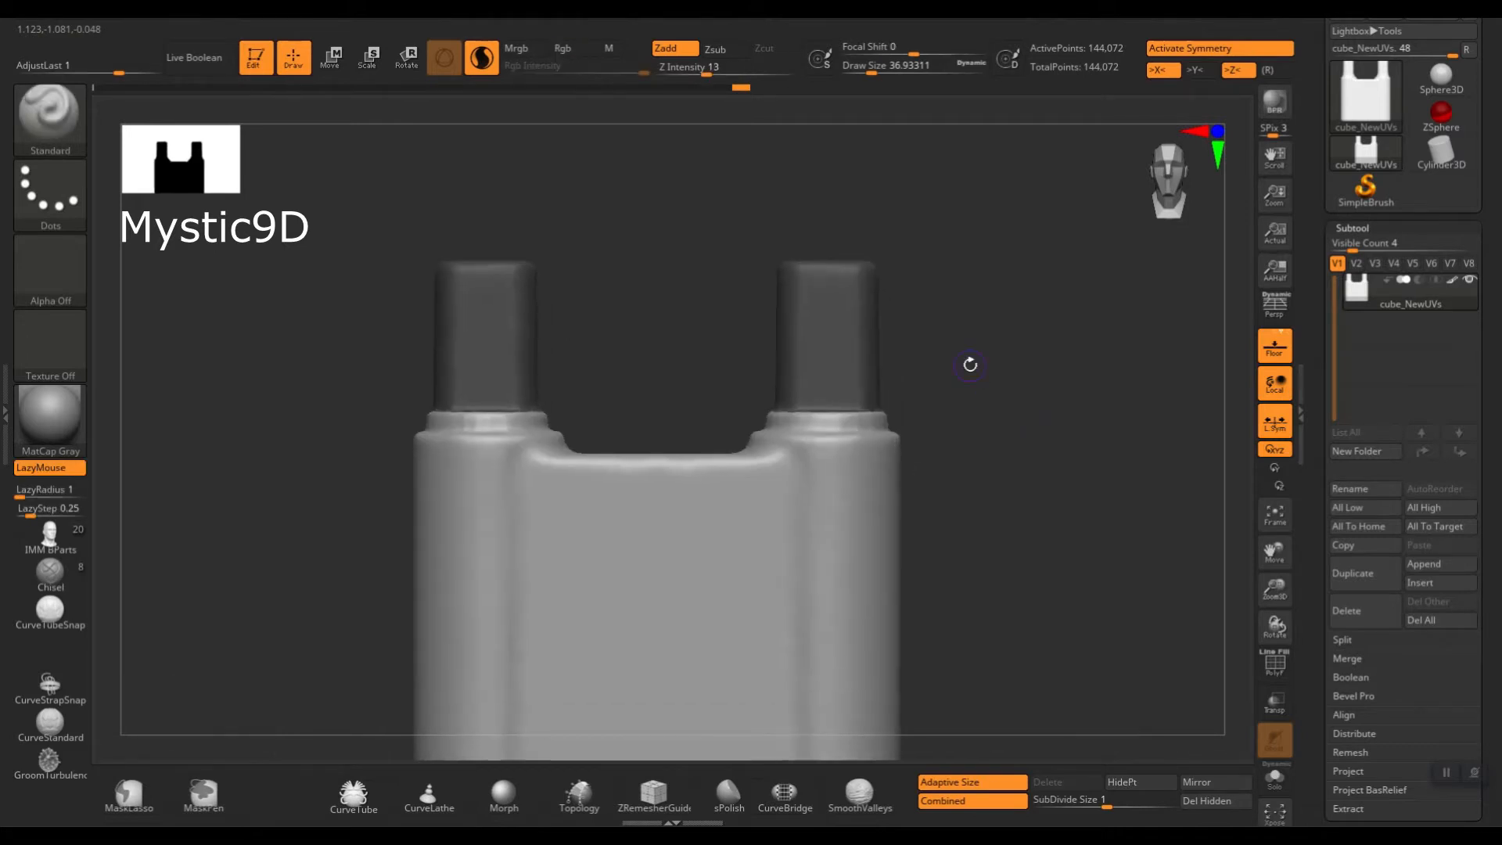
pyautogui.moveTo(319, 619)
pyautogui.keyDown('ctrl'); pyautogui.mouseDown()
pyautogui.moveTo(1011, 403)
pyautogui.moveTo(1005, 425)
pyautogui.moveTo(993, 376)
pyautogui.moveTo(1019, 365)
pyautogui.mouseUp(); pyautogui.keyUp('ctrl')
pyautogui.keyDown('ctrl'); pyautogui.click(1033, 370); pyautogui.keyUp('ctrl')
pyautogui.hotkey('ctrl', 'shift', 's')
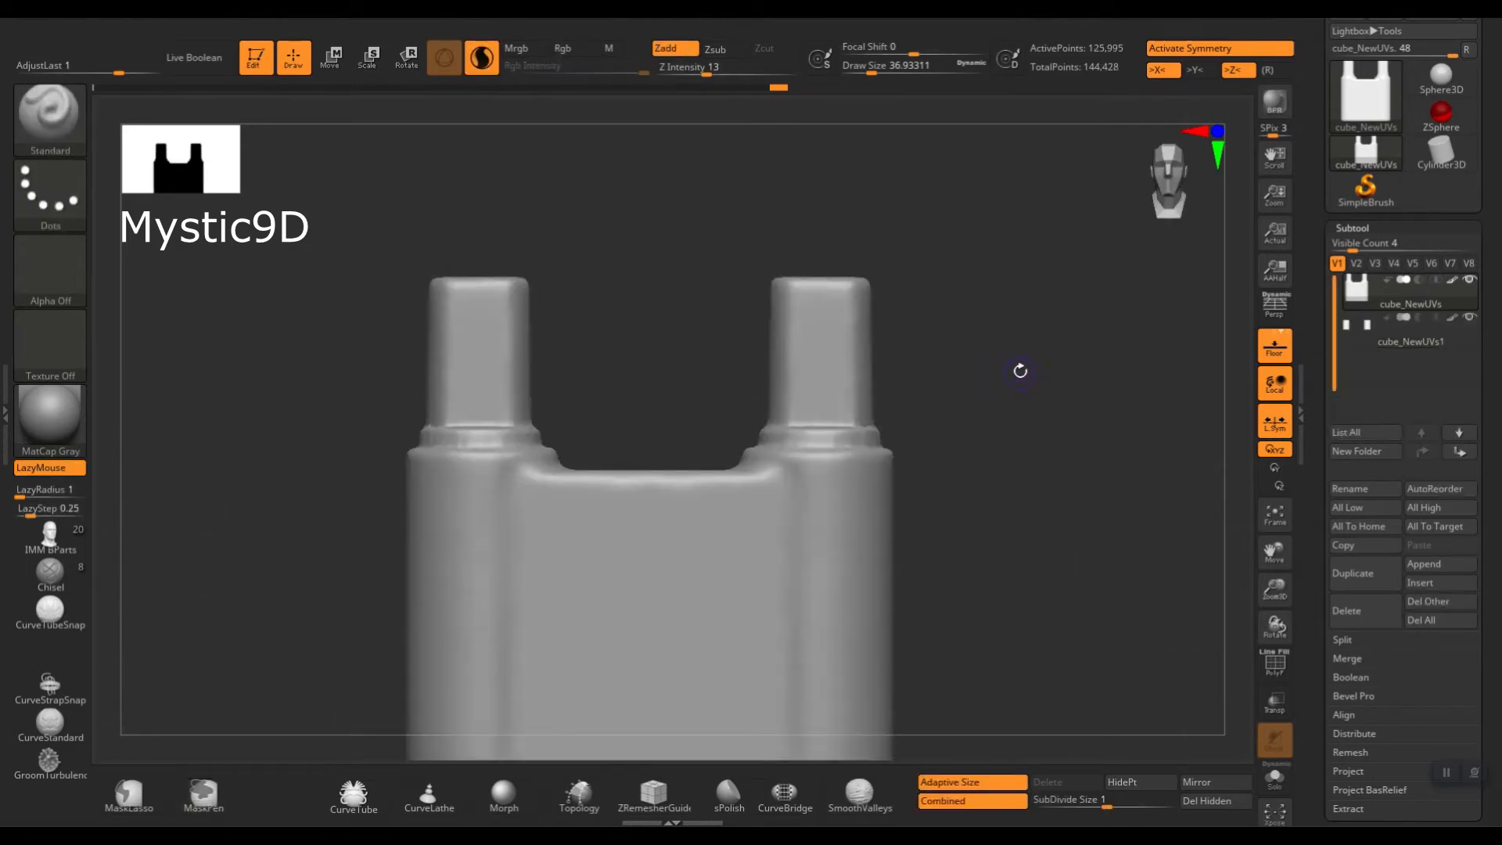
pyautogui.keyDown('alt'); pyautogui.click(857, 351); pyautogui.keyUp('alt')
pyautogui.moveTo(969, 345); pyautogui.dragTo(963, 396)
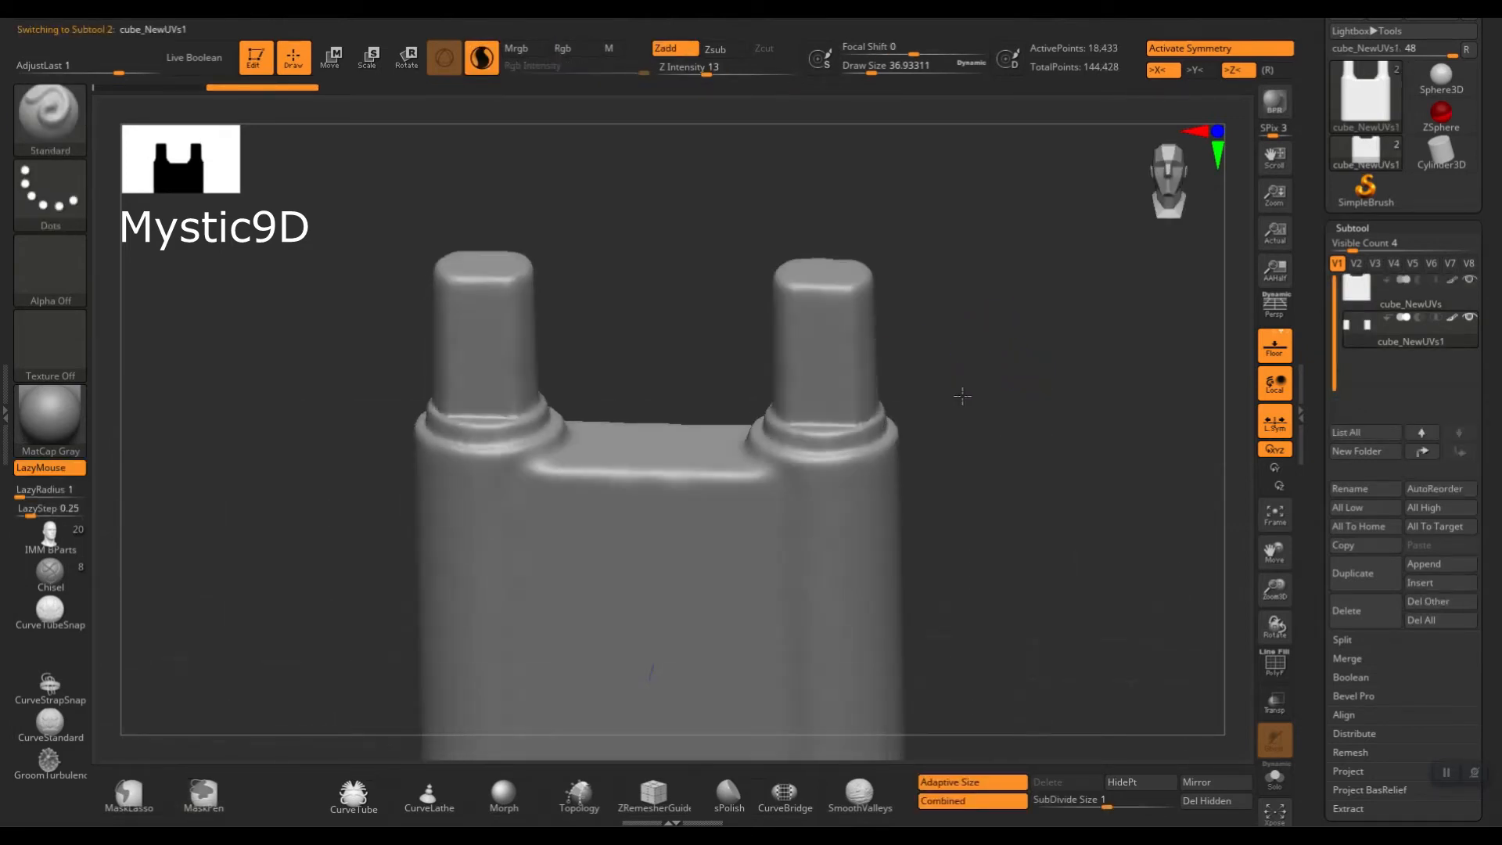
# Try to move the split-off posts upward with the Move gizmo.
pyautogui.press('w')
pyautogui.moveTo(820, 399); pyautogui.dragTo(819, 312)
pyautogui.hotkey('ctrl', 'z')
pyautogui.keyDown('shift'); pyautogui.moveTo(972, 359); pyautogui.dragTo(981, 345); pyautogui.keyUp('shift')
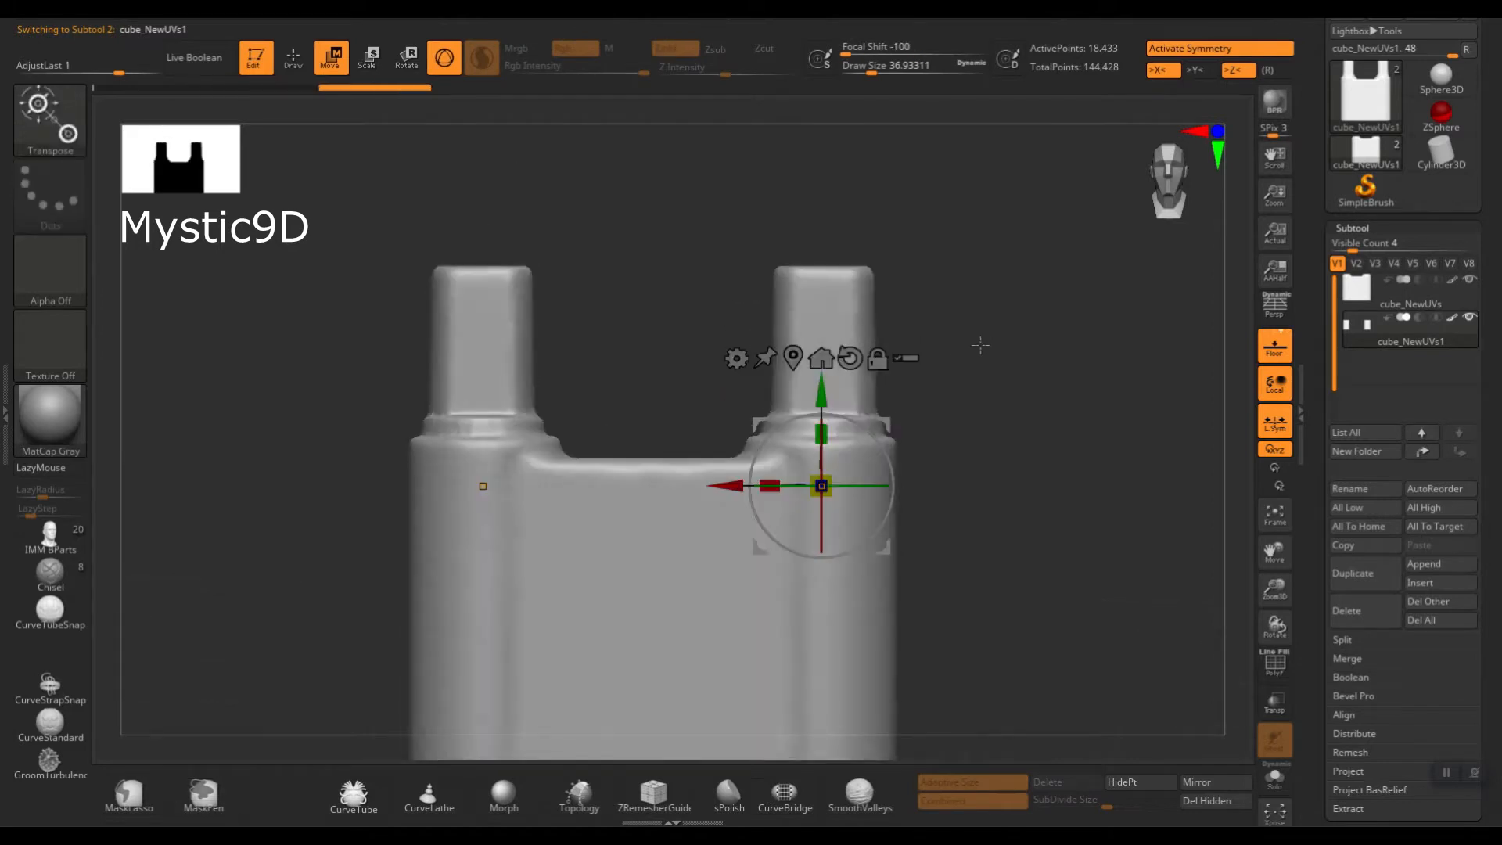
# Set the draw size to about 59 and turn the perspective view back on.
pyautogui.press('q')
pyautogui.keyDown('alt'); pyautogui.moveTo(956, 290); pyautogui.dragTo(955, 324); pyautogui.keyUp('alt')
pyautogui.press('s')
pyautogui.moveTo(949, 330)
pyautogui.mouseDown()
pyautogui.moveTo(917, 318)
pyautogui.moveTo(949, 376)
pyautogui.moveTo(939, 386)
pyautogui.moveTo(913, 345)
pyautogui.moveTo(915, 379)
pyautogui.mouseUp()
pyautogui.press('p')
pyautogui.press('w')
pyautogui.press('q')
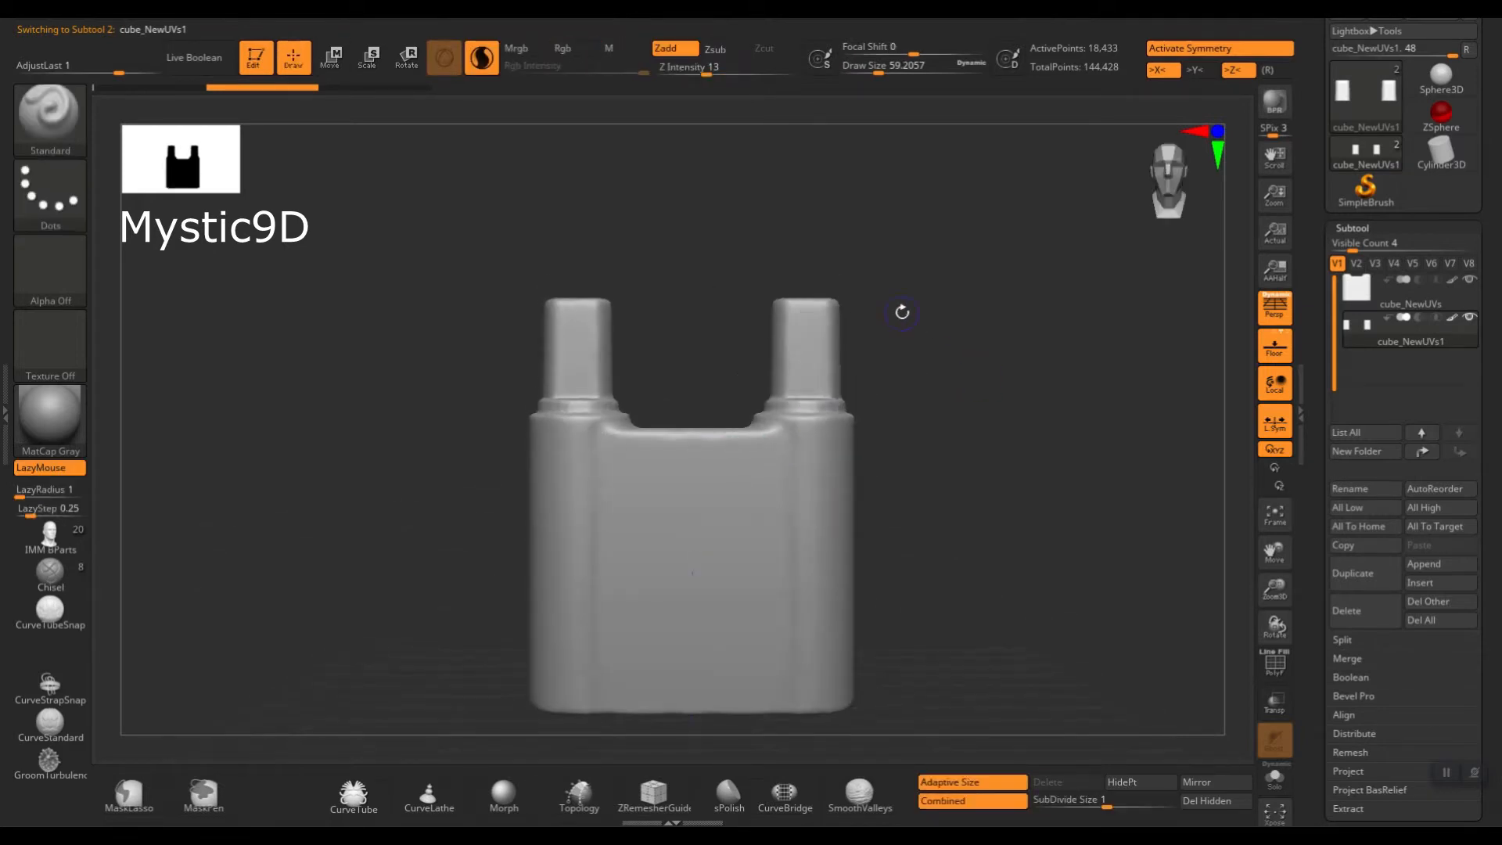
# Turn symmetry off, raise the right-hand post slightly while the other post is masked, and clear the mask.
pyautogui.keyDown('alt'); pyautogui.moveTo(902, 311); pyautogui.dragTo(900, 341); pyautogui.keyUp('alt')
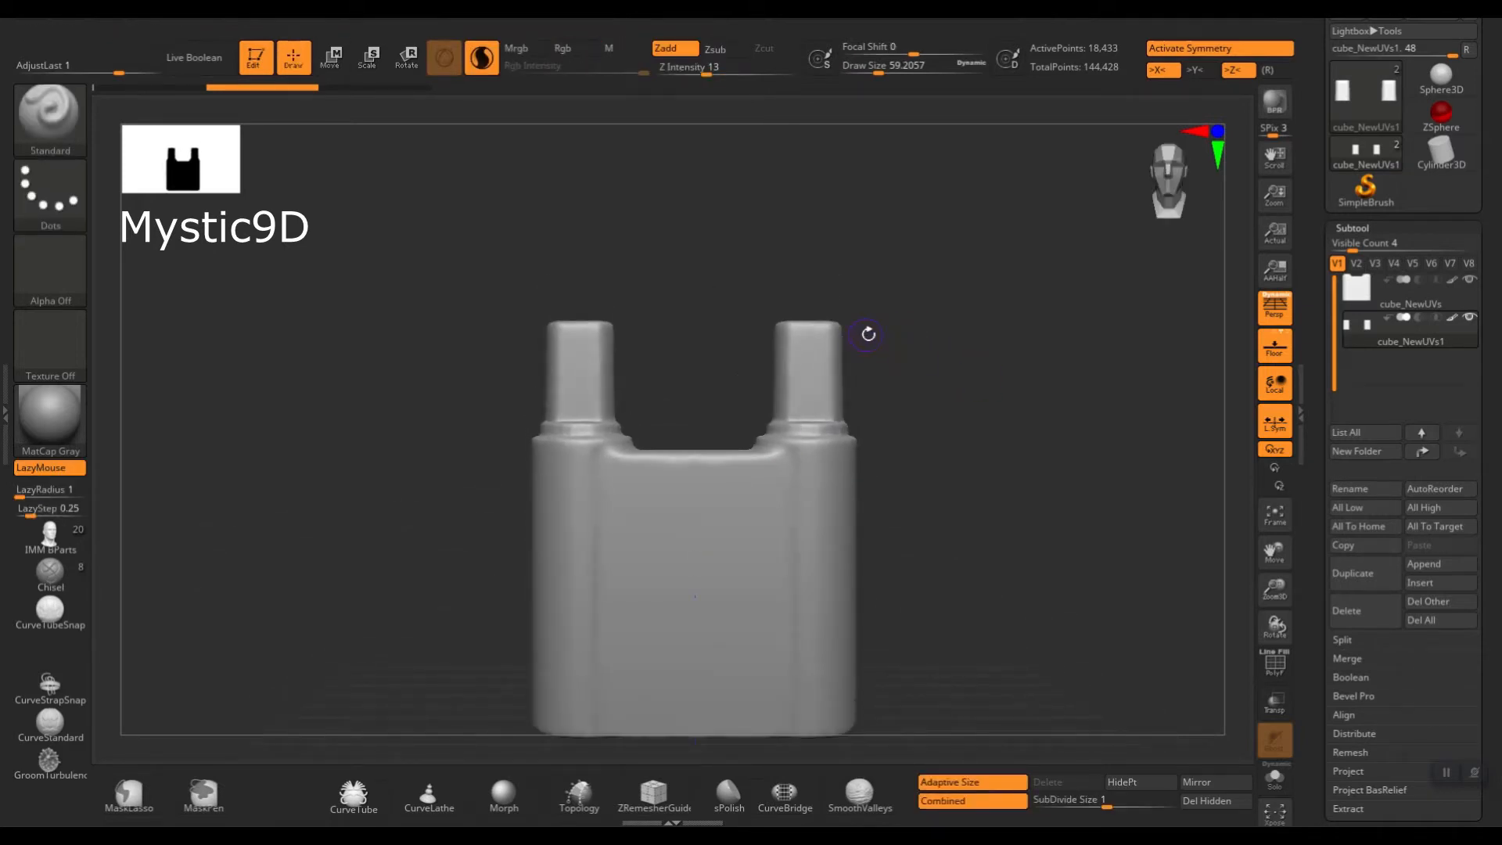
pyautogui.press('ctrl')
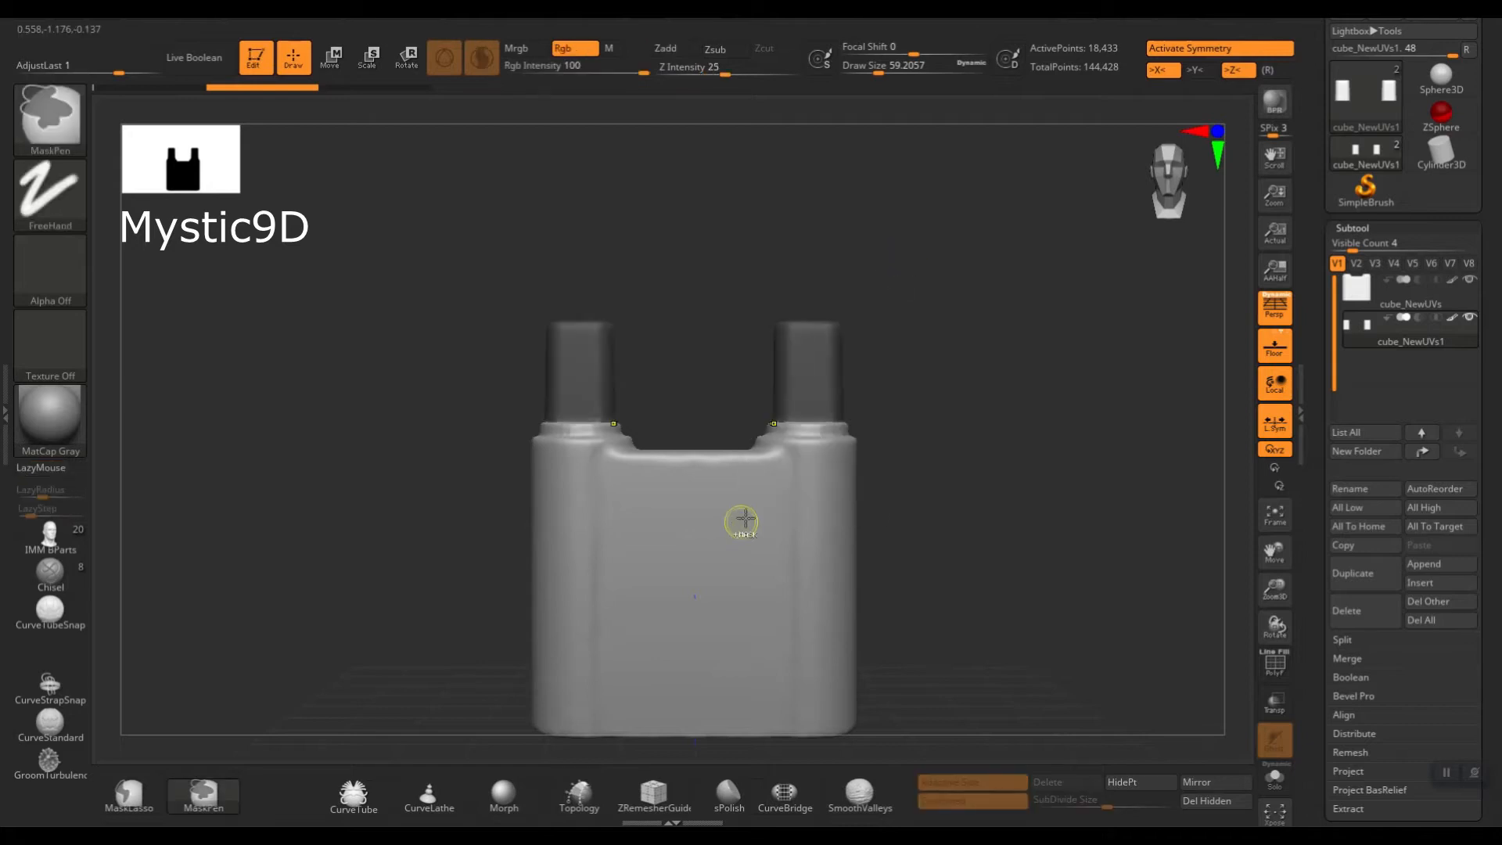
pyautogui.press('x')
pyautogui.keyDown('ctrl'); pyautogui.moveTo(946, 208); pyautogui.dragTo(795, 346); pyautogui.keyUp('ctrl')
pyautogui.keyDown('ctrl'); pyautogui.click(977, 398); pyautogui.keyUp('ctrl')
pyautogui.press('w')
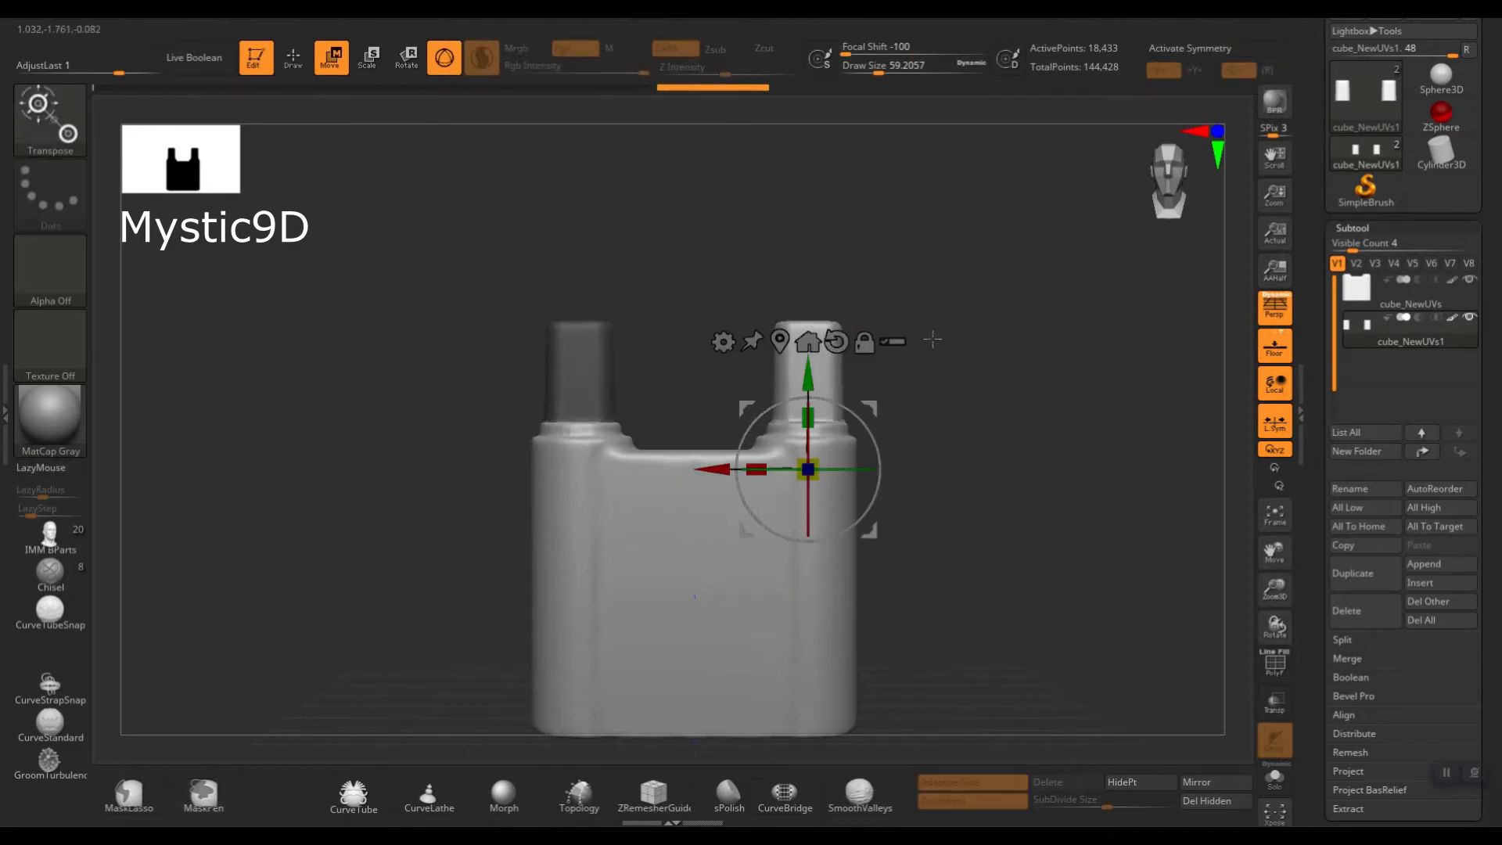
pyautogui.moveTo(810, 364); pyautogui.dragTo(809, 349)
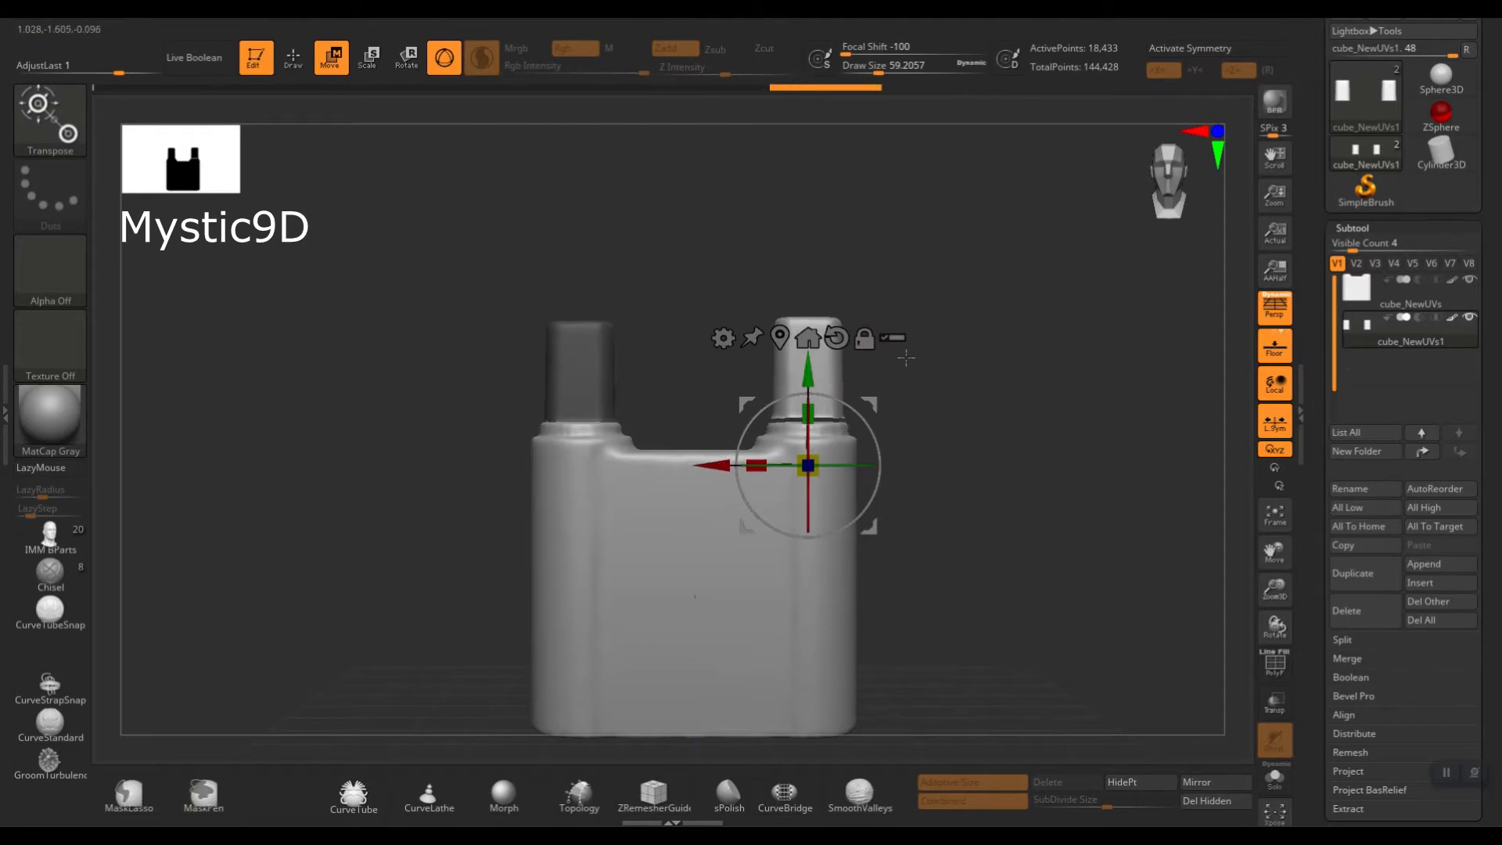
pyautogui.press('q')
pyautogui.keyDown('ctrl'); pyautogui.moveTo(946, 356); pyautogui.dragTo(688, 393); pyautogui.keyUp('ctrl')
# Try to mask the left-hand post and split it into its own subtool.
pyautogui.press('w')
pyautogui.press('q')
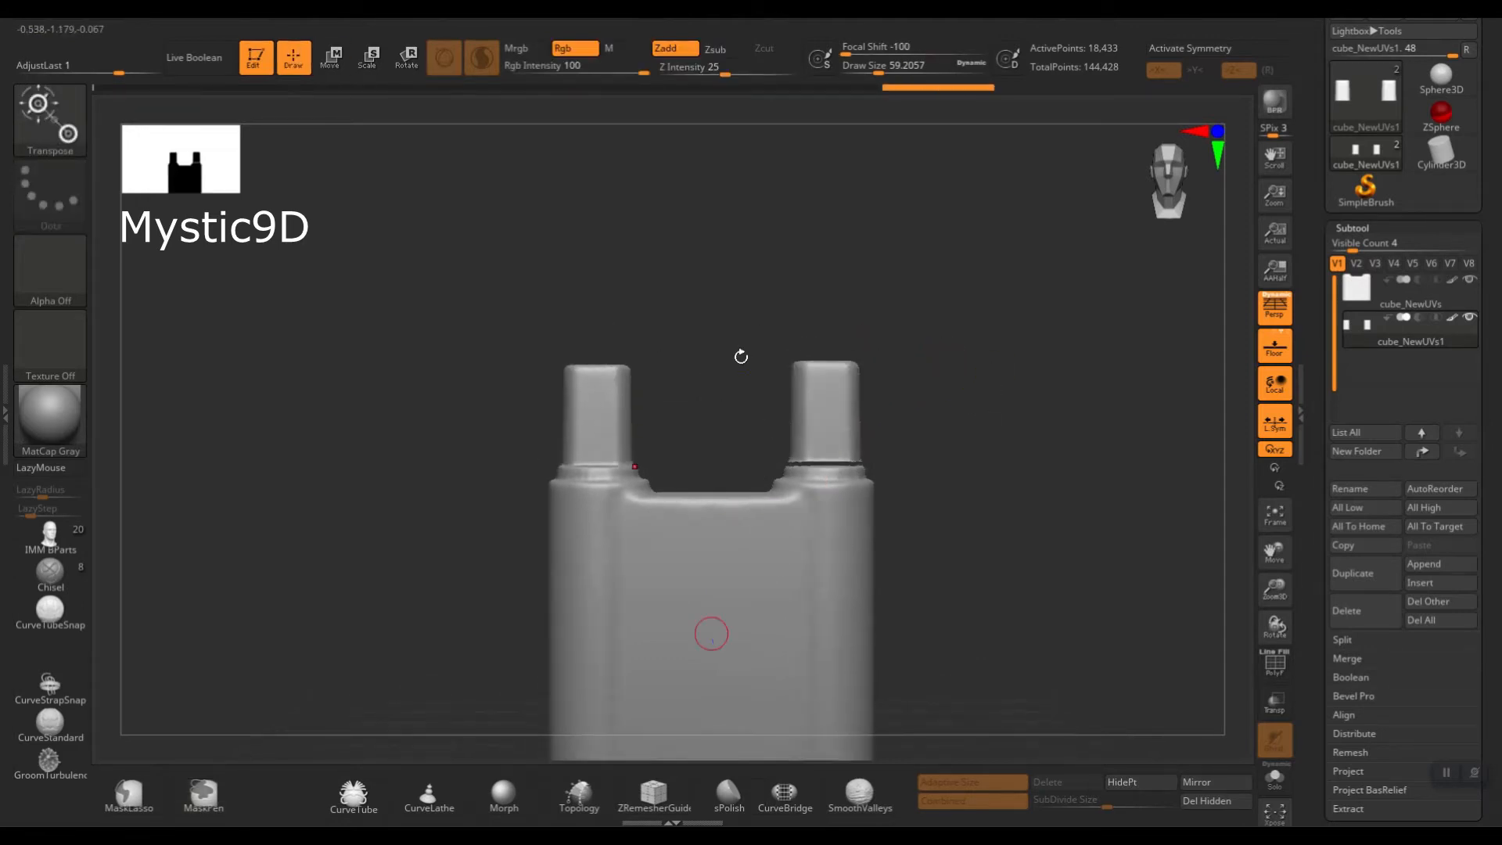
pyautogui.press('w')
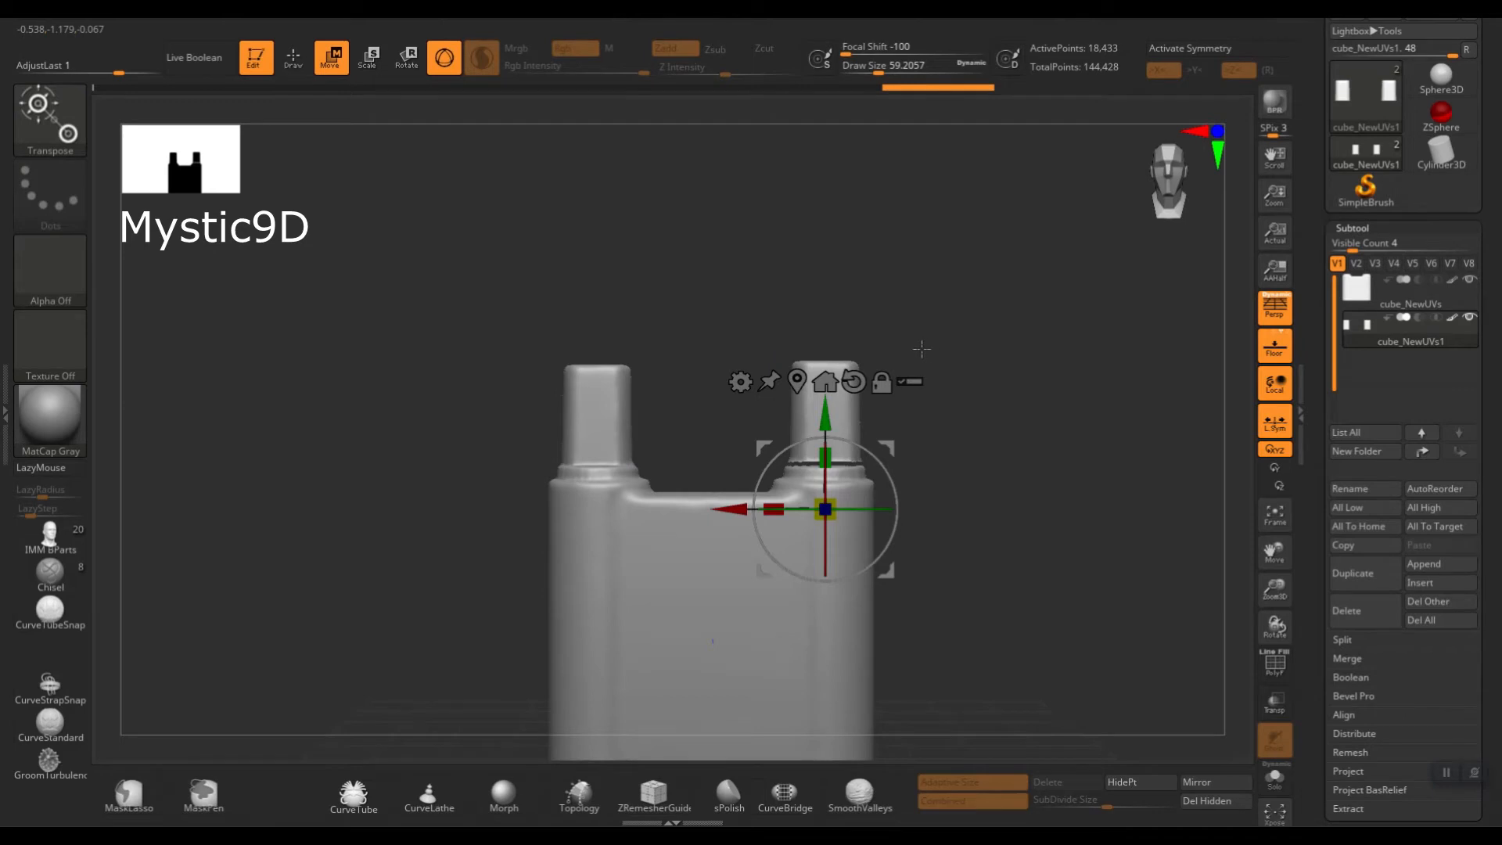
pyautogui.moveTo(978, 344)
pyautogui.mouseDown()
pyautogui.moveTo(988, 432)
pyautogui.moveTo(985, 333)
pyautogui.mouseUp()
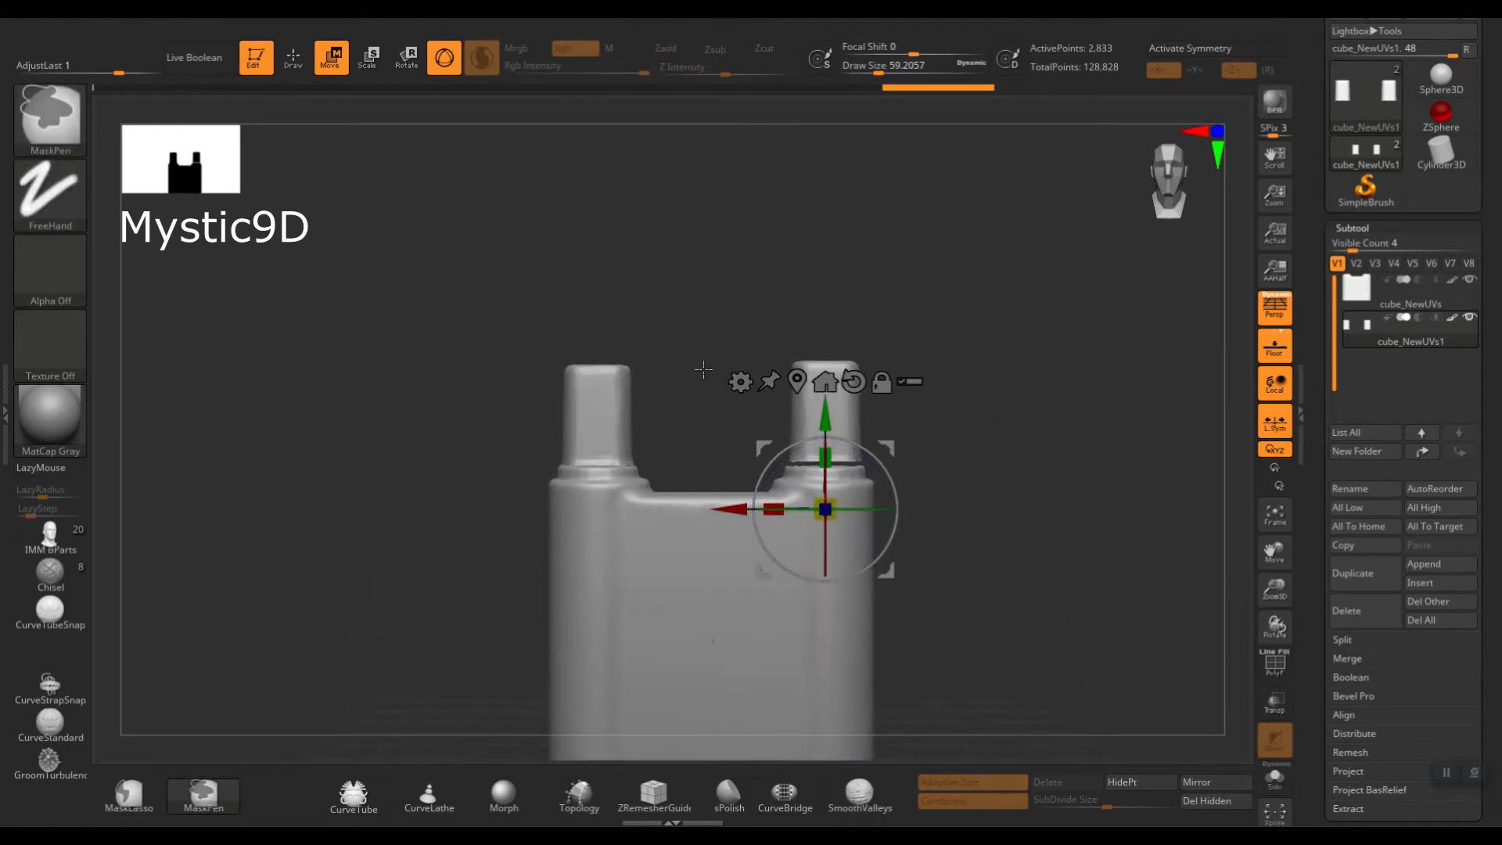
pyautogui.moveTo(993, 328); pyautogui.dragTo(992, 309)
pyautogui.press('q')
pyautogui.keyDown('alt'); pyautogui.moveTo(651, 333); pyautogui.dragTo(709, 326); pyautogui.keyUp('alt')
pyautogui.moveTo(791, 241)
pyautogui.keyDown('ctrl'); pyautogui.mouseDown()
pyautogui.moveTo(761, 308)
pyautogui.moveTo(459, 571)
pyautogui.mouseUp(); pyautogui.keyUp('ctrl')
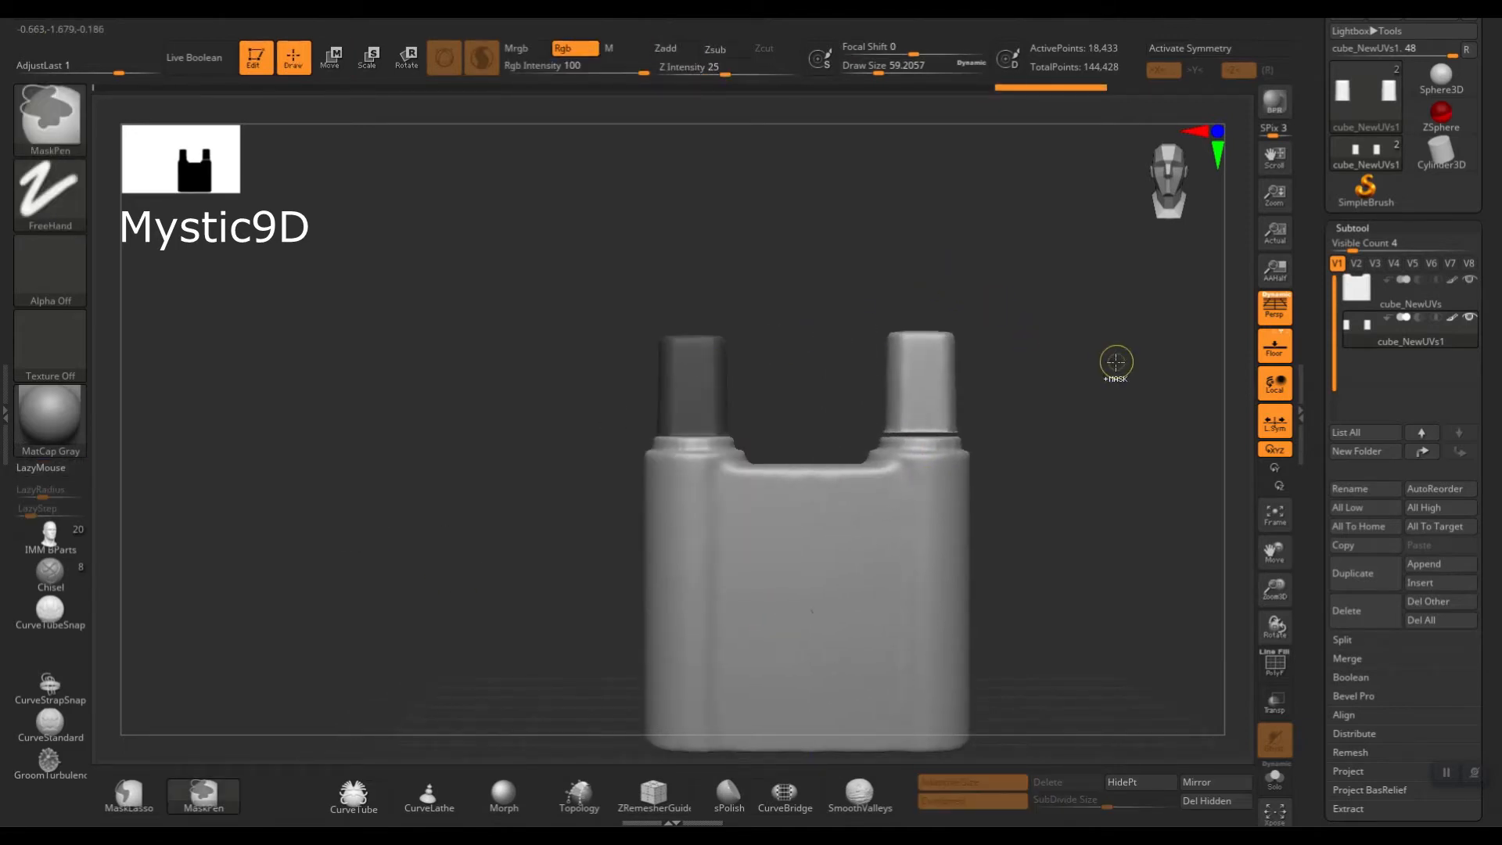
pyautogui.hotkey('ctrl', 'w')
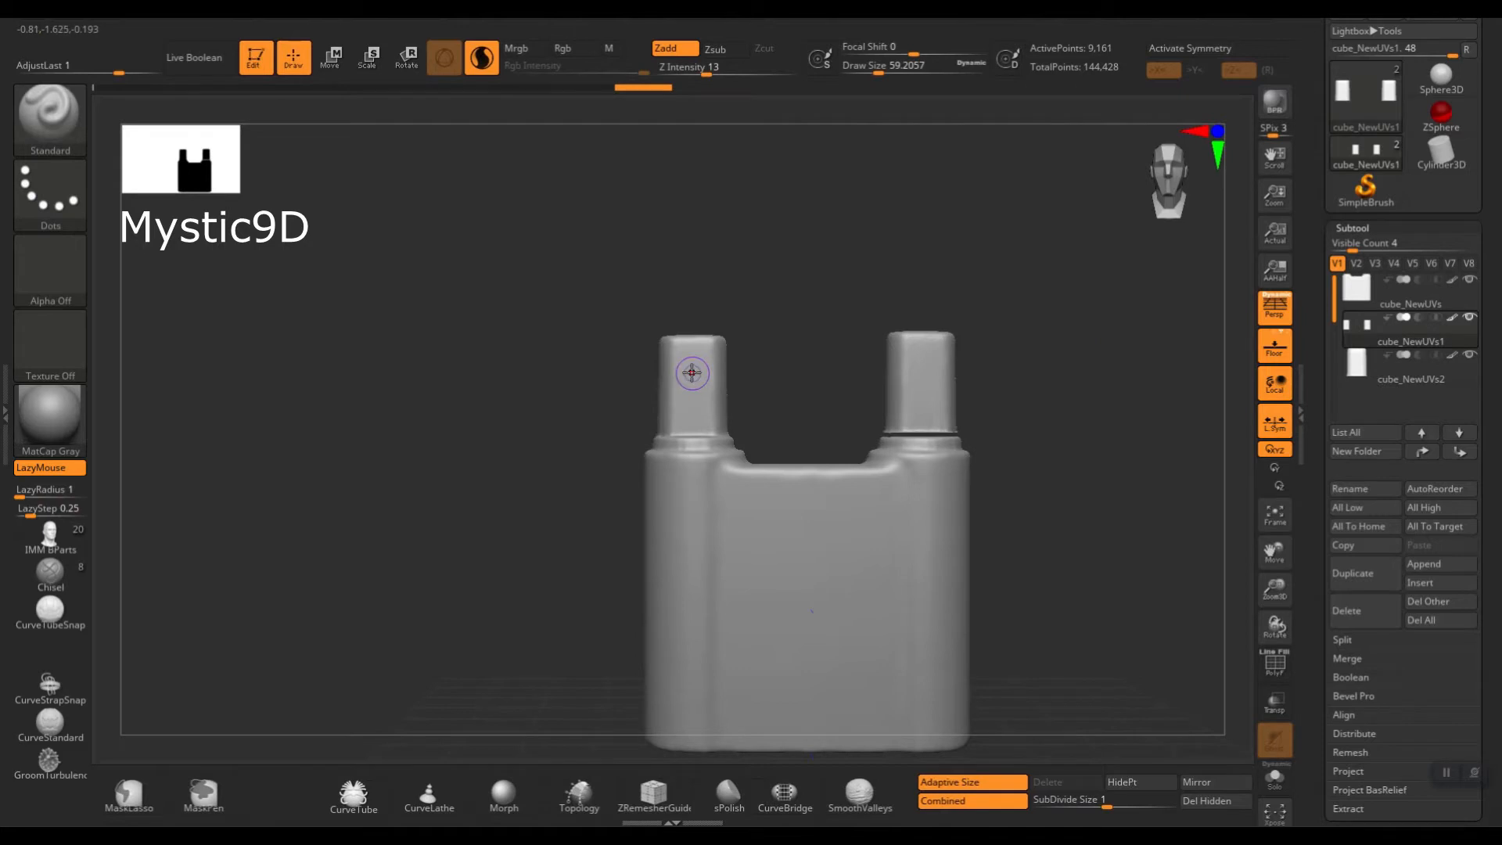
pyautogui.press('w')
pyautogui.click(922, 351)
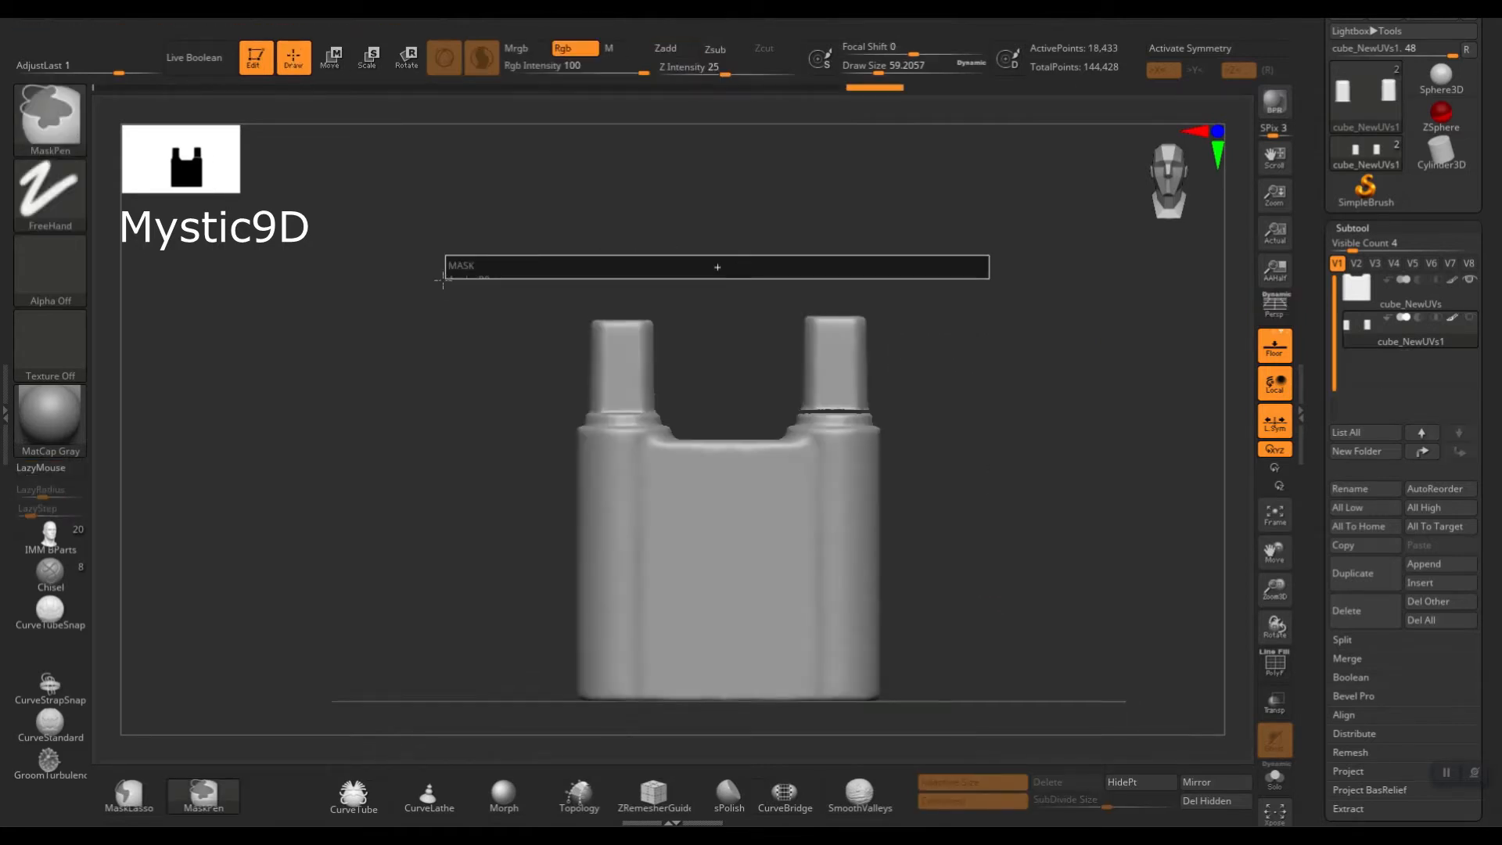
# Mask all but the tips of both posts, stretch them upward by about 0.98 with the Move gizmo, and clear the mask.
pyautogui.keyDown('ctrl'); pyautogui.moveTo(442, 280); pyautogui.dragTo(433, 326); pyautogui.keyUp('ctrl')
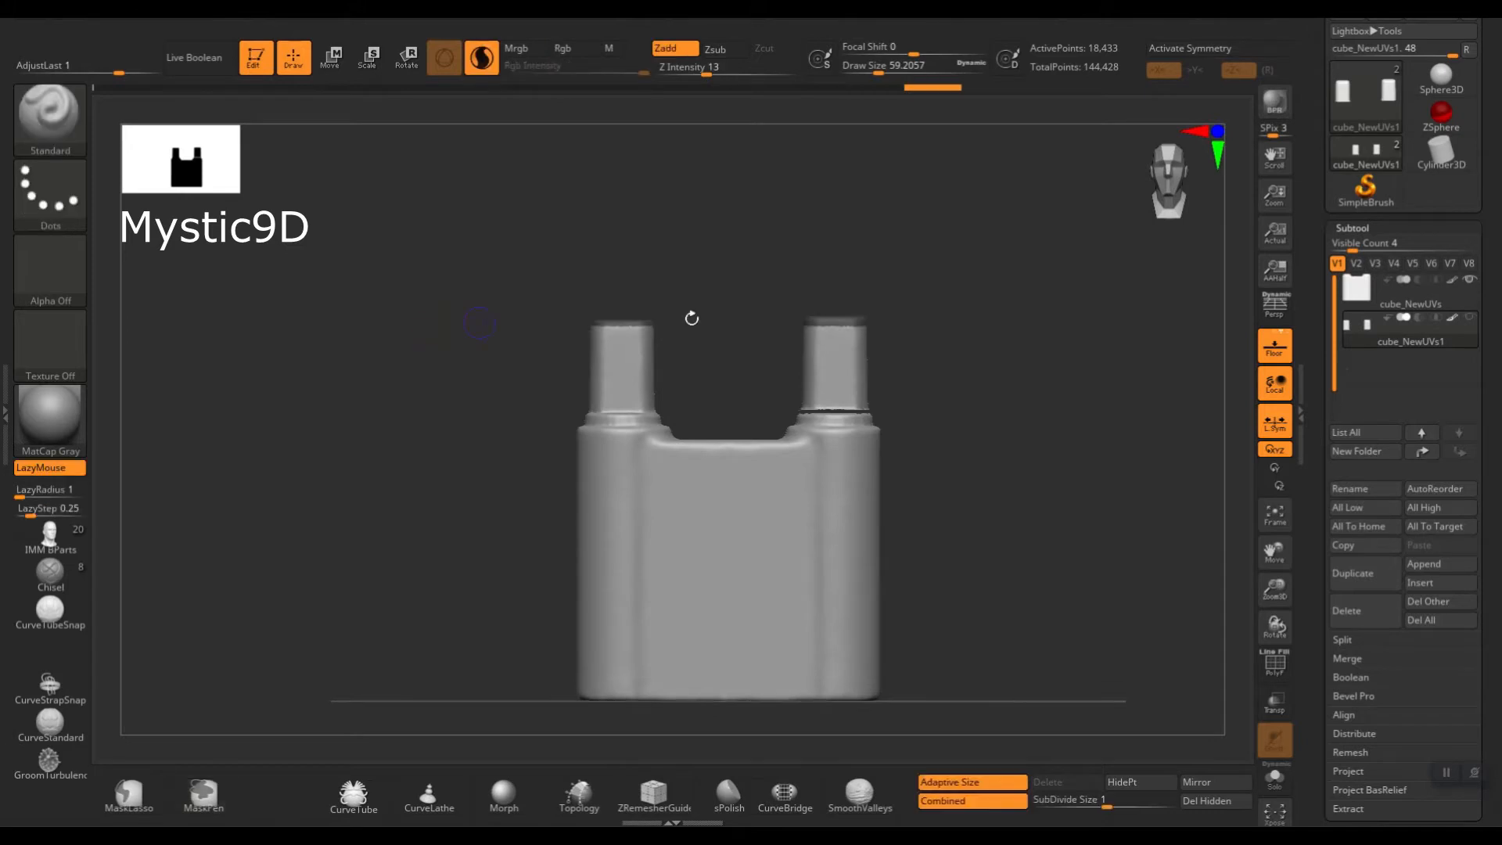
pyautogui.keyDown('alt'); pyautogui.moveTo(964, 316); pyautogui.dragTo(972, 403); pyautogui.keyUp('alt')
pyautogui.keyDown('ctrl'); pyautogui.click(972, 402); pyautogui.keyUp('ctrl')
pyautogui.press('w')
pyautogui.moveTo(640, 369); pyautogui.dragTo(640, 229)
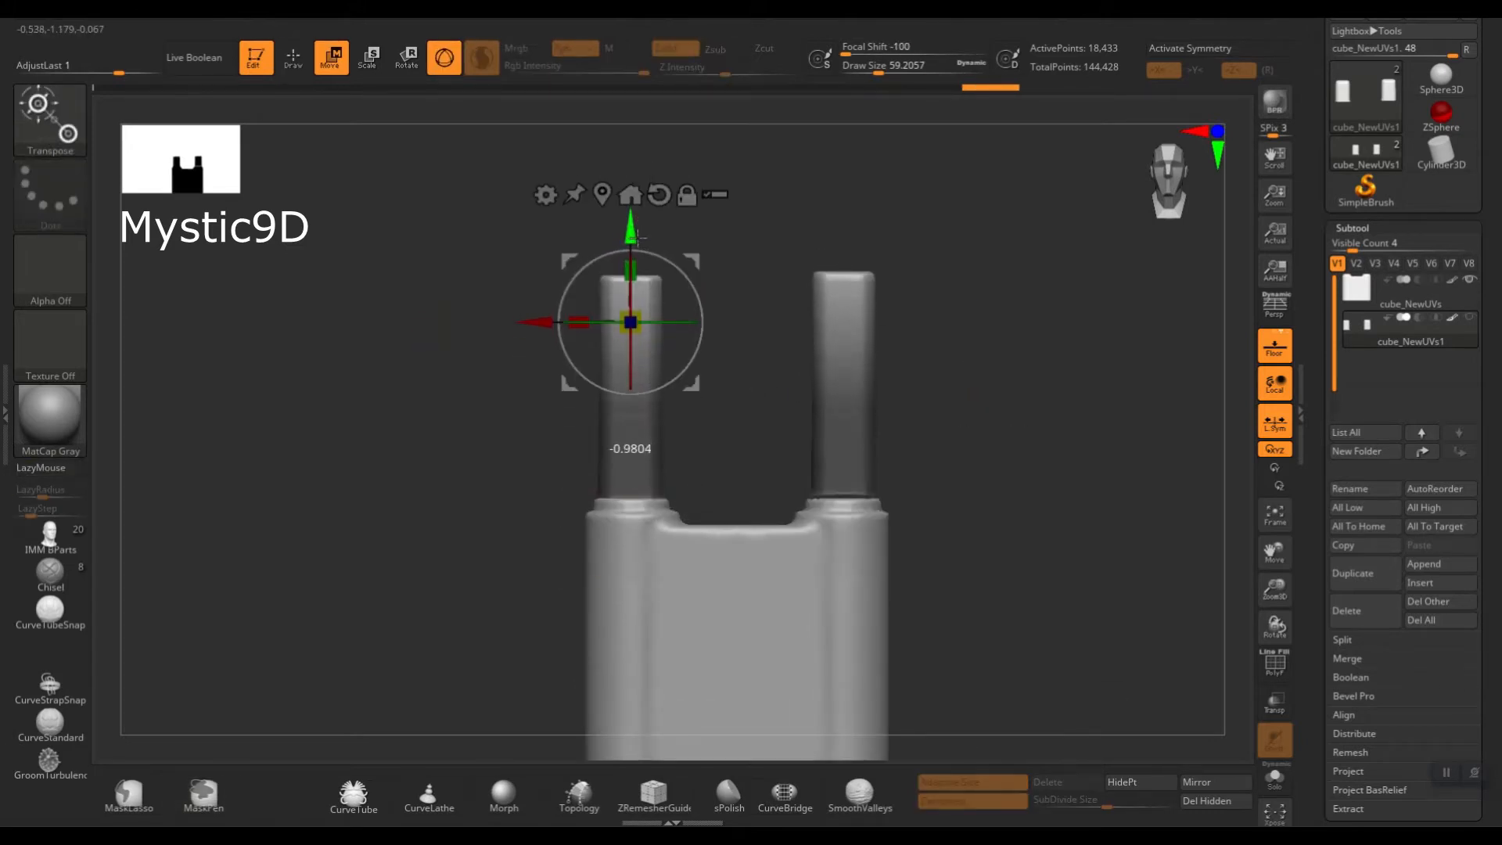
pyautogui.press('q')
pyautogui.keyDown('ctrl'); pyautogui.moveTo(976, 277); pyautogui.dragTo(996, 312); pyautogui.keyUp('ctrl')
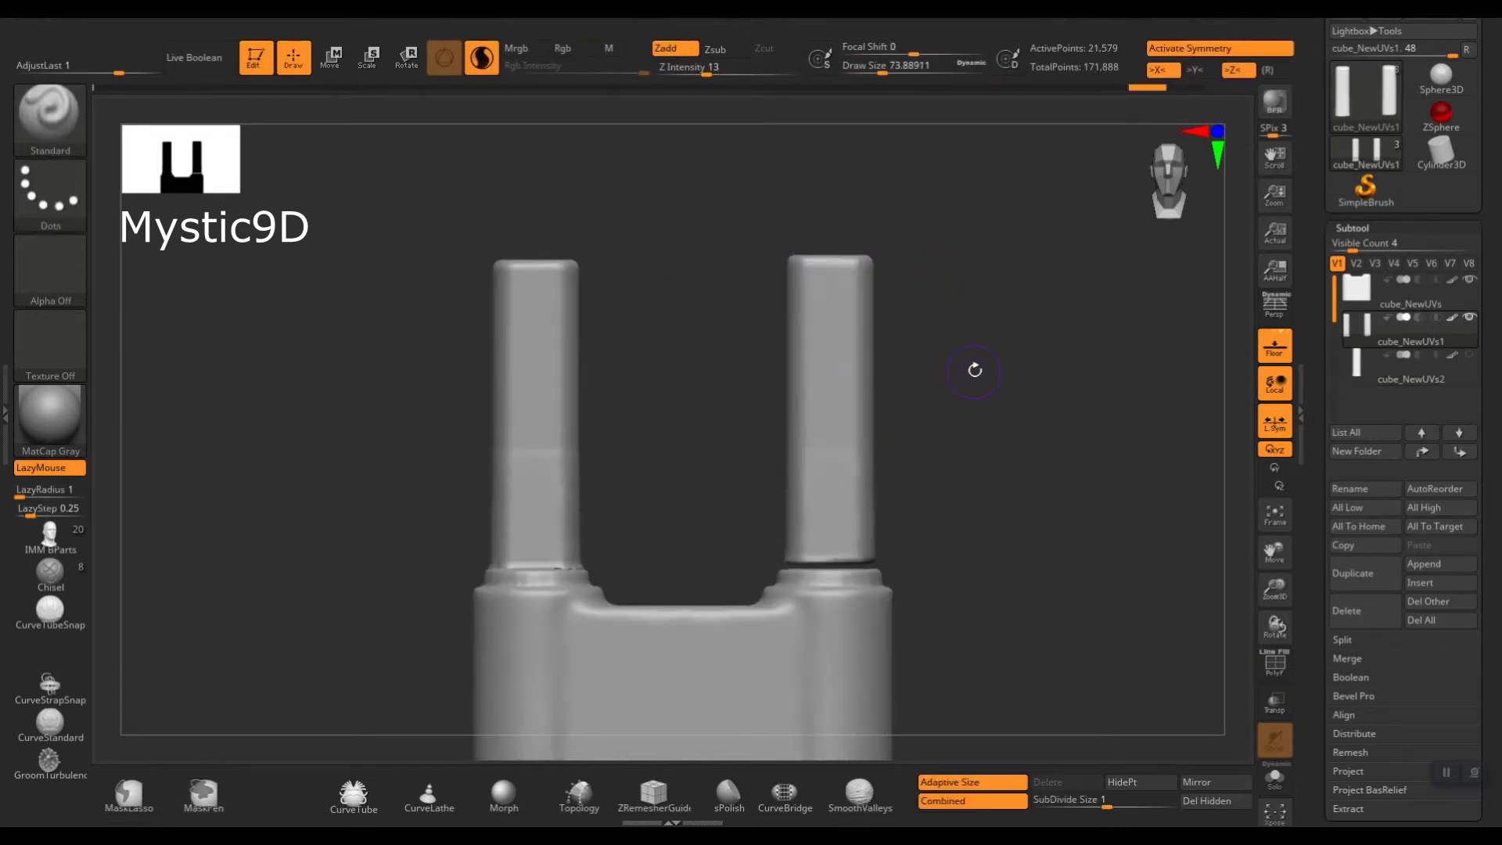
# Apply the Bend Curve deformer to the two mirrored posts.
pyautogui.press('w')
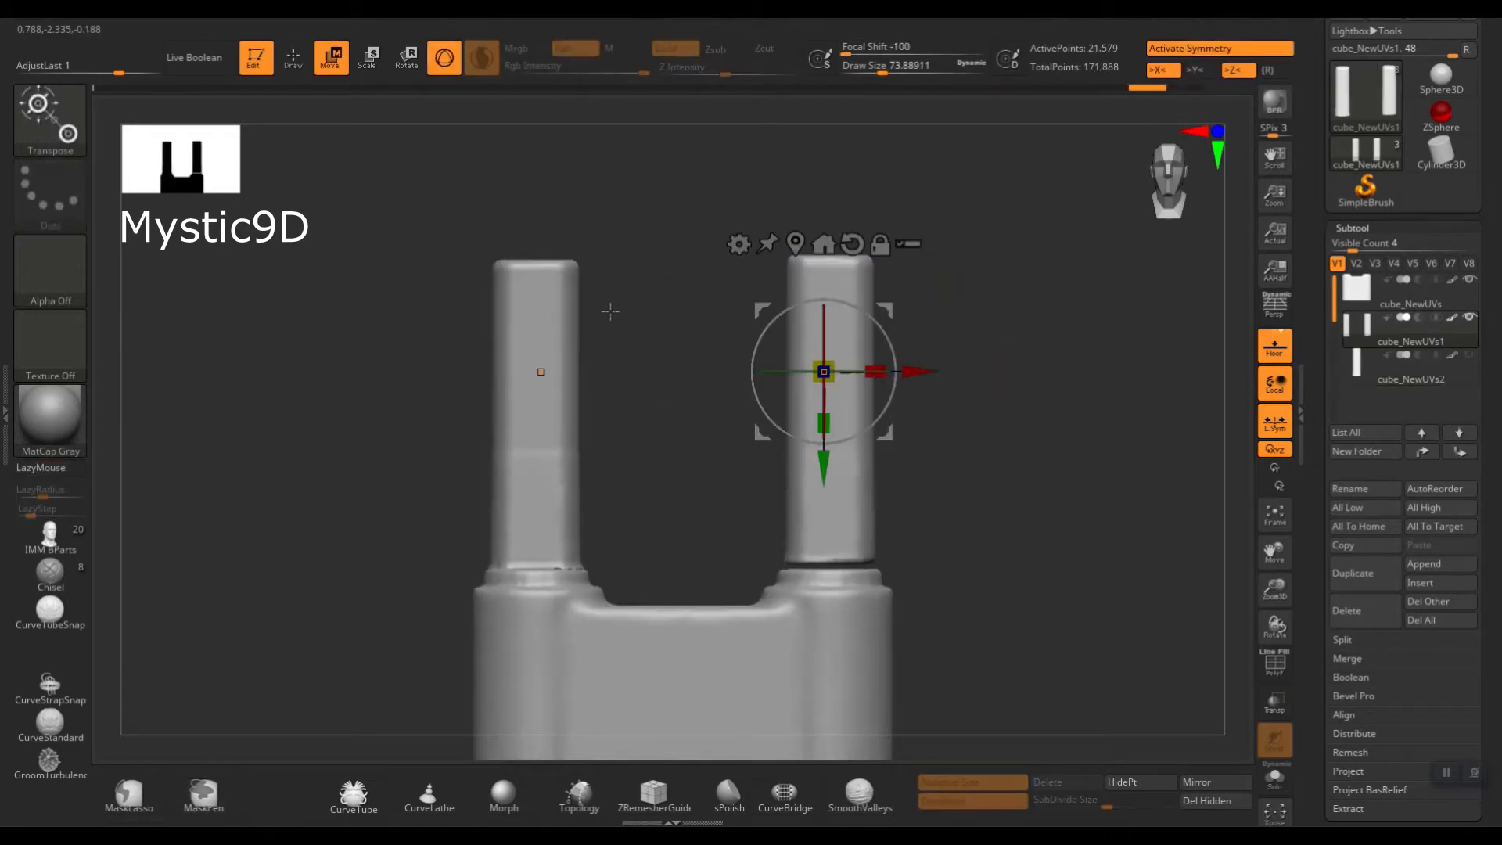
pyautogui.click(739, 245)
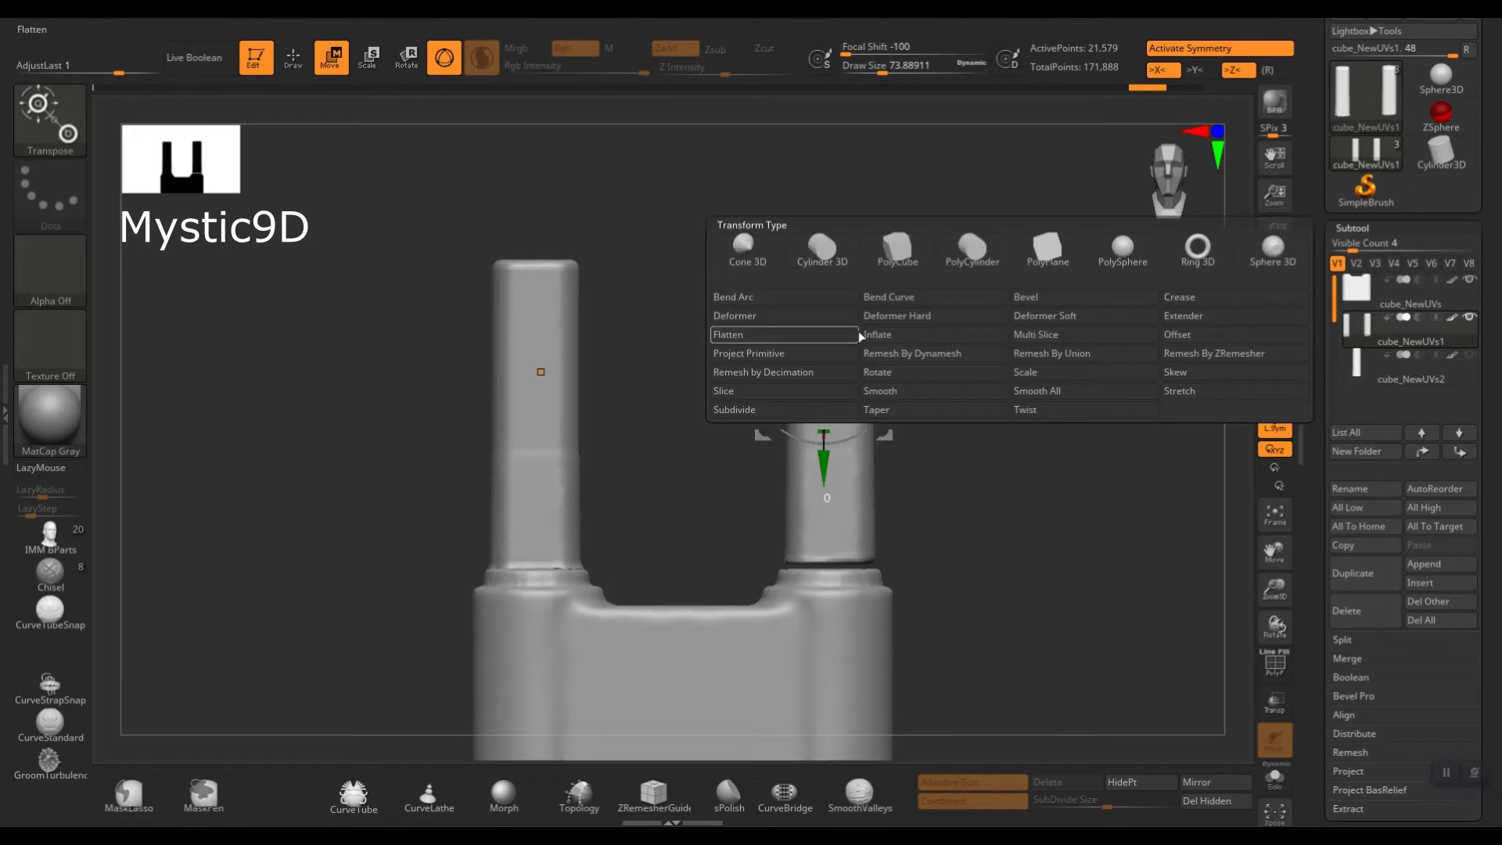
pyautogui.click(902, 317)
# Try bending the posts with the handles at the upper end of the bend curve, undoing both trials.
pyautogui.moveTo(827, 262); pyautogui.dragTo(795, 261)
pyautogui.hotkey('ctrl', 'z')
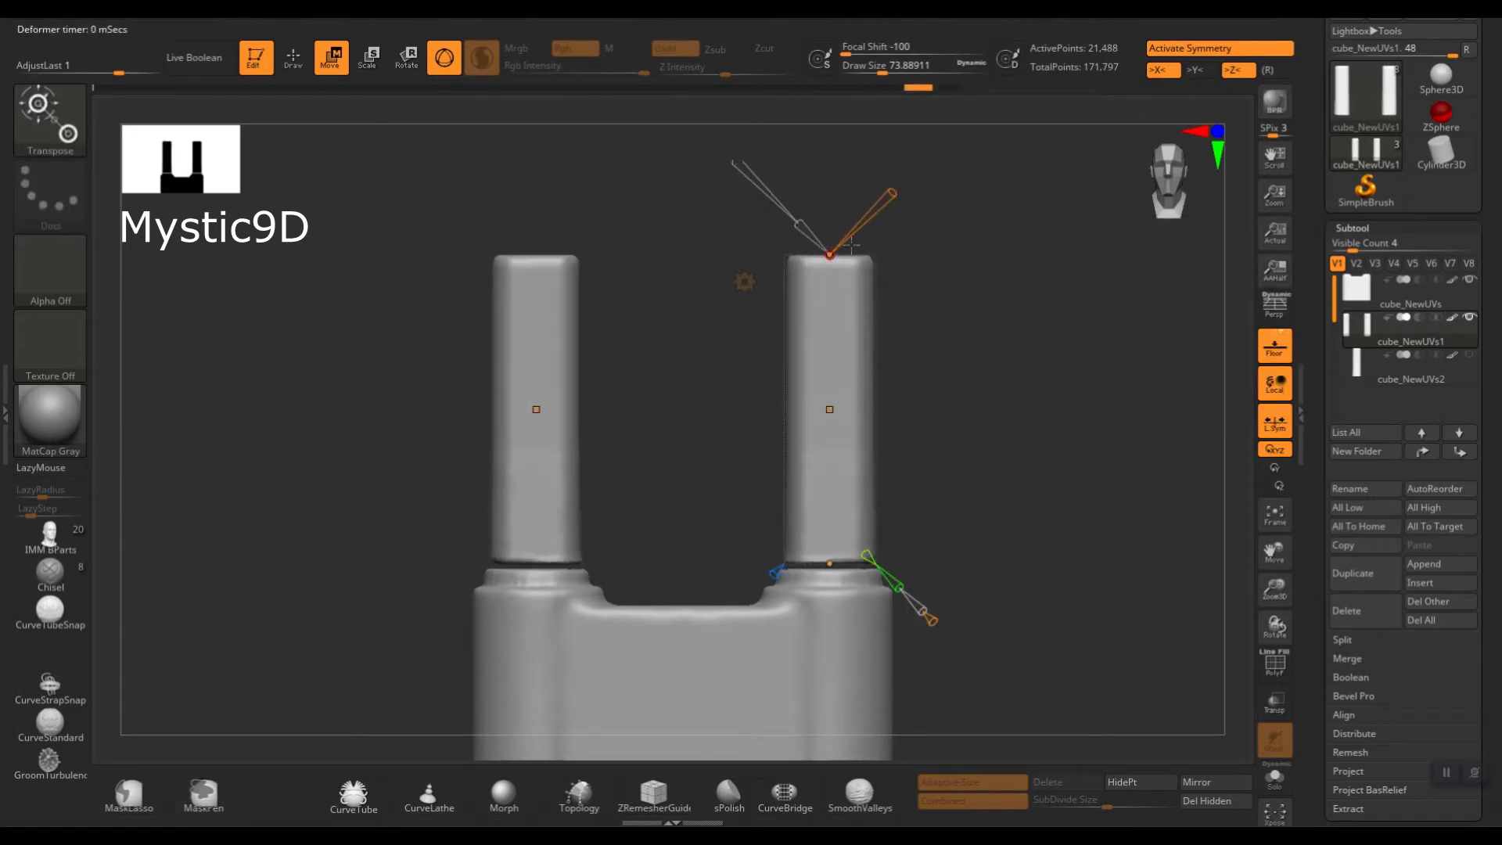
pyautogui.moveTo(884, 198); pyautogui.dragTo(835, 239)
pyautogui.hotkey('ctrl', 'z')
# Bend the upper halves of both posts inward with the curve points until their ends meet in an arch.
pyautogui.moveTo(831, 256); pyautogui.dragTo(805, 337)
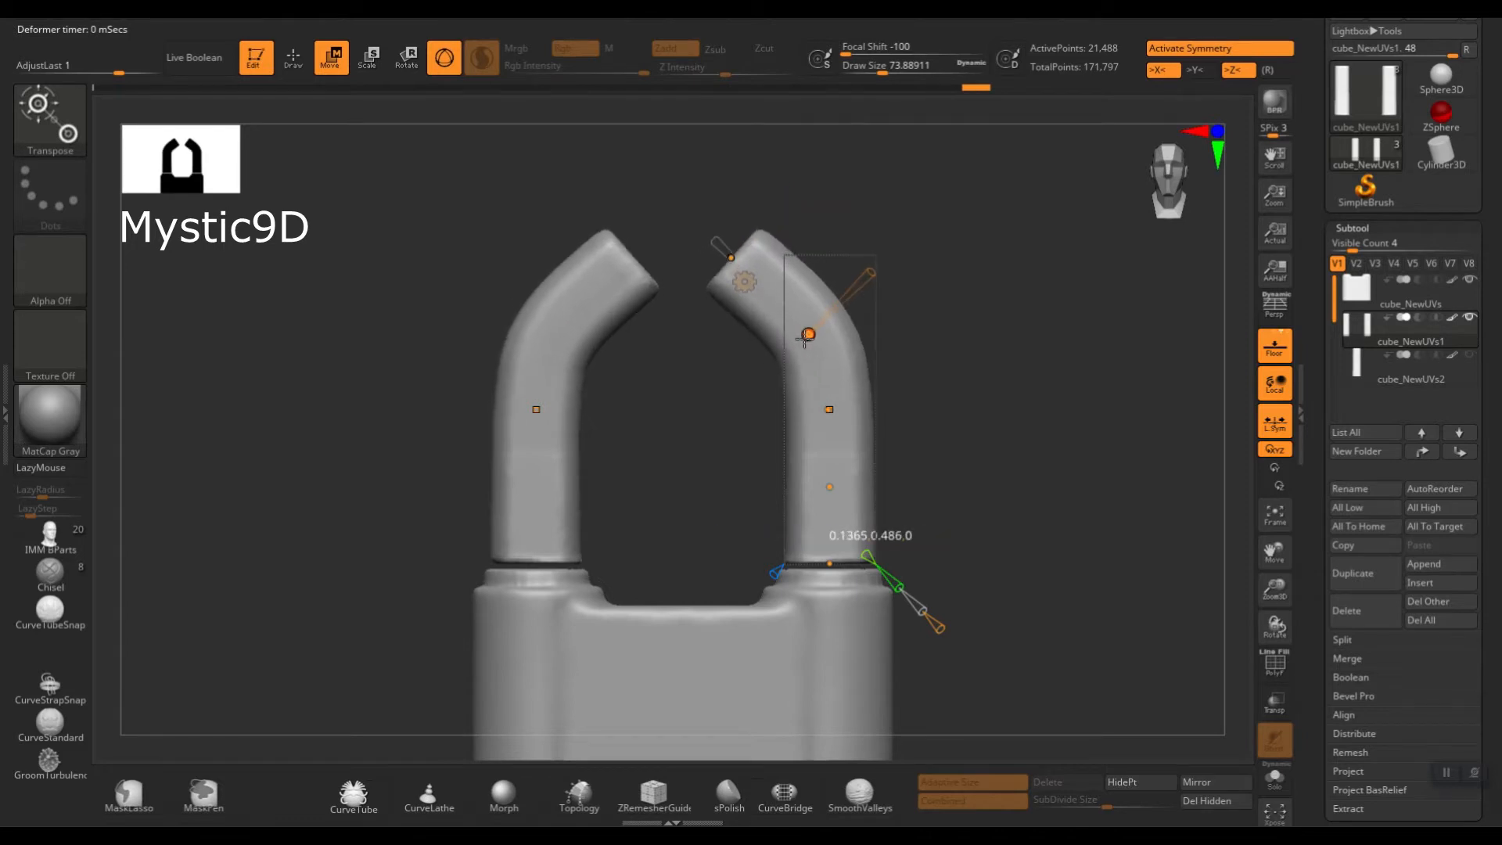
pyautogui.moveTo(731, 257); pyautogui.dragTo(701, 282)
pyautogui.moveTo(805, 338); pyautogui.dragTo(774, 311)
pyautogui.moveTo(705, 277); pyautogui.dragTo(677, 290)
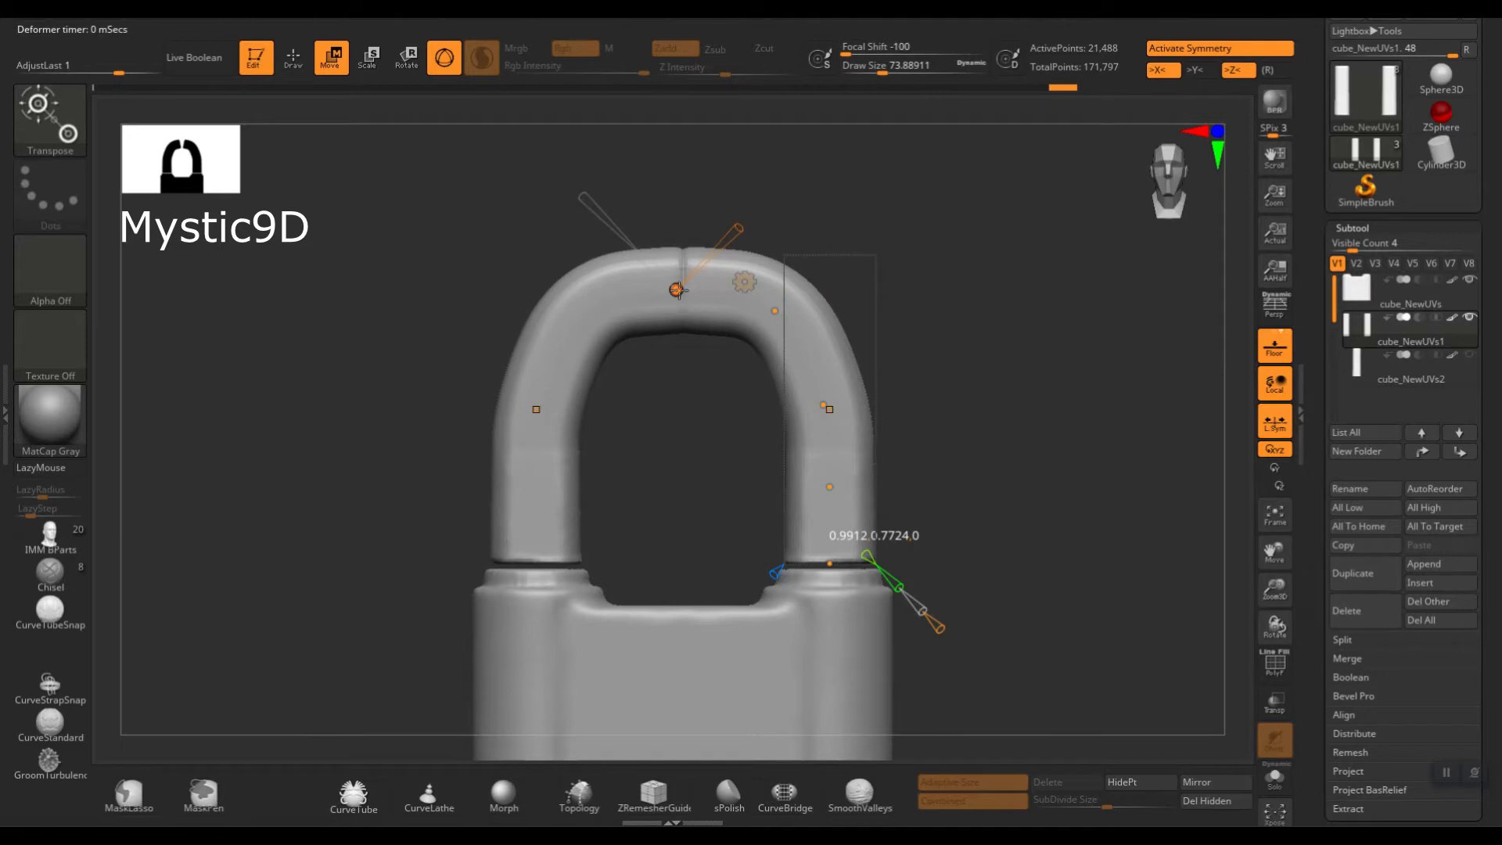
# Fine-tune the upper and middle bend curve points to even out the roundness of the arch.
pyautogui.moveTo(774, 310); pyautogui.dragTo(774, 320)
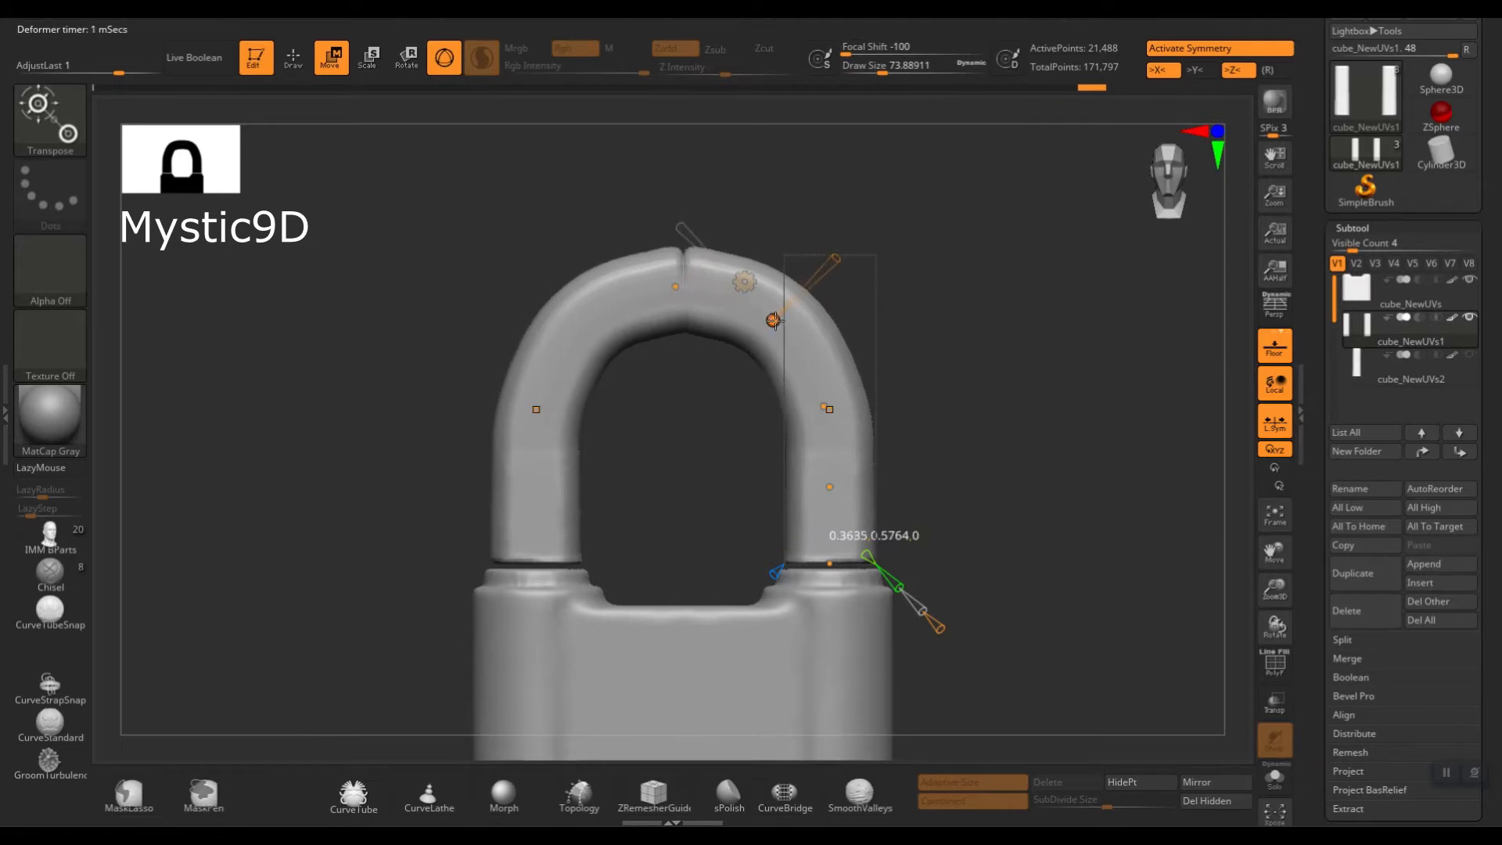
pyautogui.moveTo(825, 407); pyautogui.dragTo(822, 406)
pyautogui.moveTo(772, 320)
pyautogui.mouseDown()
pyautogui.moveTo(781, 335)
pyautogui.moveTo(772, 316)
pyautogui.mouseUp()
pyautogui.moveTo(832, 482); pyautogui.dragTo(823, 400)
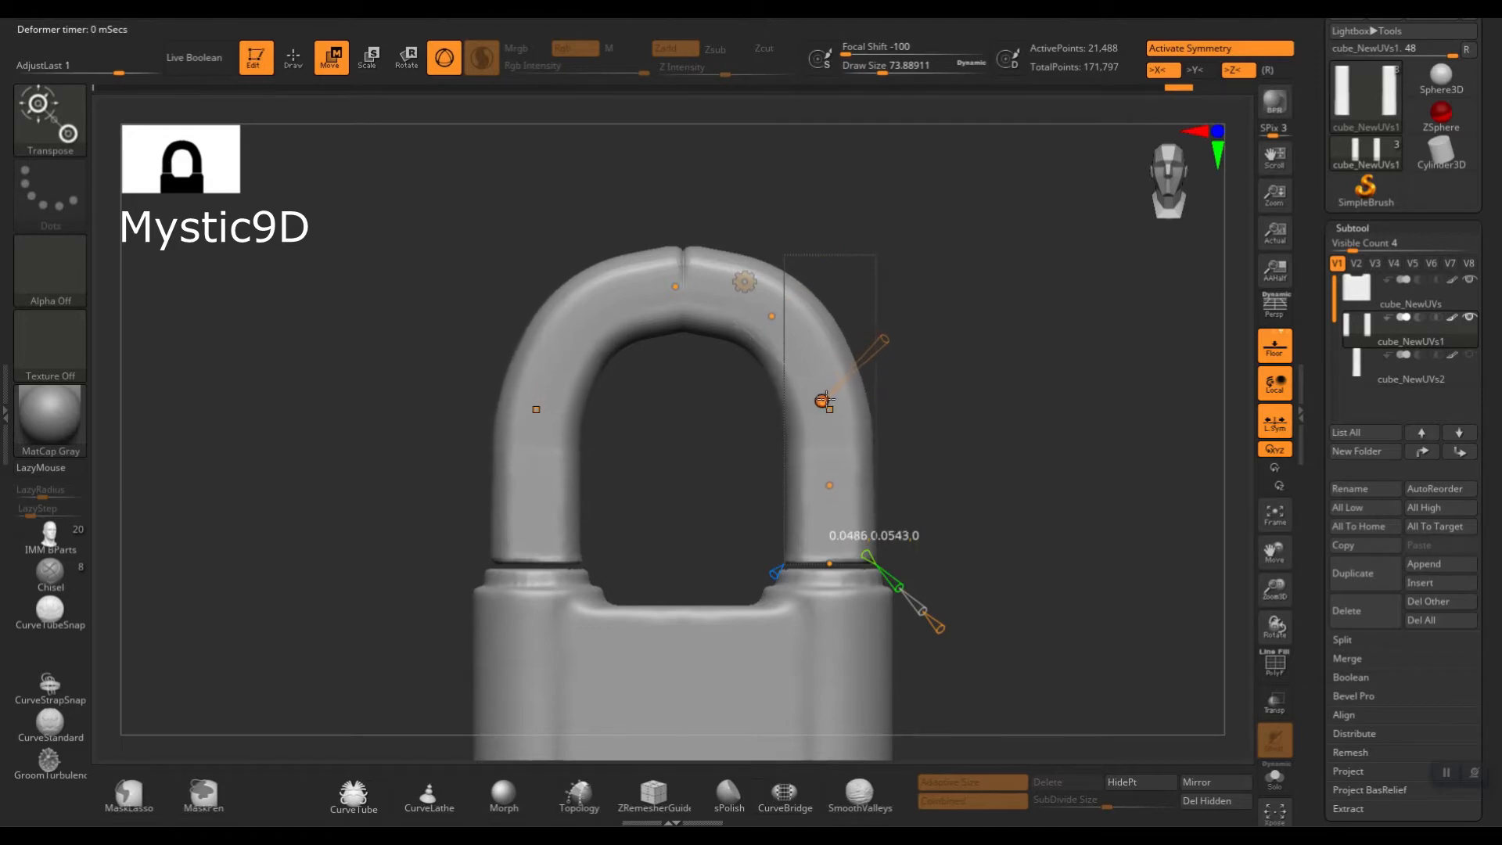
# Reposition the end, shoulder and leg points of the bend curve so the two posts merge at the arch's peak.
pyautogui.moveTo(772, 316); pyautogui.dragTo(666, 287)
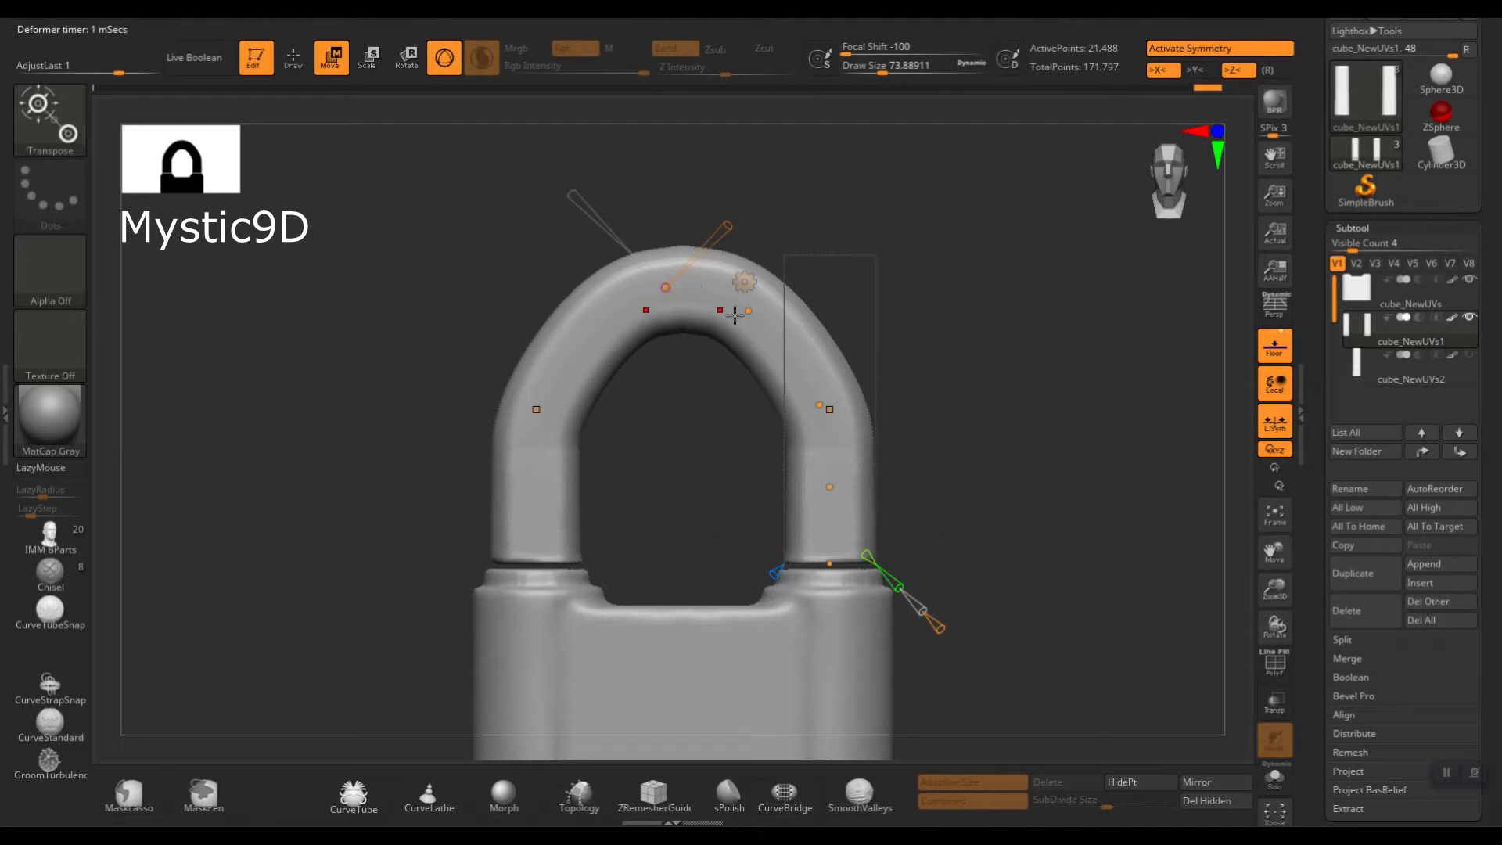
pyautogui.moveTo(748, 312)
pyautogui.mouseDown()
pyautogui.moveTo(787, 339)
pyautogui.moveTo(769, 330)
pyautogui.mouseUp()
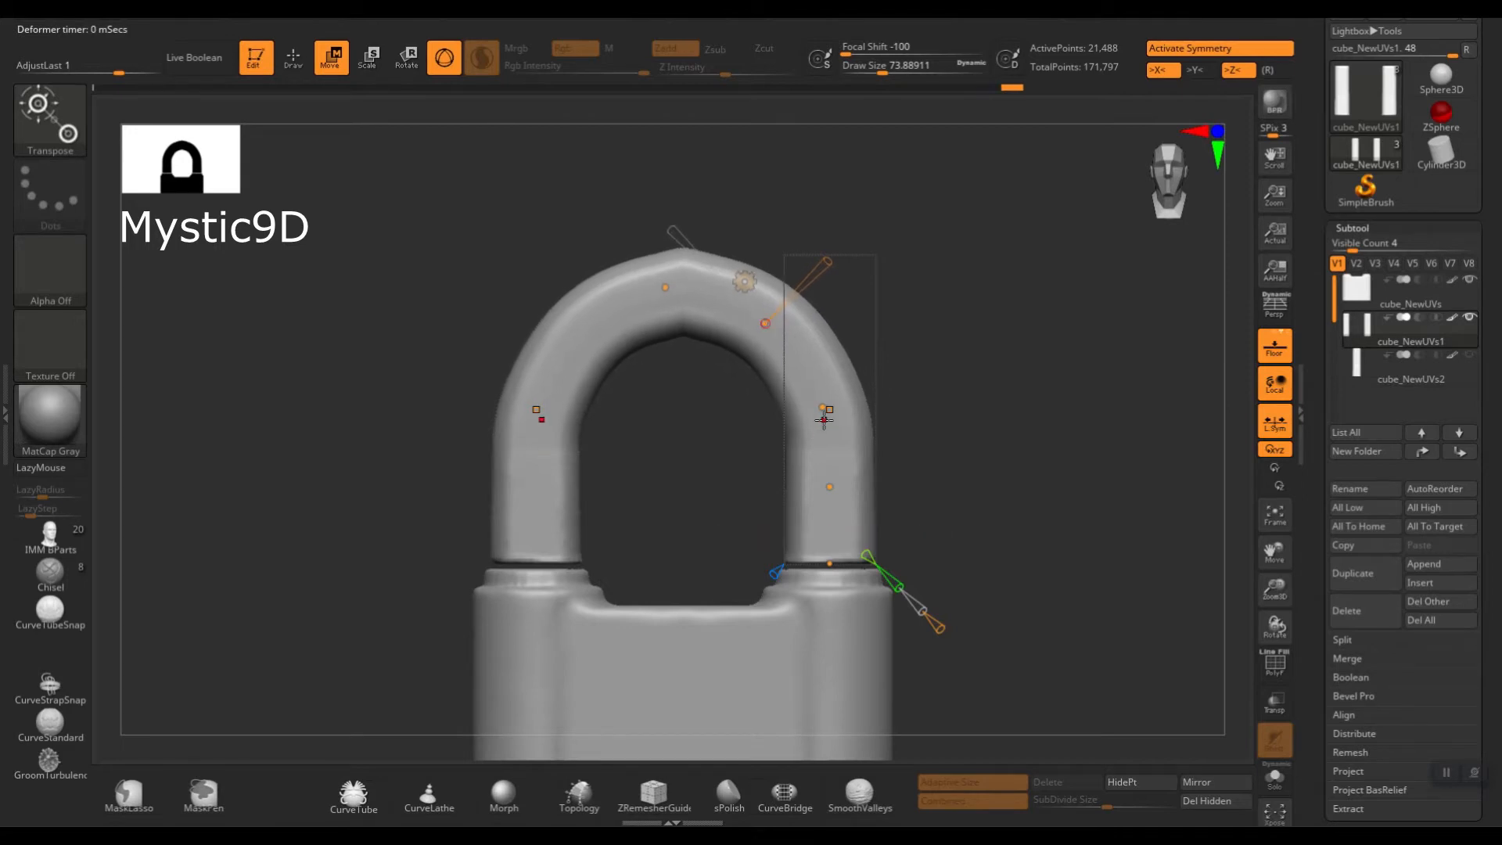
pyautogui.moveTo(823, 407); pyautogui.dragTo(816, 395)
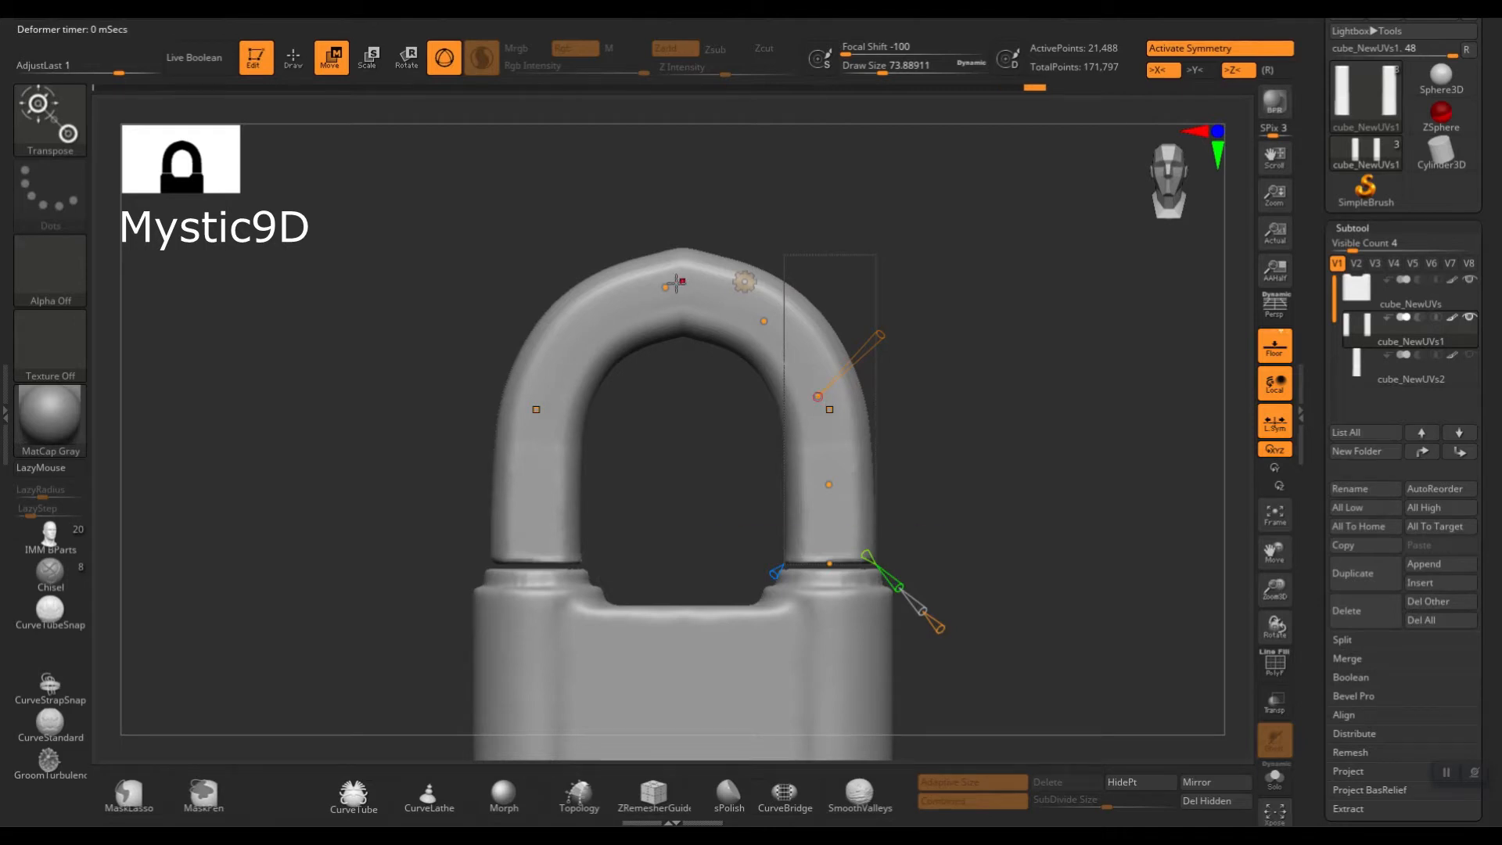
# Accept the Bend Curve deformation on the shackle and return to draw mode.
pyautogui.moveTo(988, 445); pyautogui.dragTo(987, 377)
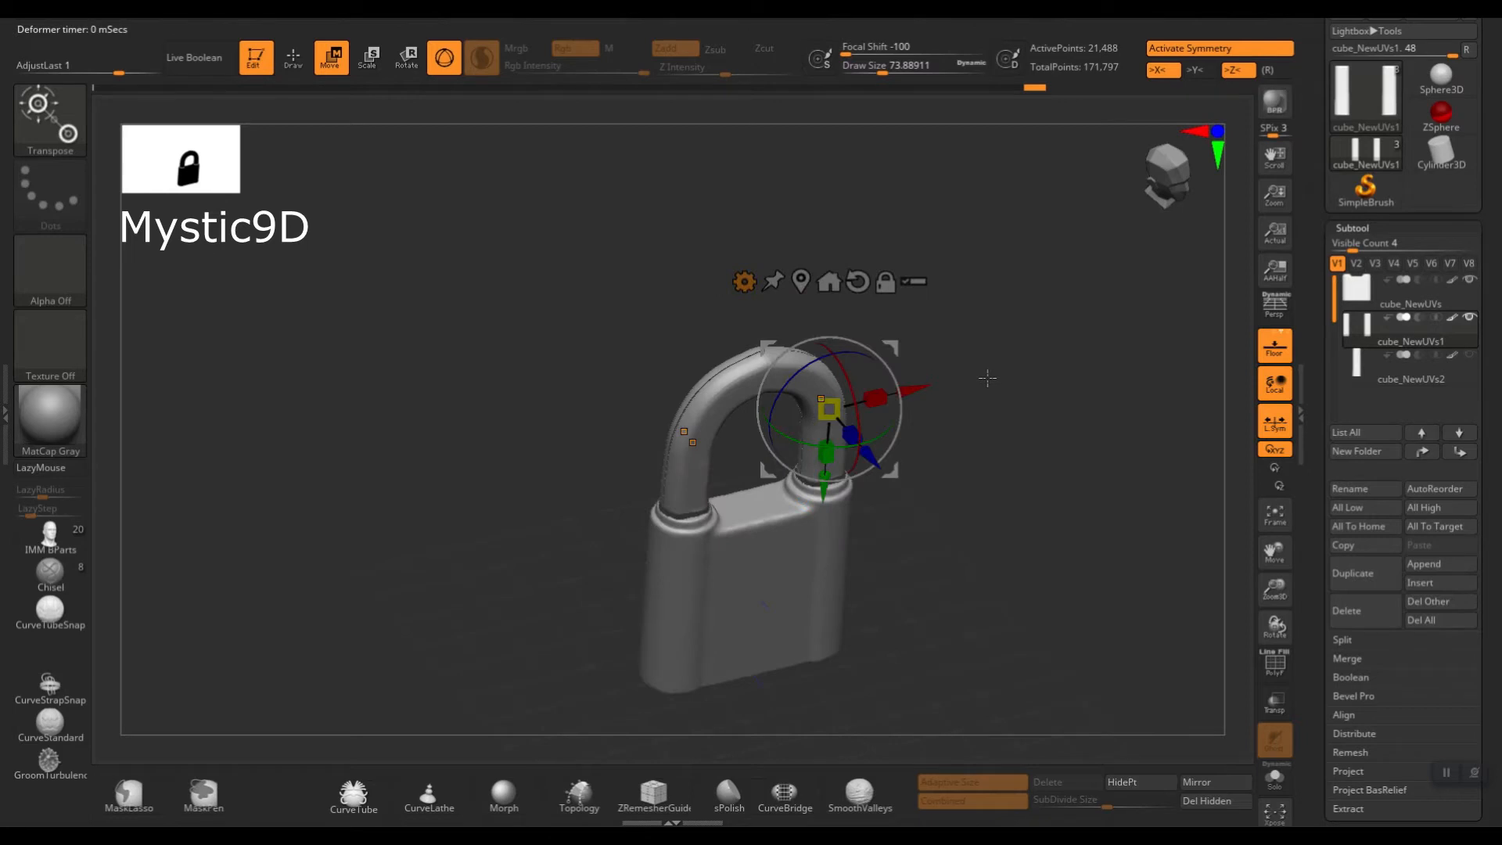
pyautogui.press('q')
pyautogui.press('w')
pyautogui.click(801, 281)
pyautogui.click(744, 281)
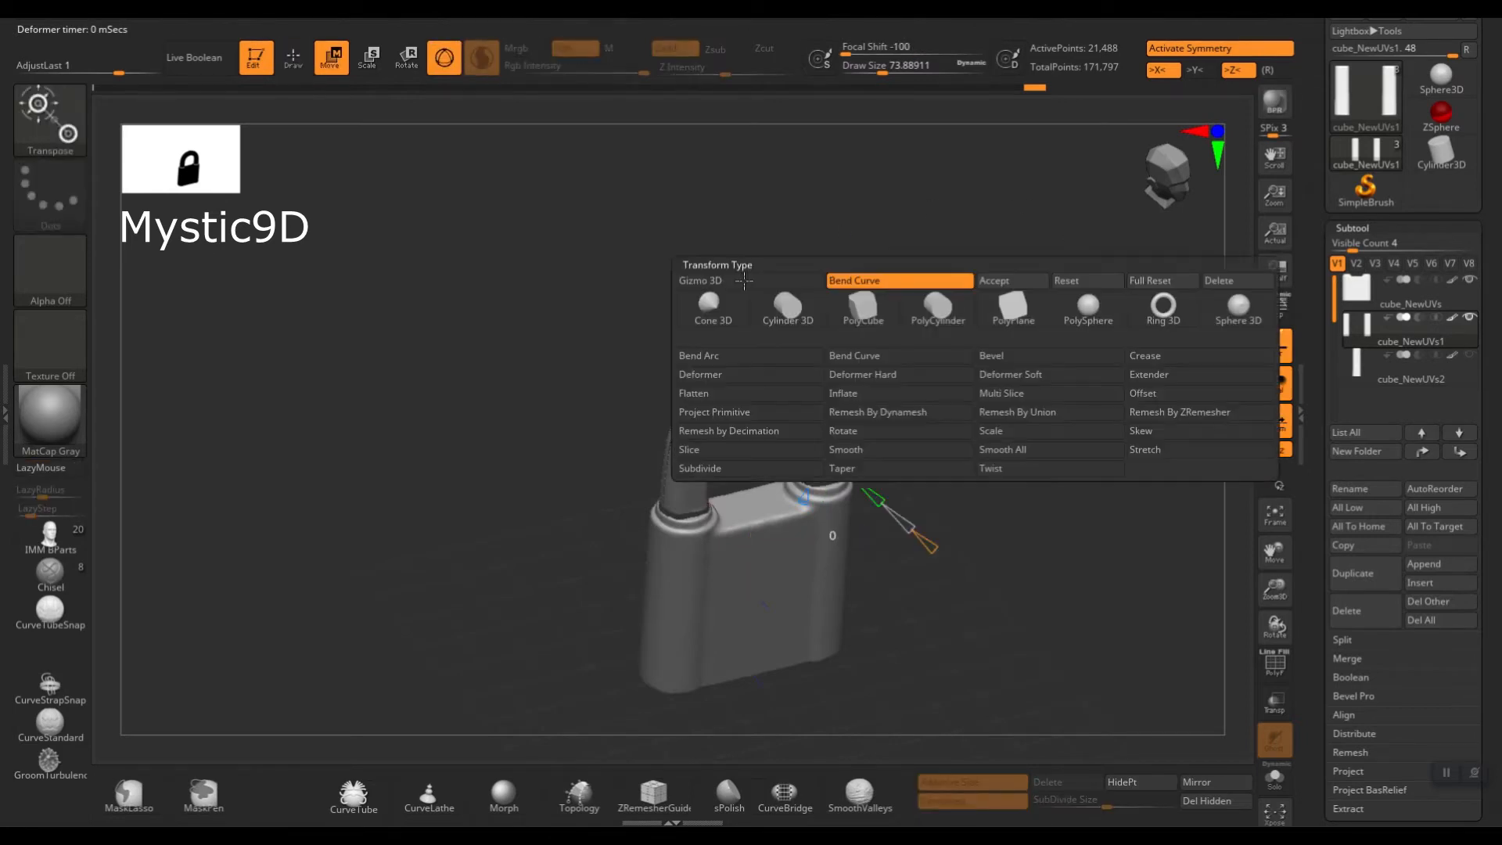
pyautogui.click(997, 281)
pyautogui.press('q')
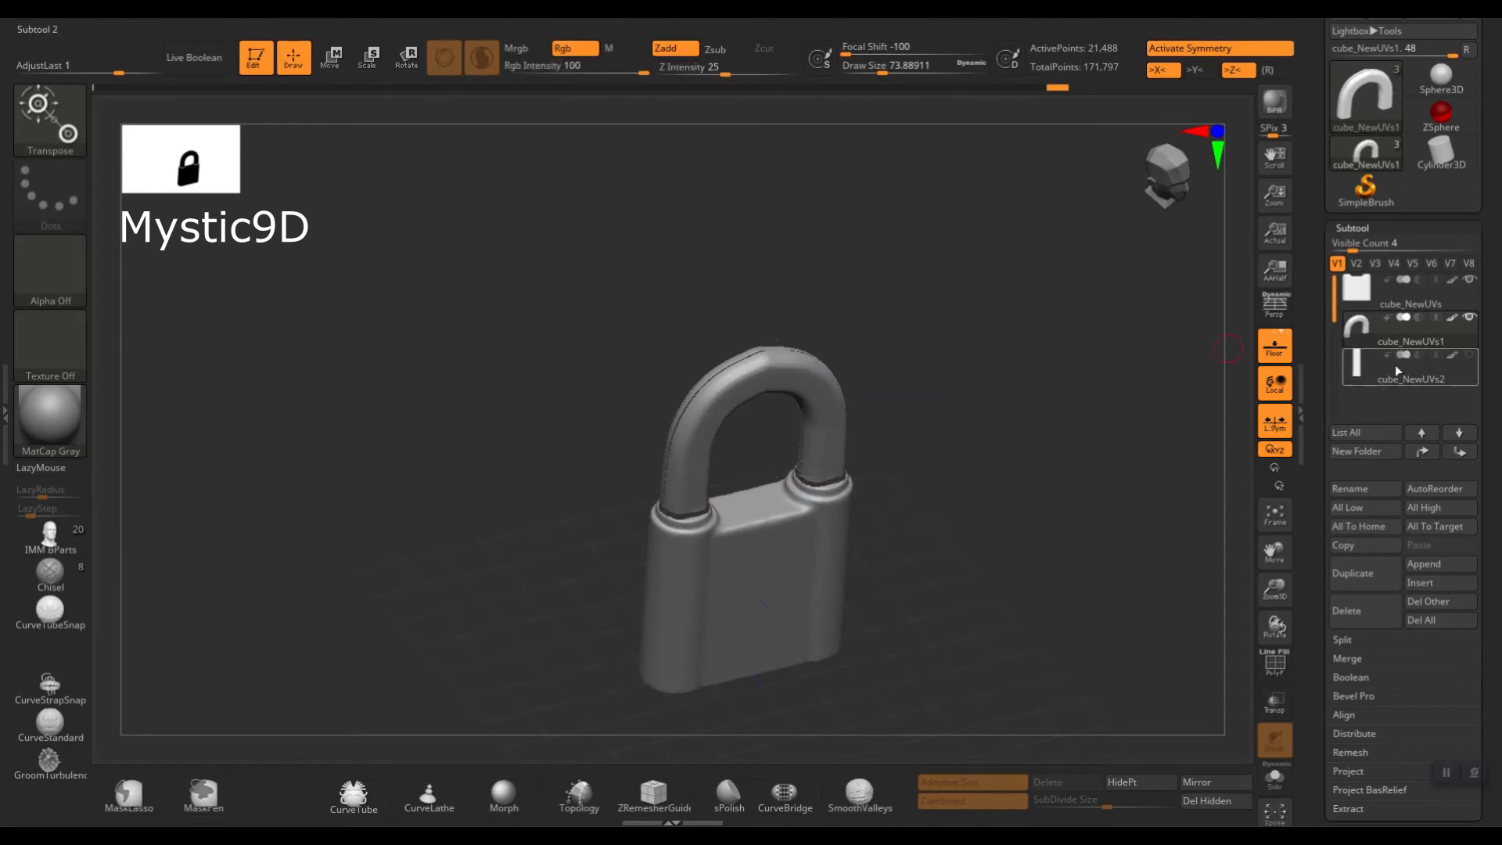
# Delete the leftover straight post subtool cube_NewUVs2.
pyautogui.click(1394, 364)
pyautogui.press('space')
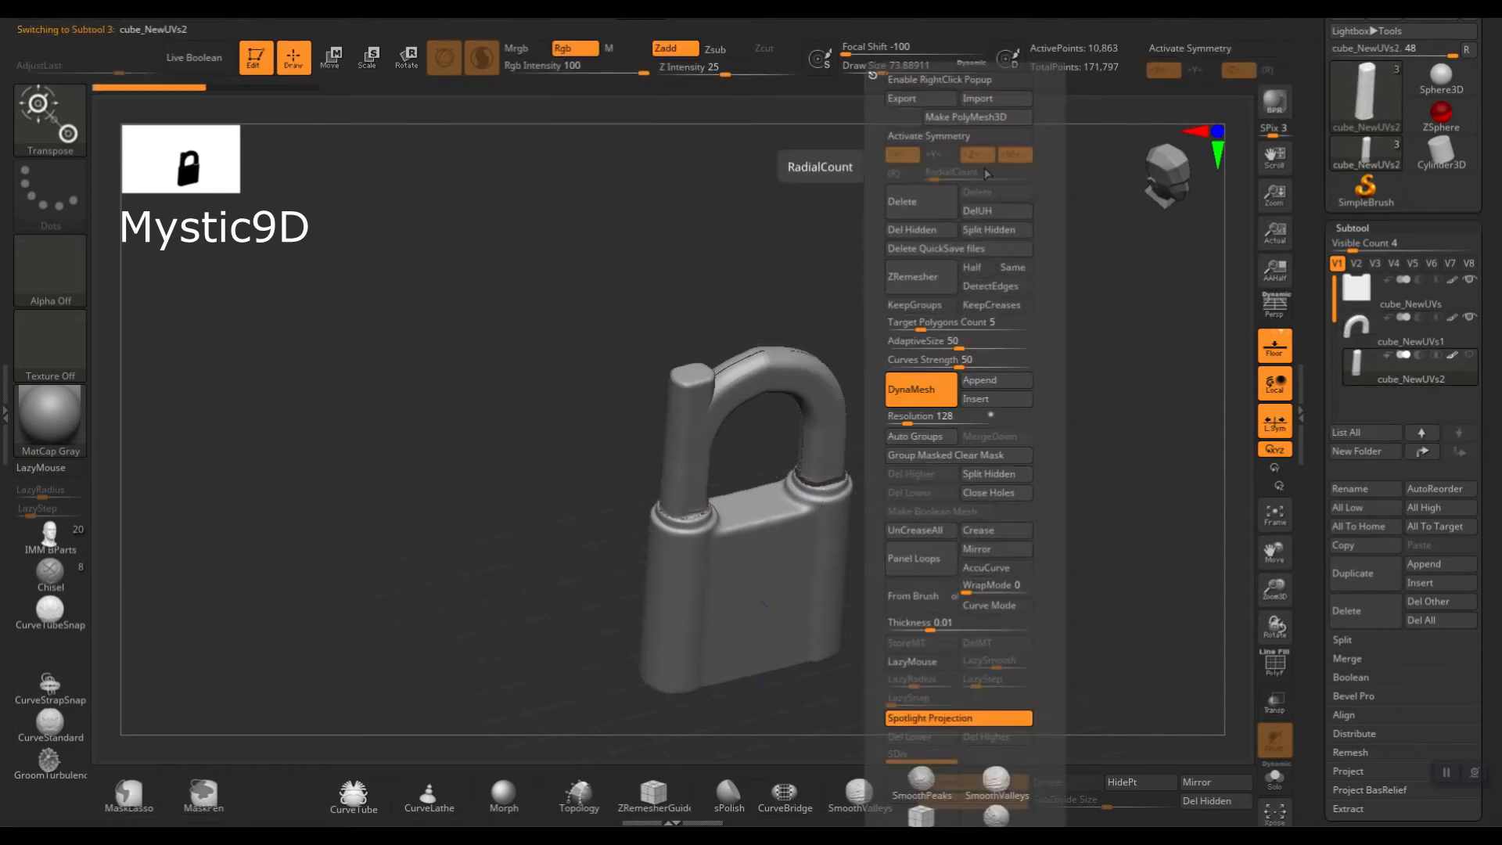
pyautogui.click(908, 201)
pyautogui.click(872, 220)
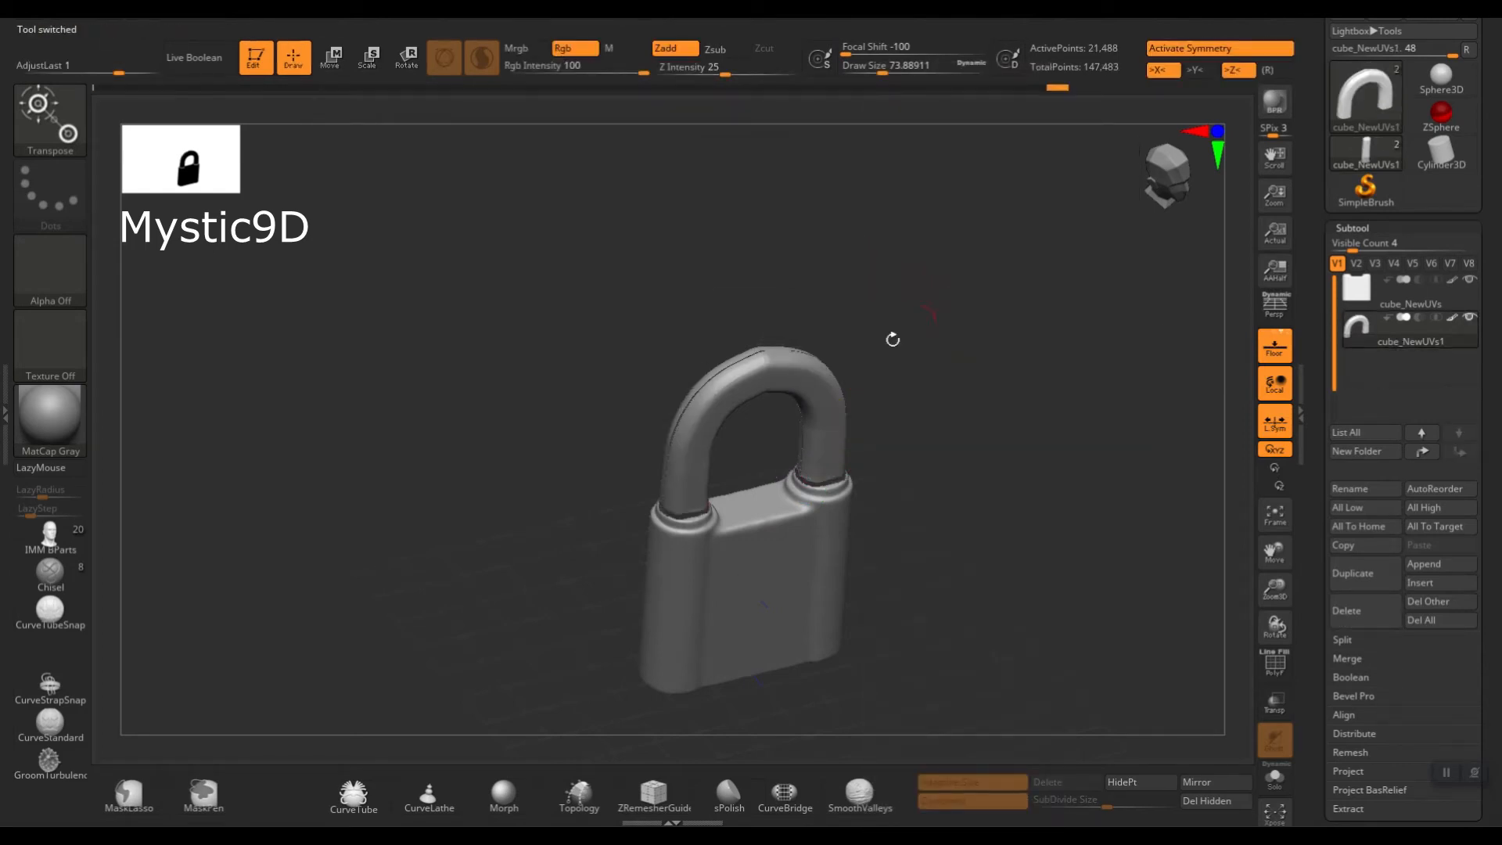
# Smooth the joint between the two shackle halves at the arch's crown with a draw size of about 94.
pyautogui.keyDown('ctrl'); pyautogui.moveTo(871, 326); pyautogui.dragTo(881, 423, button='right'); pyautogui.keyUp('ctrl')
pyautogui.keyDown('ctrl'); pyautogui.moveTo(978, 305); pyautogui.dragTo(1013, 332); pyautogui.keyUp('ctrl')
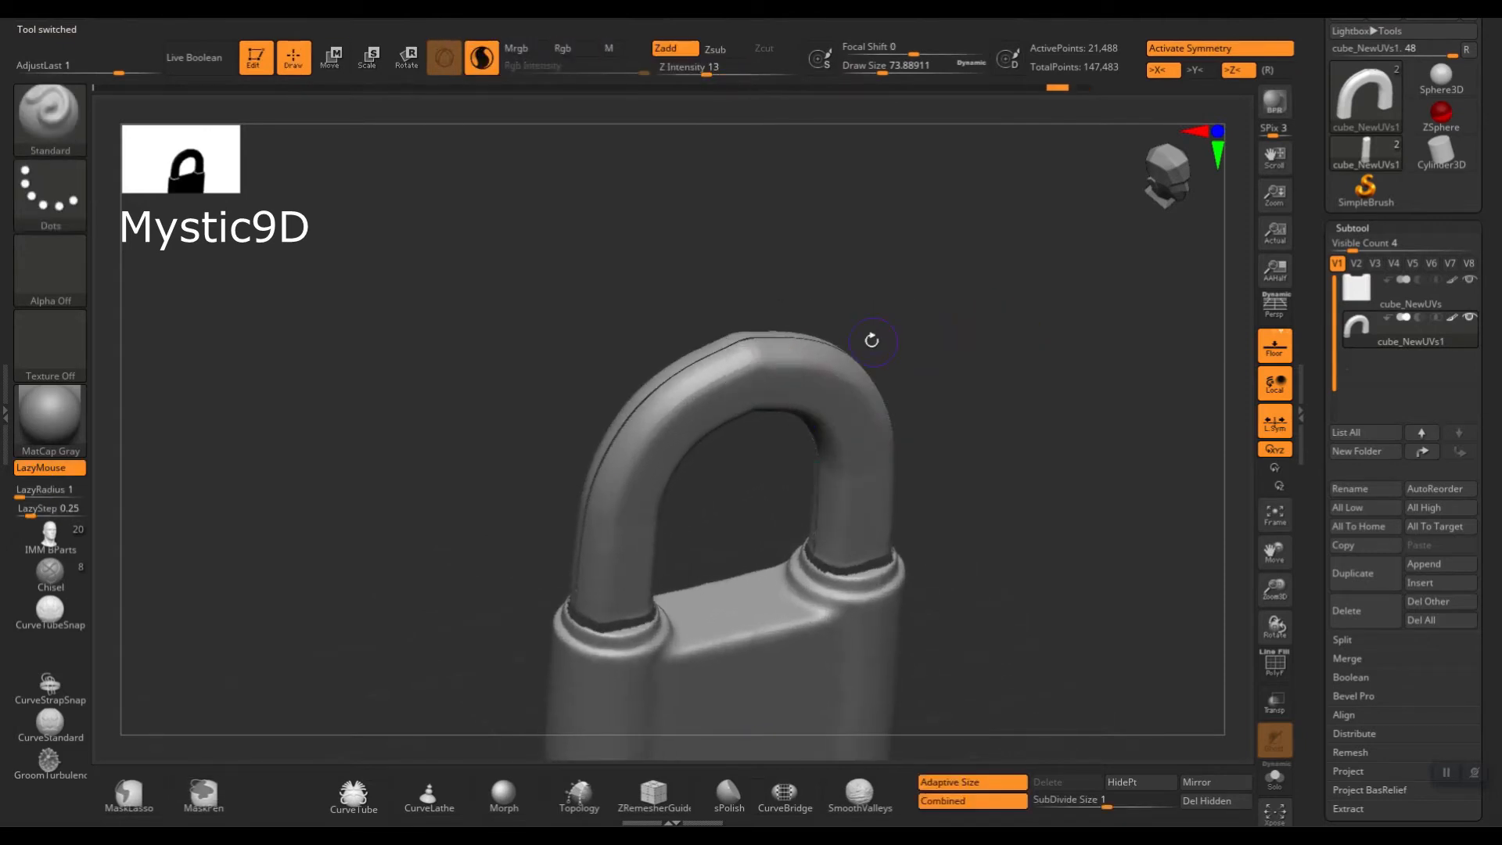
pyautogui.moveTo(903, 339); pyautogui.dragTo(900, 380)
pyautogui.keyDown('shift'); pyautogui.moveTo(1070, 388); pyautogui.dragTo(942, 318); pyautogui.keyUp('shift')
pyautogui.keyDown('ctrl'); pyautogui.moveTo(851, 381); pyautogui.dragTo(851, 414, button='right'); pyautogui.keyUp('ctrl')
pyautogui.press('s')
pyautogui.moveTo(759, 281); pyautogui.dragTo(765, 283)
pyautogui.keyDown('alt'); pyautogui.moveTo(704, 257); pyautogui.dragTo(730, 301, button='right'); pyautogui.keyUp('alt')
pyautogui.keyDown('shift'); pyautogui.moveTo(716, 251); pyautogui.dragTo(714, 242); pyautogui.keyUp('shift')
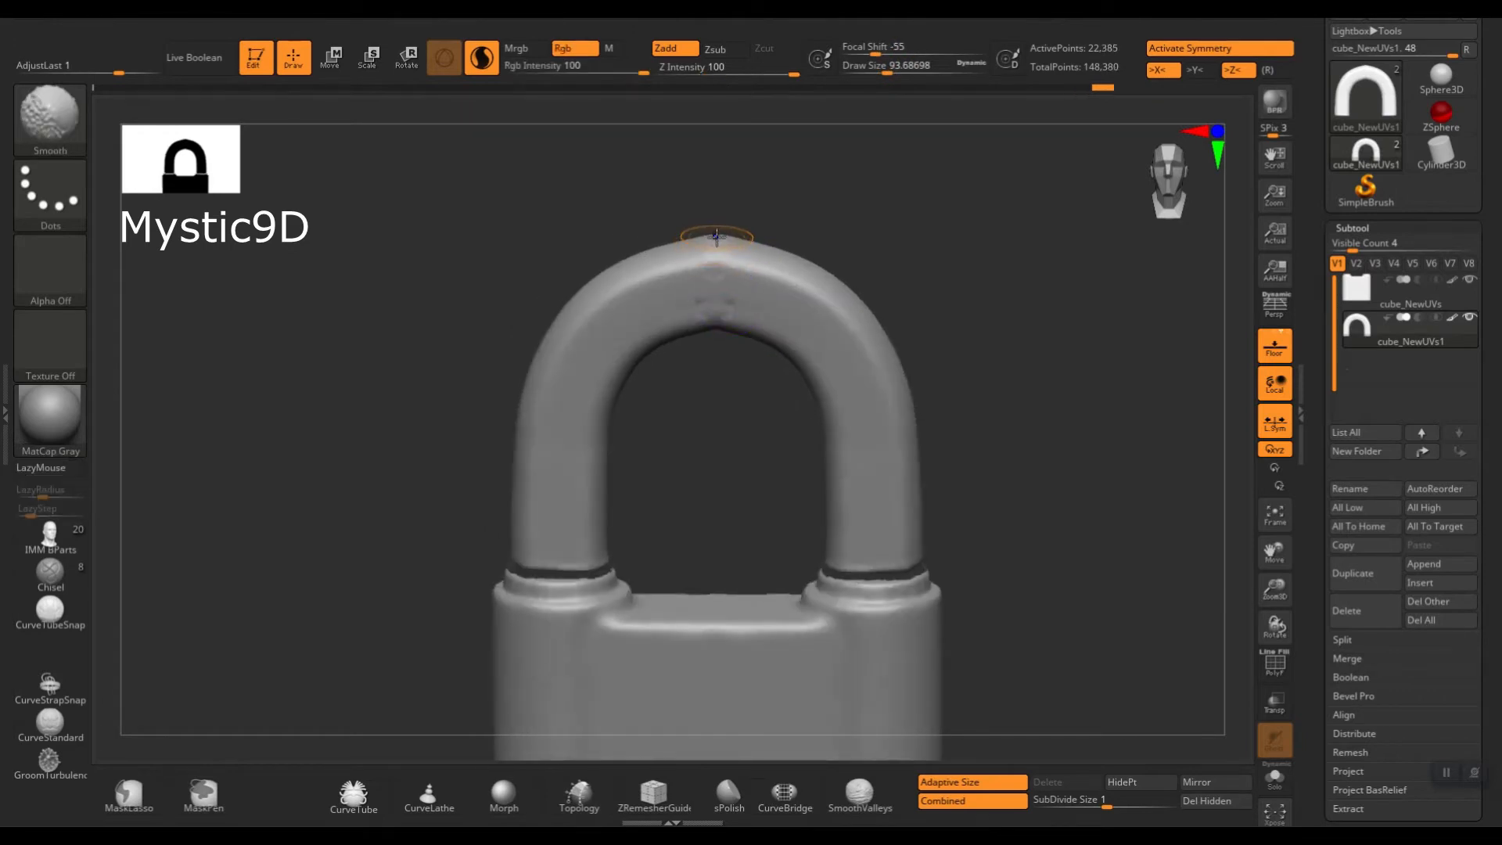
# Smooth the inner peak of the arch and the shackle's legs with a draw size of about 87.
pyautogui.moveTo(735, 222); pyautogui.dragTo(724, 261, button='right')
pyautogui.press('s')
pyautogui.moveTo(717, 261); pyautogui.dragTo(861, 293)
pyautogui.keyDown('shift'); pyautogui.moveTo(725, 317); pyautogui.dragTo(762, 329); pyautogui.keyUp('shift')
pyautogui.moveTo(858, 411); pyautogui.dragTo(859, 378, button='right')
pyautogui.keyDown('shift'); pyautogui.moveTo(858, 379); pyautogui.dragTo(863, 421); pyautogui.keyUp('shift')
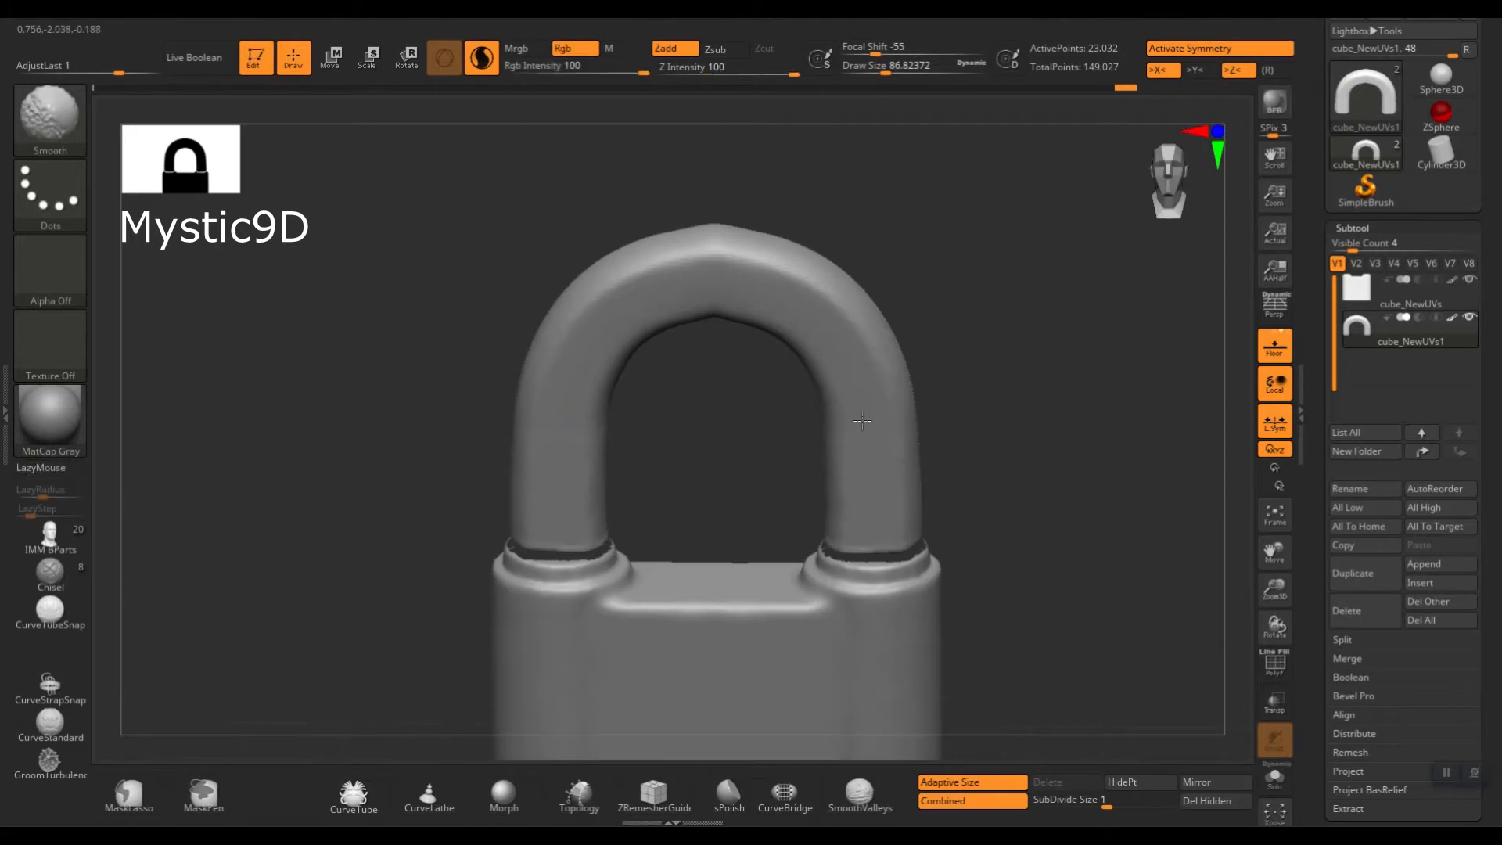
# With symmetry off, mask everything except the left leg's lower end and stretch that end down into its cap.
pyautogui.moveTo(999, 486); pyautogui.dragTo(1023, 408, button='right')
pyautogui.keyDown('ctrl'); pyautogui.moveTo(708, 497); pyautogui.dragTo(432, 580); pyautogui.keyUp('ctrl')
pyautogui.hotkey('ctrl', 'z')
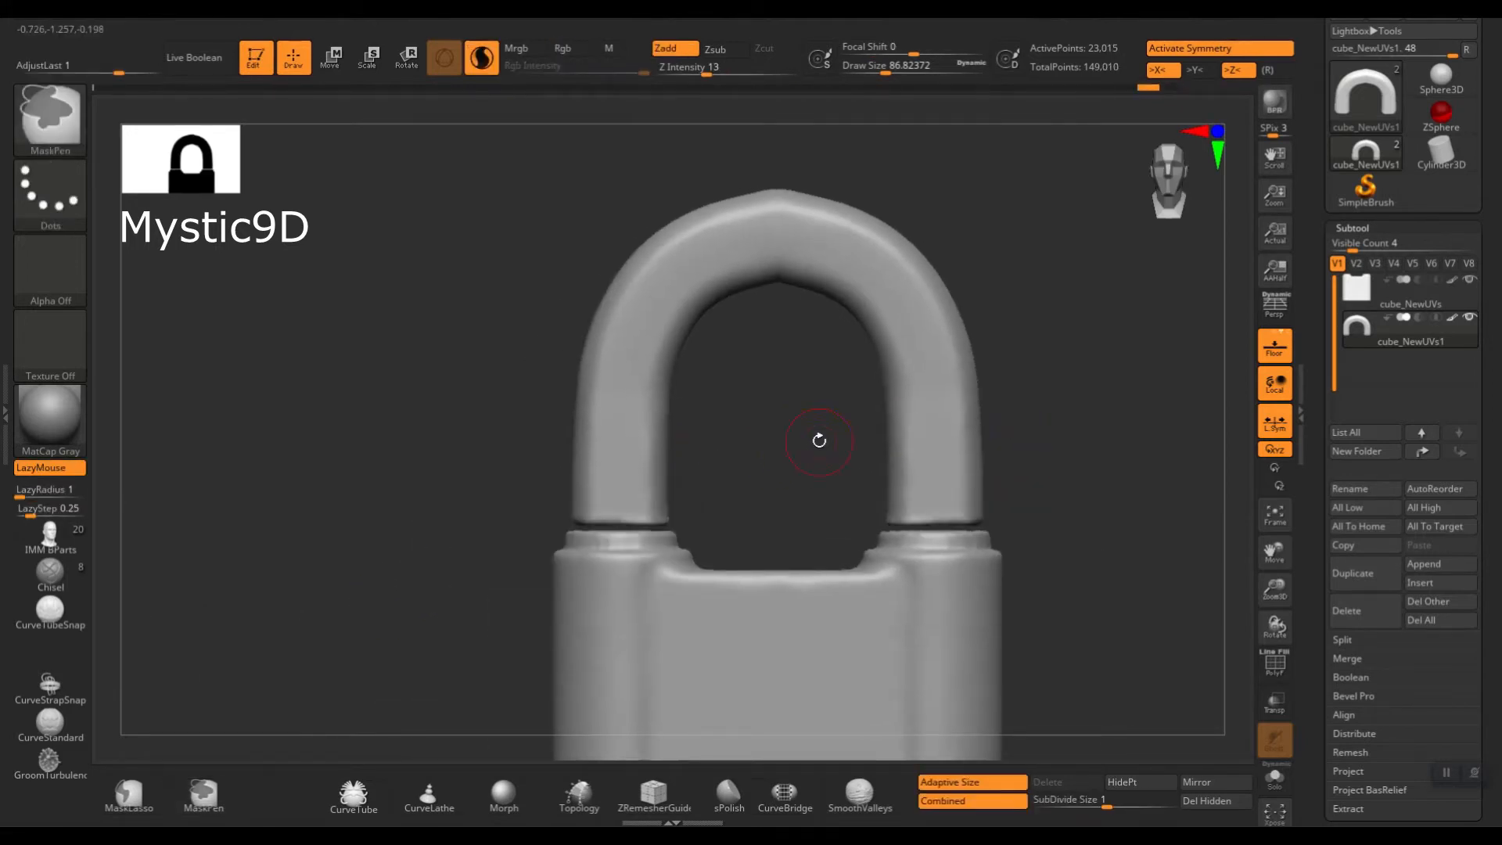
pyautogui.press('x')
pyautogui.keyDown('ctrl'); pyautogui.moveTo(708, 497); pyautogui.dragTo(436, 557); pyautogui.keyUp('ctrl')
pyautogui.press('w')
pyautogui.keyDown('ctrl'); pyautogui.click(737, 443); pyautogui.keyUp('ctrl')
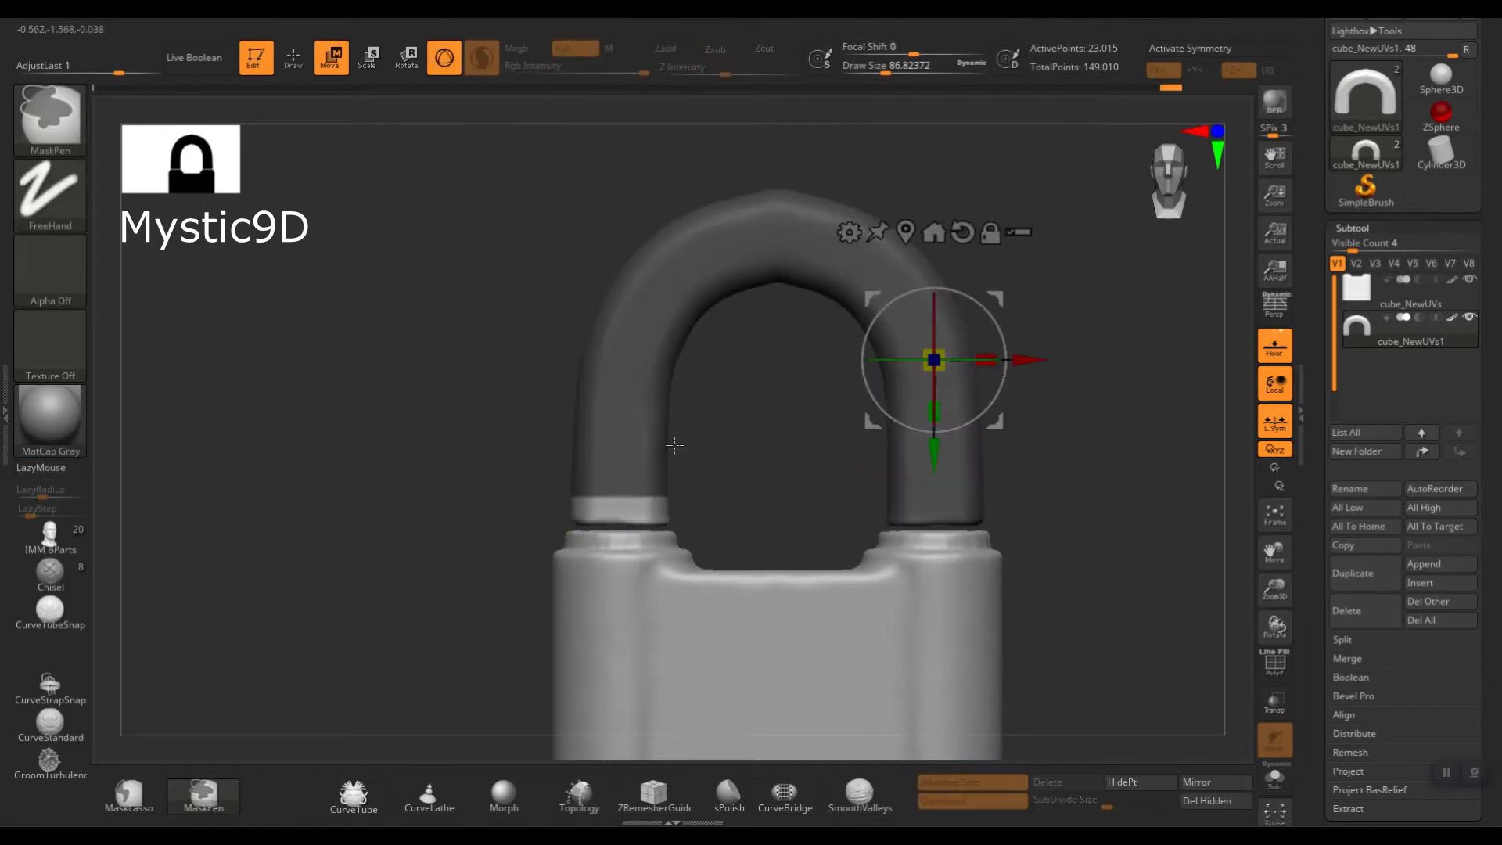
pyautogui.moveTo(927, 452)
pyautogui.mouseDown()
pyautogui.moveTo(928, 475)
pyautogui.moveTo(802, 449)
pyautogui.mouseUp()
pyautogui.moveTo(1051, 371)
pyautogui.mouseDown()
pyautogui.moveTo(1064, 365)
pyautogui.moveTo(1043, 393)
pyautogui.moveTo(1025, 328)
pyautogui.mouseUp()
# Reactivate symmetry and smooth the underside and top of the arch's peak, reducing the draw size to about 65.
pyautogui.press('q')
pyautogui.press('s')
pyautogui.moveTo(732, 302)
pyautogui.mouseDown()
pyautogui.moveTo(718, 302)
pyautogui.moveTo(788, 346)
pyautogui.mouseUp()
pyautogui.press('x')
pyautogui.moveTo(1040, 422); pyautogui.dragTo(1029, 321)
pyautogui.keyDown('shift'); pyautogui.moveTo(766, 317); pyautogui.dragTo(724, 295); pyautogui.keyUp('shift')
pyautogui.moveTo(697, 306)
pyautogui.mouseDown(button='right')
pyautogui.moveTo(697, 190)
pyautogui.moveTo(718, 295)
pyautogui.moveTo(717, 225)
pyautogui.moveTo(694, 242)
pyautogui.moveTo(643, 213)
pyautogui.mouseUp(button='right')
pyautogui.press('s')
pyautogui.click(718, 225)
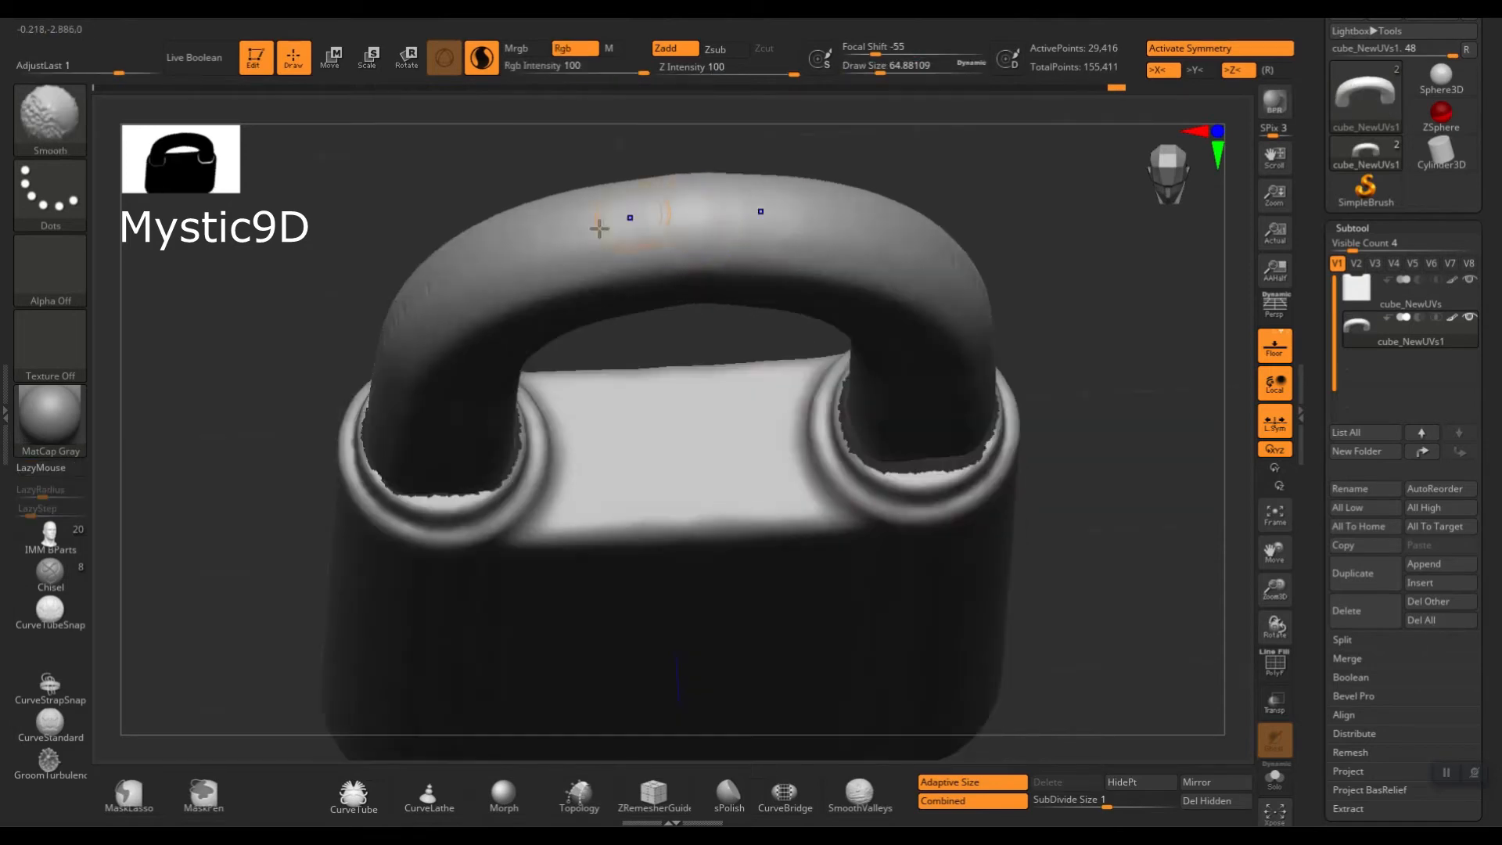
pyautogui.hotkey('ctrl', 'z')
# Turn on perspective and smooth out the small bumps along the shackle's outer side.
pyautogui.moveTo(456, 308)
pyautogui.mouseDown(button='right')
pyautogui.moveTo(368, 331)
pyautogui.moveTo(738, 363)
pyautogui.mouseUp(button='right')
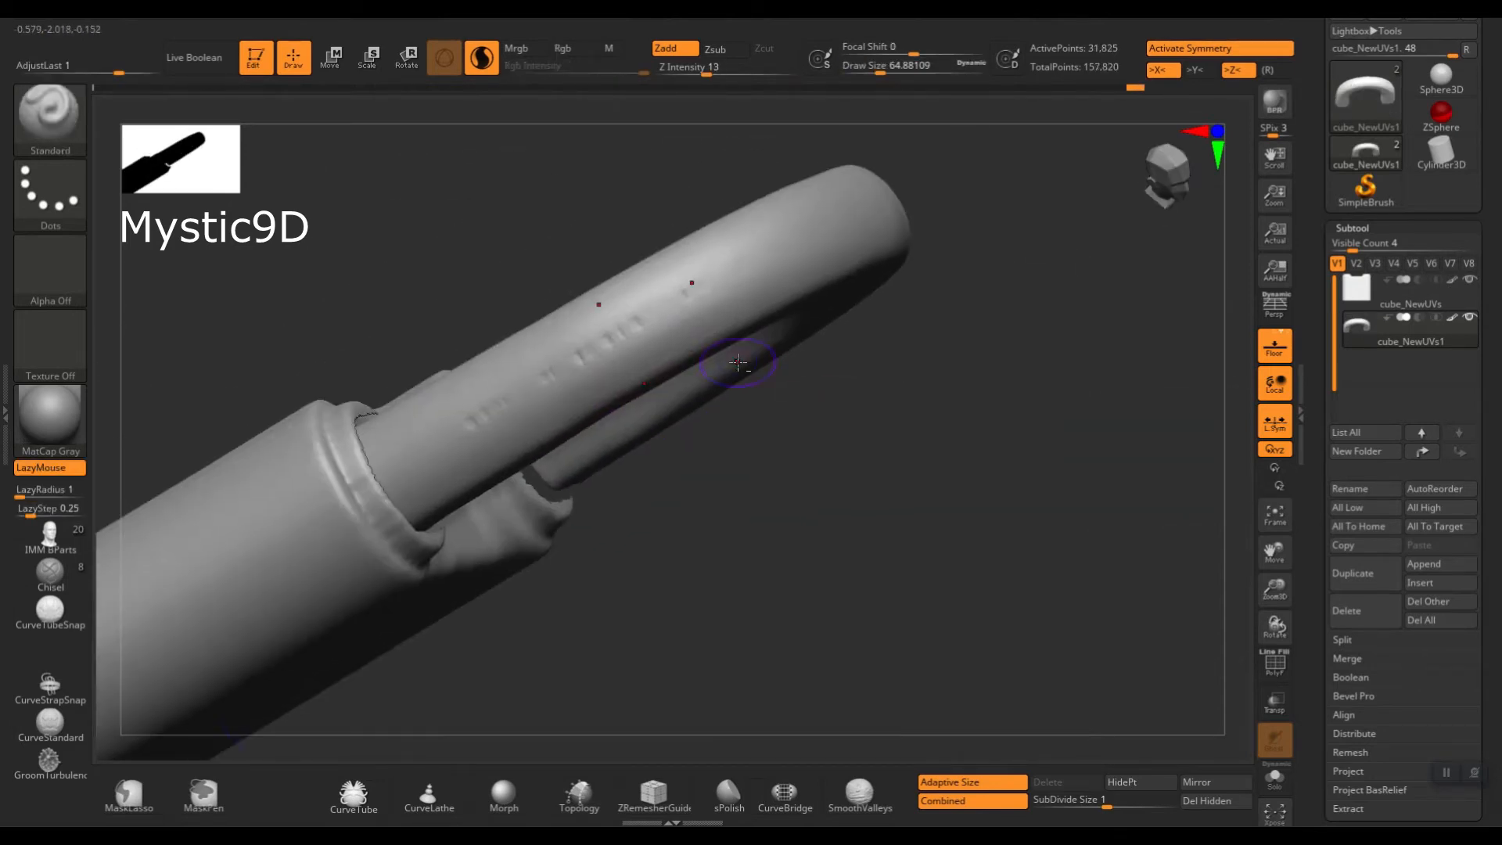
pyautogui.press('p')
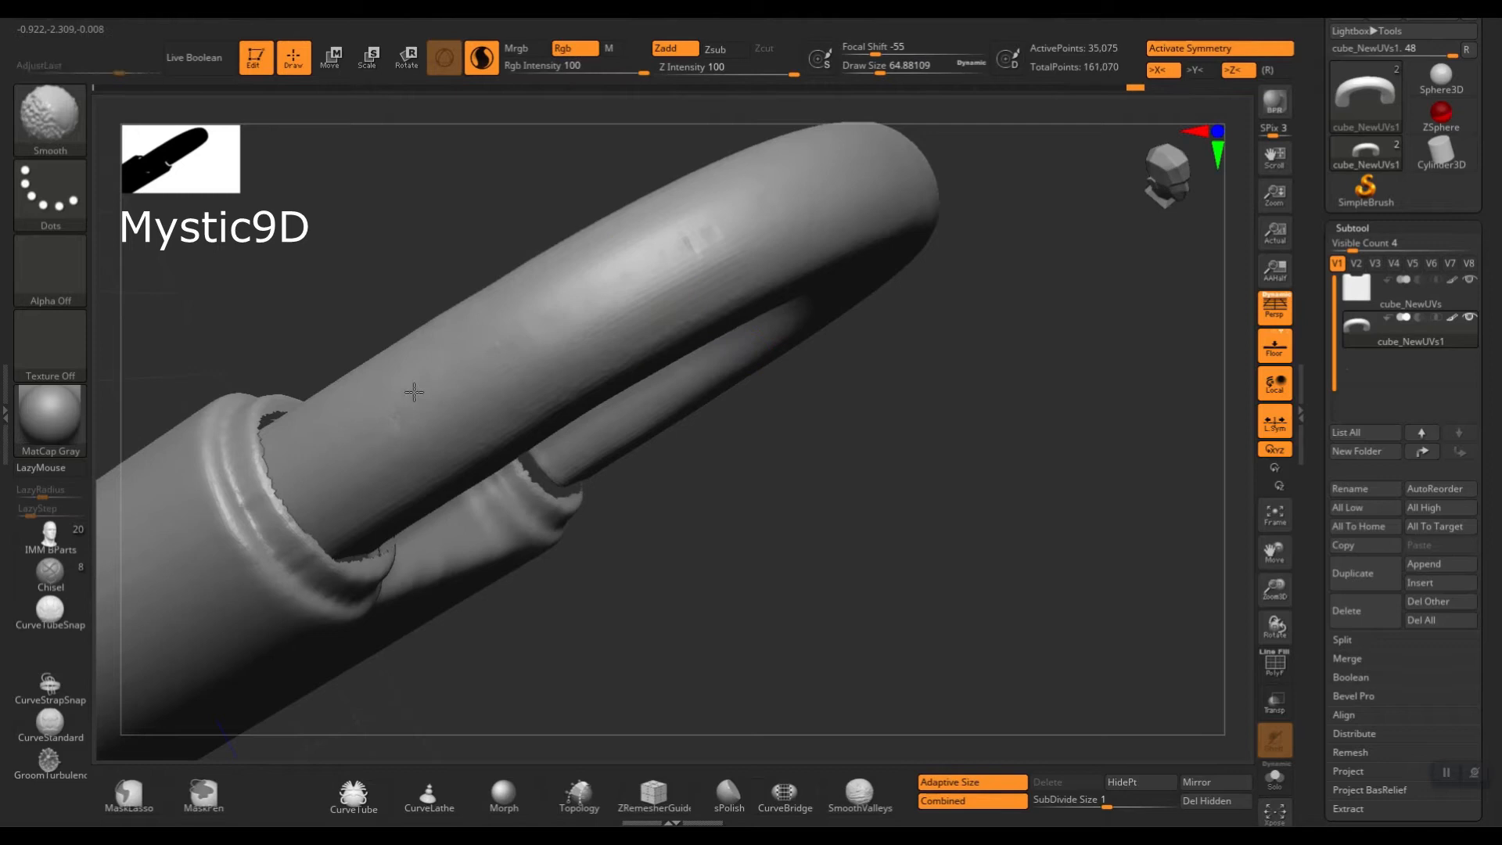
pyautogui.hotkey('ctrl', 'shift', 'z')
pyautogui.moveTo(446, 449)
pyautogui.mouseDown(button='right')
pyautogui.moveTo(898, 429)
pyautogui.moveTo(966, 460)
pyautogui.moveTo(855, 462)
pyautogui.moveTo(745, 314)
pyautogui.moveTo(782, 285)
pyautogui.mouseUp(button='right')
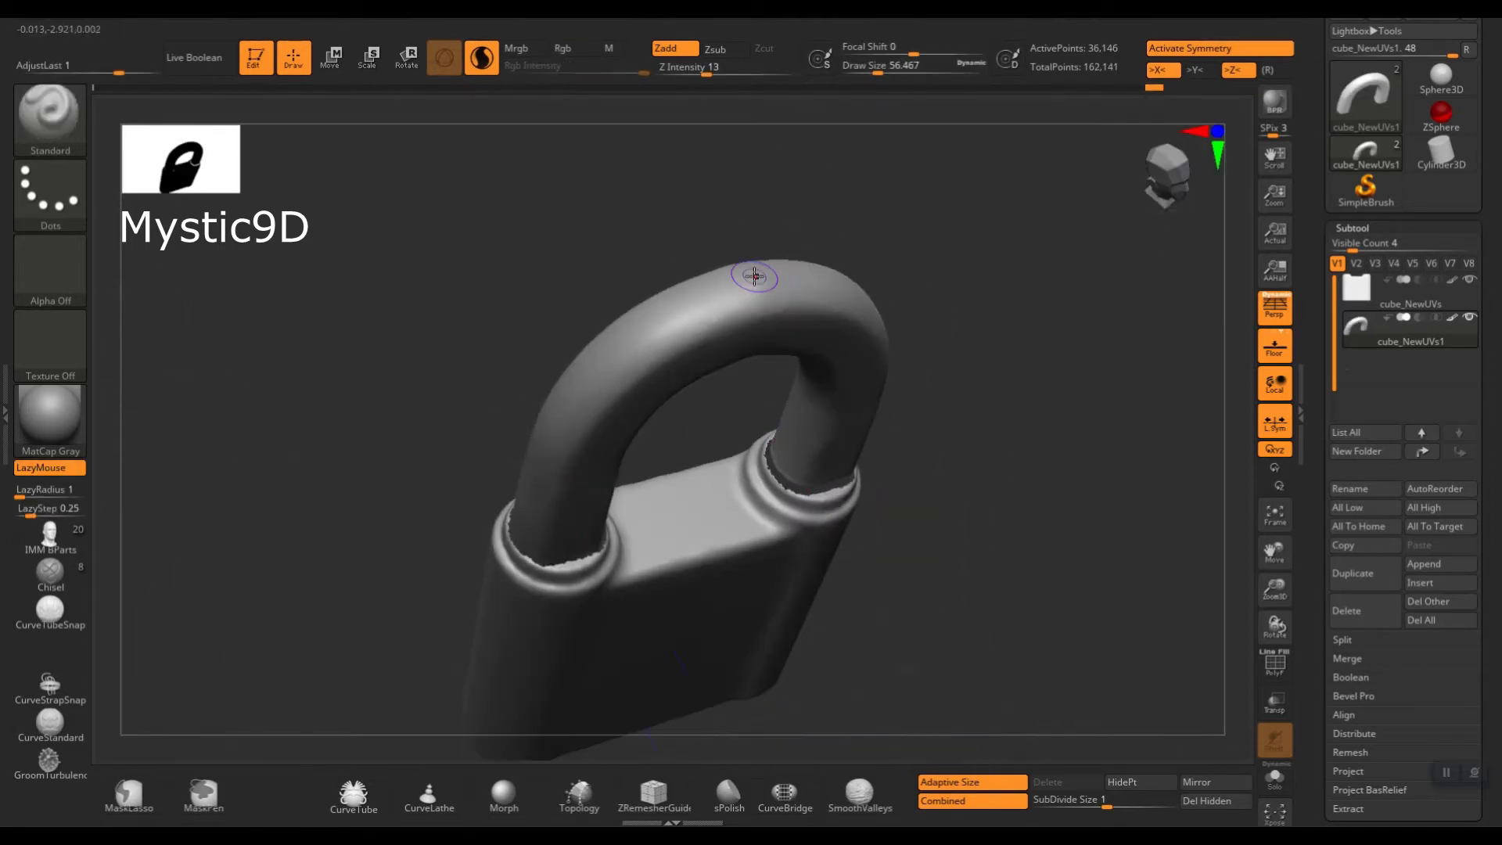
# Undo the last stroke and refine the top of the arch with light Standard brush strokes at Z Intensity 7 and smoothing.
pyautogui.moveTo(780, 282)
pyautogui.mouseDown(button='right')
pyautogui.moveTo(802, 245)
pyautogui.moveTo(748, 308)
pyautogui.moveTo(778, 321)
pyautogui.moveTo(689, 326)
pyautogui.mouseUp(button='right')
pyautogui.hotkey('ctrl', 'z')
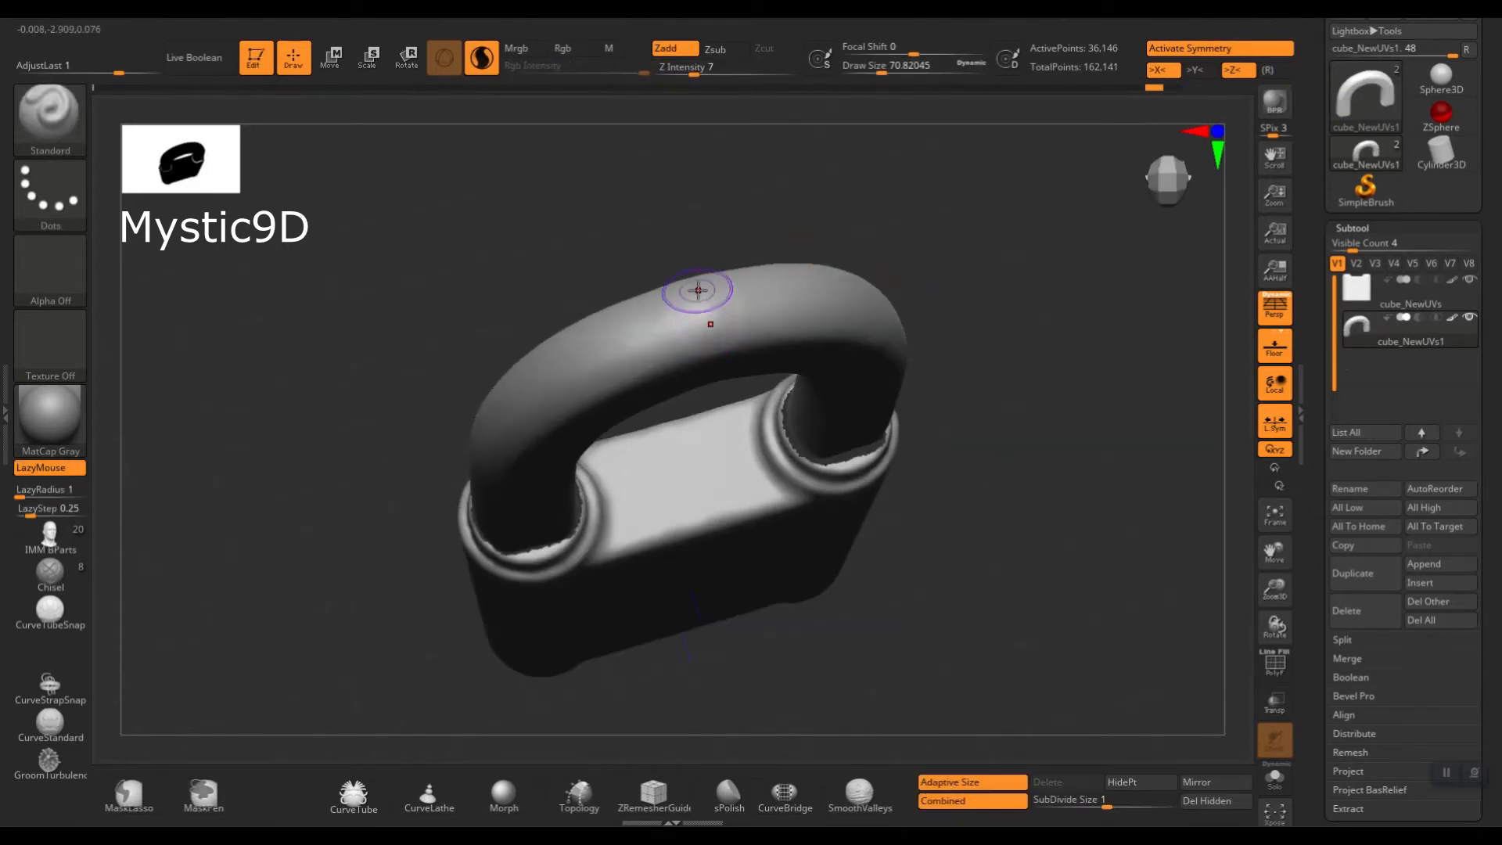
pyautogui.moveTo(698, 290); pyautogui.dragTo(704, 307)
pyautogui.keyDown('shift'); pyautogui.moveTo(591, 364); pyautogui.dragTo(597, 361); pyautogui.keyUp('shift')
pyautogui.moveTo(596, 362)
pyautogui.mouseDown(button='right')
pyautogui.moveTo(728, 352)
pyautogui.moveTo(825, 435)
pyautogui.moveTo(746, 302)
pyautogui.mouseUp(button='right')
pyautogui.moveTo(681, 251); pyautogui.dragTo(685, 258, button='right')
pyautogui.press('s')
pyautogui.press('s')
pyautogui.moveTo(696, 313)
pyautogui.mouseDown()
pyautogui.moveTo(700, 337)
pyautogui.moveTo(692, 321)
pyautogui.mouseUp()
pyautogui.press('s')
pyautogui.moveTo(693, 321)
pyautogui.mouseDown()
pyautogui.moveTo(692, 338)
pyautogui.moveTo(682, 329)
pyautogui.mouseUp()
# Smooth the shackle's legs and the shoulder of the arch with a draw size of about 56.
pyautogui.moveTo(685, 330); pyautogui.dragTo(832, 429, button='right')
pyautogui.keyDown('shift'); pyautogui.moveTo(831, 430); pyautogui.dragTo(819, 434); pyautogui.keyUp('shift')
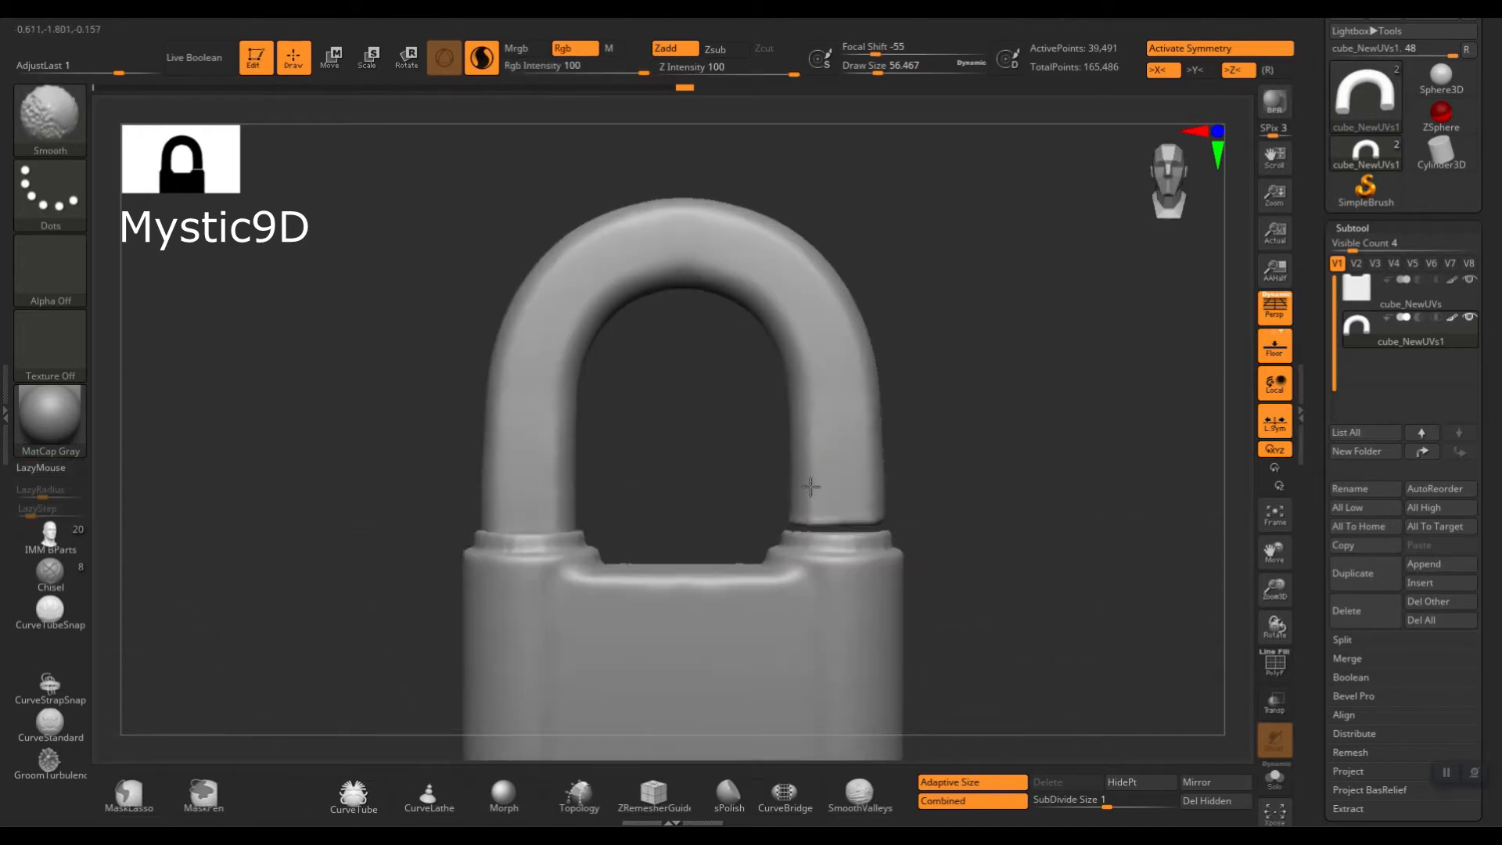
pyautogui.moveTo(811, 487); pyautogui.dragTo(874, 412, button='right')
pyautogui.keyDown('shift'); pyautogui.moveTo(771, 273); pyautogui.dragTo(767, 278); pyautogui.keyUp('shift')
pyautogui.moveTo(767, 279); pyautogui.dragTo(642, 338, button='right')
# Set the draw size to about 54 and even out the inner edge and shoulder of the arch.
pyautogui.press('s')
pyautogui.moveTo(767, 256); pyautogui.dragTo(762, 256)
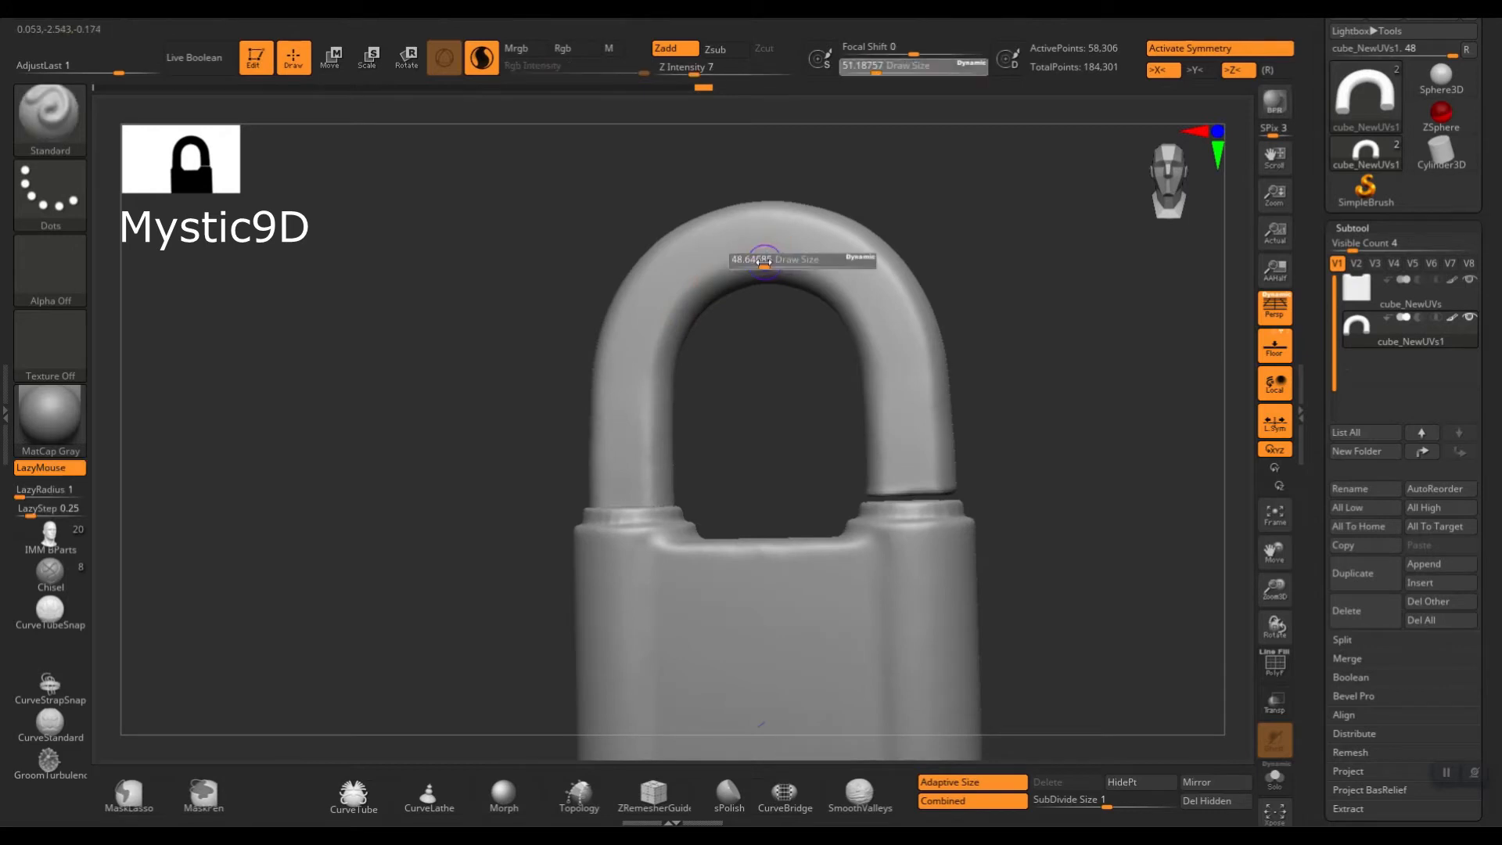
pyautogui.moveTo(763, 256); pyautogui.dragTo(754, 271, button='right')
pyautogui.keyDown('shift'); pyautogui.moveTo(758, 267); pyautogui.dragTo(905, 295); pyautogui.keyUp('shift')
pyautogui.moveTo(905, 295)
pyautogui.mouseDown(button='right')
pyautogui.moveTo(975, 345)
pyautogui.moveTo(1049, 337)
pyautogui.moveTo(1018, 450)
pyautogui.mouseUp(button='right')
pyautogui.keyDown('alt'); pyautogui.moveTo(1002, 605); pyautogui.dragTo(995, 404, button='right'); pyautogui.keyUp('alt')
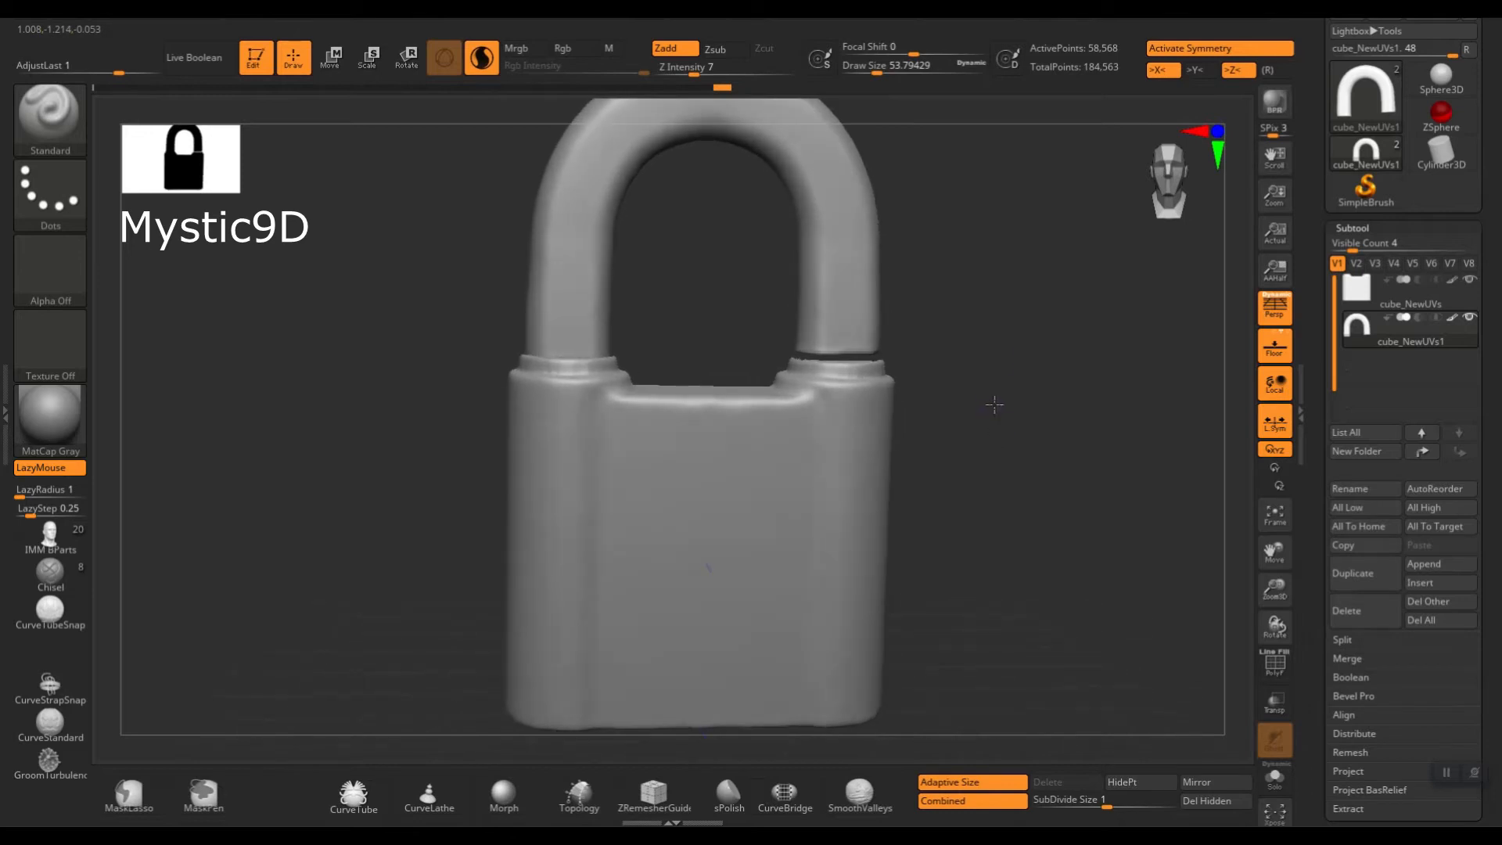
pyautogui.moveTo(1039, 287); pyautogui.dragTo(920, 373, button='right')
pyautogui.press('e')
pyautogui.moveTo(677, 337); pyautogui.dragTo(656, 341)
pyautogui.moveTo(675, 444); pyautogui.dragTo(432, 446)
pyautogui.press('w')
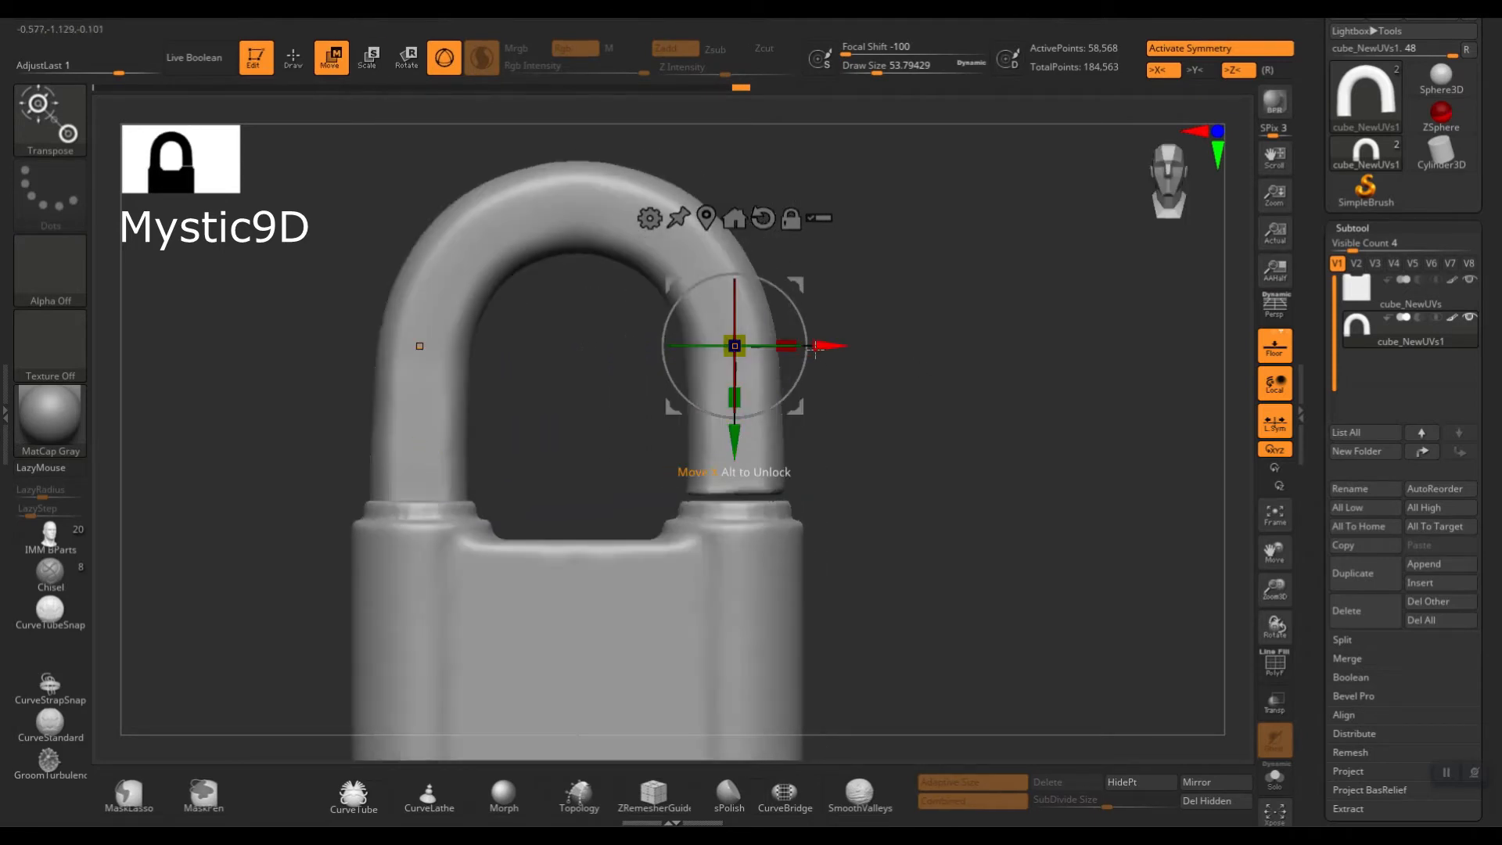
pyautogui.press('q')
# Select the padlock body subtool and close the holes in its mesh.
pyautogui.keyDown('alt'); pyautogui.click(585, 602); pyautogui.keyUp('alt')
pyautogui.moveTo(973, 450)
pyautogui.keyDown('alt'); pyautogui.mouseDown(button='right')
pyautogui.moveTo(1000, 321)
pyautogui.moveTo(932, 381)
pyautogui.moveTo(923, 364)
pyautogui.mouseUp(button='right'); pyautogui.keyUp('alt')
pyautogui.moveTo(904, 443); pyautogui.dragTo(922, 414, button='right')
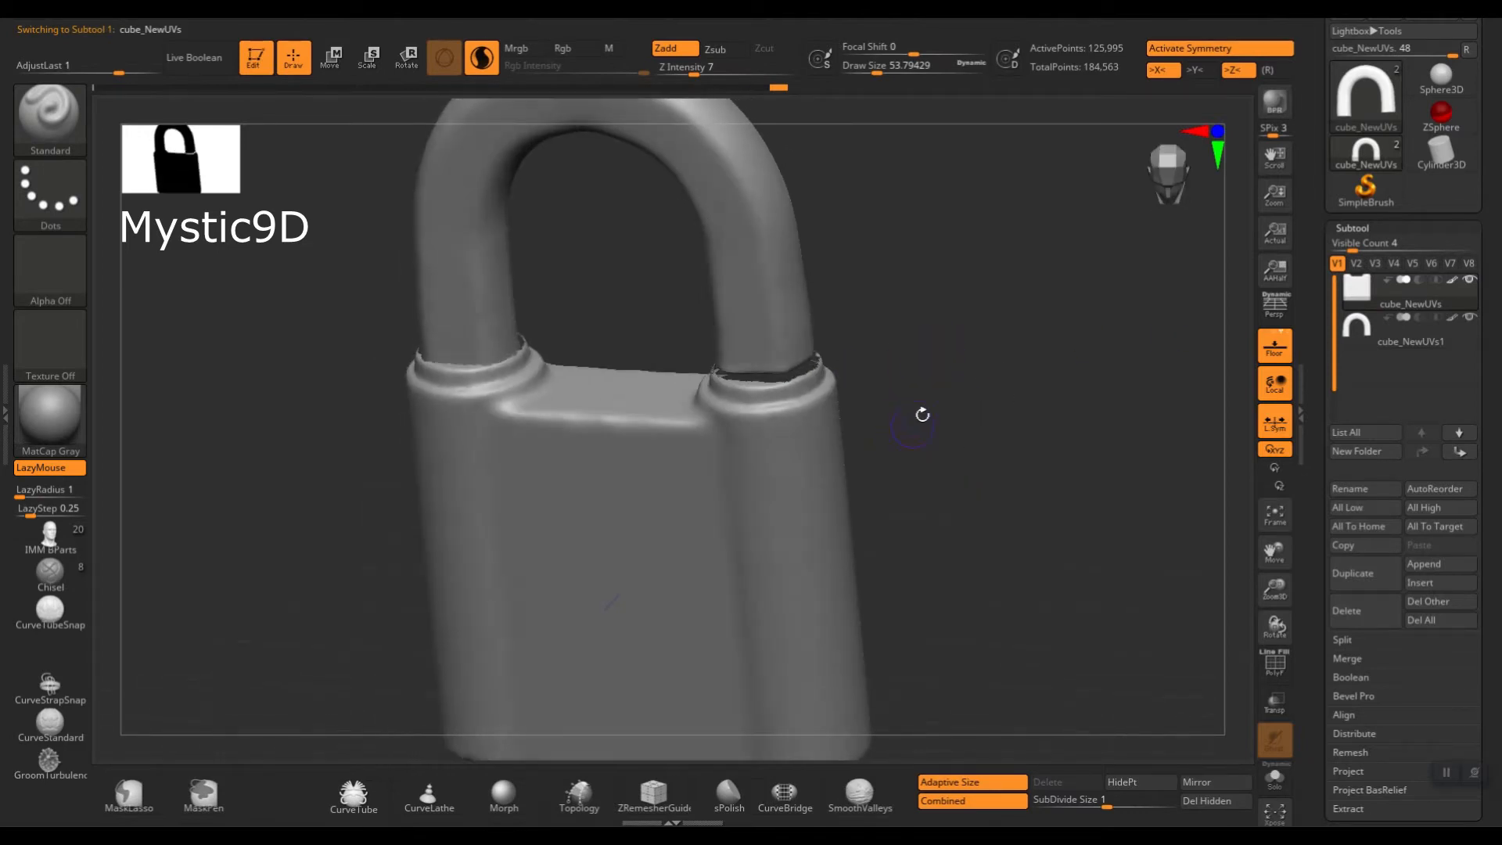
pyautogui.moveTo(877, 459)
pyautogui.mouseDown(button='right')
pyautogui.moveTo(881, 402)
pyautogui.moveTo(885, 432)
pyautogui.mouseUp(button='right')
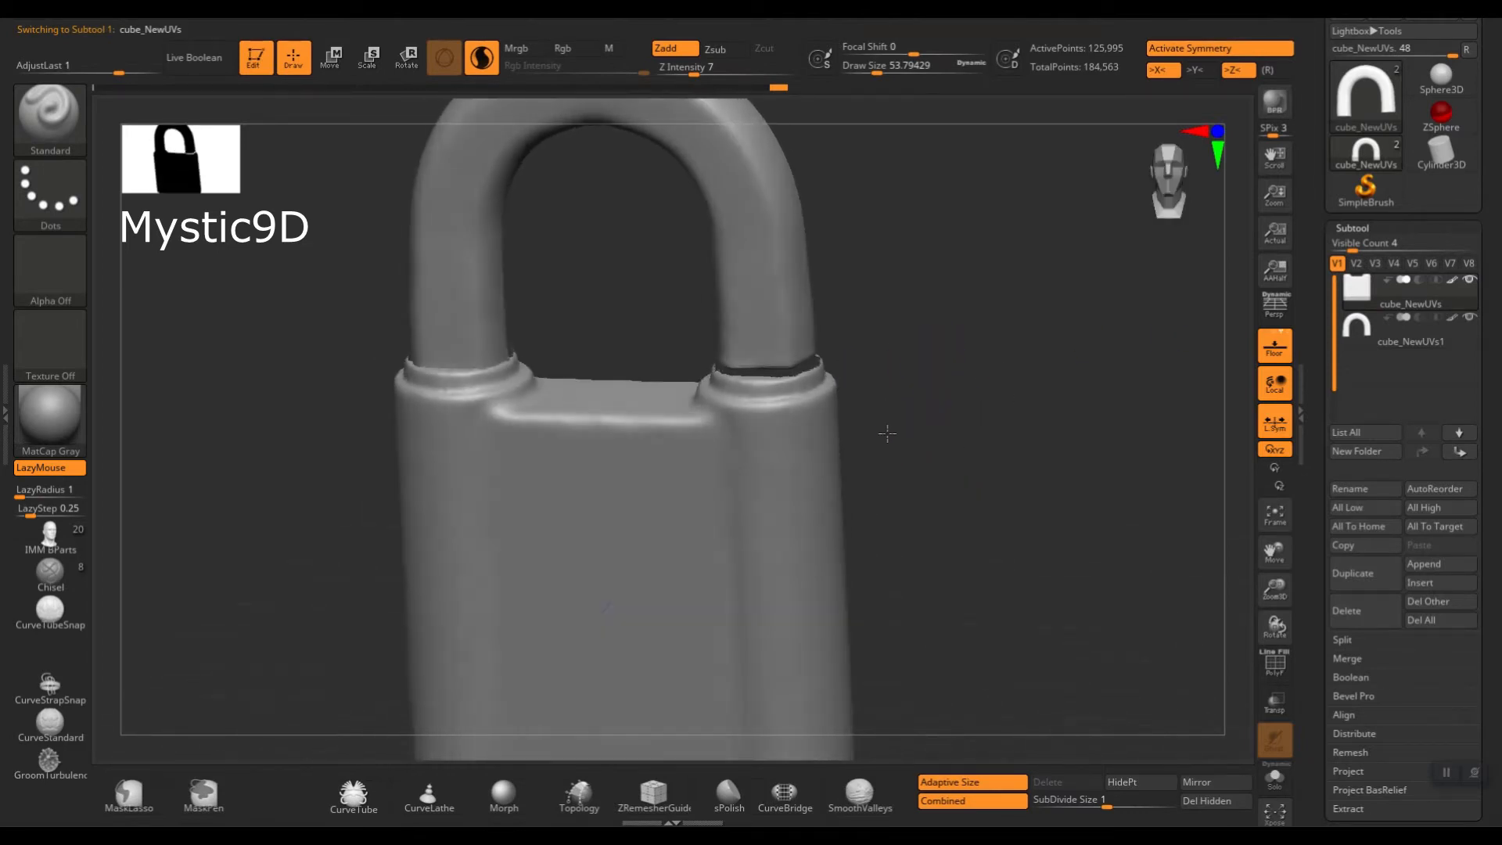
pyautogui.keyDown('ctrl'); pyautogui.moveTo(949, 389); pyautogui.dragTo(978, 445); pyautogui.keyUp('ctrl')
pyautogui.hotkey('ctrl', 'z')
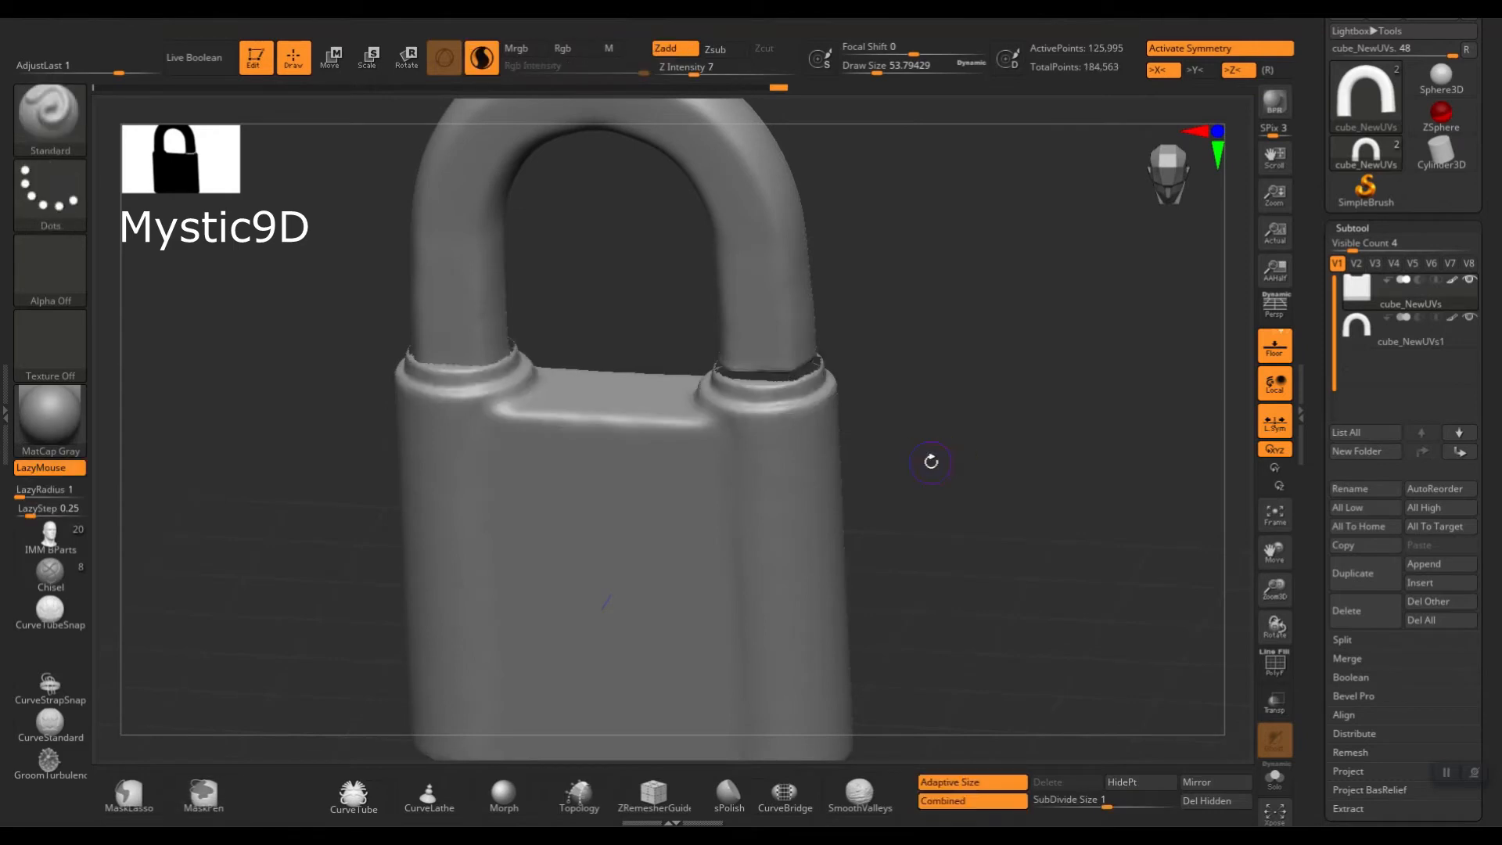
pyautogui.press('space')
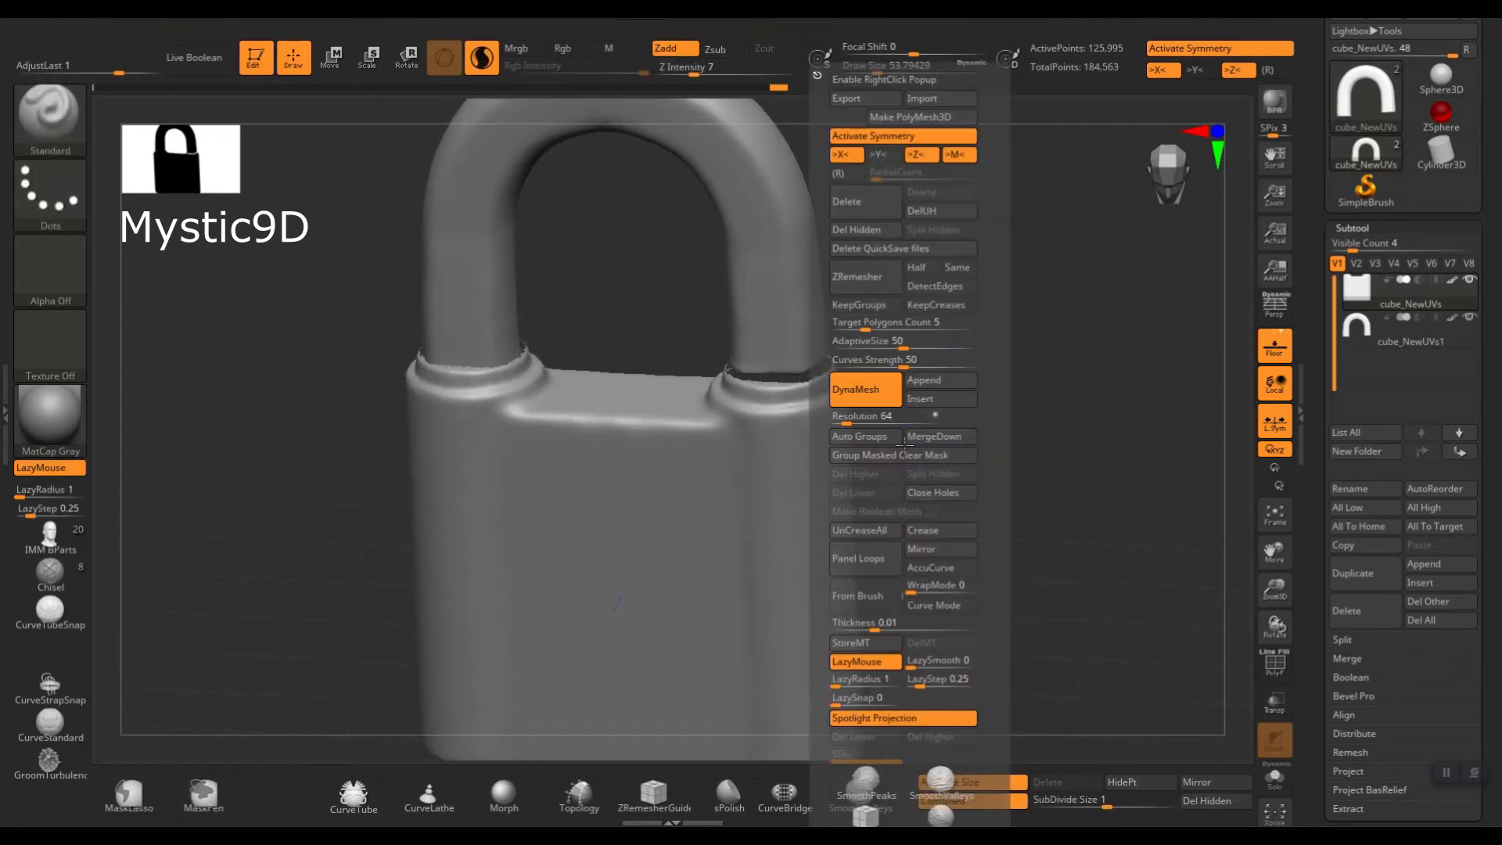
pyautogui.click(930, 493)
# Turn on perspective and smooth the stepped rings of the caps with a draw size of about 35.
pyautogui.moveTo(573, 479); pyautogui.dragTo(649, 369, button='right')
pyautogui.keyDown('ctrl'); pyautogui.moveTo(691, 449); pyautogui.dragTo(687, 493, button='right'); pyautogui.keyUp('ctrl')
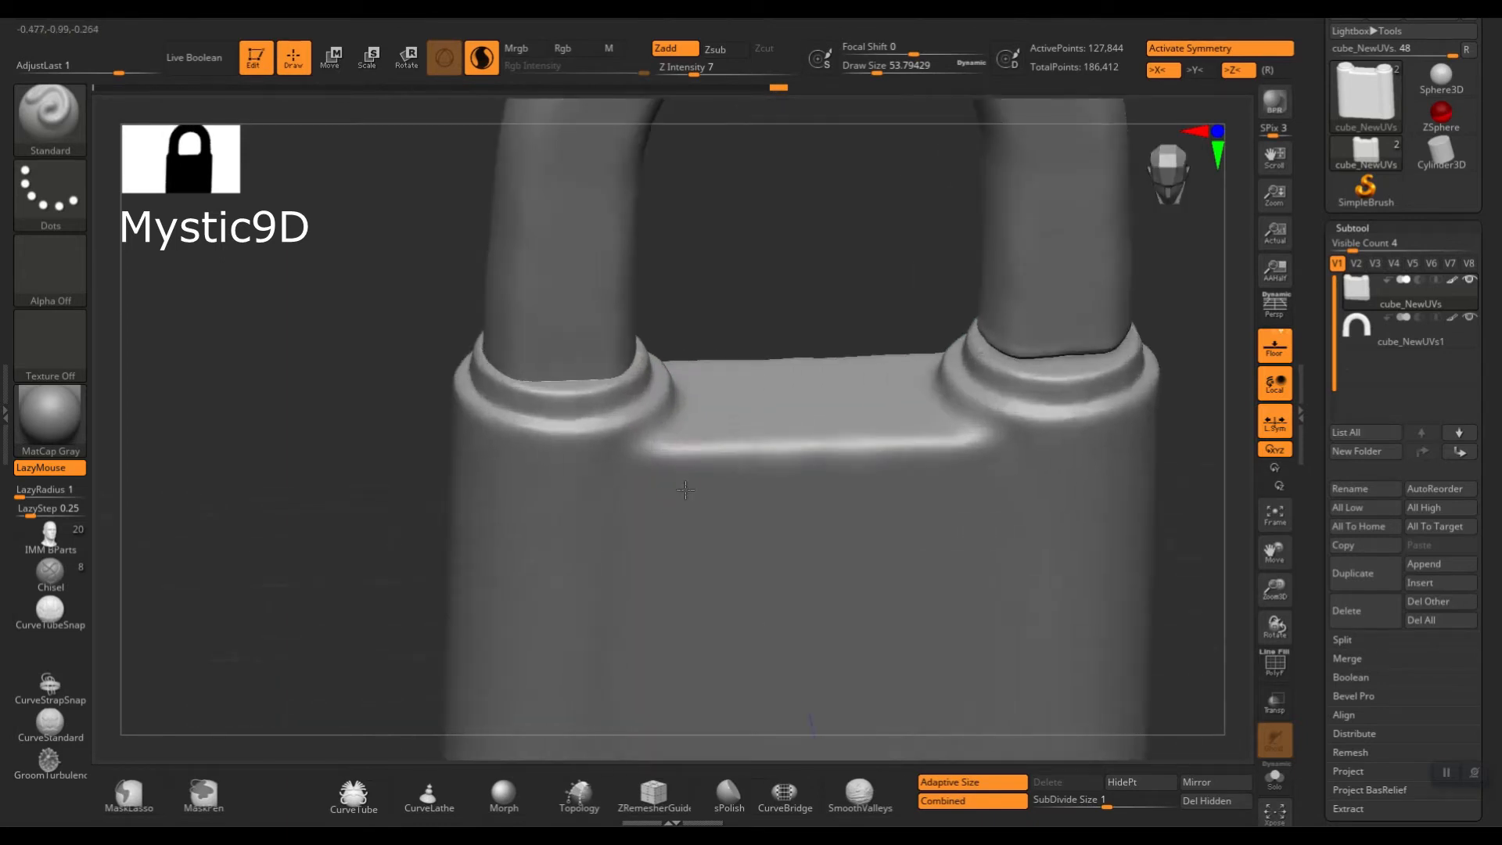
pyautogui.press('p')
pyautogui.press('shift')
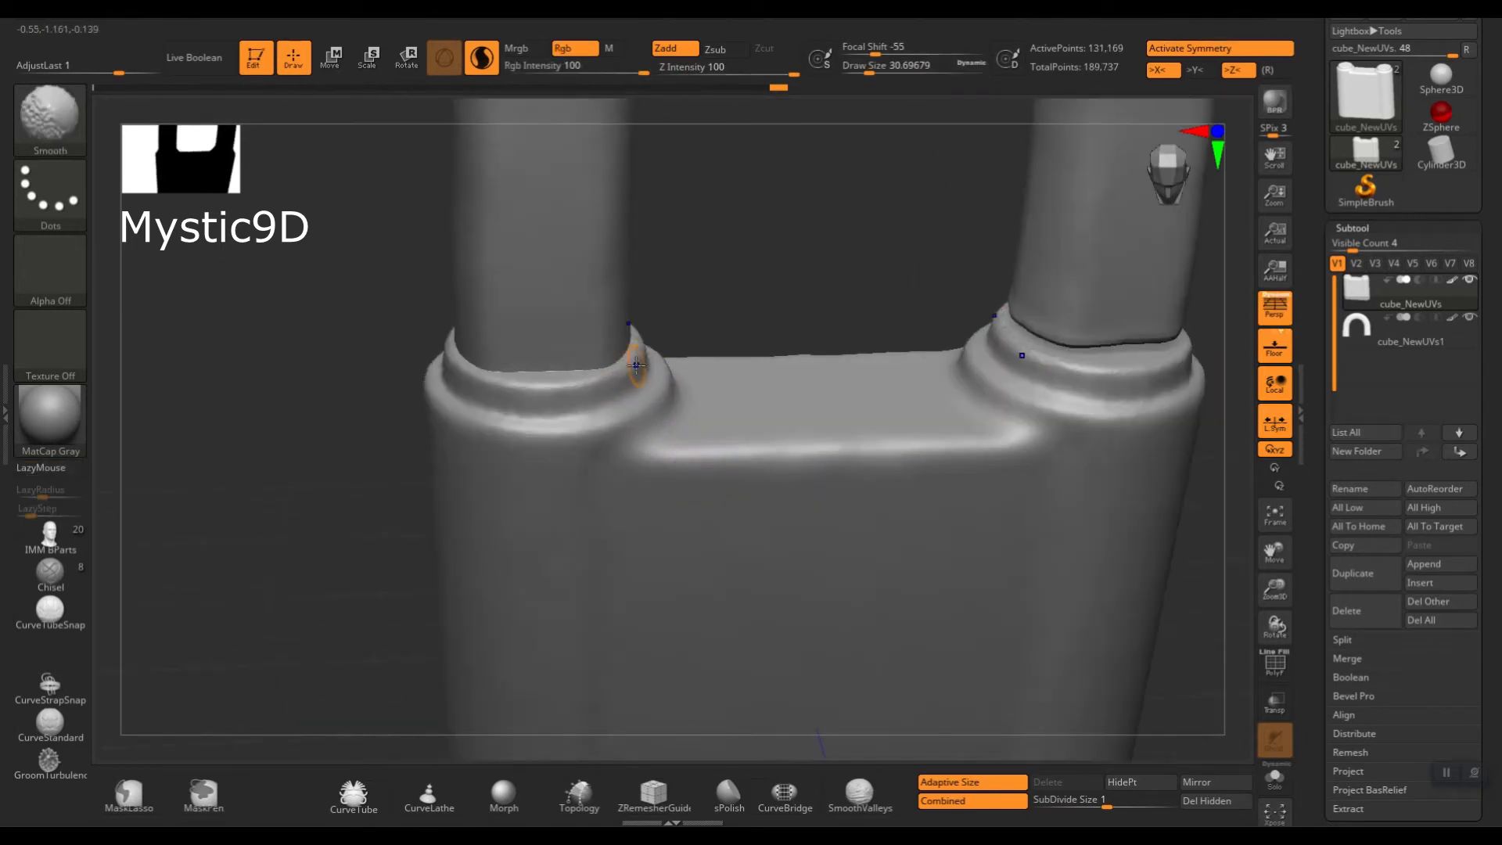
pyautogui.press('s')
pyautogui.moveTo(458, 373)
pyautogui.keyDown('shift'); pyautogui.mouseDown()
pyautogui.moveTo(528, 394)
pyautogui.moveTo(493, 403)
pyautogui.mouseUp(); pyautogui.keyUp('shift')
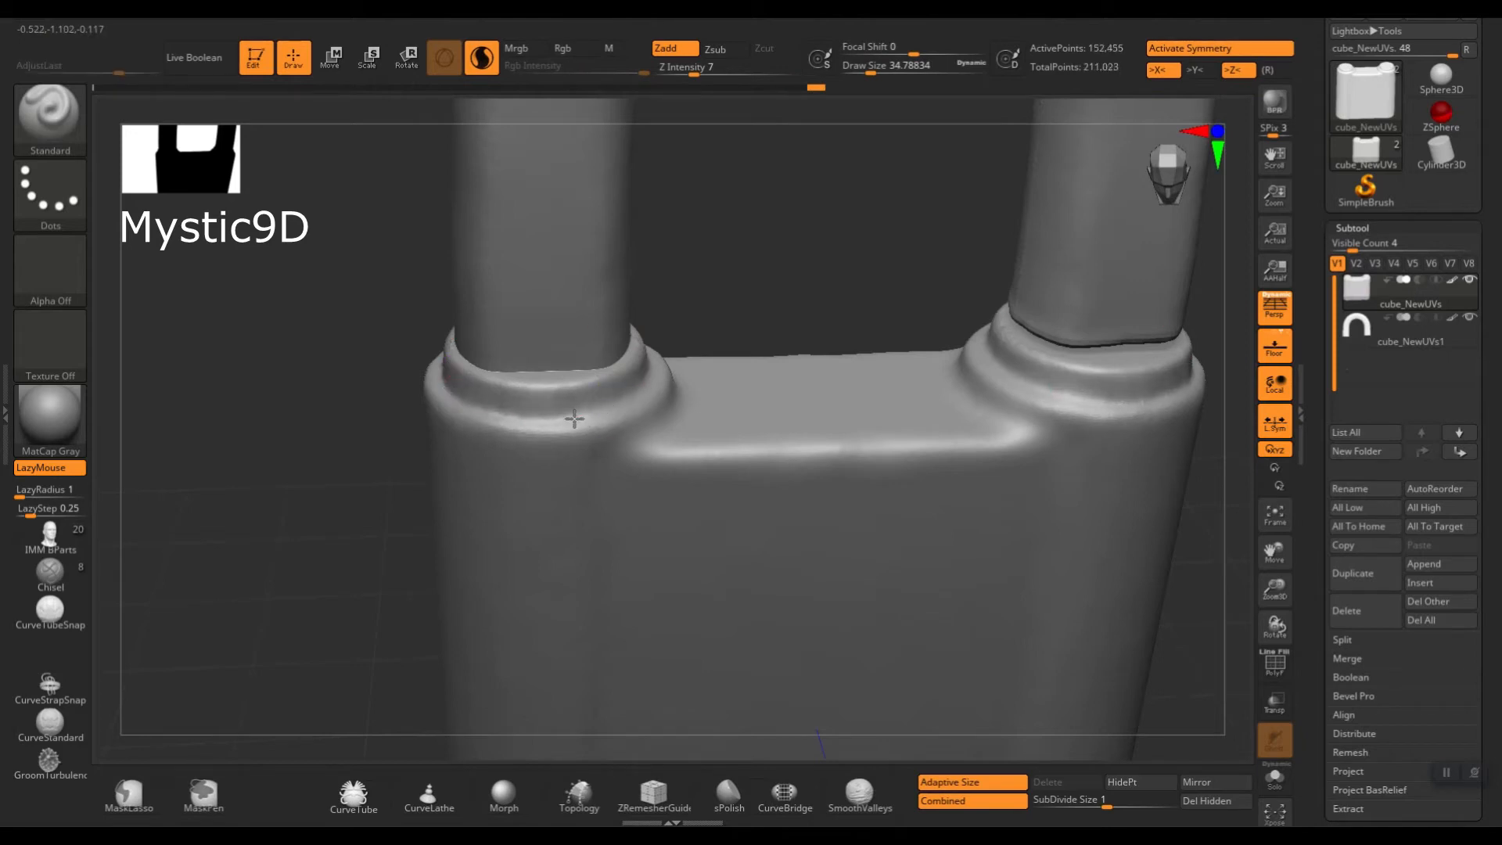
# Touch up and smooth the cap rings around the shackle openings and their transition into the body from other angles.
pyautogui.moveTo(767, 364); pyautogui.dragTo(618, 357, button='right')
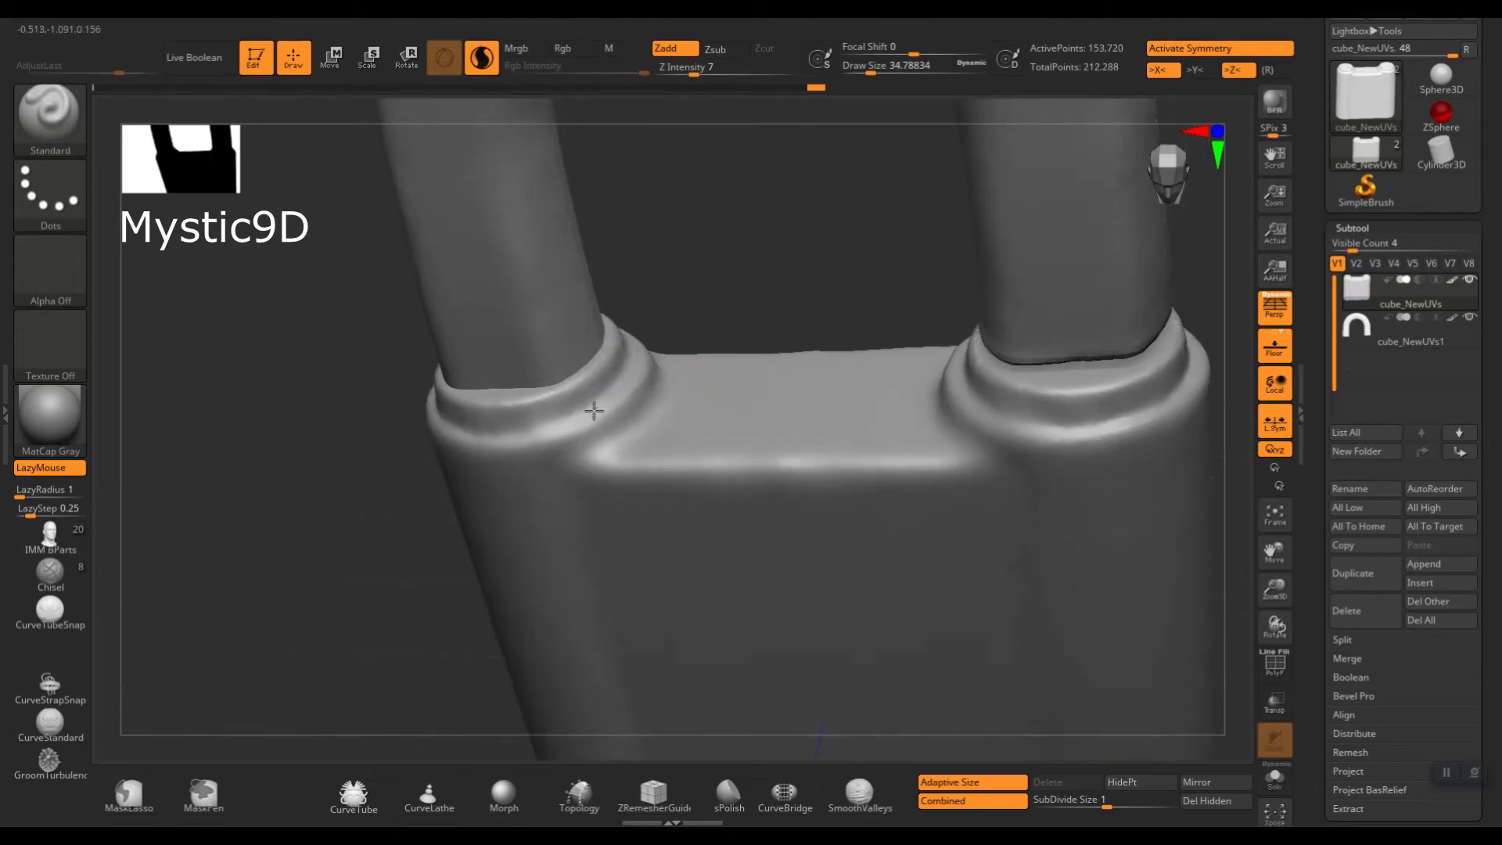
pyautogui.moveTo(598, 408); pyautogui.dragTo(618, 395)
pyautogui.moveTo(626, 394); pyautogui.dragTo(665, 399, button='right')
pyautogui.moveTo(1056, 416)
pyautogui.mouseDown(button='right')
pyautogui.moveTo(902, 446)
pyautogui.moveTo(805, 421)
pyautogui.moveTo(608, 415)
pyautogui.mouseUp(button='right')
pyautogui.keyDown('shift'); pyautogui.moveTo(614, 420); pyautogui.dragTo(577, 470); pyautogui.keyUp('shift')
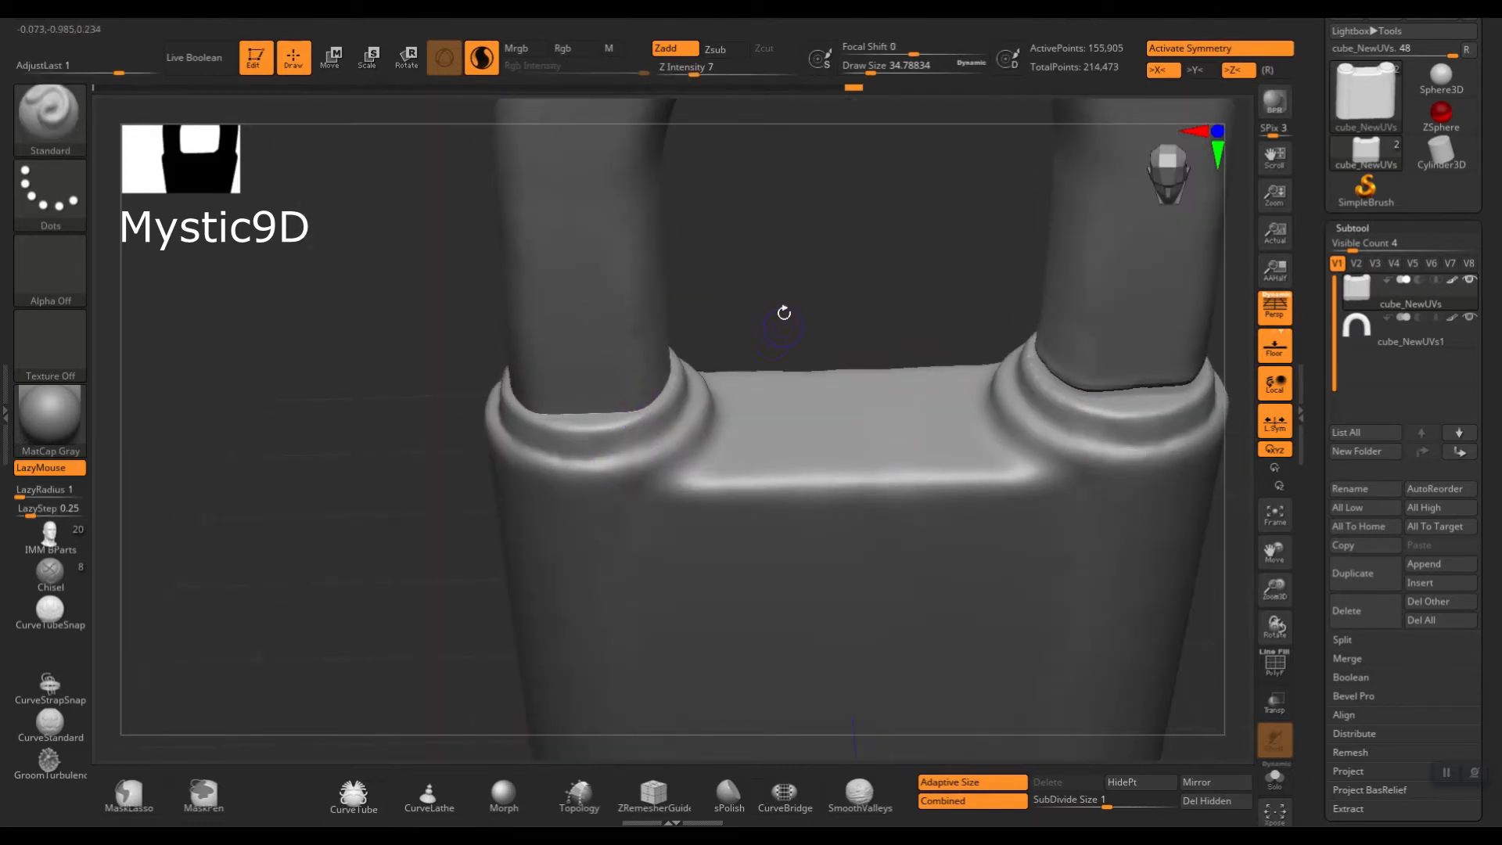
pyautogui.moveTo(784, 313); pyautogui.dragTo(841, 298, button='right')
pyautogui.keyDown('ctrl'); pyautogui.moveTo(1033, 344); pyautogui.dragTo(958, 243, button='right'); pyautogui.keyUp('ctrl')
pyautogui.press('s')
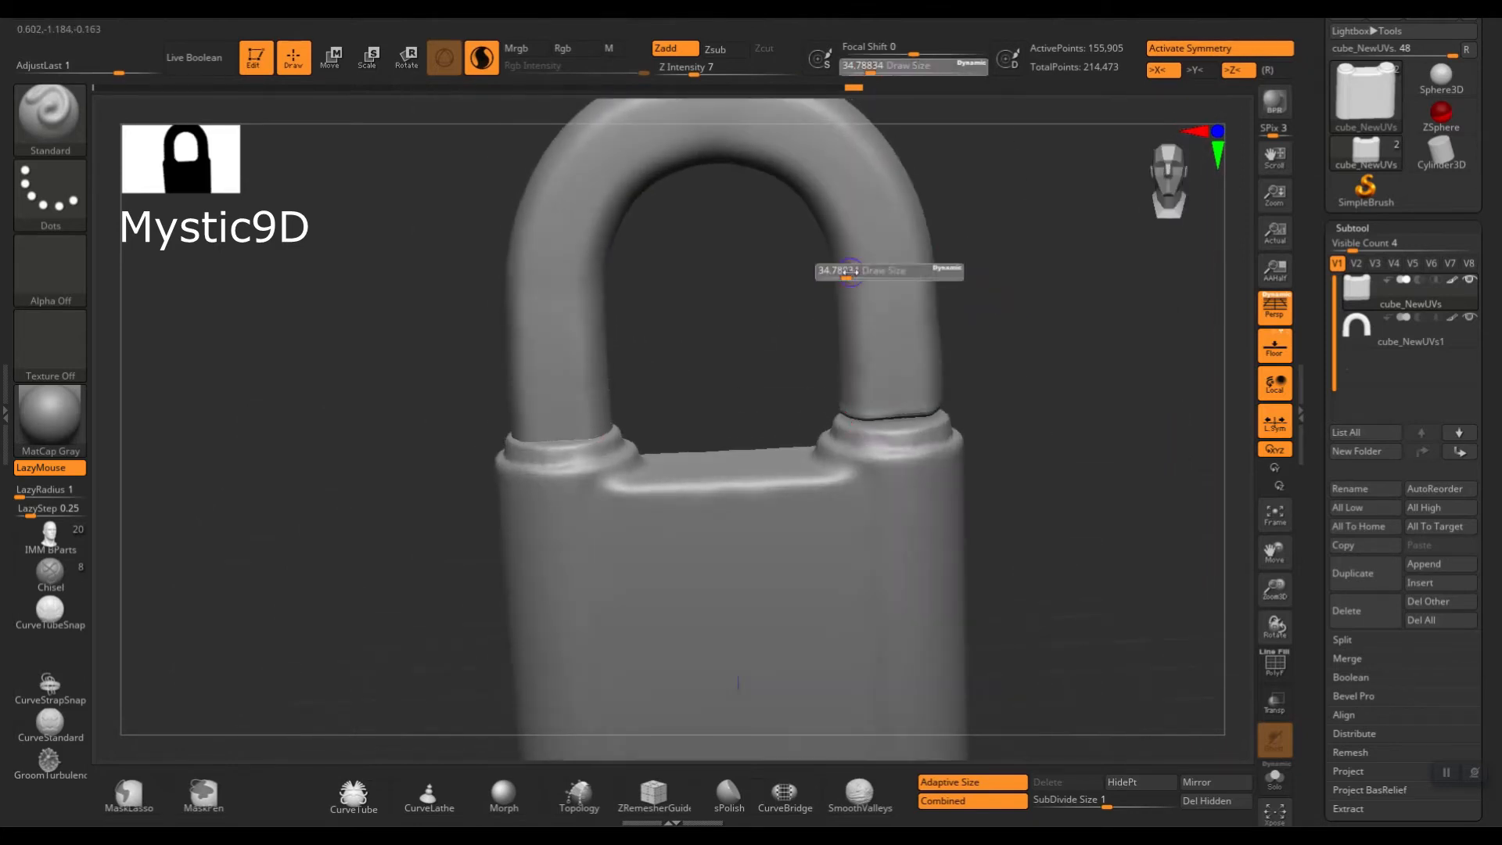
pyautogui.moveTo(1012, 373)
pyautogui.mouseDown(button='right')
pyautogui.moveTo(1017, 345)
pyautogui.moveTo(665, 406)
pyautogui.moveTo(592, 434)
pyautogui.mouseUp(button='right')
pyautogui.keyDown('shift'); pyautogui.moveTo(710, 354); pyautogui.dragTo(748, 309, button='right'); pyautogui.keyUp('shift')
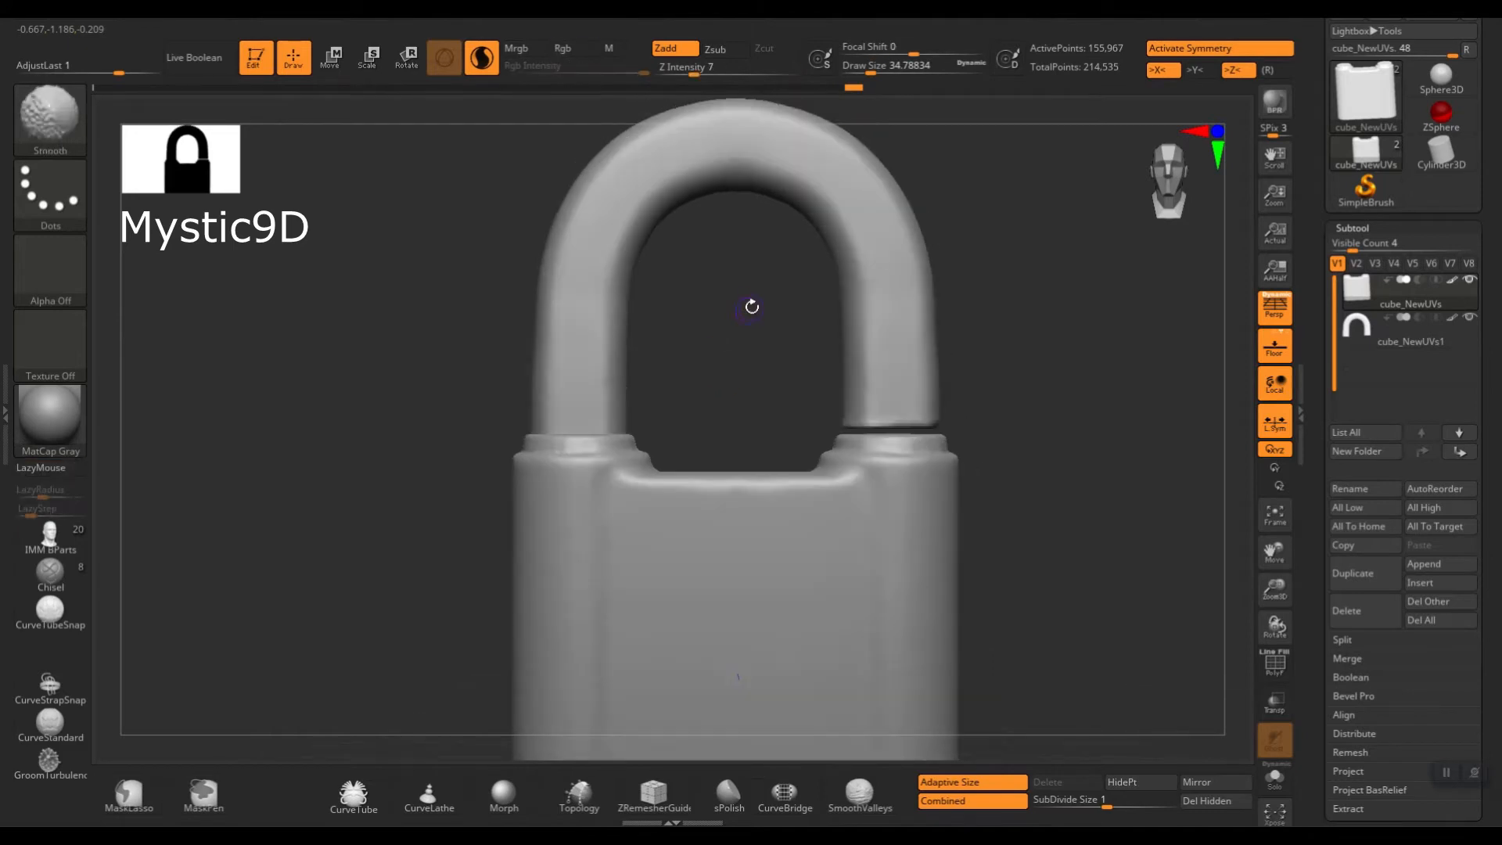
# Switch the padlock body to move mode and enable Y-axis symmetry in addition to X and Z.
pyautogui.moveTo(1016, 409)
pyautogui.keyDown('ctrl'); pyautogui.mouseDown(button='right')
pyautogui.moveTo(1064, 459)
pyautogui.moveTo(1062, 421)
pyautogui.mouseUp(button='right'); pyautogui.keyUp('ctrl')
pyautogui.moveTo(941, 381)
pyautogui.mouseDown(button='right')
pyautogui.moveTo(871, 386)
pyautogui.moveTo(798, 446)
pyautogui.mouseUp(button='right')
pyautogui.keyDown('alt'); pyautogui.moveTo(903, 460); pyautogui.dragTo(899, 380, button='right'); pyautogui.keyUp('alt')
pyautogui.press('w')
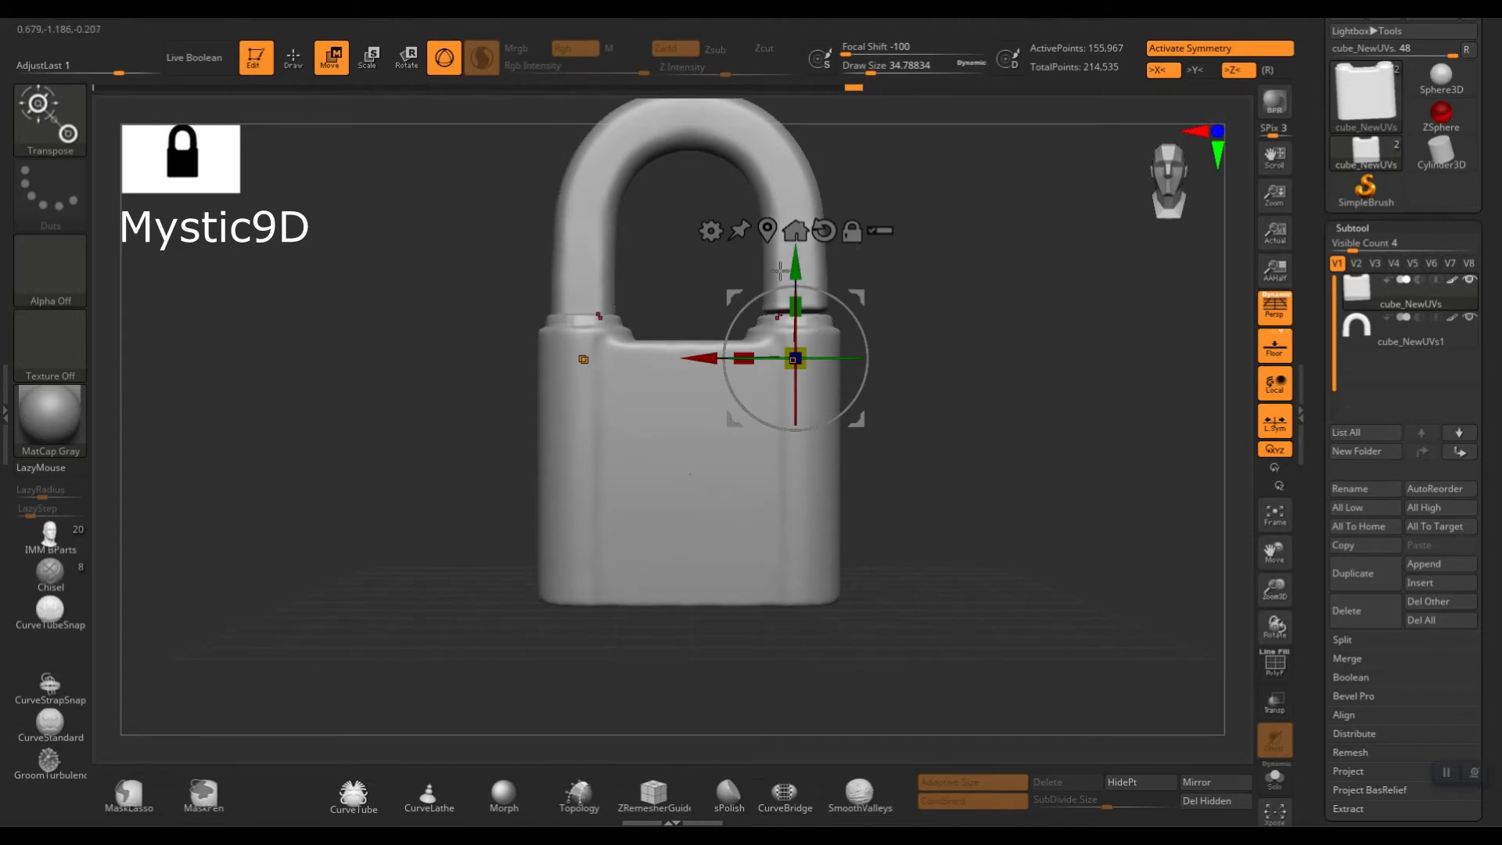
pyautogui.click(1195, 71)
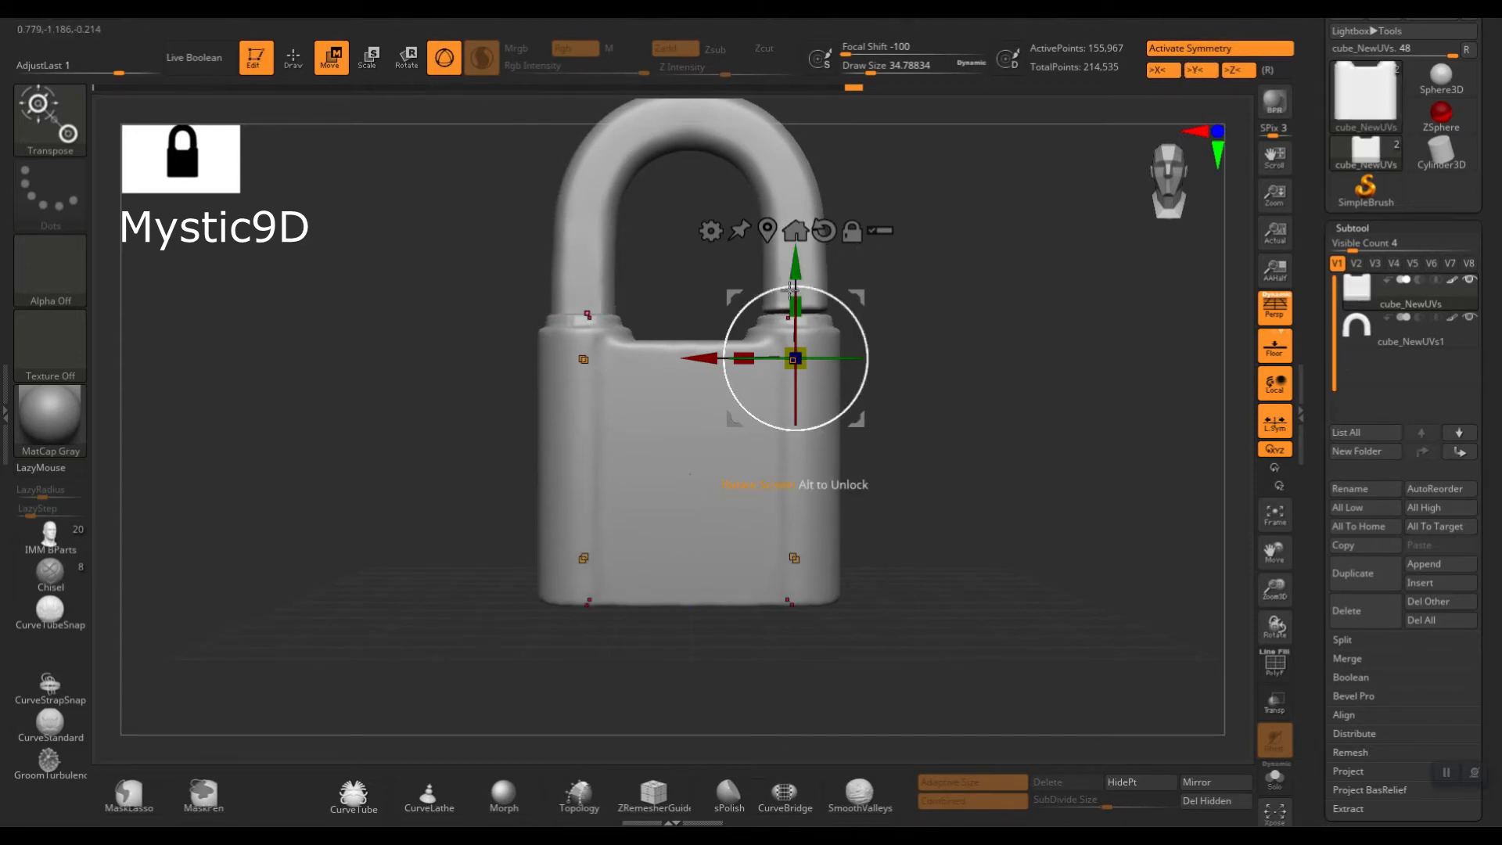
# Shorten the padlock body symmetrically along its height, and move the shackle vertically to fit it onto the caps.
pyautogui.moveTo(796, 268); pyautogui.dragTo(796, 282)
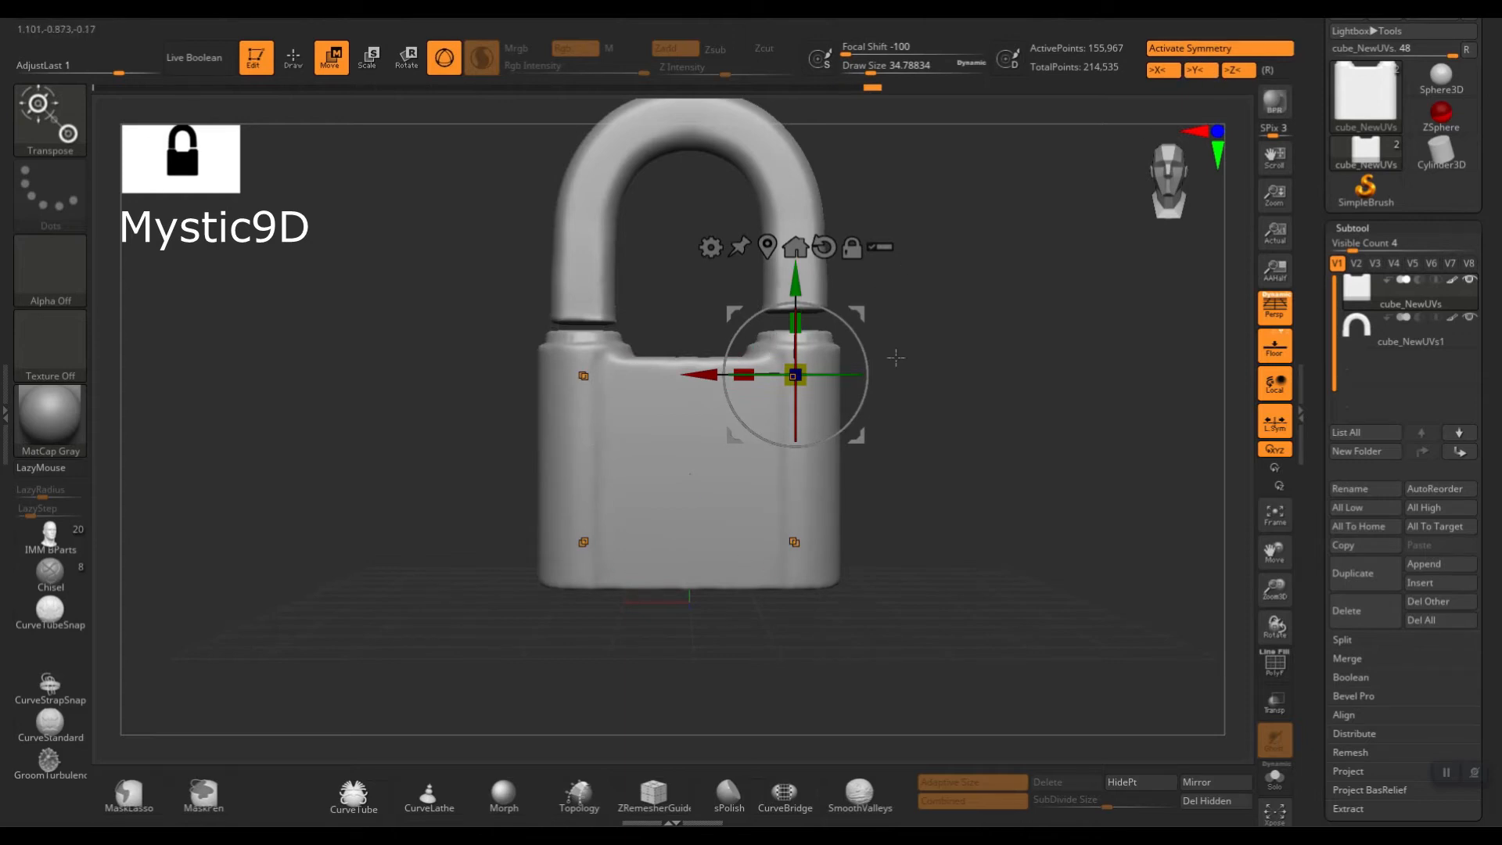
pyautogui.press('x')
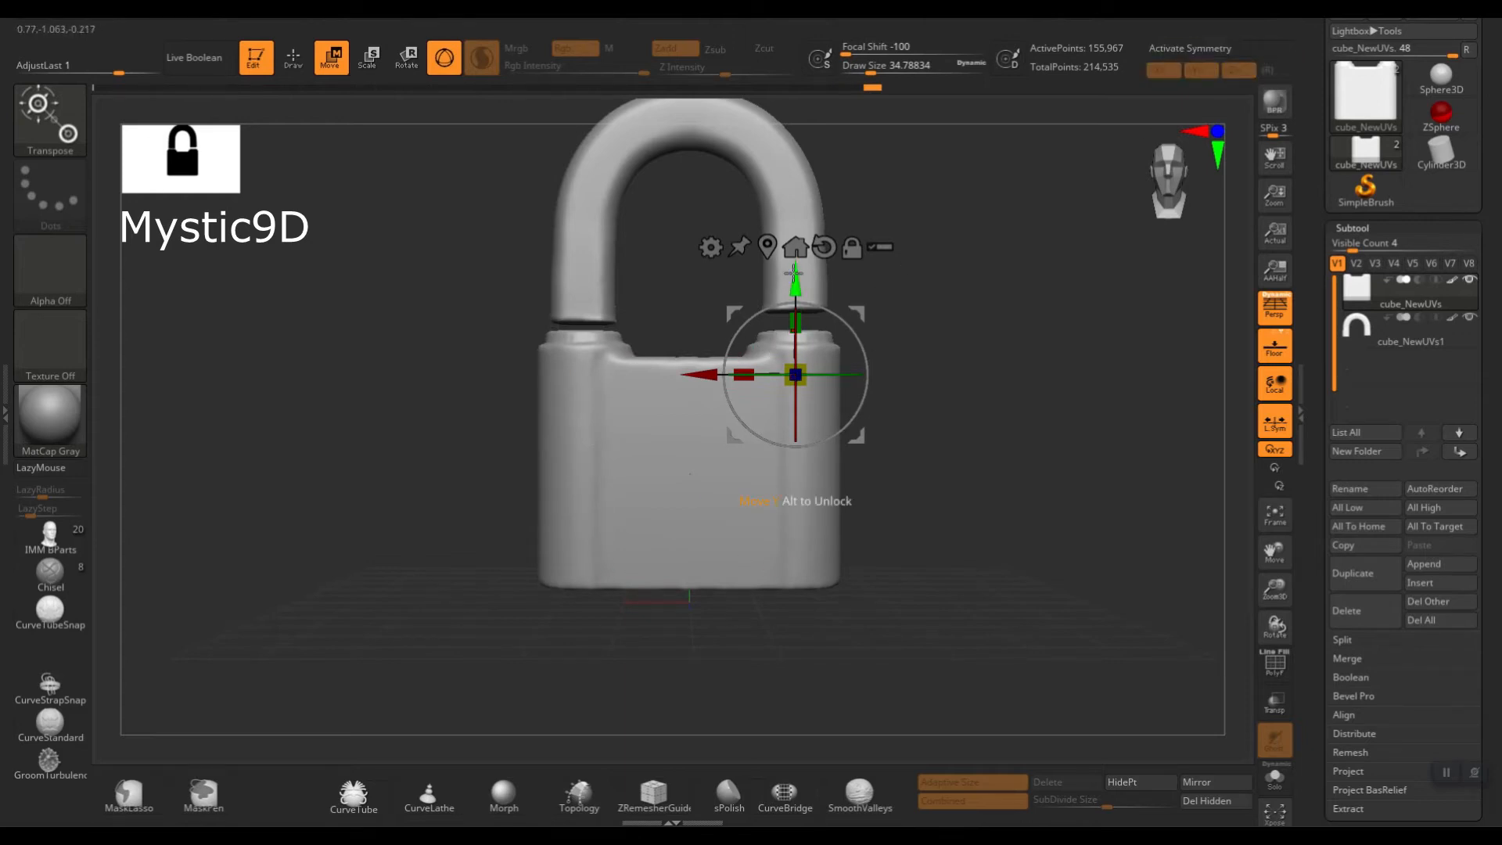
pyautogui.press('x')
pyautogui.keyDown('alt'); pyautogui.click(813, 219); pyautogui.keyUp('alt')
pyautogui.keyDown('alt'); pyautogui.moveTo(916, 227); pyautogui.dragTo(921, 307); pyautogui.keyUp('alt')
pyautogui.moveTo(798, 400); pyautogui.dragTo(798, 410)
pyautogui.press('q')
# Smooth the shackle's legs and bend with a draw size of about 54.
pyautogui.moveTo(922, 423)
pyautogui.keyDown('alt'); pyautogui.mouseDown()
pyautogui.moveTo(933, 367)
pyautogui.moveTo(970, 432)
pyautogui.moveTo(969, 402)
pyautogui.moveTo(828, 362)
pyautogui.moveTo(883, 364)
pyautogui.mouseUp(); pyautogui.keyUp('alt')
pyautogui.press('s')
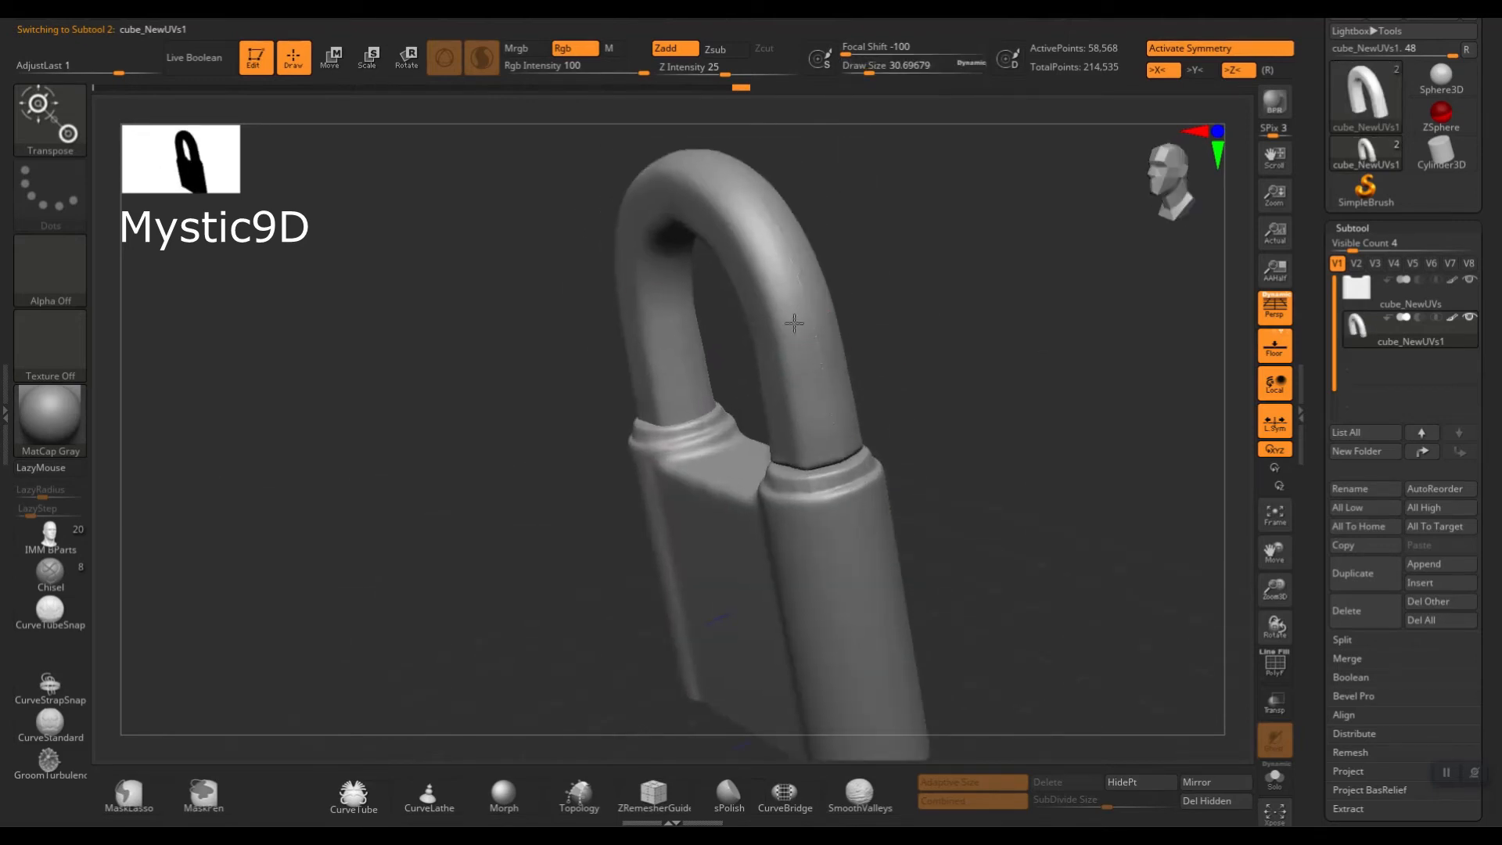
pyautogui.moveTo(795, 322); pyautogui.dragTo(834, 339, button='right')
pyautogui.press('s')
pyautogui.moveTo(818, 332); pyautogui.dragTo(822, 332)
pyautogui.keyDown('shift'); pyautogui.moveTo(833, 356); pyautogui.dragTo(855, 450); pyautogui.keyUp('shift')
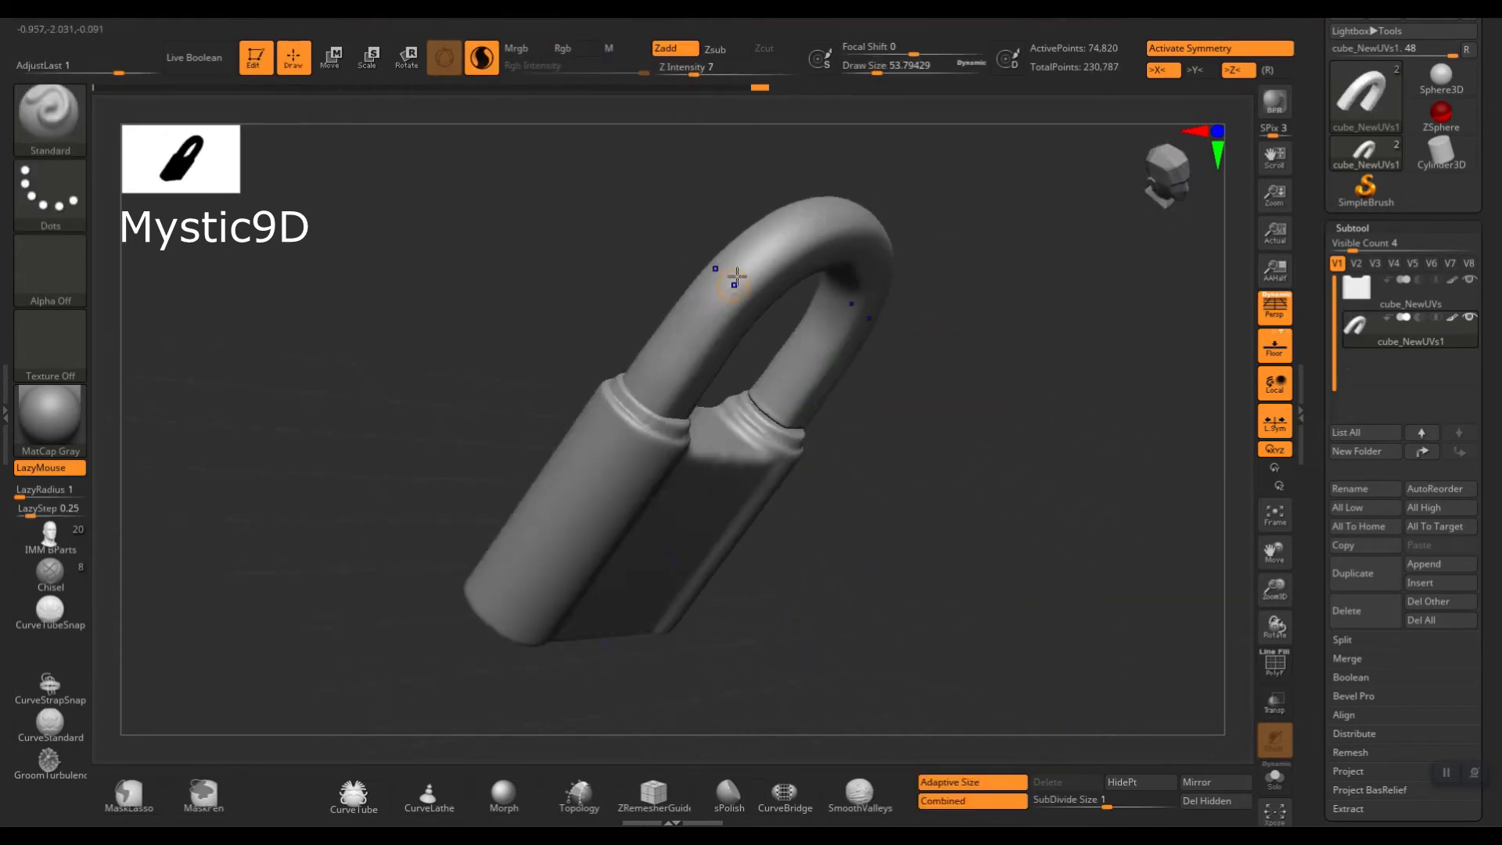
pyautogui.press('shift')
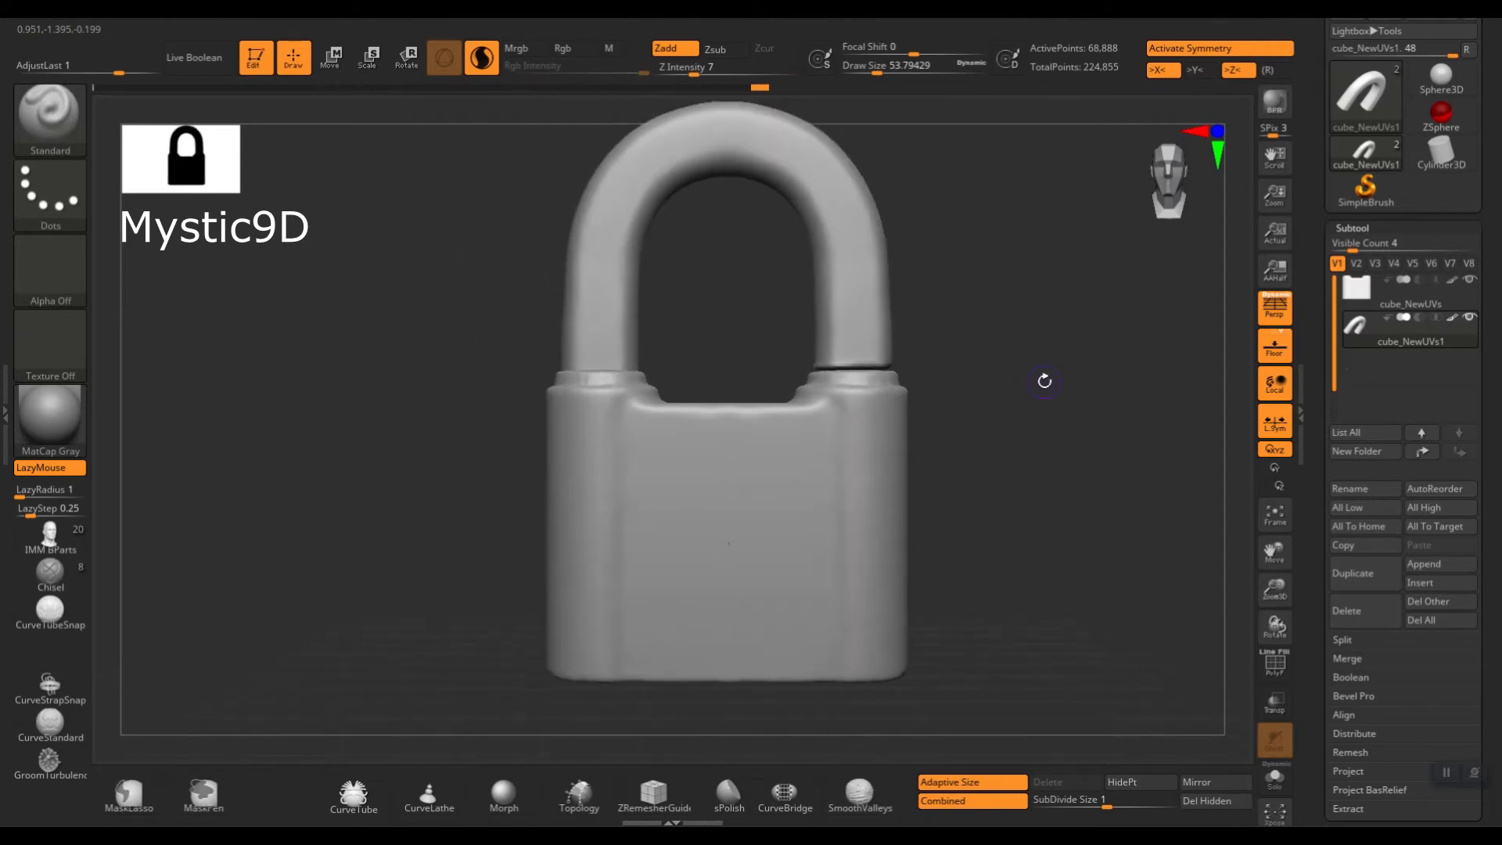
pyautogui.moveTo(1033, 393); pyautogui.dragTo(1041, 354)
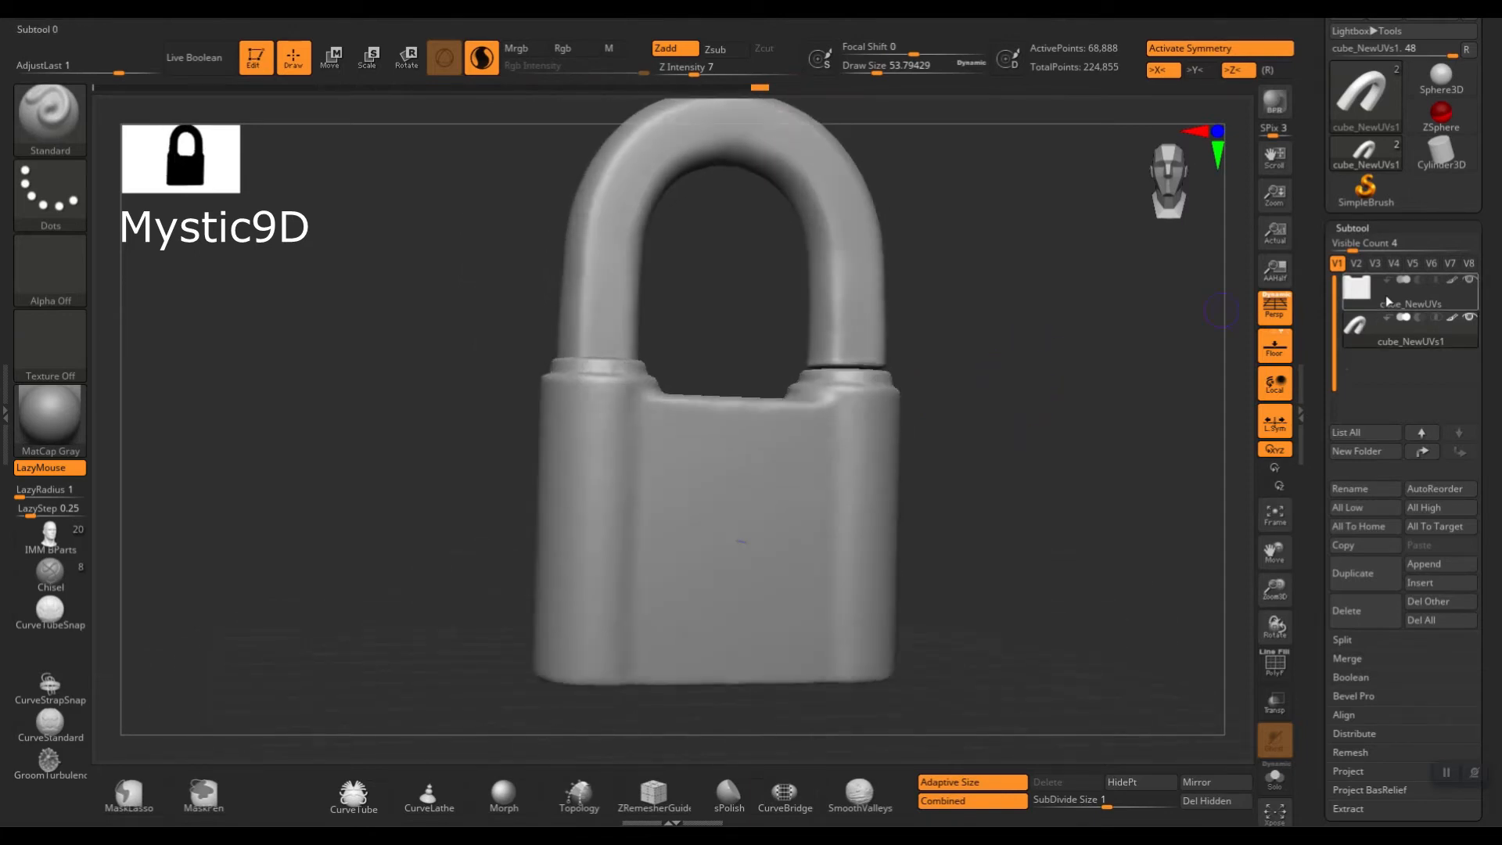
# Select the padlock body subtool and smooth its faces below the caps with a draw size of about 94.
pyautogui.press('s')
pyautogui.moveTo(956, 330); pyautogui.dragTo(967, 330)
pyautogui.moveTo(972, 397); pyautogui.dragTo(943, 439)
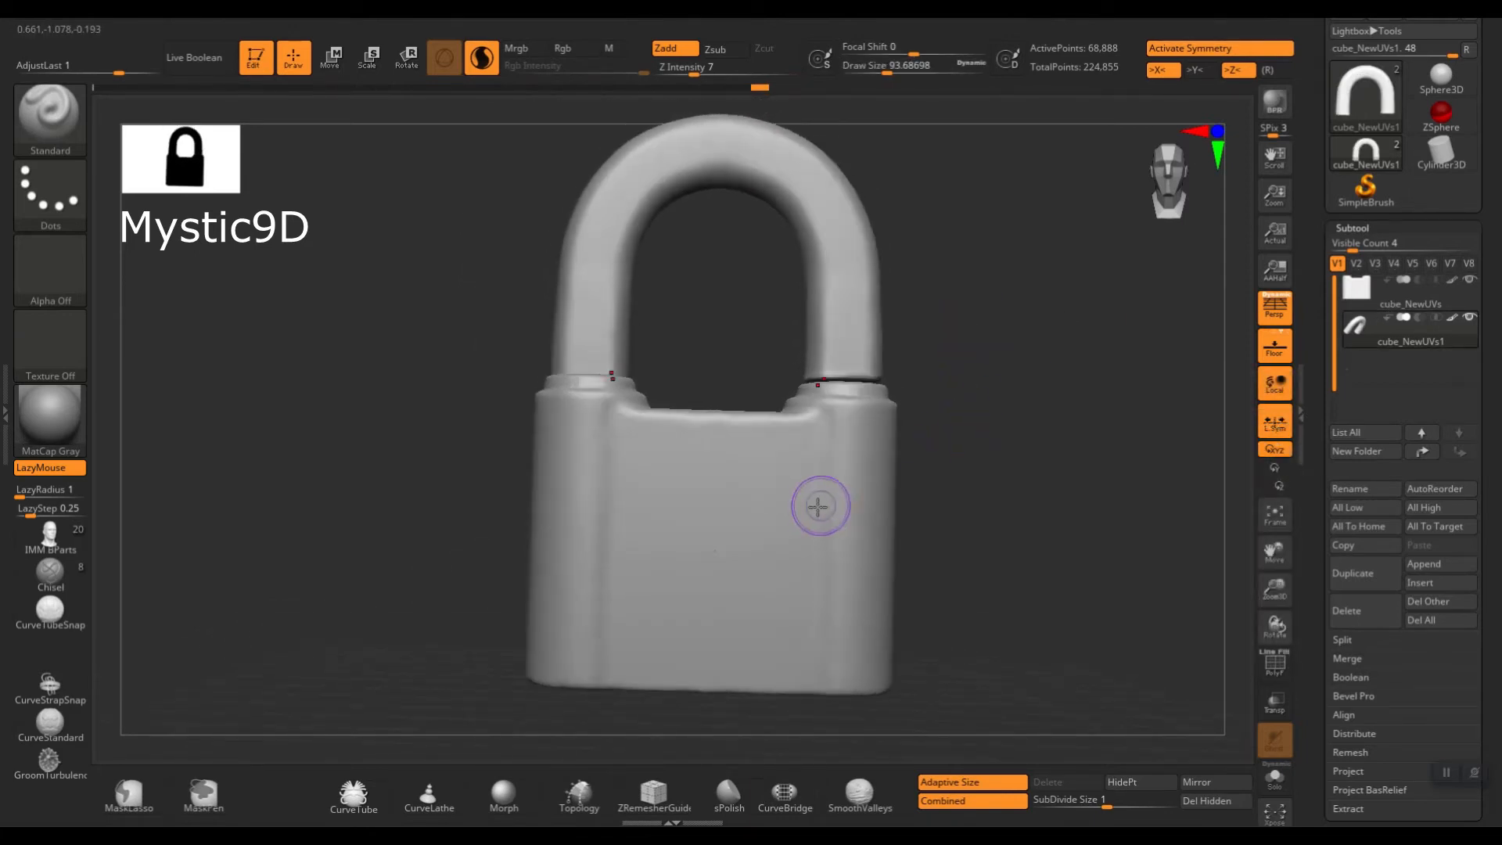
pyautogui.keyDown('alt'); pyautogui.click(855, 551); pyautogui.keyUp('alt')
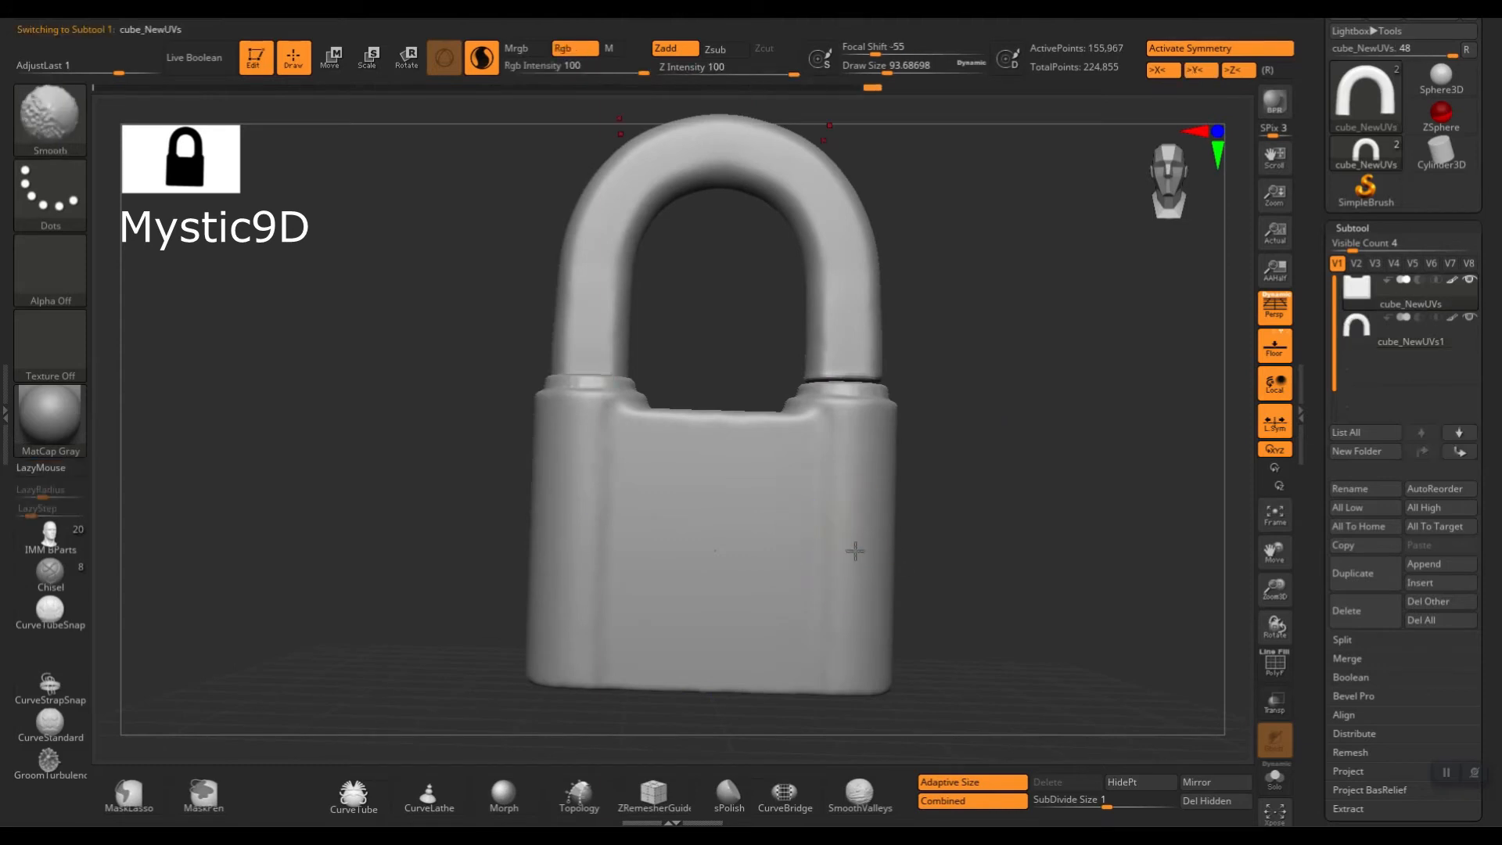
pyautogui.moveTo(982, 559)
pyautogui.mouseDown()
pyautogui.moveTo(892, 533)
pyautogui.moveTo(898, 564)
pyautogui.moveTo(830, 484)
pyautogui.mouseUp()
pyautogui.press('shift')
pyautogui.keyDown('shift'); pyautogui.moveTo(750, 450); pyautogui.dragTo(761, 493); pyautogui.keyUp('shift')
pyautogui.moveTo(939, 493); pyautogui.dragTo(768, 493)
pyautogui.press('shift')
# Select the shackle subtool and smooth its arch from several sides with a draw size of about 65.
pyautogui.moveTo(916, 529)
pyautogui.mouseDown(button='right')
pyautogui.moveTo(1009, 406)
pyautogui.moveTo(777, 312)
pyautogui.moveTo(769, 274)
pyautogui.mouseUp(button='right')
pyautogui.keyDown('alt'); pyautogui.click(777, 312); pyautogui.keyUp('alt')
pyautogui.press('s')
pyautogui.moveTo(775, 268); pyautogui.dragTo(768, 268)
pyautogui.press('shift')
pyautogui.keyDown('shift'); pyautogui.moveTo(796, 182); pyautogui.dragTo(771, 250); pyautogui.keyUp('shift')
pyautogui.moveTo(771, 250); pyautogui.dragTo(807, 184, button='right')
pyautogui.press('shift')
pyautogui.keyDown('shift'); pyautogui.moveTo(919, 152); pyautogui.dragTo(954, 156); pyautogui.keyUp('shift')
pyautogui.moveTo(954, 156)
pyautogui.mouseDown(button='right')
pyautogui.moveTo(973, 201)
pyautogui.moveTo(936, 339)
pyautogui.moveTo(883, 292)
pyautogui.mouseUp(button='right')
pyautogui.press('shift')
pyautogui.keyDown('shift'); pyautogui.moveTo(1135, 302); pyautogui.dragTo(1090, 335, button='right'); pyautogui.keyUp('shift')
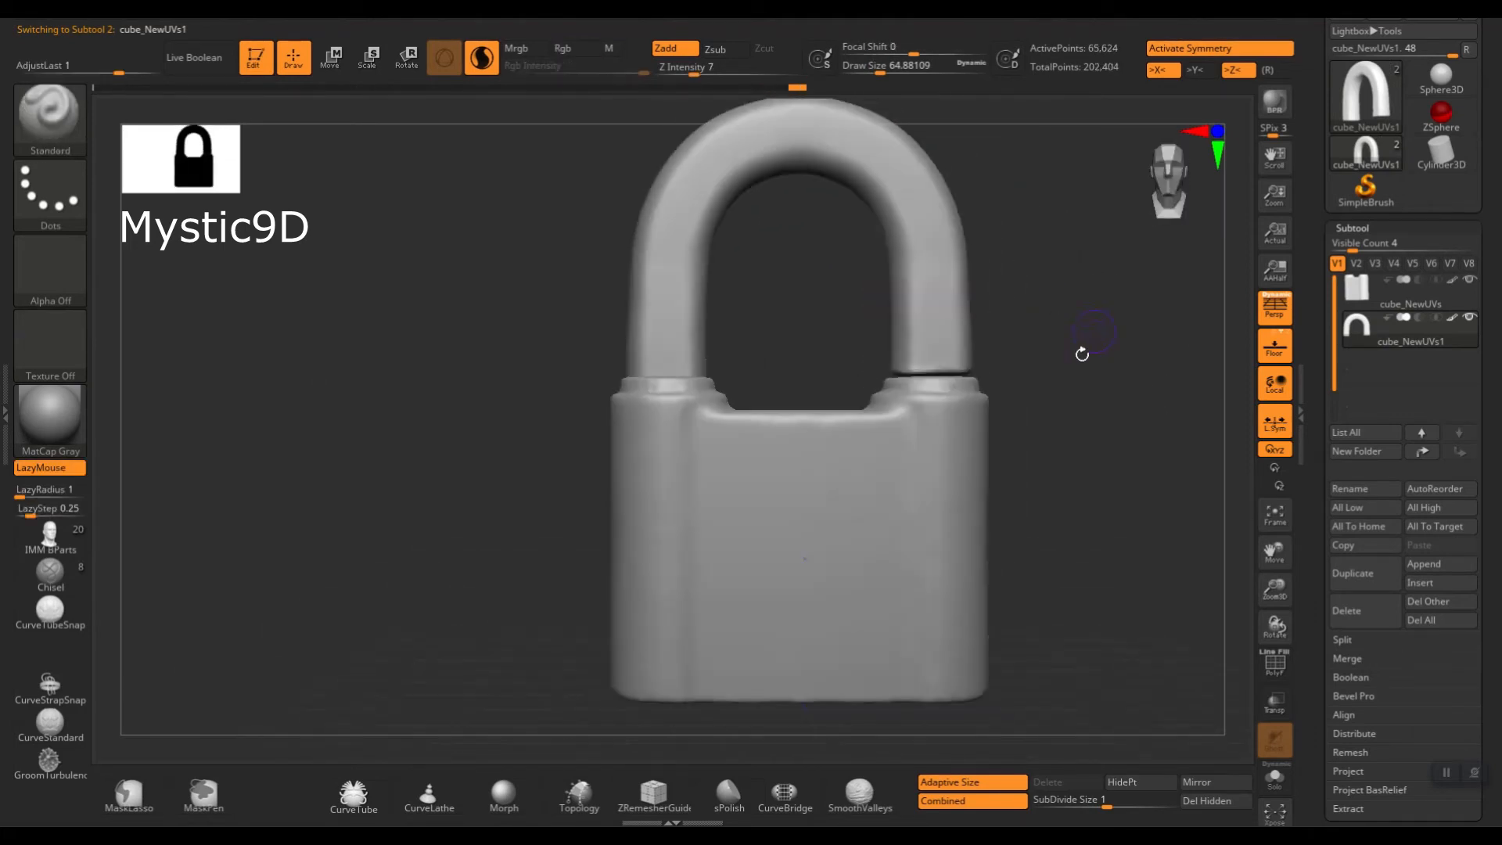
# Merge the padlock body and the shackle into a single subtool.
pyautogui.keyDown('alt'); pyautogui.click(926, 488); pyautogui.keyUp('alt')
pyautogui.press('space')
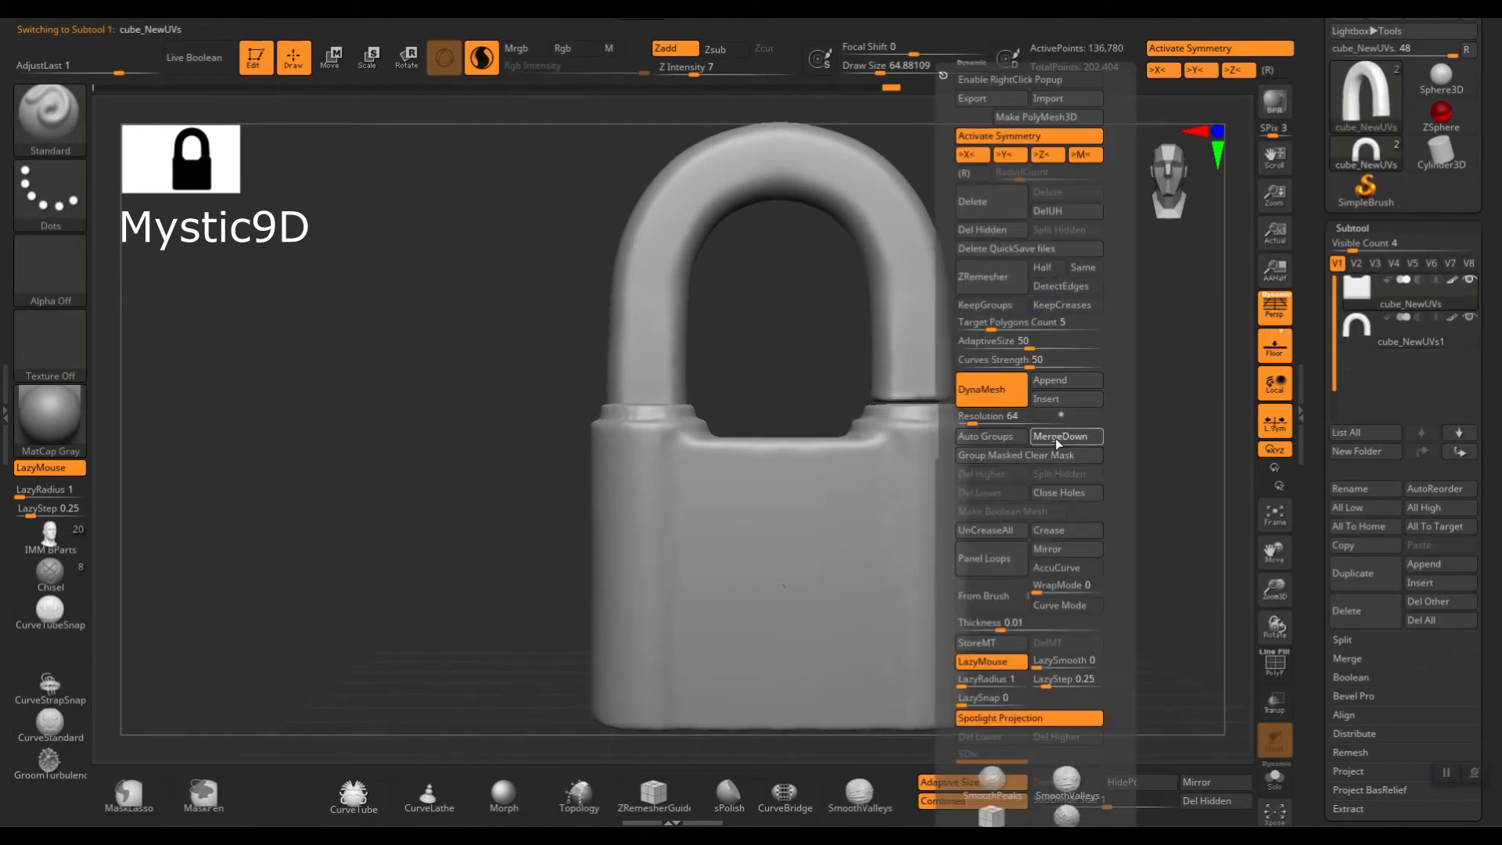
pyautogui.click(1055, 437)
pyautogui.click(1007, 474)
# Smooth the joint between the fixed shackle leg and its cap with a draw size of about 39.
pyautogui.moveTo(1038, 380); pyautogui.dragTo(1006, 368, button='right')
pyautogui.press('s')
pyautogui.moveTo(986, 364); pyautogui.dragTo(993, 364)
pyautogui.keyDown('alt'); pyautogui.moveTo(992, 360); pyautogui.dragTo(1001, 395, button='right'); pyautogui.keyUp('alt')
pyautogui.press('f')
pyautogui.moveTo(1002, 395); pyautogui.dragTo(997, 394)
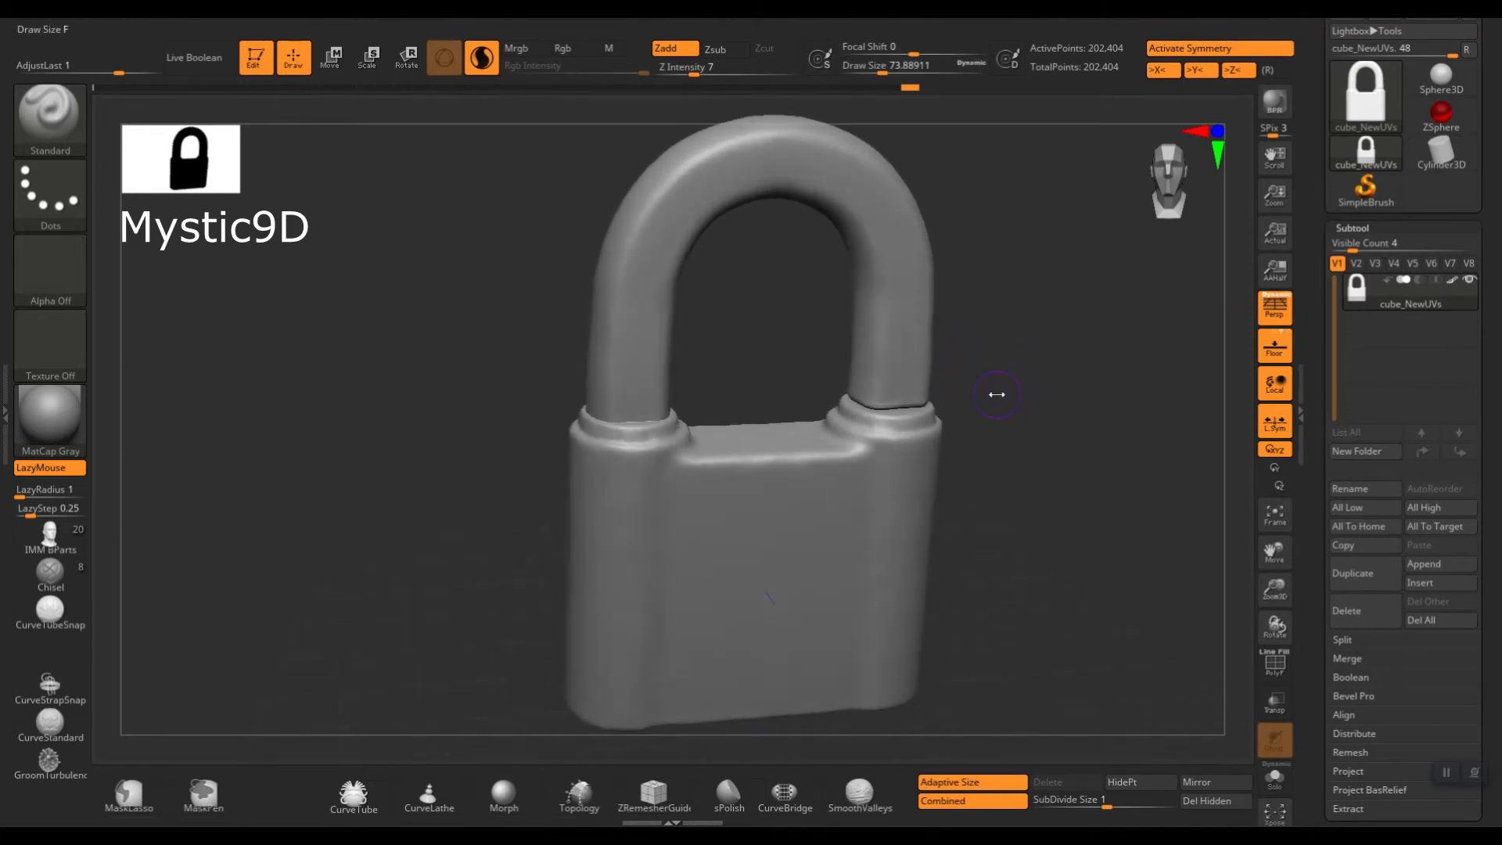
pyautogui.moveTo(994, 399); pyautogui.dragTo(923, 421, button='right')
pyautogui.moveTo(763, 425)
pyautogui.keyDown('ctrl'); pyautogui.mouseDown(button='right')
pyautogui.moveTo(741, 459)
pyautogui.moveTo(600, 459)
pyautogui.mouseUp(button='right'); pyautogui.keyUp('ctrl')
pyautogui.press('s')
pyautogui.moveTo(600, 460); pyautogui.dragTo(427, 420)
pyautogui.press('shift')
pyautogui.keyDown('shift'); pyautogui.moveTo(574, 464); pyautogui.dragTo(649, 442); pyautogui.keyUp('shift')
pyautogui.moveTo(744, 423); pyautogui.dragTo(643, 365, button='right')
# Set the DynaMesh resolution to 256 and remesh the merged padlock.
pyautogui.keyDown('ctrl'); pyautogui.moveTo(1031, 338); pyautogui.dragTo(1067, 380); pyautogui.keyUp('ctrl')
pyautogui.hotkey('ctrl', 'z')
pyautogui.press('space')
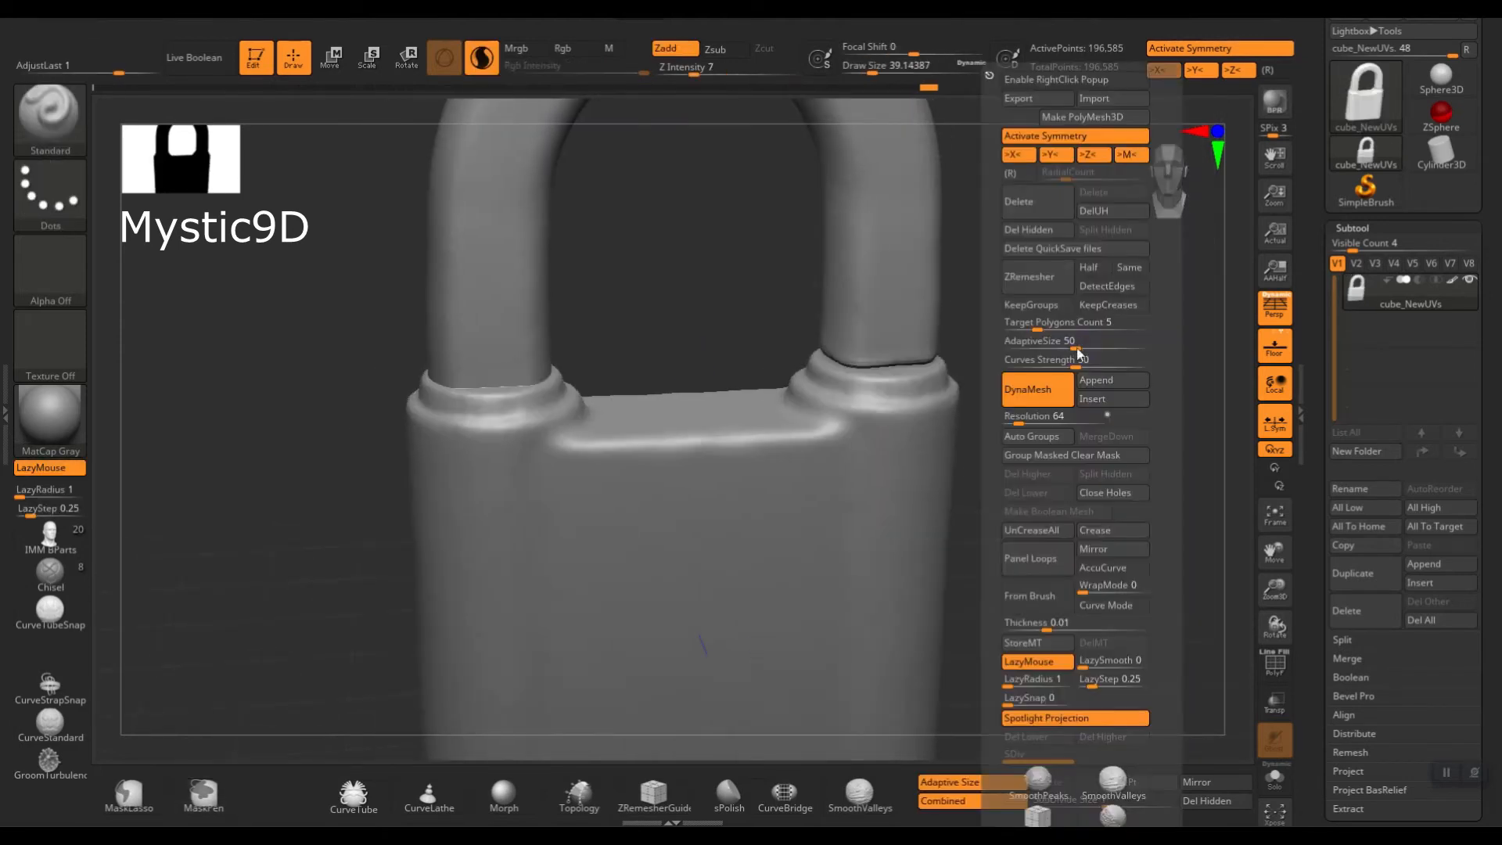
pyautogui.click(1064, 415)
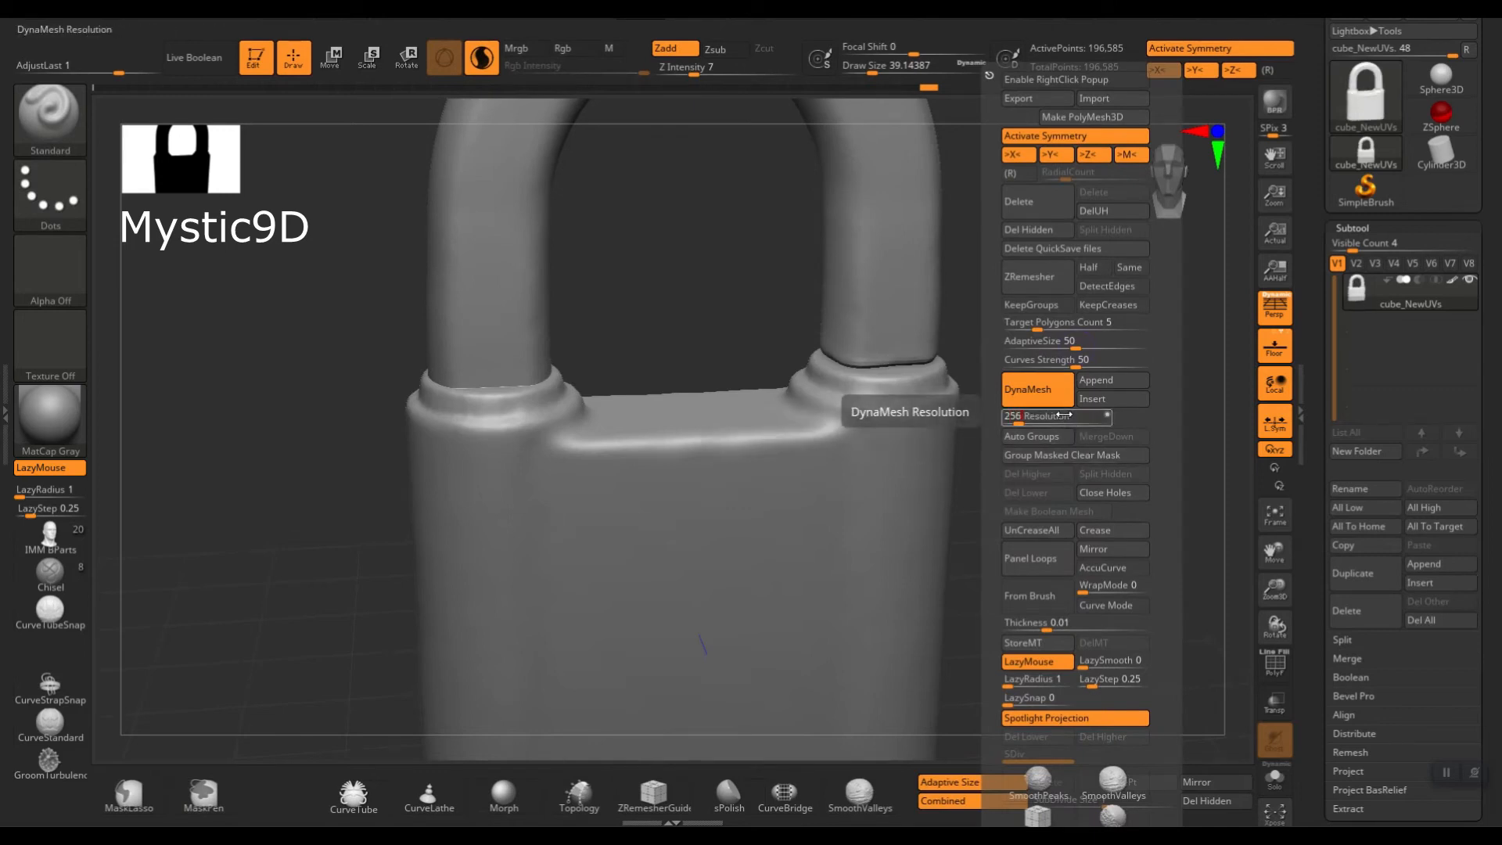
pyautogui.press('Return')
pyautogui.keyDown('ctrl'); pyautogui.moveTo(1067, 397); pyautogui.dragTo(1119, 422); pyautogui.keyUp('ctrl')
# Set the draw size to about 46 and undo the last remesh of the padlock.
pyautogui.moveTo(708, 368); pyautogui.dragTo(579, 401)
pyautogui.press('s')
pyautogui.moveTo(579, 399); pyautogui.dragTo(590, 396)
pyautogui.press('shift')
pyautogui.press('s')
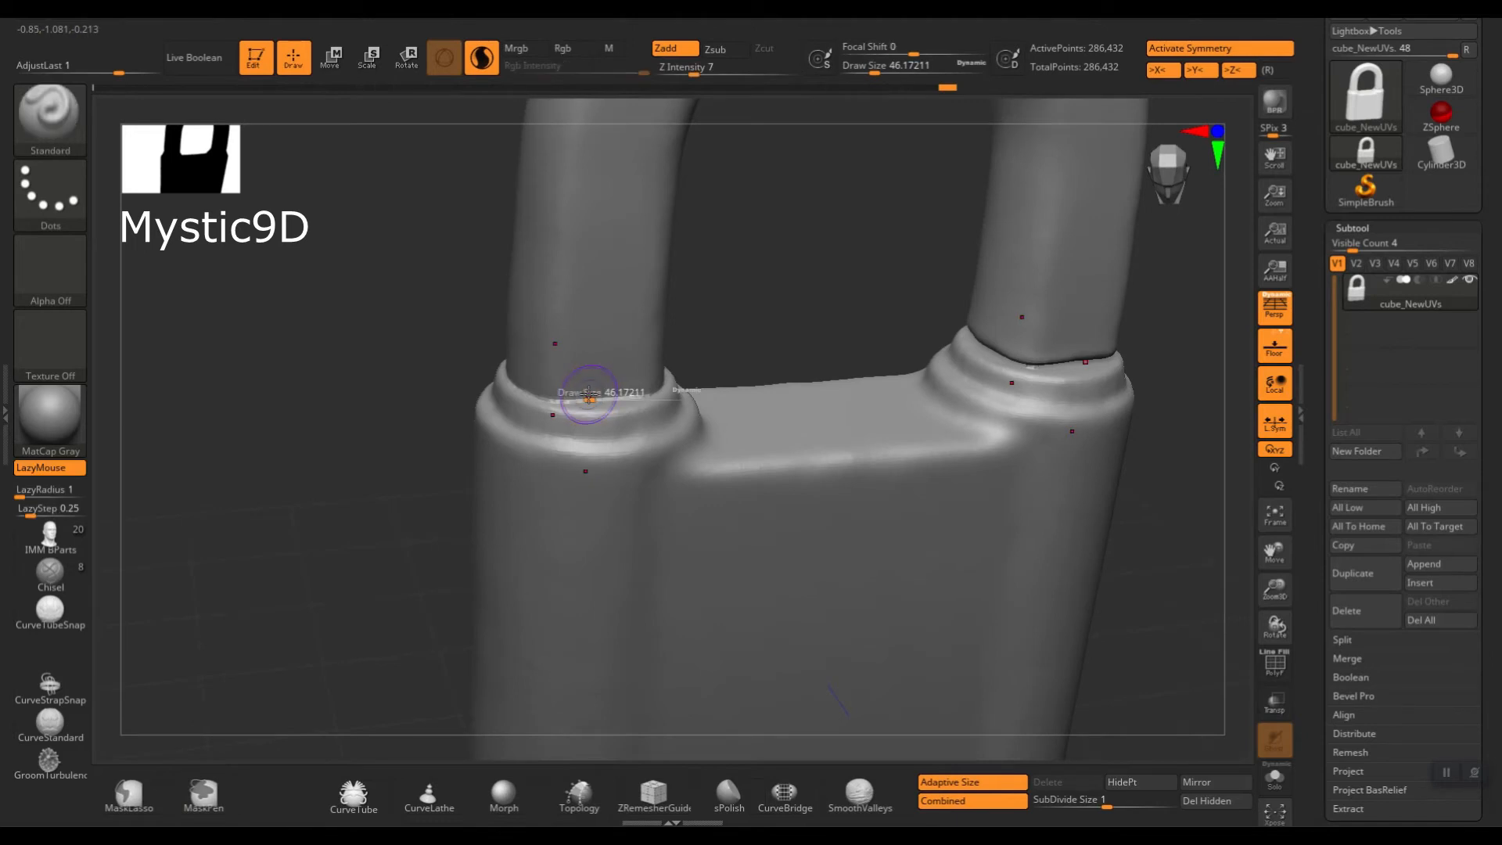
pyautogui.moveTo(877, 309); pyautogui.dragTo(768, 256)
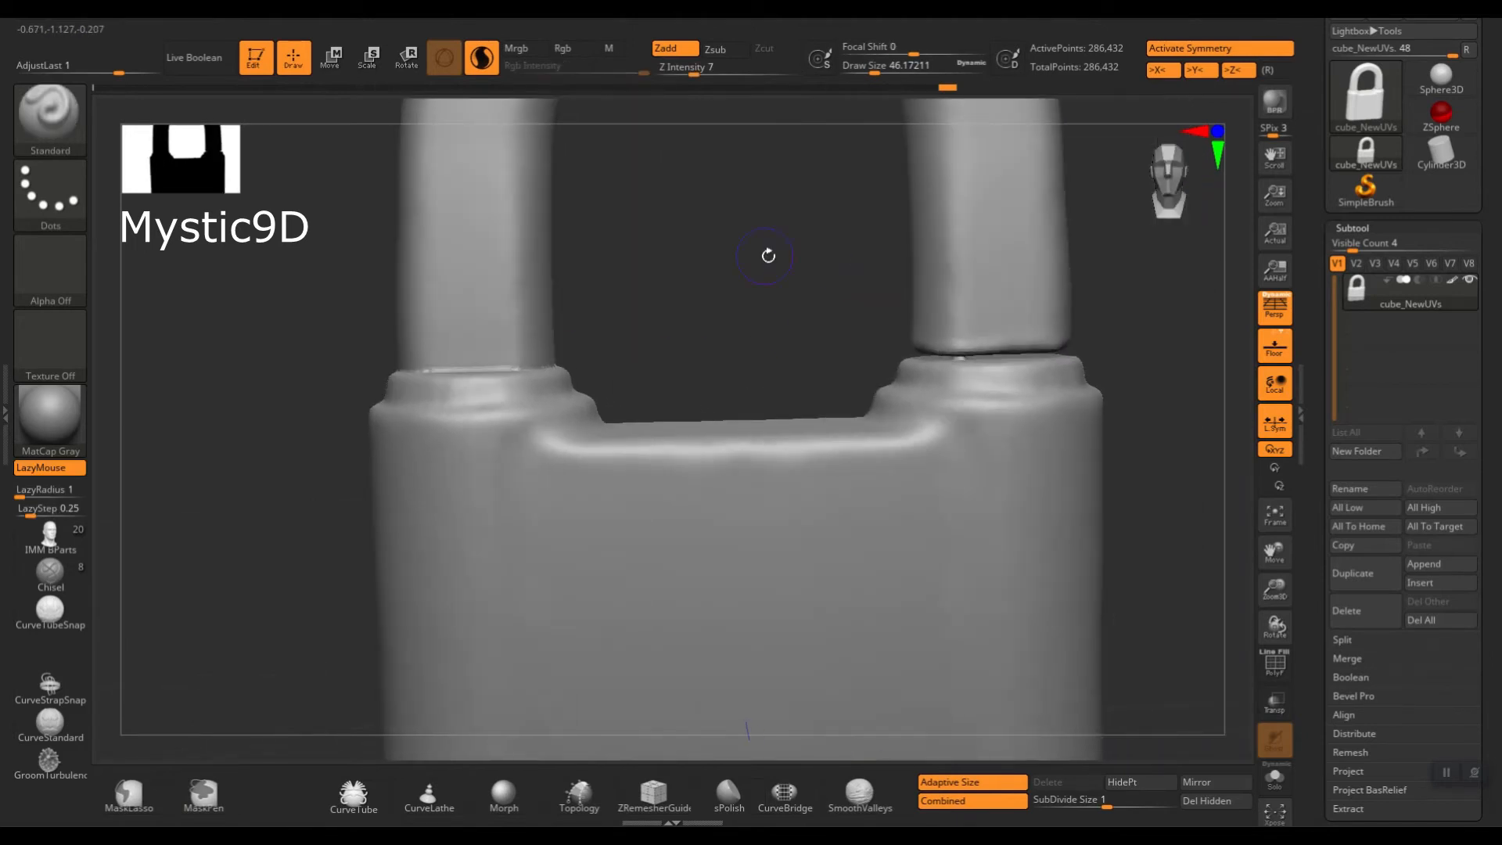
pyautogui.hotkey('ctrl', 'z')
pyautogui.rightClick(904, 291)
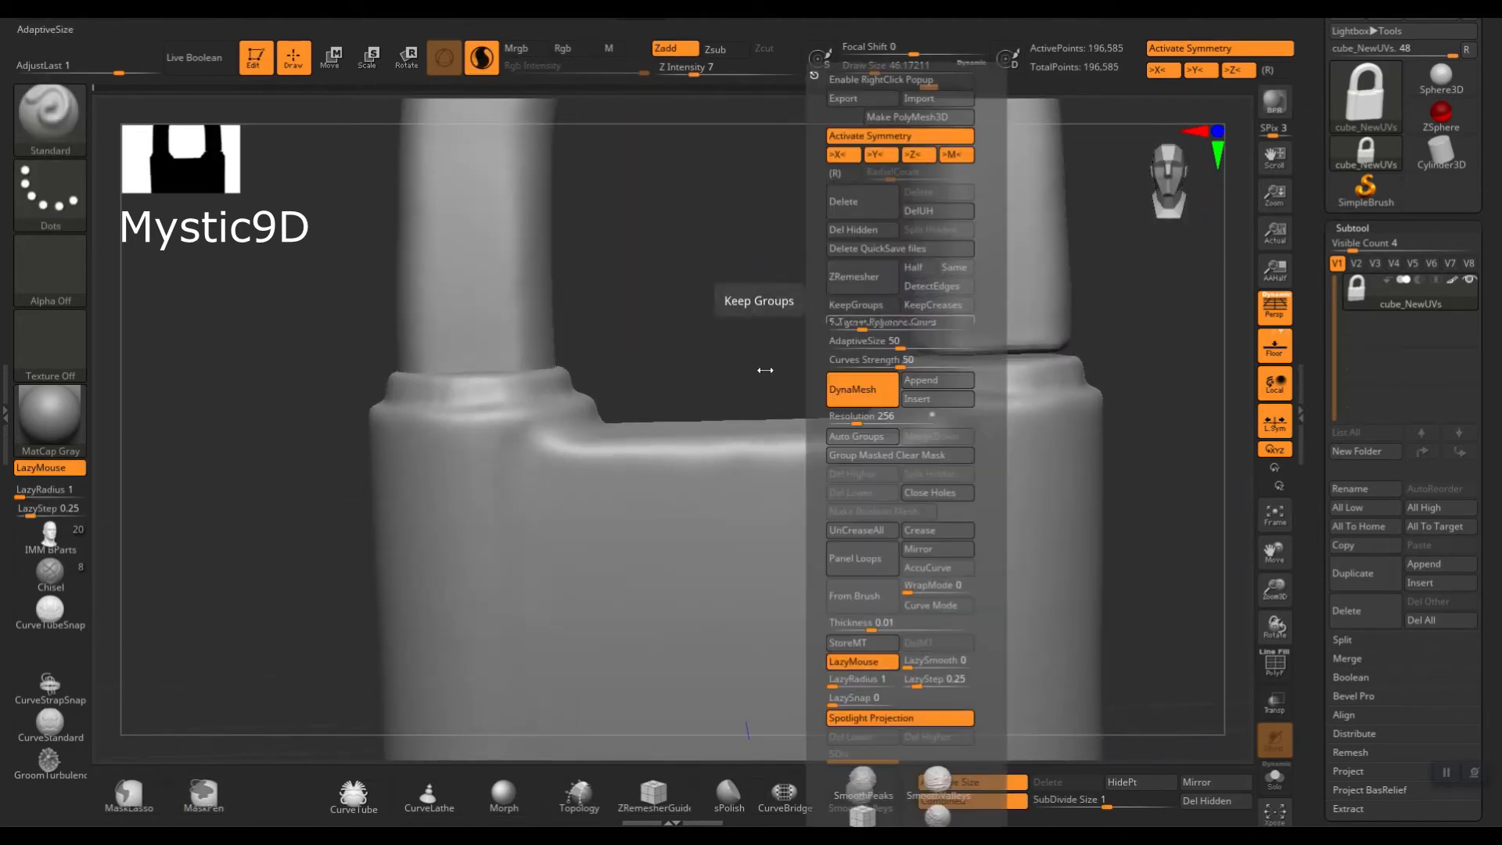
pyautogui.moveTo(860, 337); pyautogui.dragTo(811, 335)
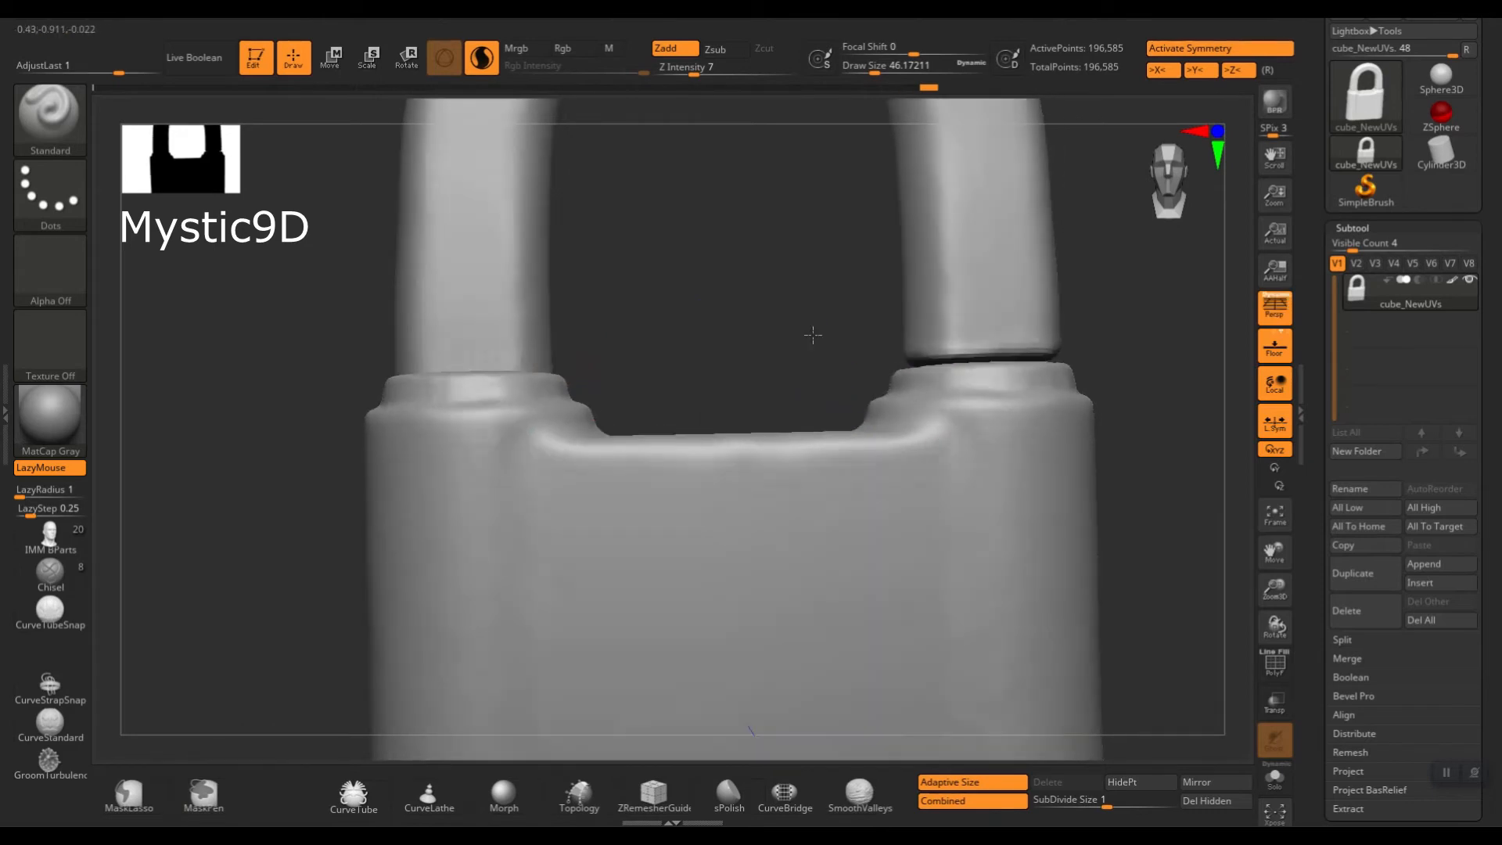
# With perspective and symmetry off, mask around the free shackle end and widen the gap above its cap by vertical moves.
pyautogui.press('p')
pyautogui.keyDown('ctrl'); pyautogui.moveTo(1092, 320); pyautogui.dragTo(773, 399); pyautogui.keyUp('ctrl')
pyautogui.press('x')
pyautogui.keyDown('ctrl'); pyautogui.moveTo(692, 278); pyautogui.dragTo(1073, 397); pyautogui.keyUp('ctrl')
pyautogui.press('w')
pyautogui.moveTo(917, 409); pyautogui.dragTo(914, 386)
pyautogui.keyDown('ctrl'); pyautogui.click(1070, 344); pyautogui.keyUp('ctrl')
pyautogui.press('q')
pyautogui.press('w')
pyautogui.moveTo(915, 396); pyautogui.dragTo(915, 401)
pyautogui.press('q')
pyautogui.keyDown('ctrl'); pyautogui.moveTo(1022, 376); pyautogui.dragTo(1076, 349); pyautogui.keyUp('ctrl')
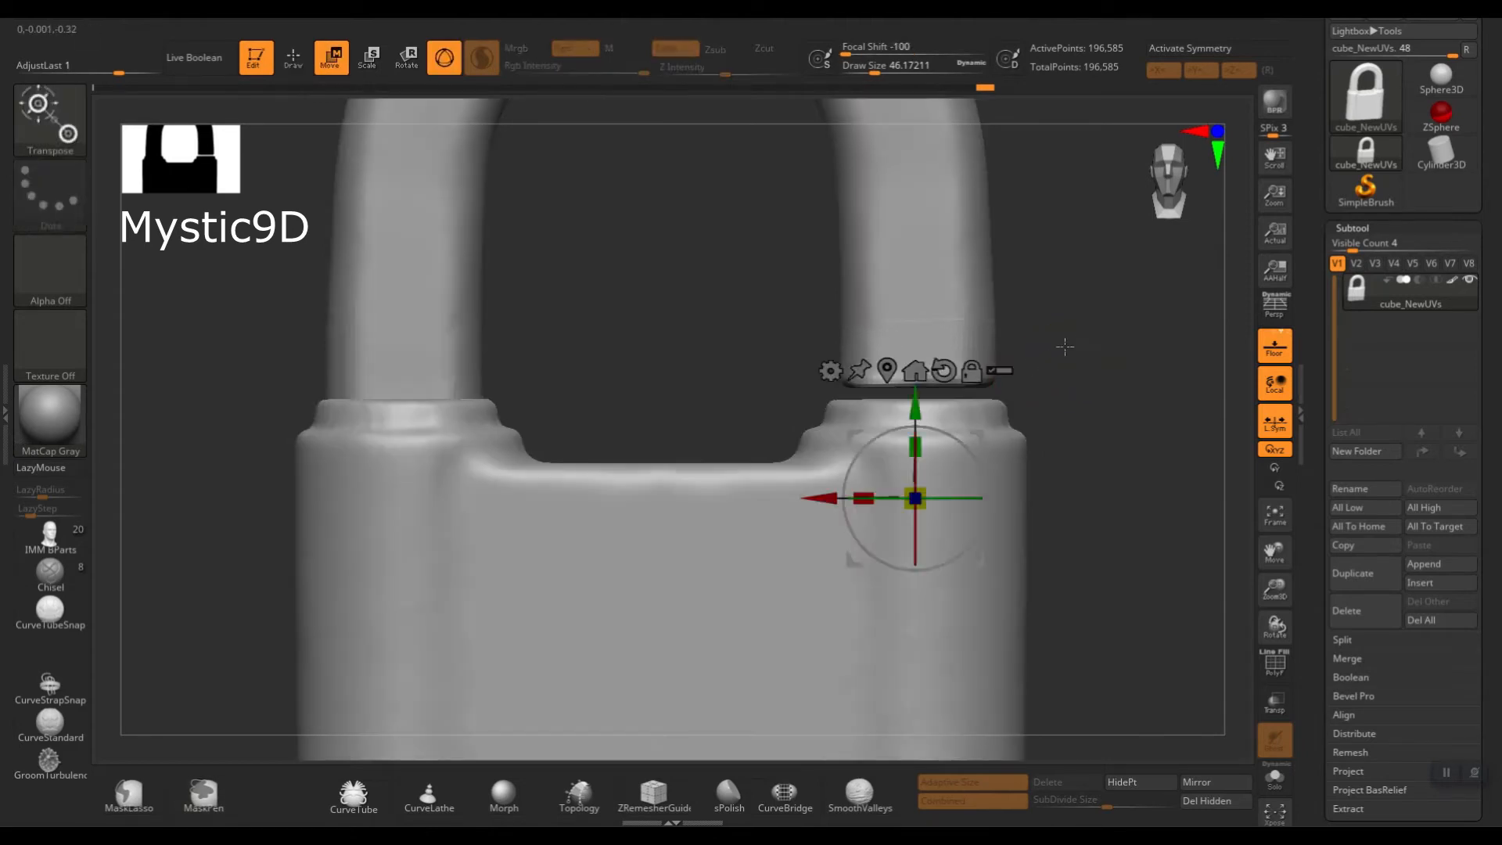
# Smooth the free end of the shackle on both its front and back sides.
pyautogui.press('q')
pyautogui.moveTo(918, 331)
pyautogui.keyDown('shift'); pyautogui.mouseDown()
pyautogui.moveTo(916, 309)
pyautogui.moveTo(982, 339)
pyautogui.moveTo(1012, 321)
pyautogui.moveTo(637, 375)
pyautogui.mouseUp(); pyautogui.keyUp('shift')
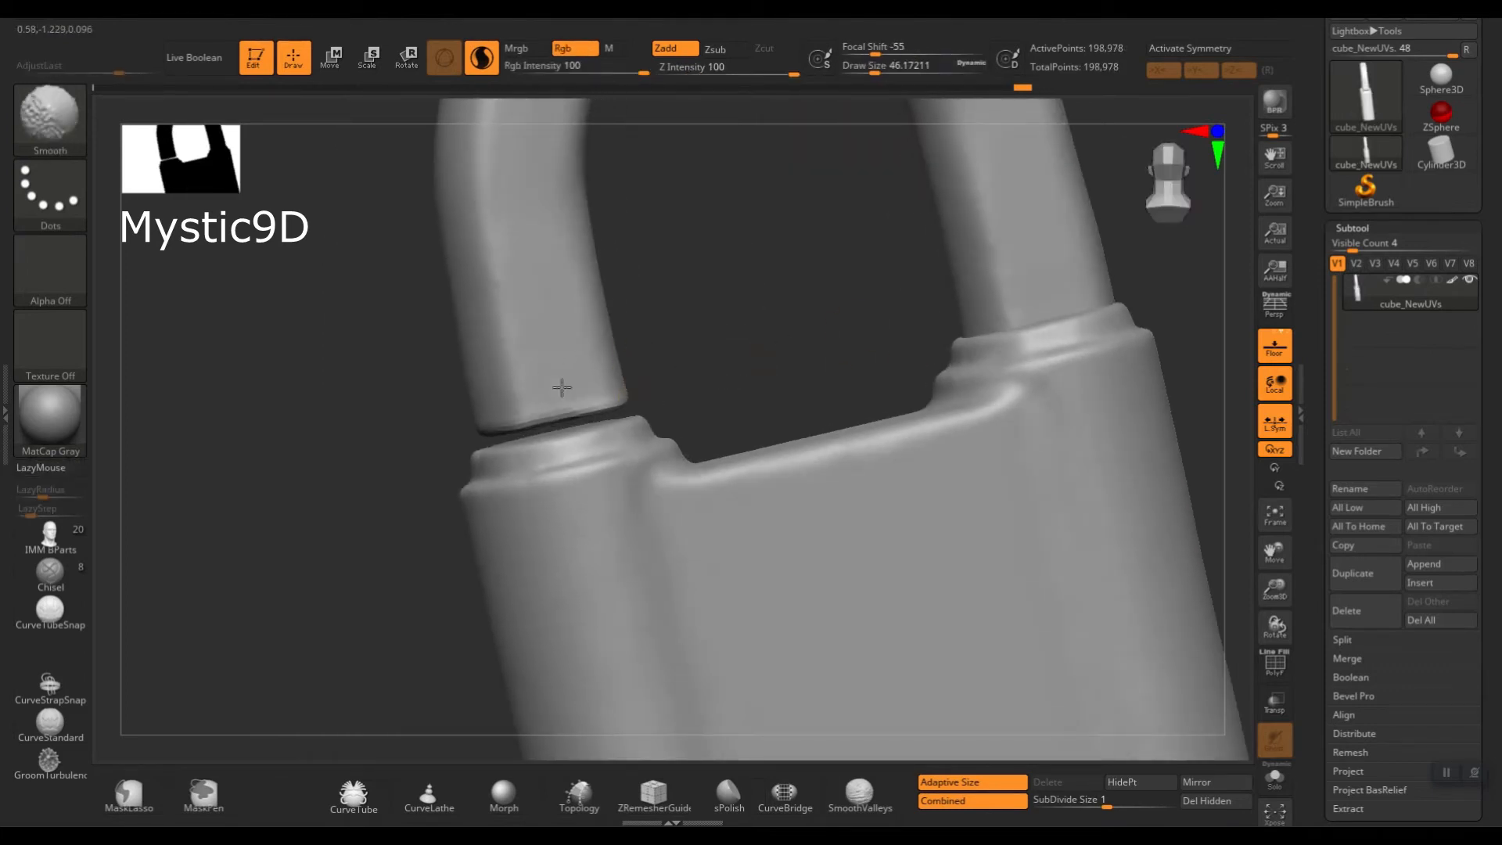
pyautogui.moveTo(414, 415); pyautogui.dragTo(697, 402)
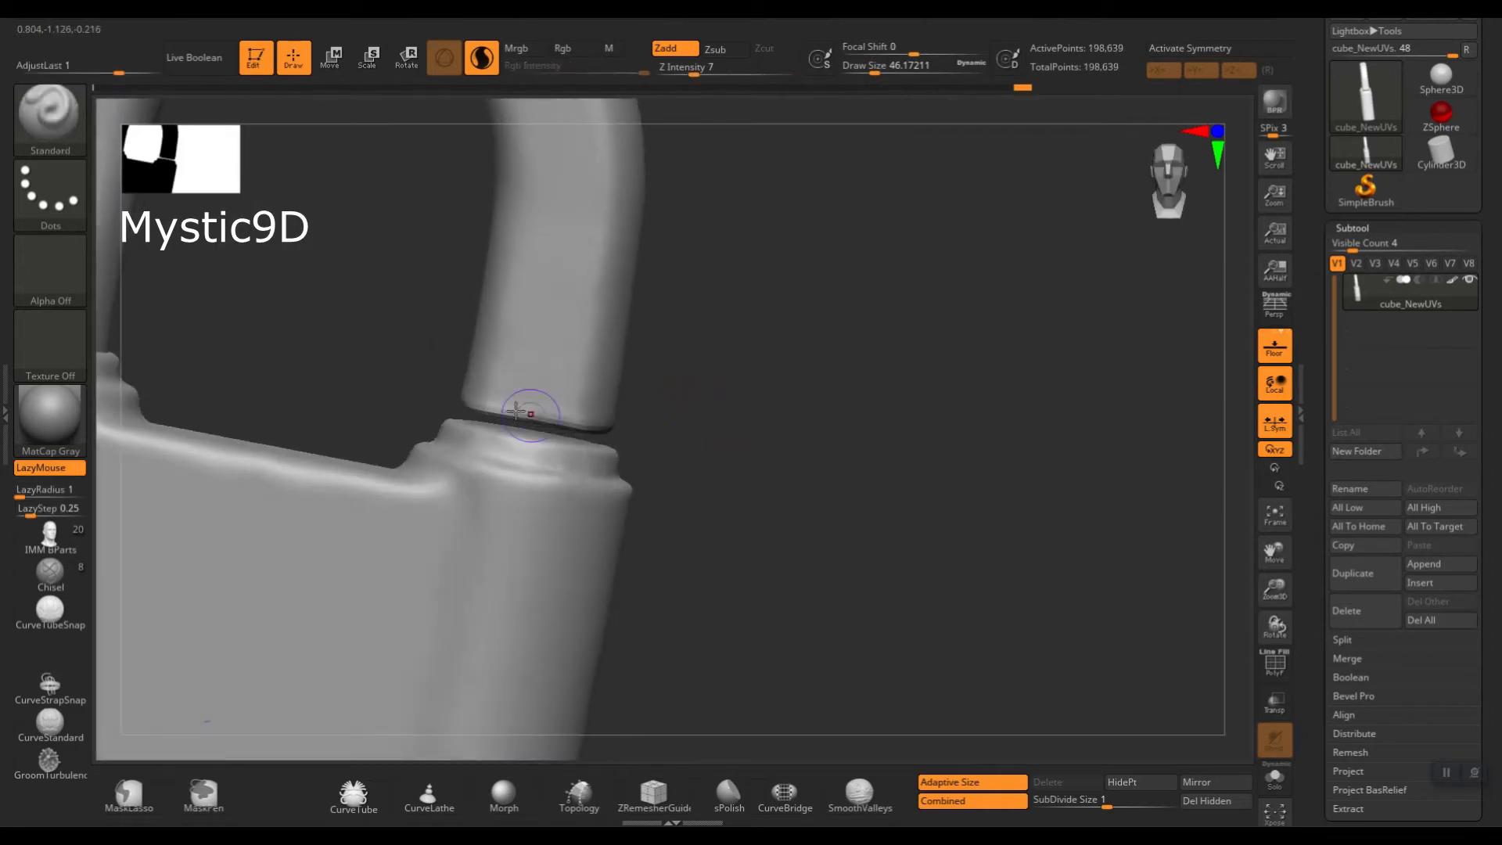
pyautogui.keyDown('shift'); pyautogui.moveTo(529, 412); pyautogui.dragTo(577, 416); pyautogui.keyUp('shift')
pyautogui.moveTo(609, 290); pyautogui.dragTo(557, 293)
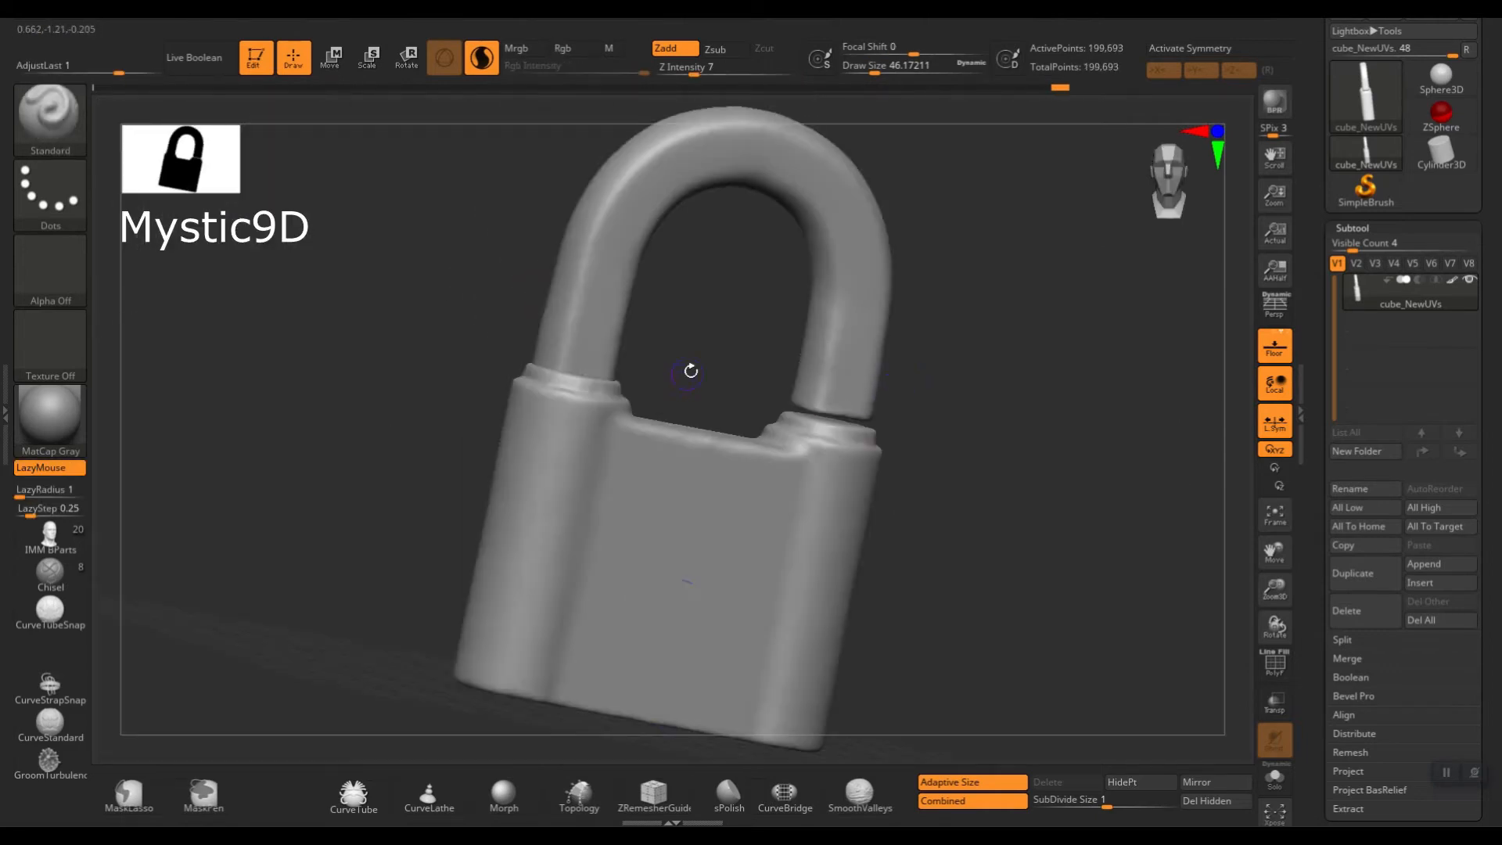
pyautogui.moveTo(689, 370)
pyautogui.mouseDown()
pyautogui.moveTo(705, 328)
pyautogui.moveTo(906, 333)
pyautogui.moveTo(953, 315)
pyautogui.moveTo(1023, 373)
pyautogui.mouseUp()
# Remesh the padlock with perspective on and smooth the fixed leg's joint and cap rings with a draw size of about 41.
pyautogui.press('p')
pyautogui.moveTo(516, 364)
pyautogui.keyDown('alt'); pyautogui.mouseDown()
pyautogui.moveTo(640, 346)
pyautogui.moveTo(720, 359)
pyautogui.moveTo(690, 404)
pyautogui.moveTo(665, 400)
pyautogui.mouseUp(); pyautogui.keyUp('alt')
pyautogui.moveTo(728, 396)
pyautogui.mouseDown(button='right')
pyautogui.moveTo(749, 423)
pyautogui.moveTo(724, 438)
pyautogui.mouseUp(button='right')
pyautogui.press('s')
pyautogui.moveTo(725, 436); pyautogui.dragTo(722, 432)
pyautogui.keyDown('shift'); pyautogui.moveTo(727, 435); pyautogui.dragTo(759, 417); pyautogui.keyUp('shift')
pyautogui.moveTo(576, 360); pyautogui.dragTo(640, 396, button='right')
pyautogui.keyDown('shift'); pyautogui.moveTo(626, 391); pyautogui.dragTo(587, 356); pyautogui.keyUp('shift')
pyautogui.moveTo(587, 356)
pyautogui.mouseDown(button='right')
pyautogui.moveTo(626, 356)
pyautogui.moveTo(609, 392)
pyautogui.moveTo(607, 352)
pyautogui.mouseUp(button='right')
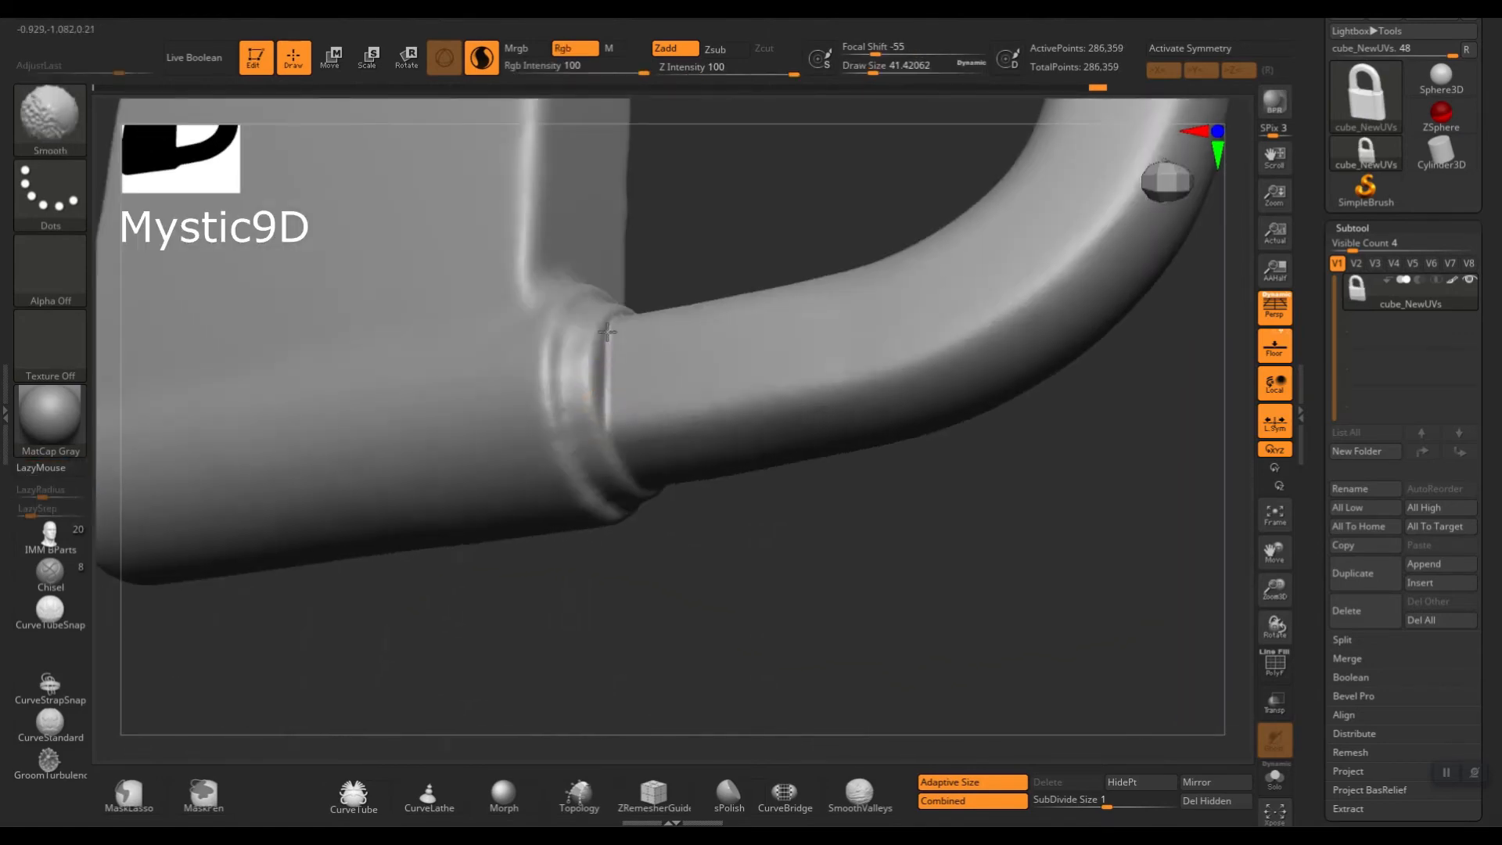
pyautogui.moveTo(649, 439)
pyautogui.mouseDown(button='right')
pyautogui.moveTo(731, 251)
pyautogui.moveTo(783, 317)
pyautogui.moveTo(795, 298)
pyautogui.moveTo(774, 336)
pyautogui.mouseUp(button='right')
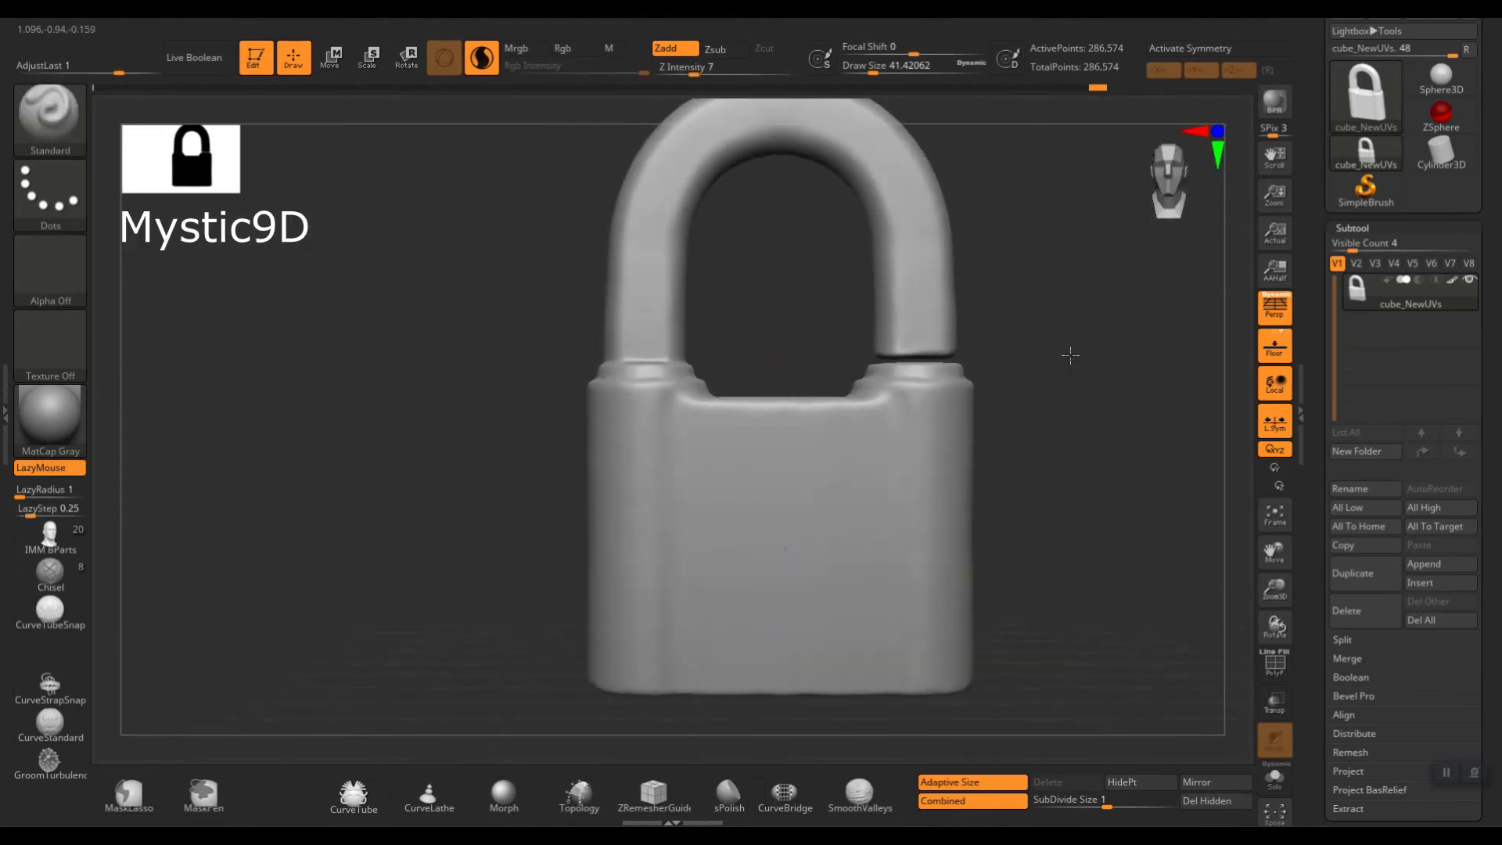
# Switch to the DamStandard brush for carving around the fixed leg's cap.
pyautogui.moveTo(1070, 352); pyautogui.dragTo(1057, 404, button='right')
pyautogui.moveTo(622, 382)
pyautogui.keyDown('alt'); pyautogui.mouseDown(button='right')
pyautogui.moveTo(657, 423)
pyautogui.moveTo(688, 409)
pyautogui.mouseUp(button='right'); pyautogui.keyUp('alt')
pyautogui.press('b')
pyautogui.press('d')
pyautogui.press('s')
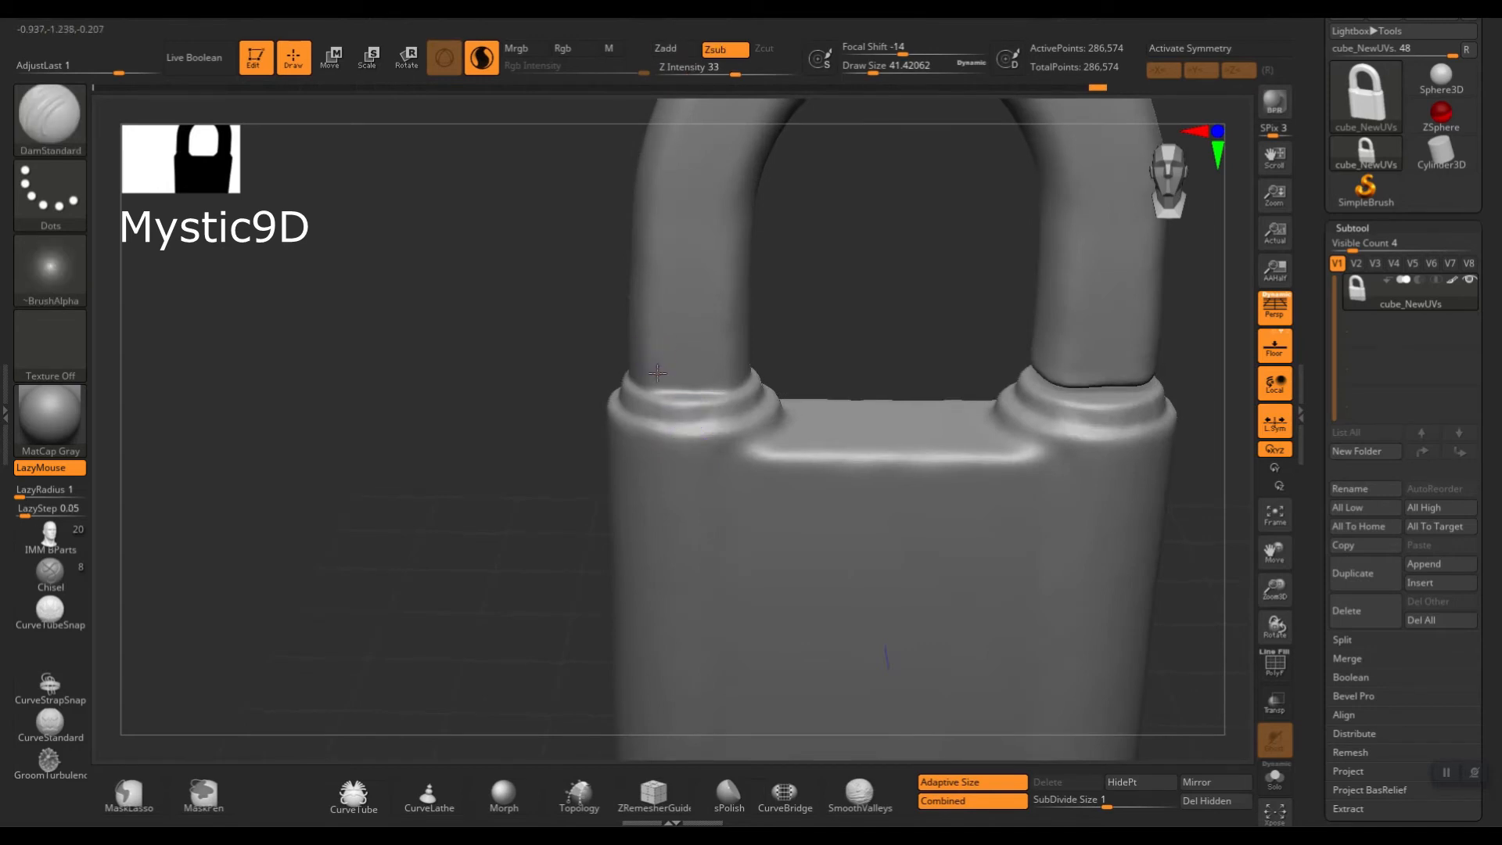
# Try to carve a groove where the fixed shackle leg meets its cap, using a draw size of about 14.
pyautogui.keyDown('ctrl'); pyautogui.moveTo(654, 346); pyautogui.dragTo(686, 415, button='right'); pyautogui.keyUp('ctrl')
pyautogui.press('s')
pyautogui.moveTo(687, 419); pyautogui.dragTo(674, 421)
pyautogui.hotkey('ctrl', 'z')
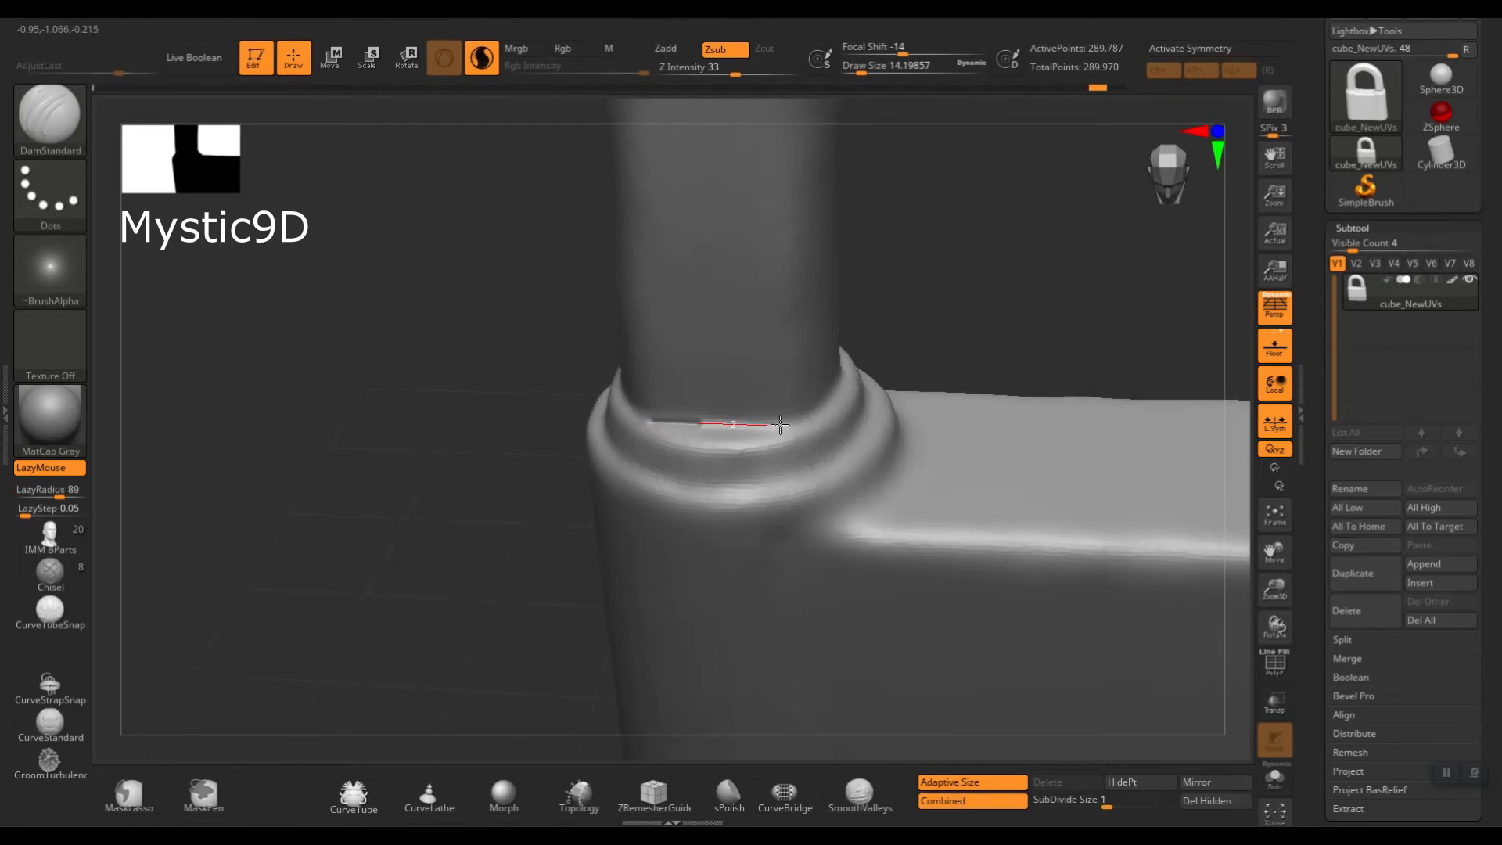
pyautogui.moveTo(865, 403); pyautogui.dragTo(867, 402)
pyautogui.moveTo(866, 402); pyautogui.dragTo(868, 365, button='right')
pyautogui.hotkey('ctrl', 'z')
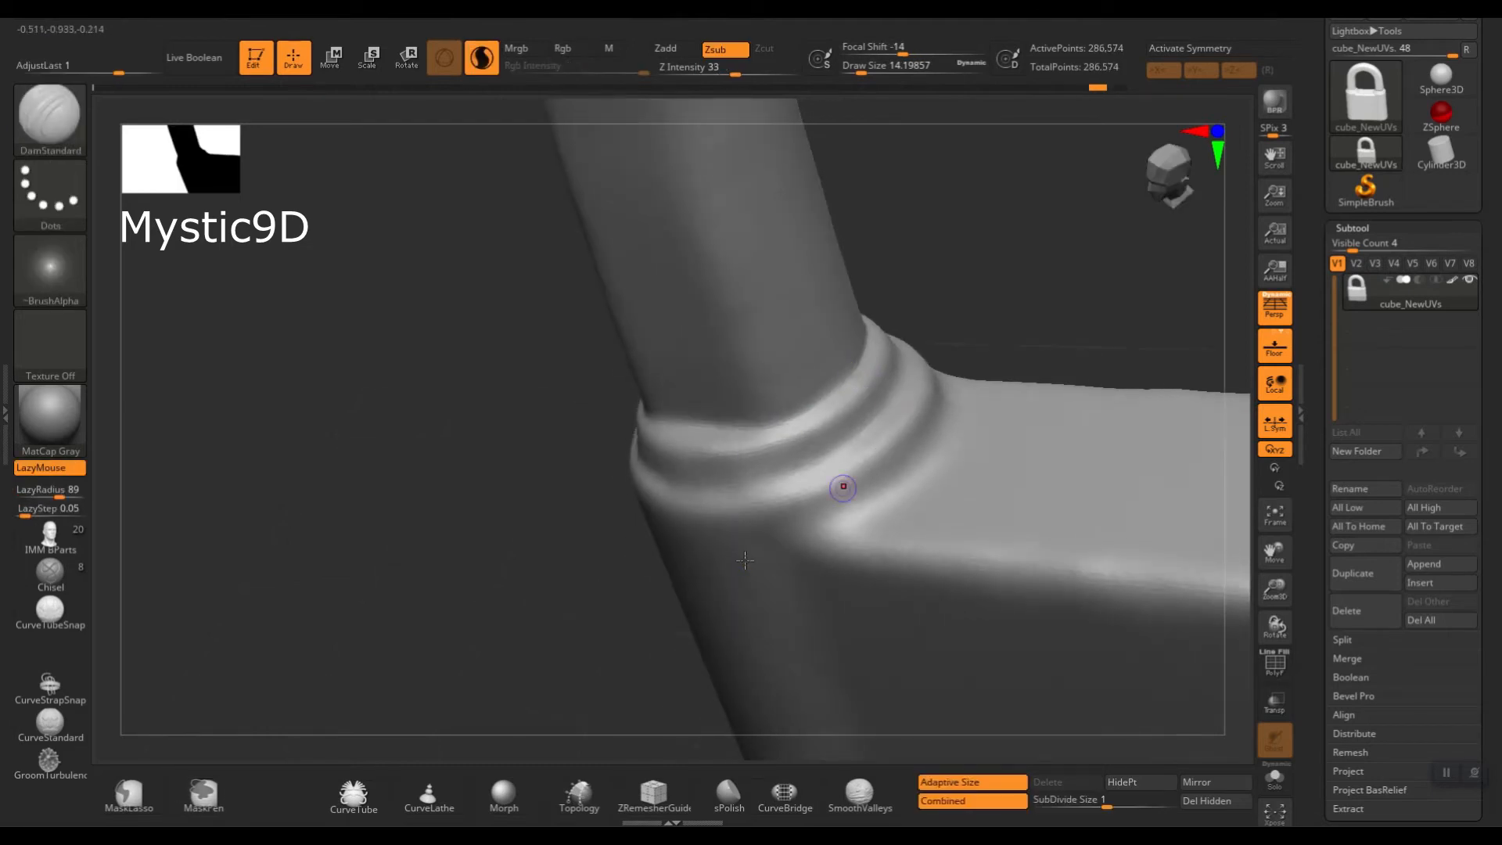
pyautogui.moveTo(842, 486); pyautogui.dragTo(654, 462, button='right')
pyautogui.keyDown('shift'); pyautogui.moveTo(753, 457); pyautogui.dragTo(926, 402, button='right'); pyautogui.keyUp('shift')
pyautogui.keyDown('alt'); pyautogui.moveTo(777, 362); pyautogui.dragTo(805, 313, button='right'); pyautogui.keyUp('alt')
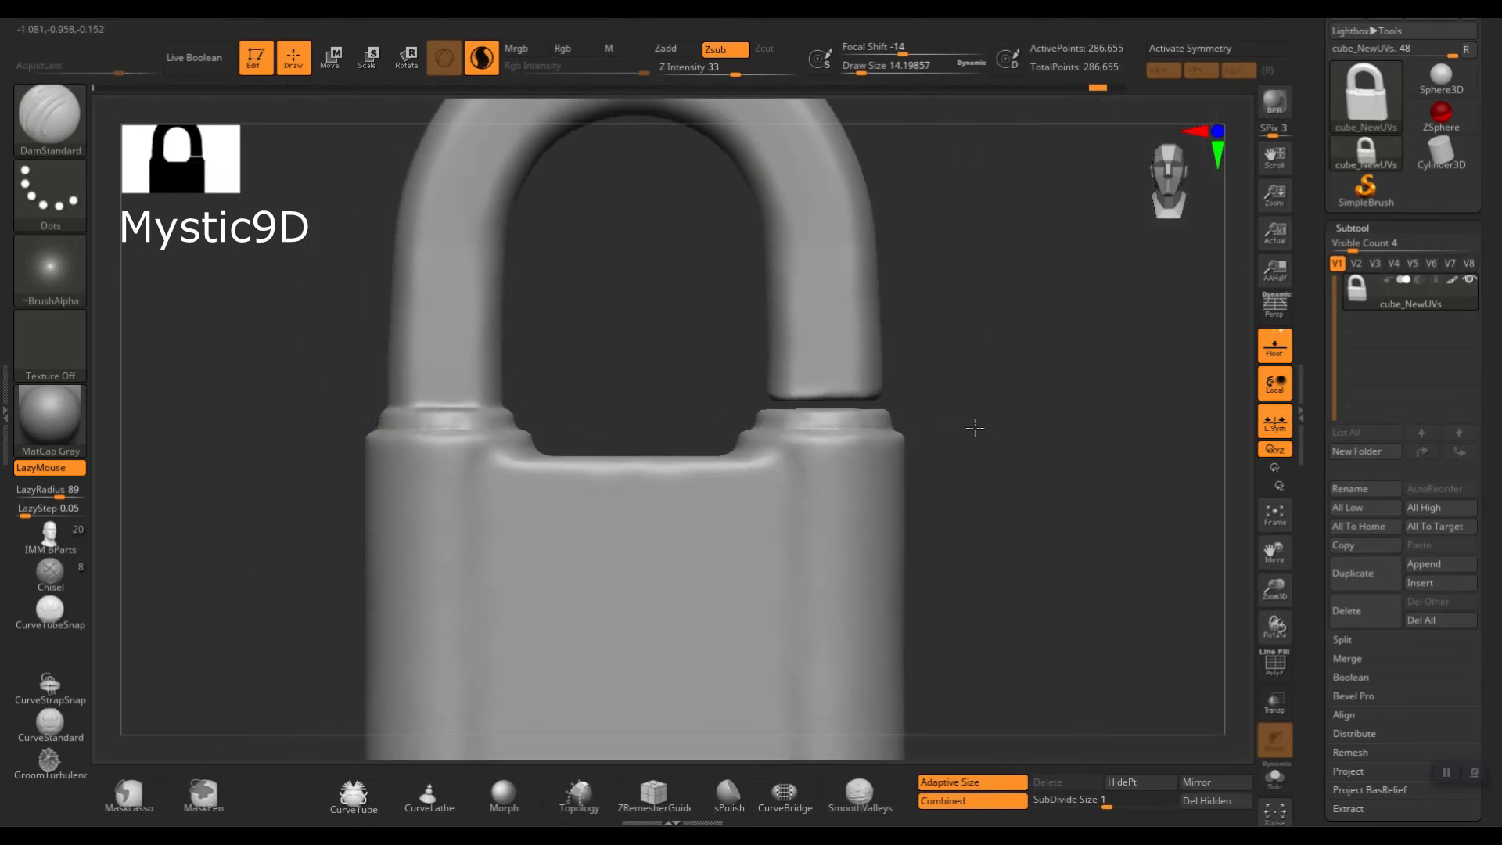
# Set the brush intensity to 26 and the draw size to about 20, and try cutting a groove around the caps.
pyautogui.hotkey('shift', 'f')
pyautogui.moveTo(589, 424); pyautogui.dragTo(582, 425)
pyautogui.press('f')
pyautogui.moveTo(378, 430); pyautogui.dragTo(383, 430)
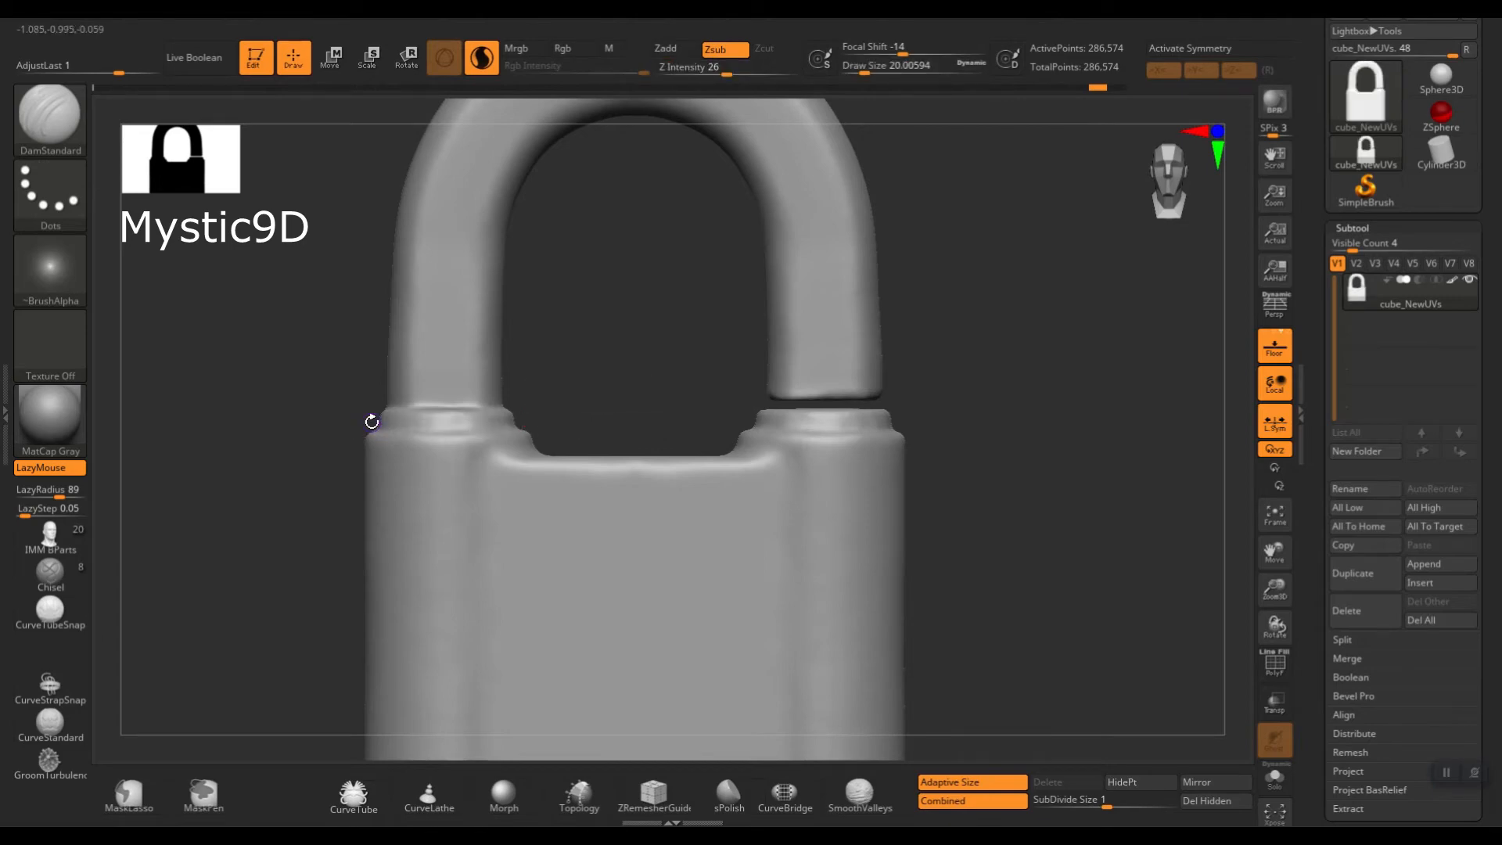
pyautogui.moveTo(920, 415)
pyautogui.mouseDown()
pyautogui.moveTo(948, 419)
pyautogui.moveTo(786, 416)
pyautogui.mouseUp()
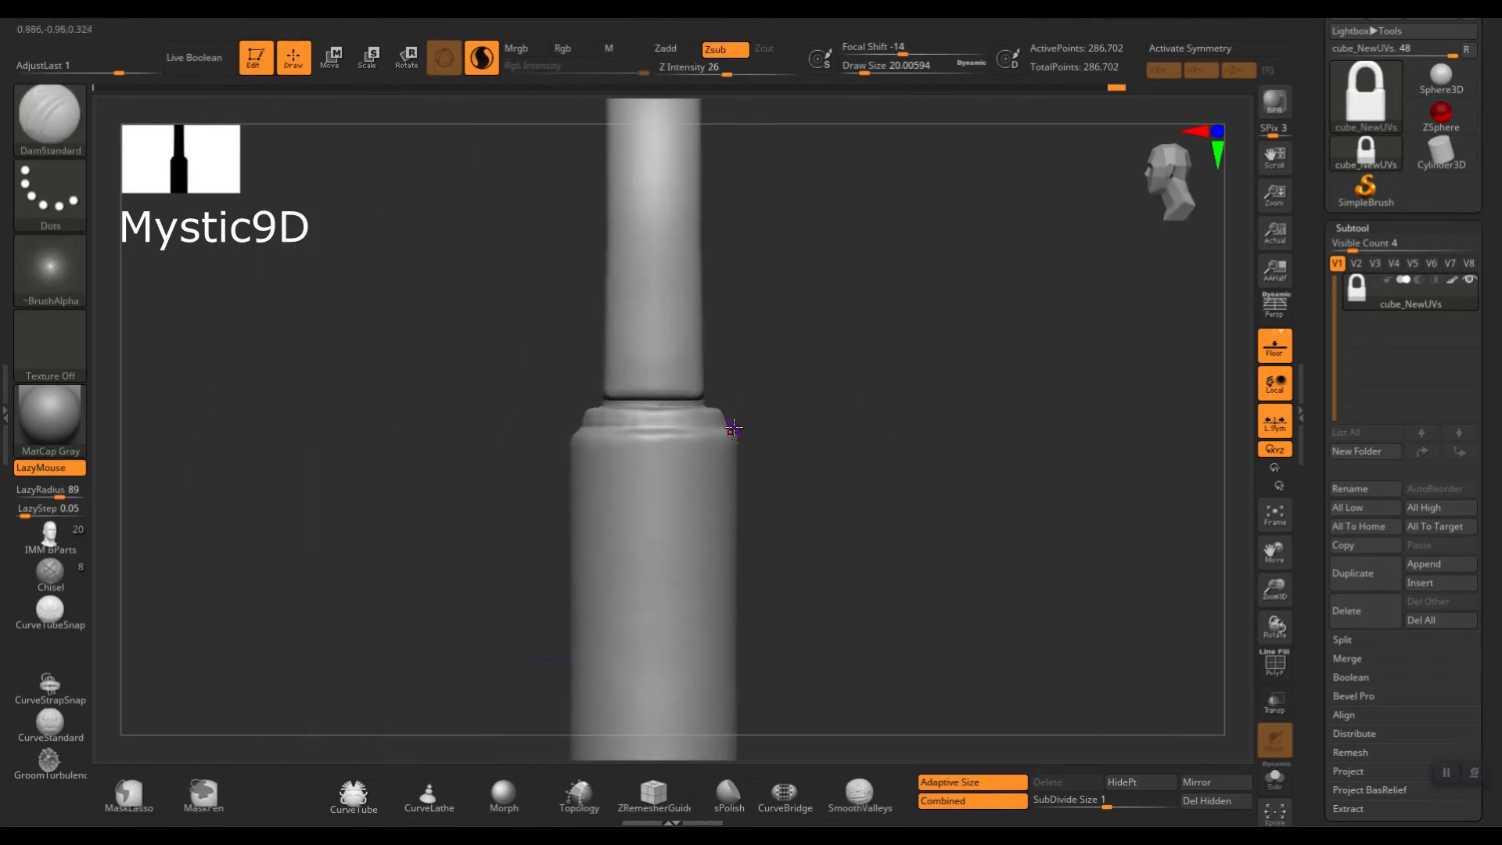
pyautogui.moveTo(770, 424); pyautogui.dragTo(661, 415)
# Turn symmetry on and carve straight horizontal grooves between the cap rings and the padlock body.
pyautogui.press('x')
pyautogui.moveTo(421, 413); pyautogui.dragTo(395, 408)
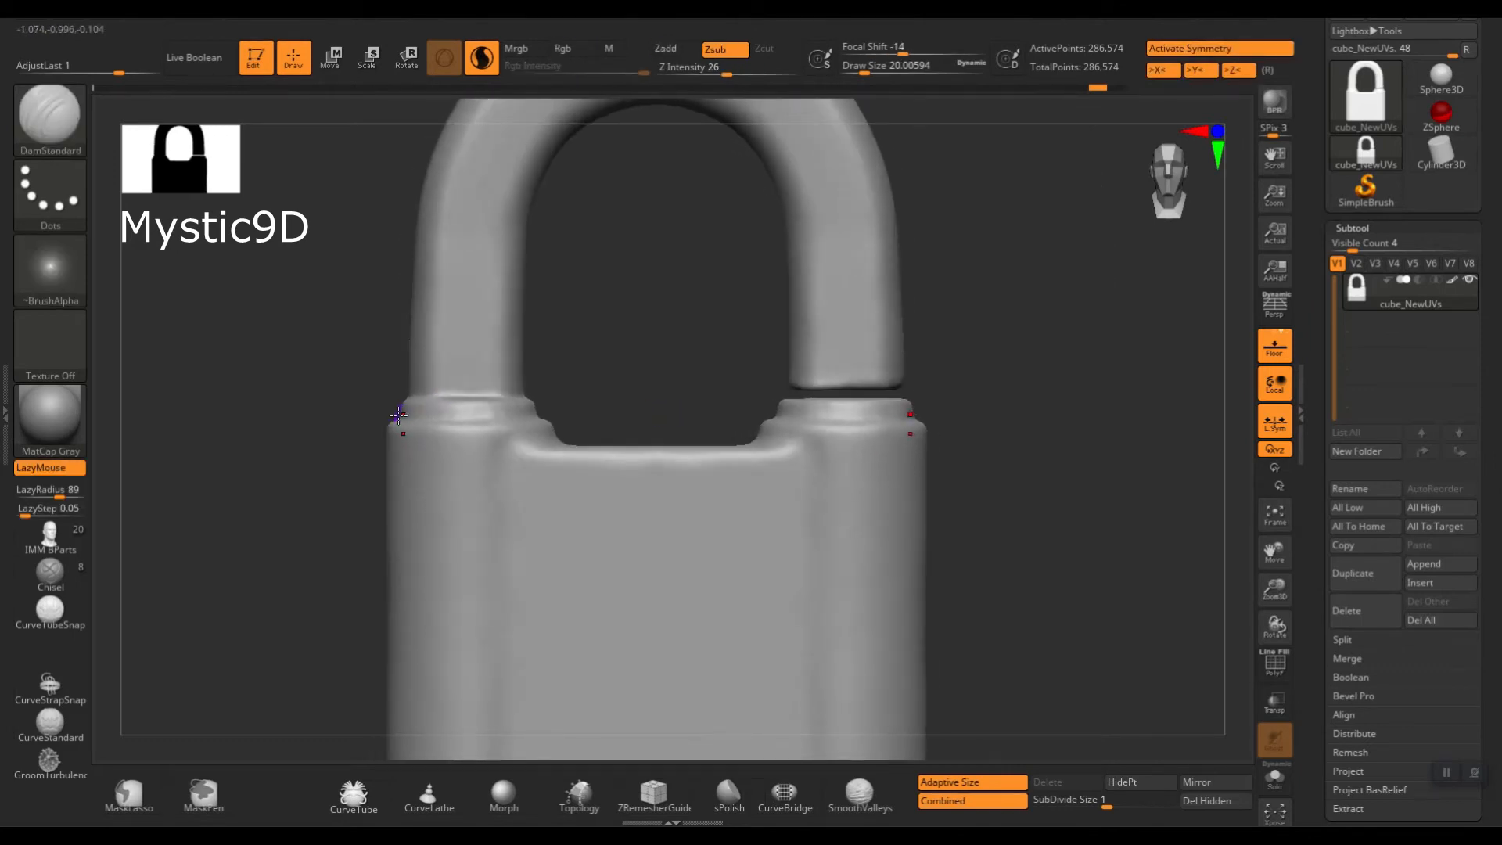
pyautogui.press('shift')
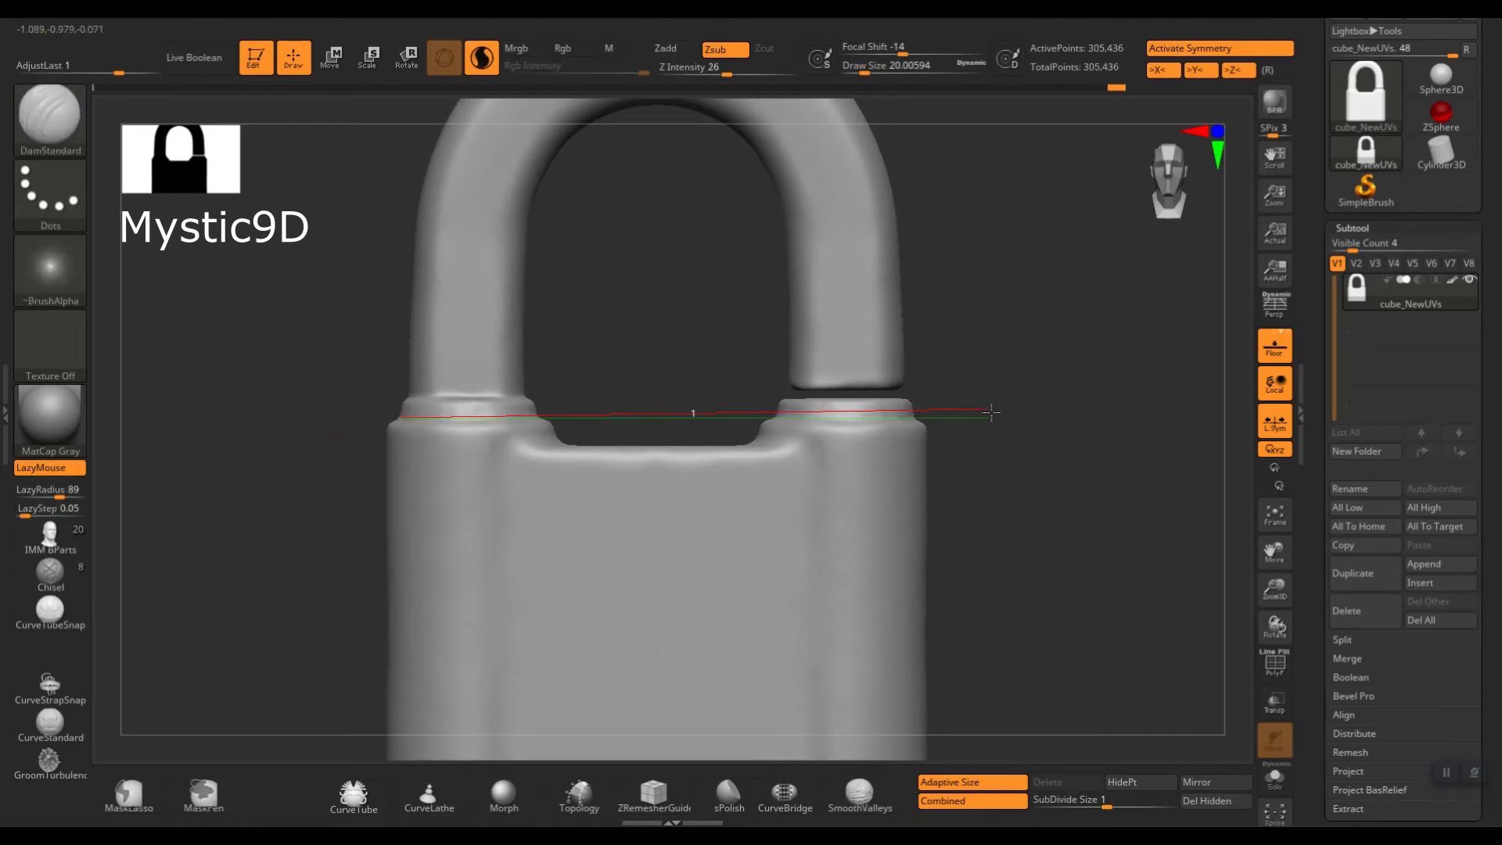
pyautogui.moveTo(991, 411); pyautogui.dragTo(962, 405)
pyautogui.hotkey('ctrl', 'z')
pyautogui.keyDown('alt'); pyautogui.moveTo(433, 458); pyautogui.dragTo(525, 423, button='right'); pyautogui.keyUp('alt')
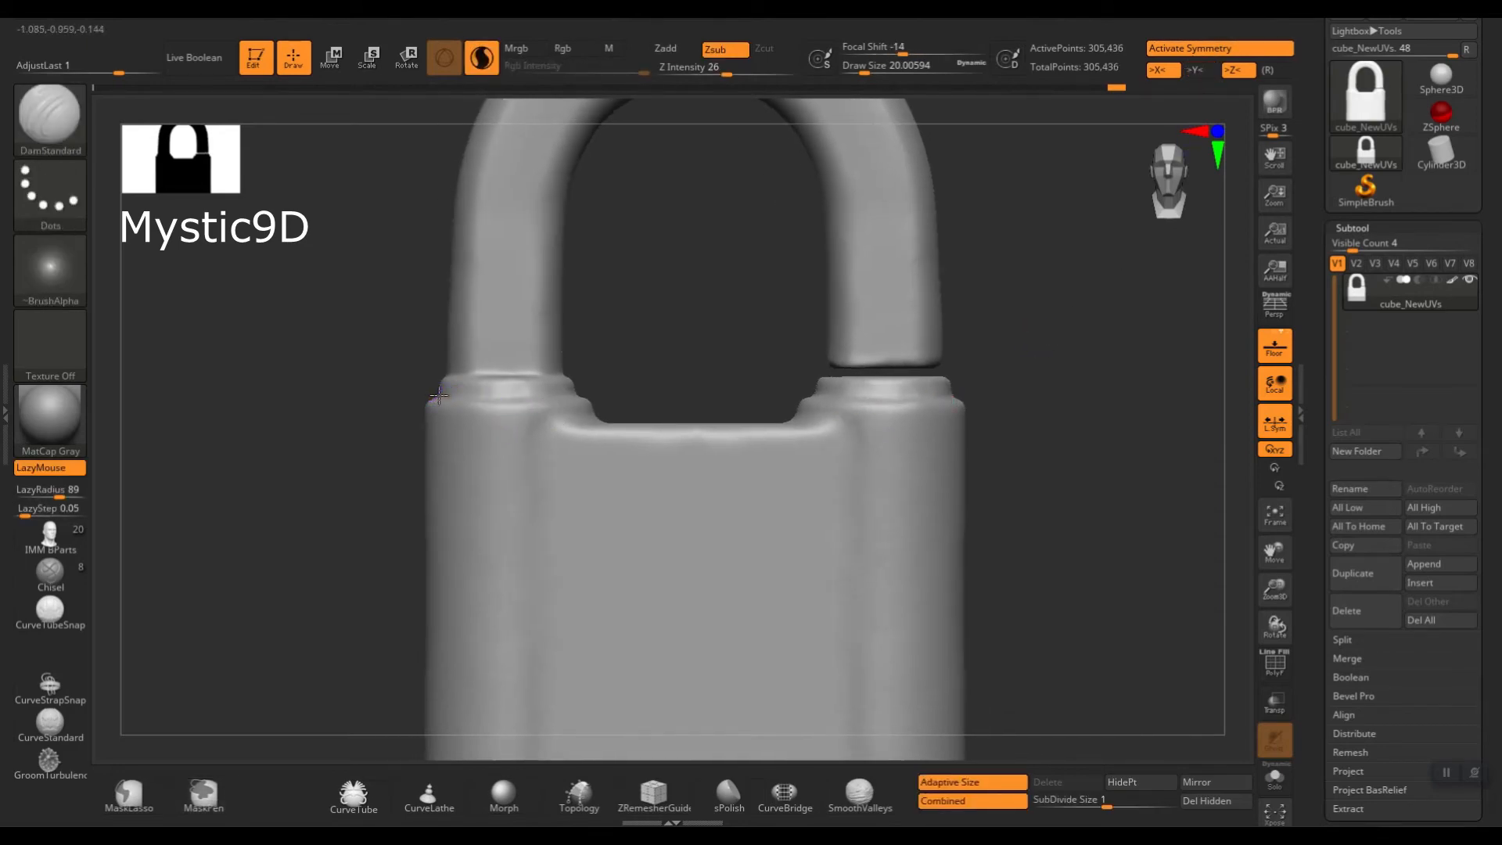
pyautogui.moveTo(1006, 394)
pyautogui.mouseDown()
pyautogui.moveTo(735, 426)
pyautogui.moveTo(764, 379)
pyautogui.moveTo(756, 416)
pyautogui.mouseUp()
pyautogui.moveTo(953, 403)
pyautogui.mouseDown()
pyautogui.moveTo(965, 453)
pyautogui.moveTo(939, 415)
pyautogui.moveTo(948, 395)
pyautogui.mouseUp()
pyautogui.keyDown('alt'); pyautogui.moveTo(922, 316); pyautogui.dragTo(924, 336, button='right'); pyautogui.keyUp('alt')
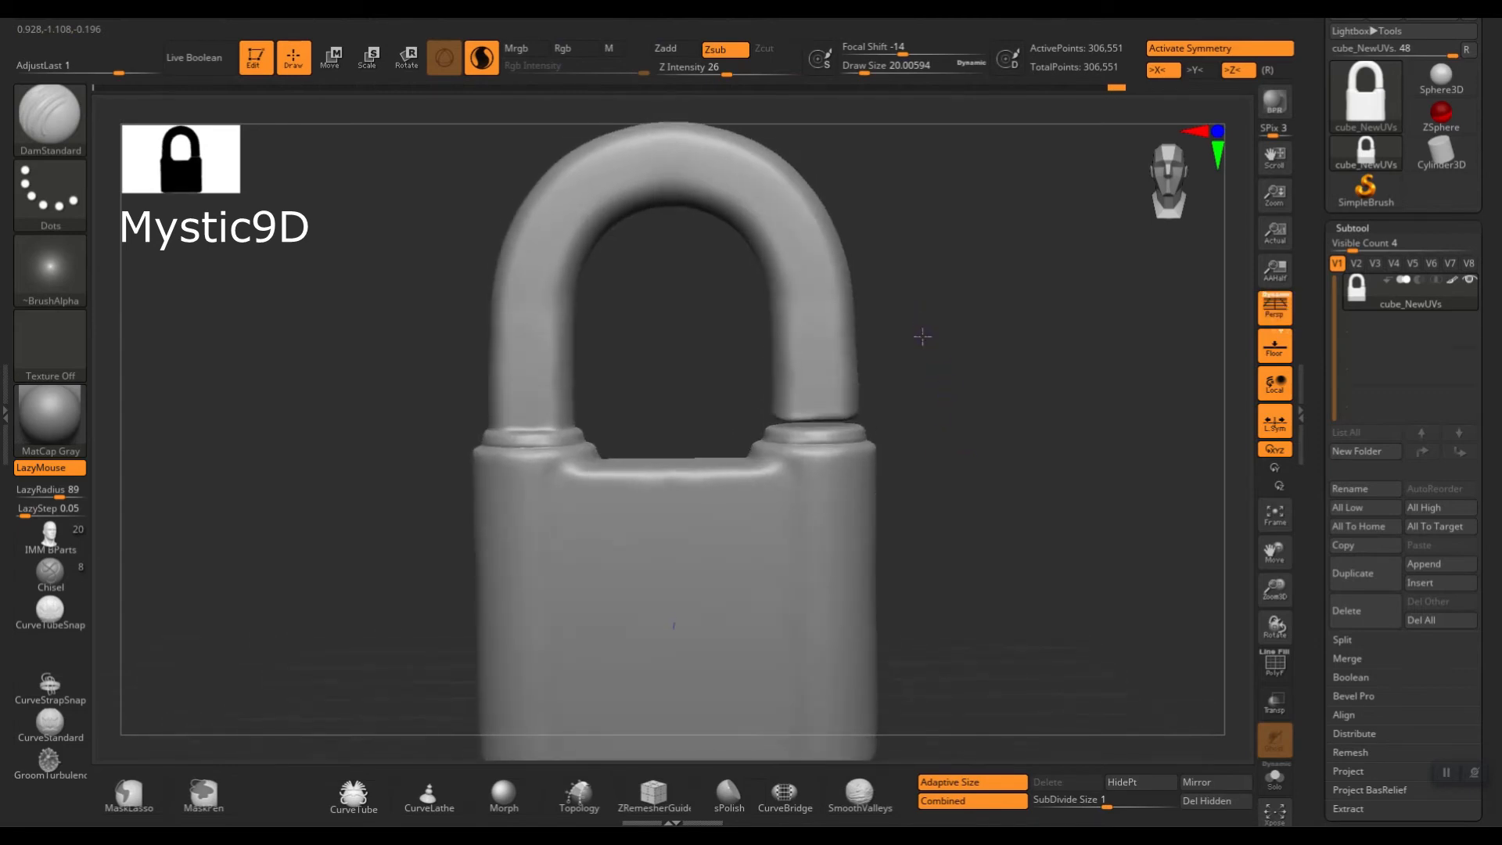
# Switch to the Standard brush with a draw size of about 46 and touch up the free leg of the shackle.
pyautogui.press('w')
pyautogui.press('q')
pyautogui.moveTo(827, 299)
pyautogui.keyDown('alt'); pyautogui.mouseDown(button='right')
pyautogui.moveTo(833, 323)
pyautogui.moveTo(795, 339)
pyautogui.moveTo(806, 336)
pyautogui.mouseUp(button='right'); pyautogui.keyUp('alt')
pyautogui.press('s')
pyautogui.moveTo(781, 398); pyautogui.dragTo(795, 430)
pyautogui.press('s')
pyautogui.press('s')
pyautogui.click(797, 451)
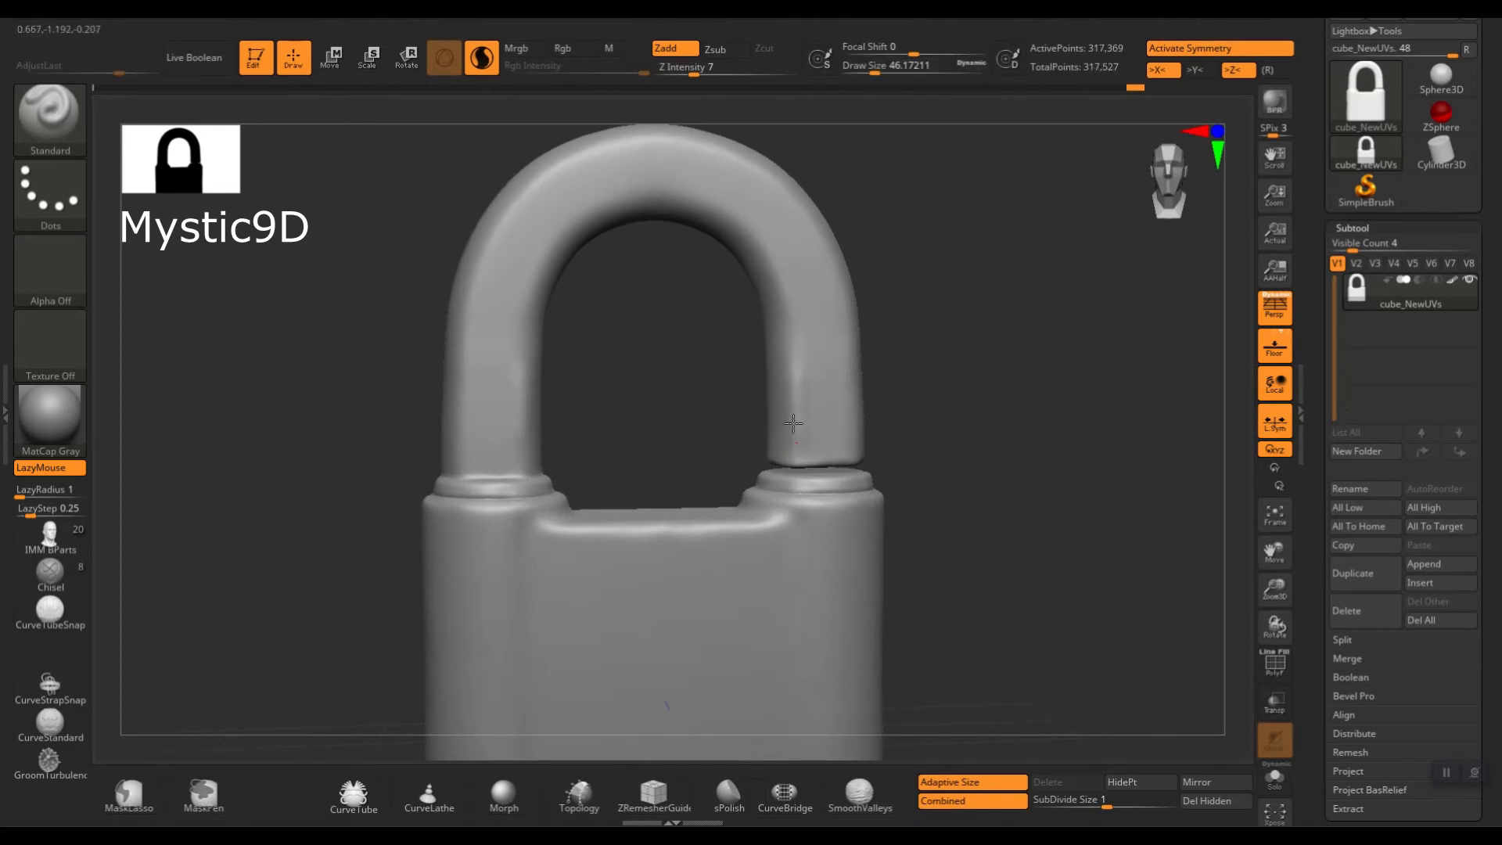
pyautogui.press('ctrl')
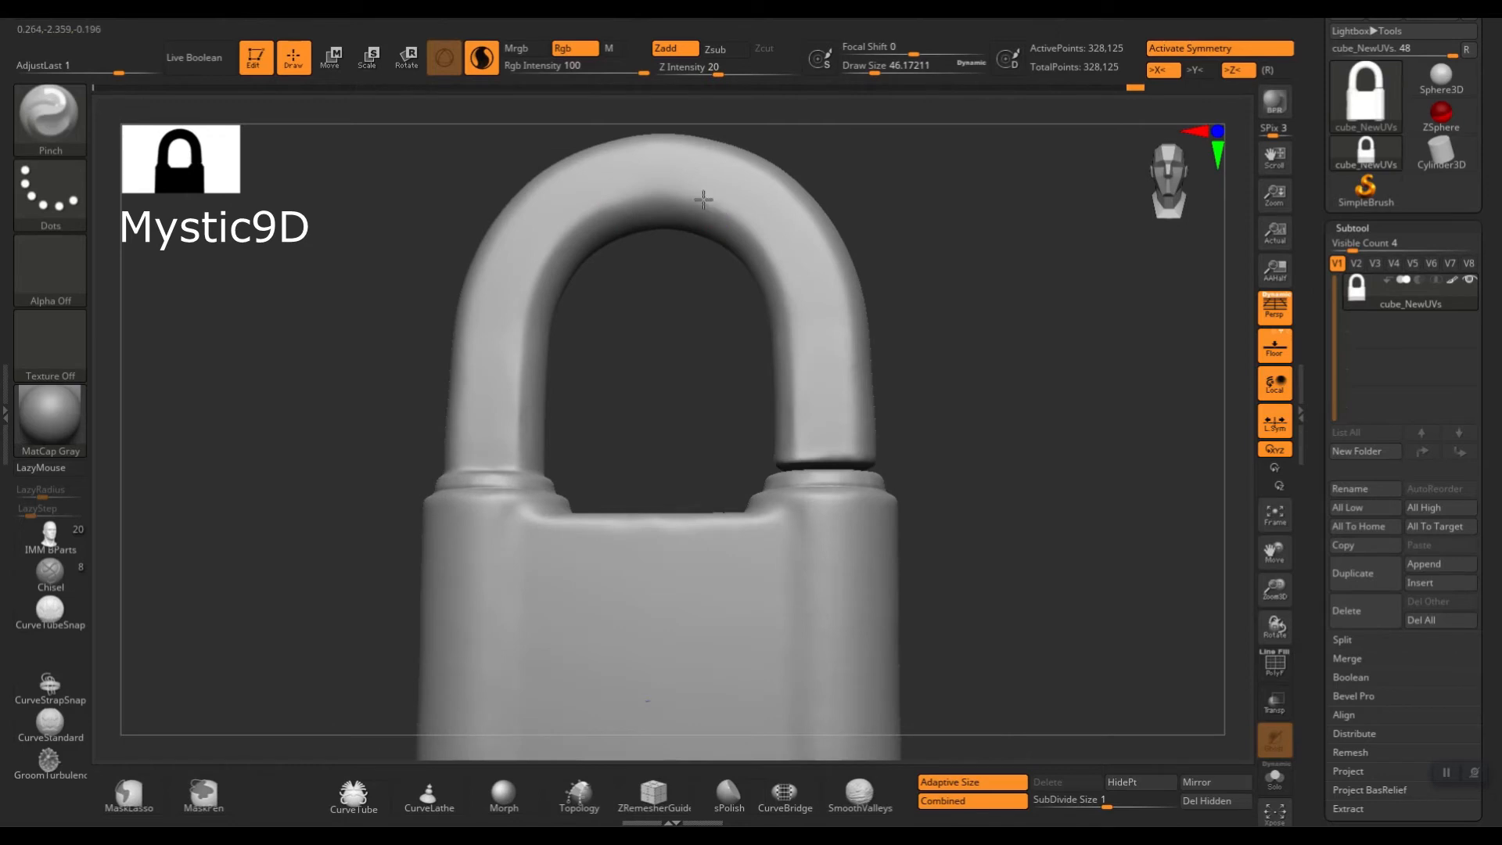
# Pinch the inner front edge of the shackle's arch with a draw size of about 46, and lower the brush intensity to 18.
pyautogui.moveTo(635, 194); pyautogui.dragTo(732, 208)
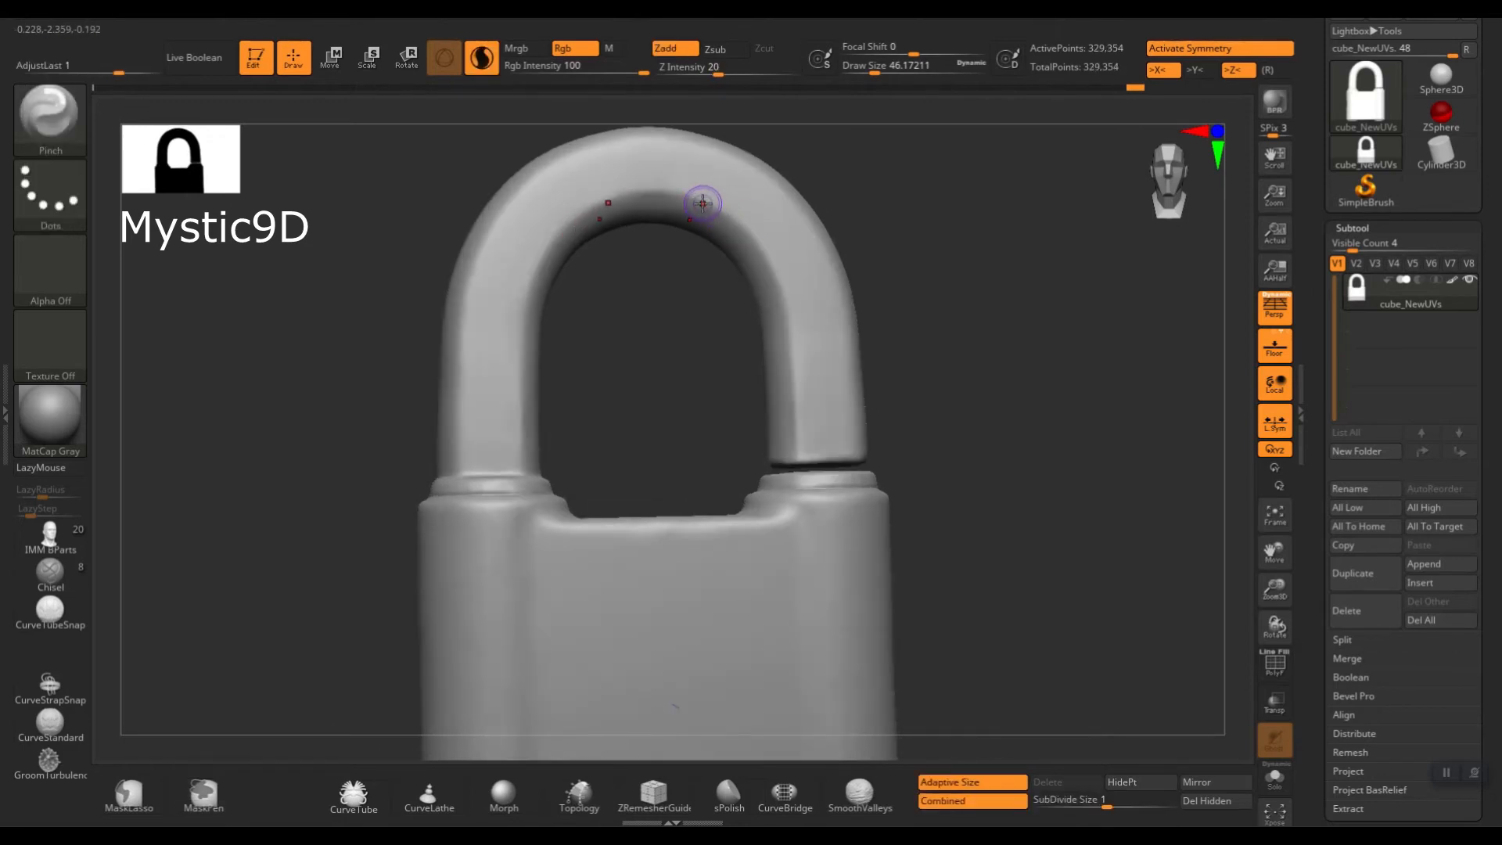
pyautogui.moveTo(647, 196); pyautogui.dragTo(663, 195)
pyautogui.hotkey('ctrl', 'z')
pyautogui.hotkey('shift', 'i')
pyautogui.moveTo(725, 239); pyautogui.dragTo(724, 239)
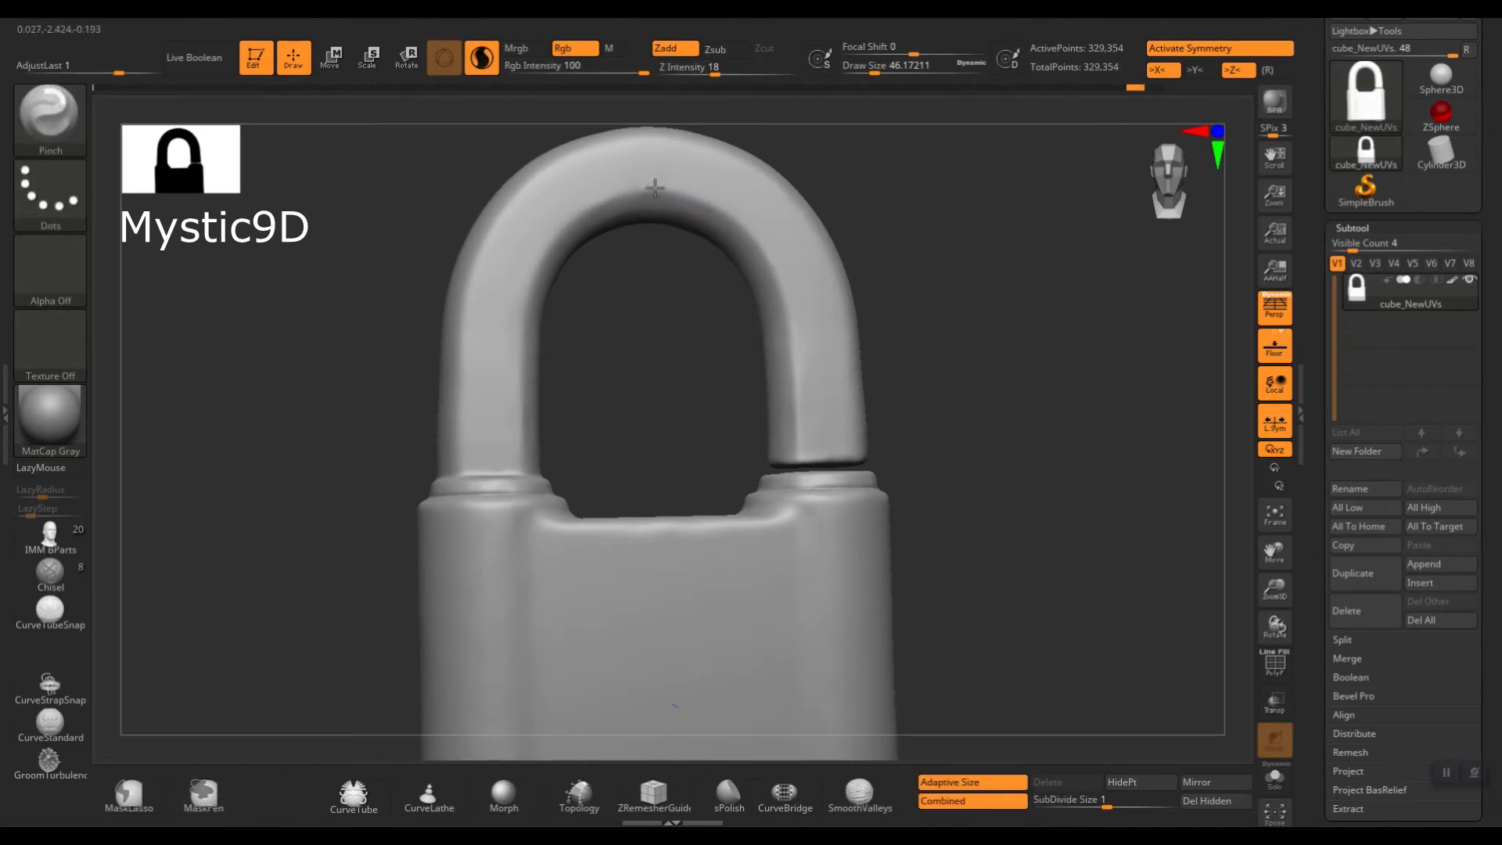
# Try further pinch strokes along the inner bend of the shackle and undo the last one.
pyautogui.moveTo(655, 185); pyautogui.dragTo(707, 201)
pyautogui.moveTo(583, 216); pyautogui.dragTo(550, 261)
pyautogui.moveTo(683, 264); pyautogui.dragTo(686, 286)
pyautogui.hotkey('ctrl', 'z')
pyautogui.press('s')
pyautogui.hotkey('ctrl', 'shift', 'z')
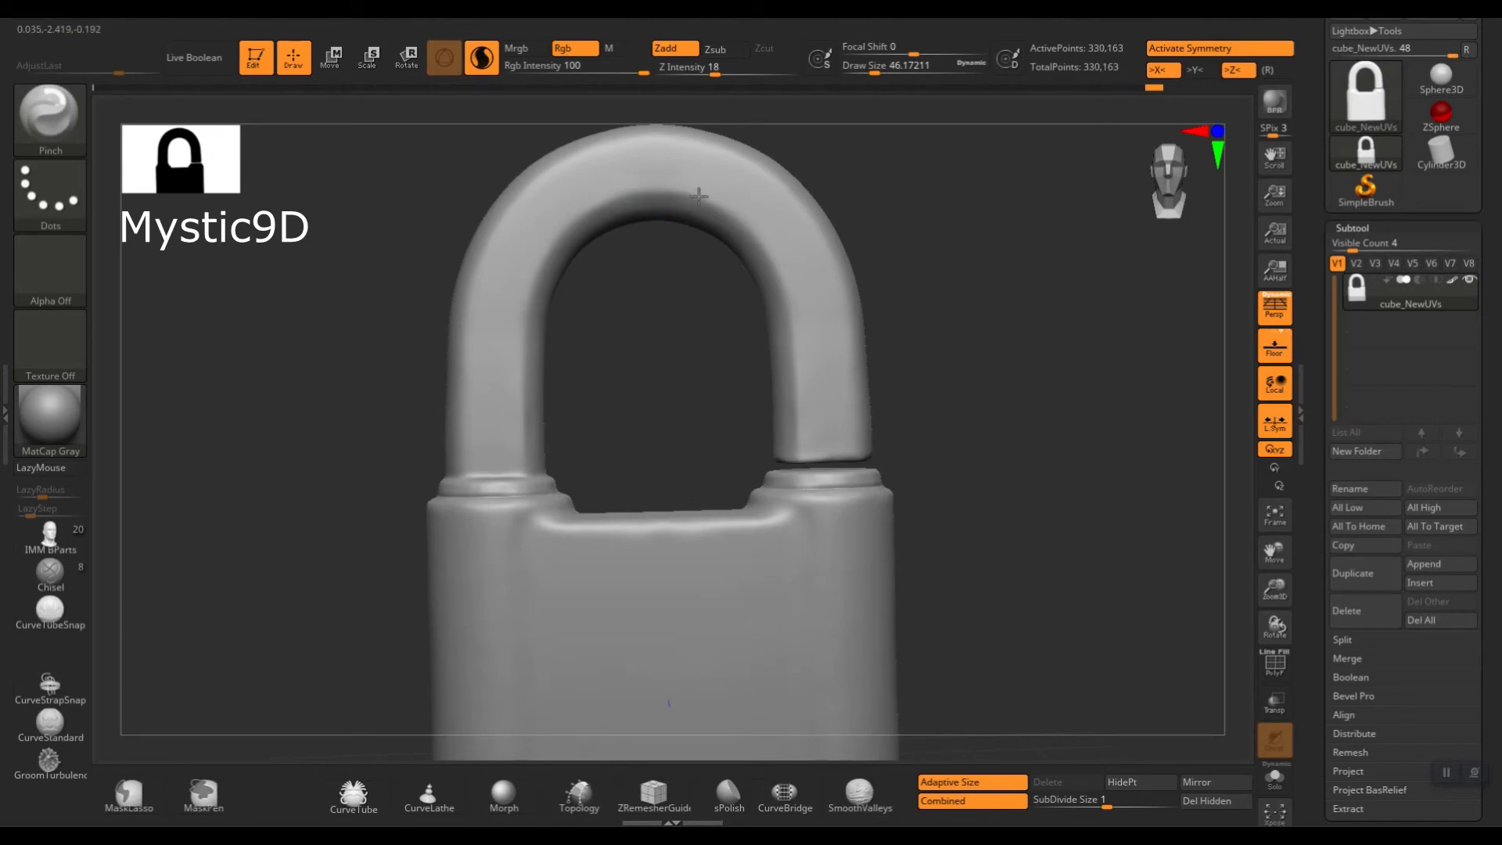
pyautogui.hotkey('ctrl', 'z')
# Enable LazyMouse, set the draw size to about 54 and pinch the shackle's inner edge from the arch down the leg.
pyautogui.click(54, 472)
pyautogui.click(51, 494)
pyautogui.hotkey('ctrl', 'z')
pyautogui.moveTo(661, 188); pyautogui.dragTo(748, 210)
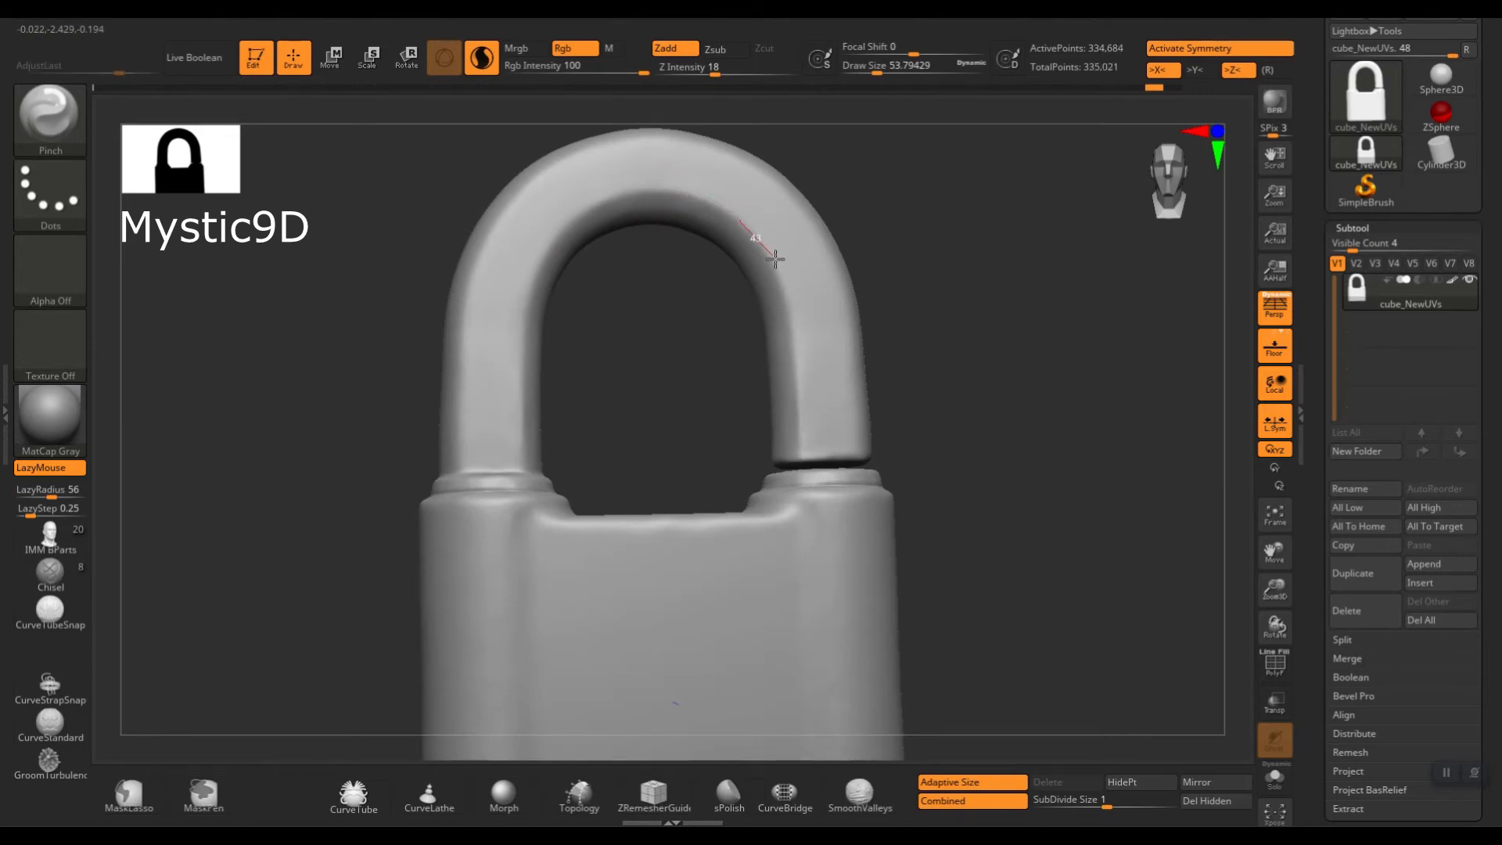
pyautogui.moveTo(803, 481); pyautogui.dragTo(775, 438)
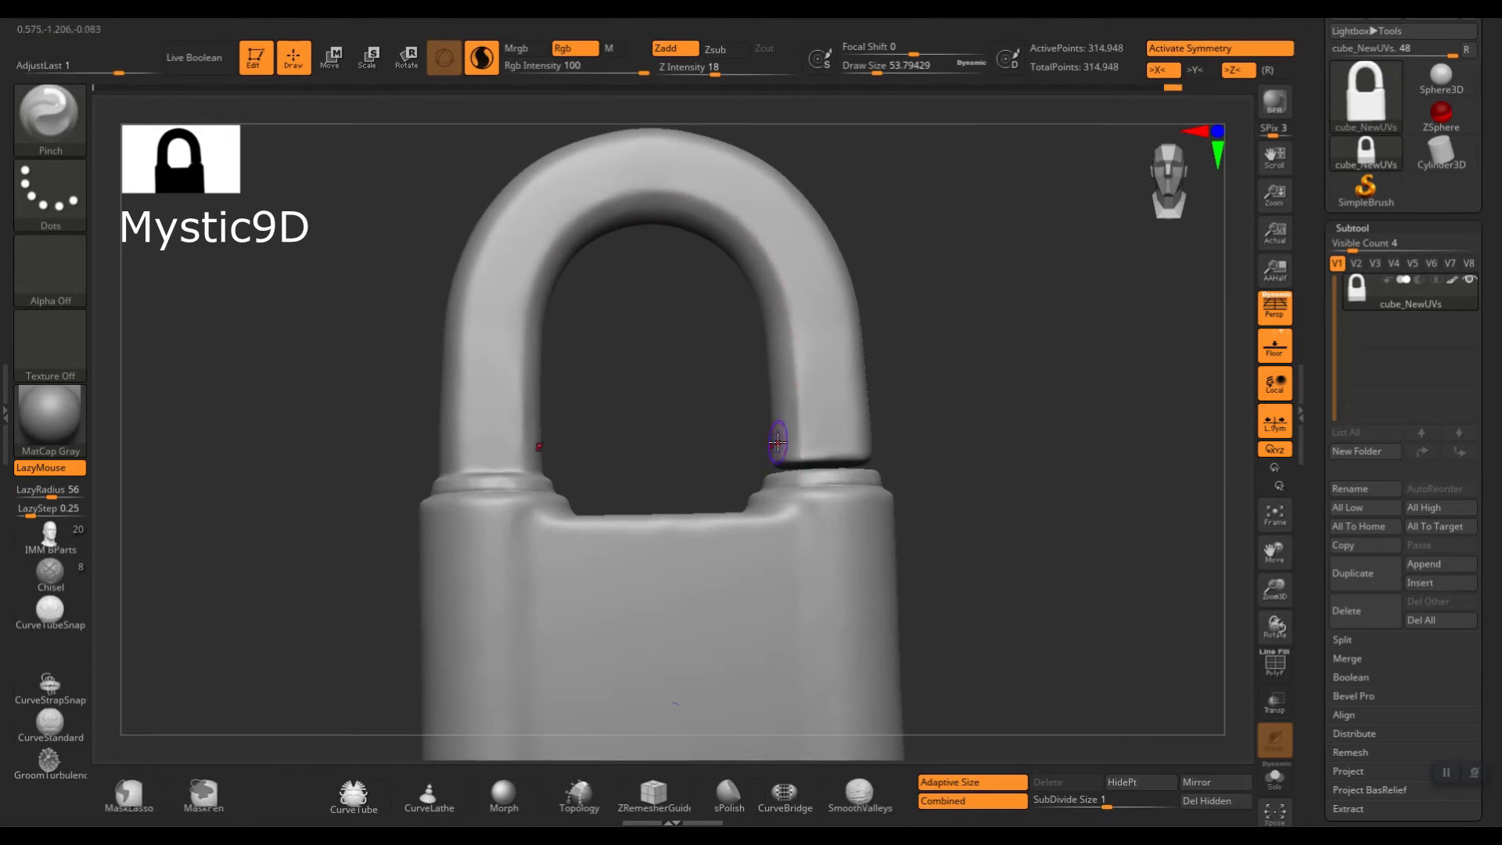
# Disable LazyMouse, set the intensity to 16 and the draw size to about 49, and try pinching the arch's inner edge again.
pyautogui.press('l')
pyautogui.moveTo(687, 203); pyautogui.dragTo(717, 214)
pyautogui.hotkey('shift', 'f')
pyautogui.click(635, 215)
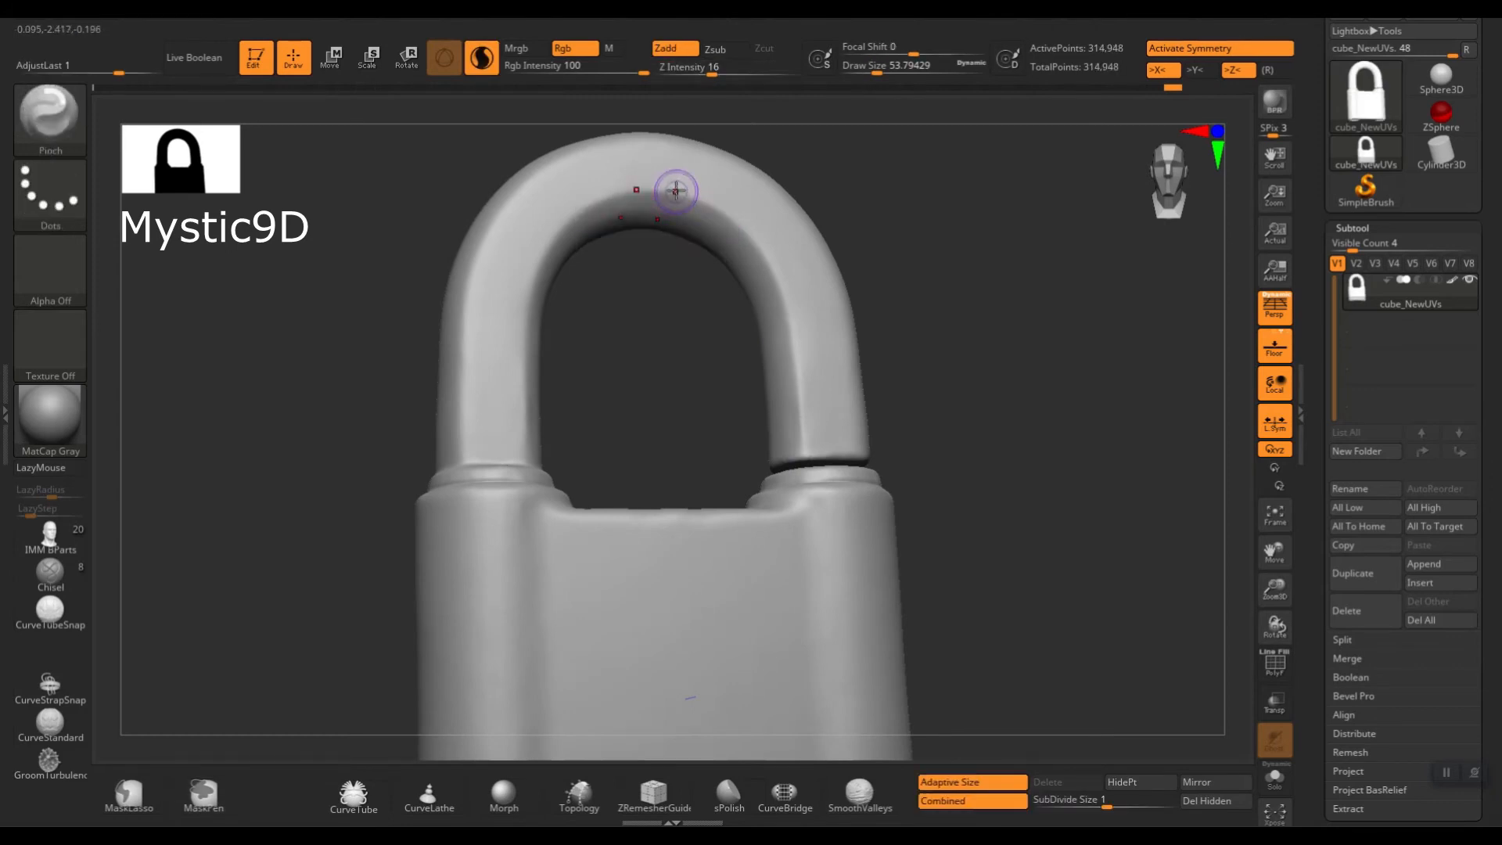
pyautogui.press('[')
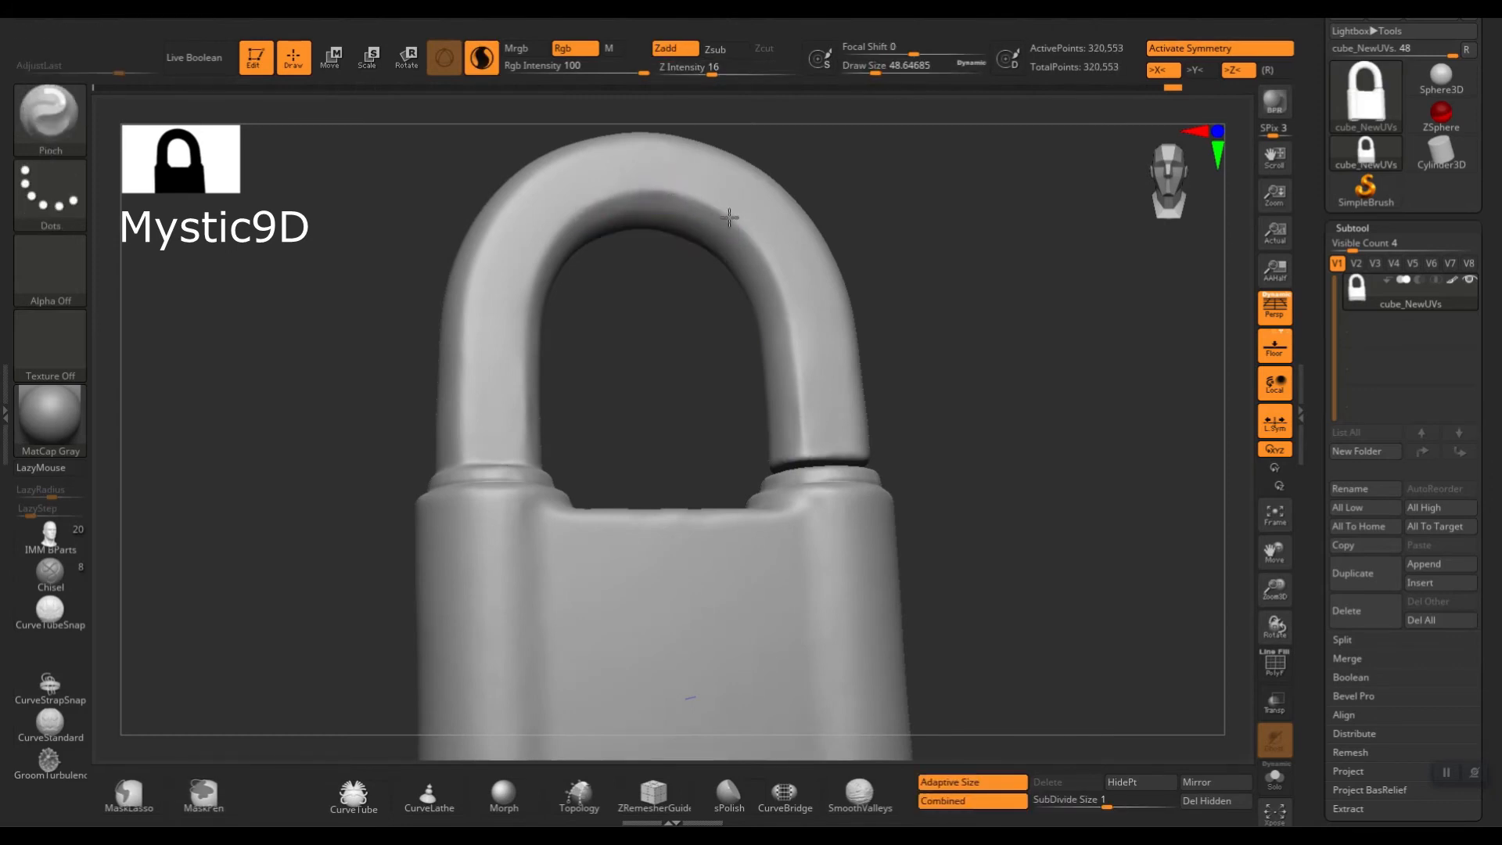
pyautogui.hotkey('ctrl', 'z')
pyautogui.hotkey('ctrl', 'z')
# Pinch the shackle's outer edge over the arch and down to the end of the free leg.
pyautogui.moveTo(801, 453); pyautogui.dragTo(893, 435)
pyautogui.moveTo(895, 235)
pyautogui.mouseDown()
pyautogui.moveTo(831, 302)
pyautogui.moveTo(777, 277)
pyautogui.mouseUp()
pyautogui.moveTo(637, 166); pyautogui.dragTo(685, 171)
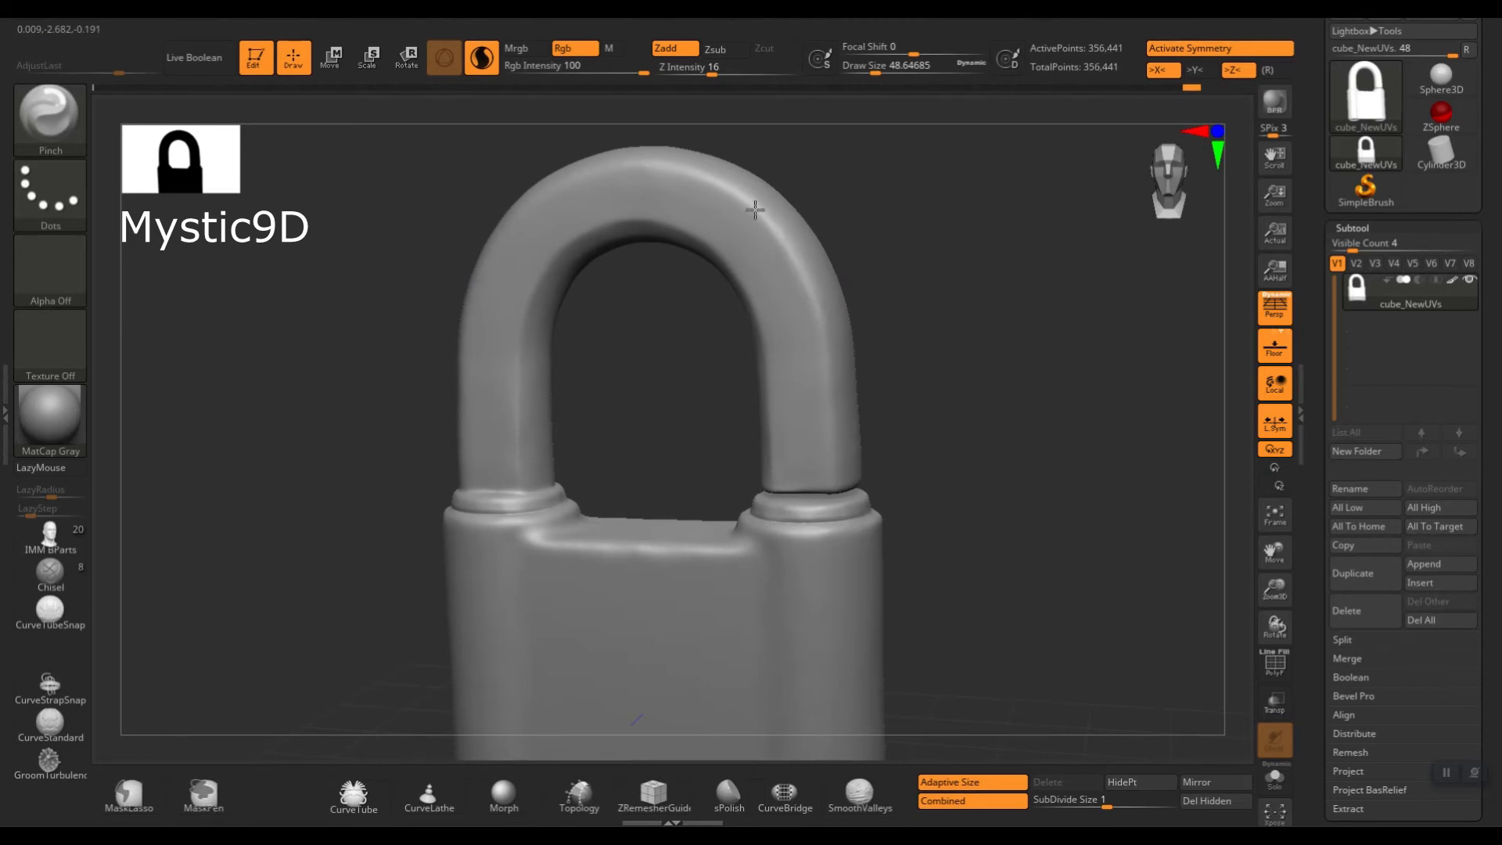
pyautogui.moveTo(627, 166); pyautogui.dragTo(870, 431)
pyautogui.keyDown('ctrl'); pyautogui.moveTo(870, 431); pyautogui.dragTo(838, 421, button='right'); pyautogui.keyUp('ctrl')
pyautogui.moveTo(865, 413)
pyautogui.mouseDown()
pyautogui.moveTo(829, 417)
pyautogui.moveTo(876, 416)
pyautogui.moveTo(837, 426)
pyautogui.mouseUp()
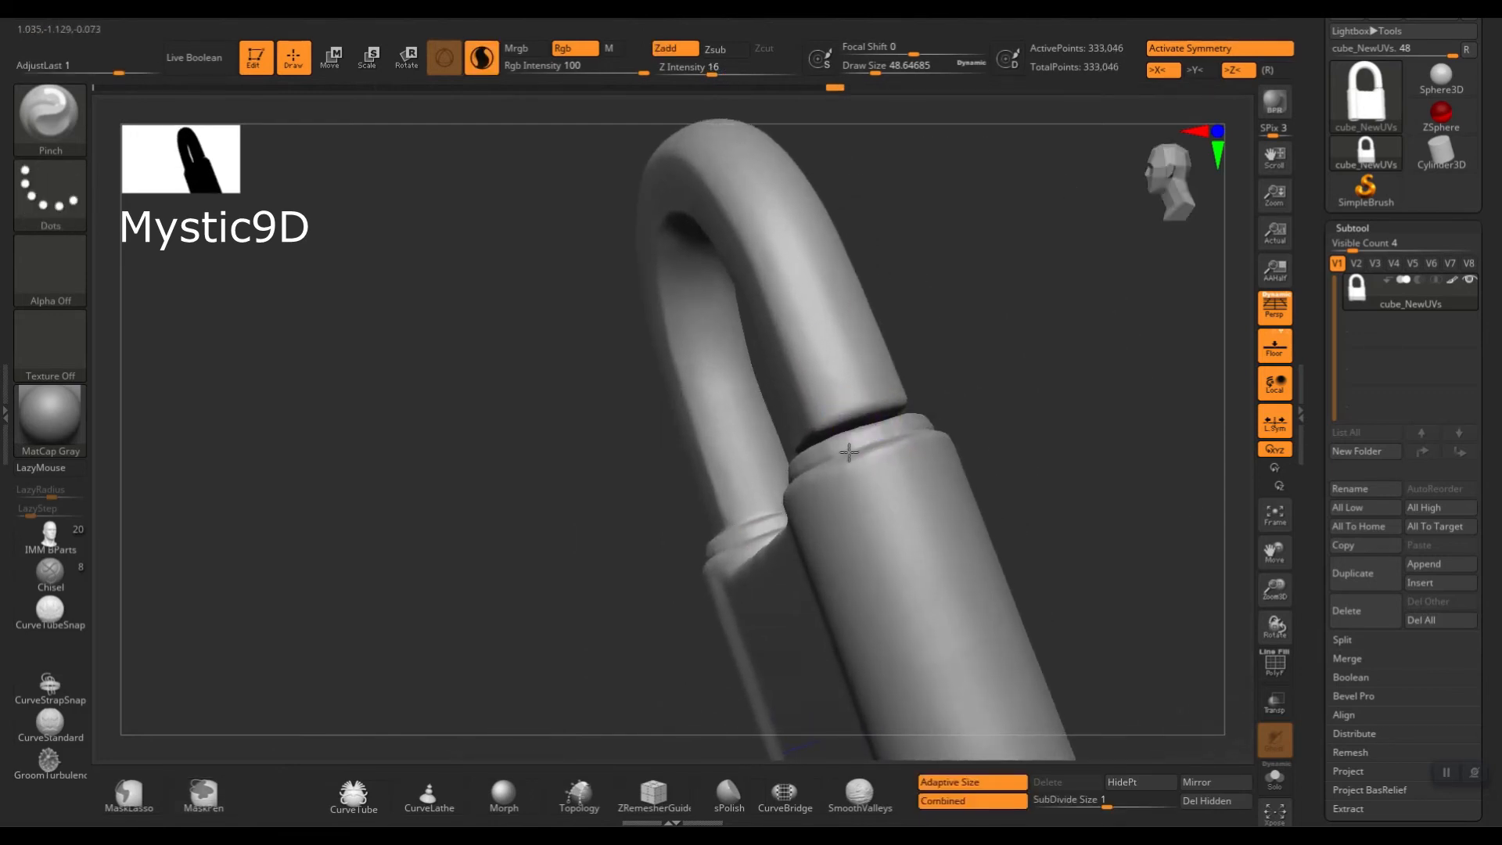
# Try to sharpen the bottom rim of the free shackle leg with symmetry on, using a draw size of about 37 to 39.
pyautogui.keyDown('ctrl'); pyautogui.moveTo(837, 426); pyautogui.dragTo(852, 435, button='right'); pyautogui.keyUp('ctrl')
pyautogui.press('s')
pyautogui.moveTo(852, 435); pyautogui.dragTo(859, 420)
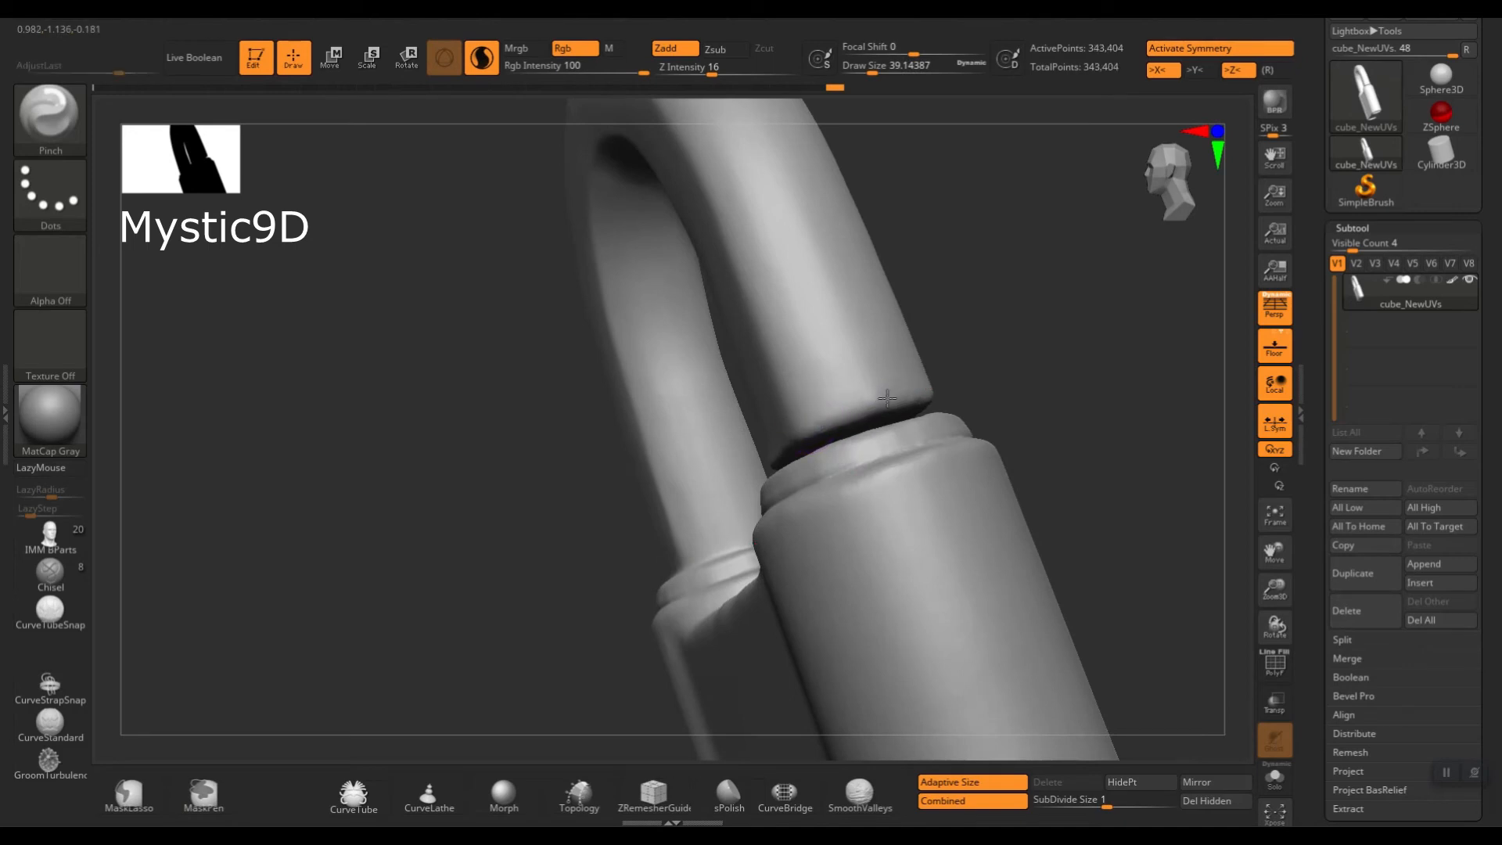
pyautogui.moveTo(805, 425); pyautogui.dragTo(988, 430, button='right')
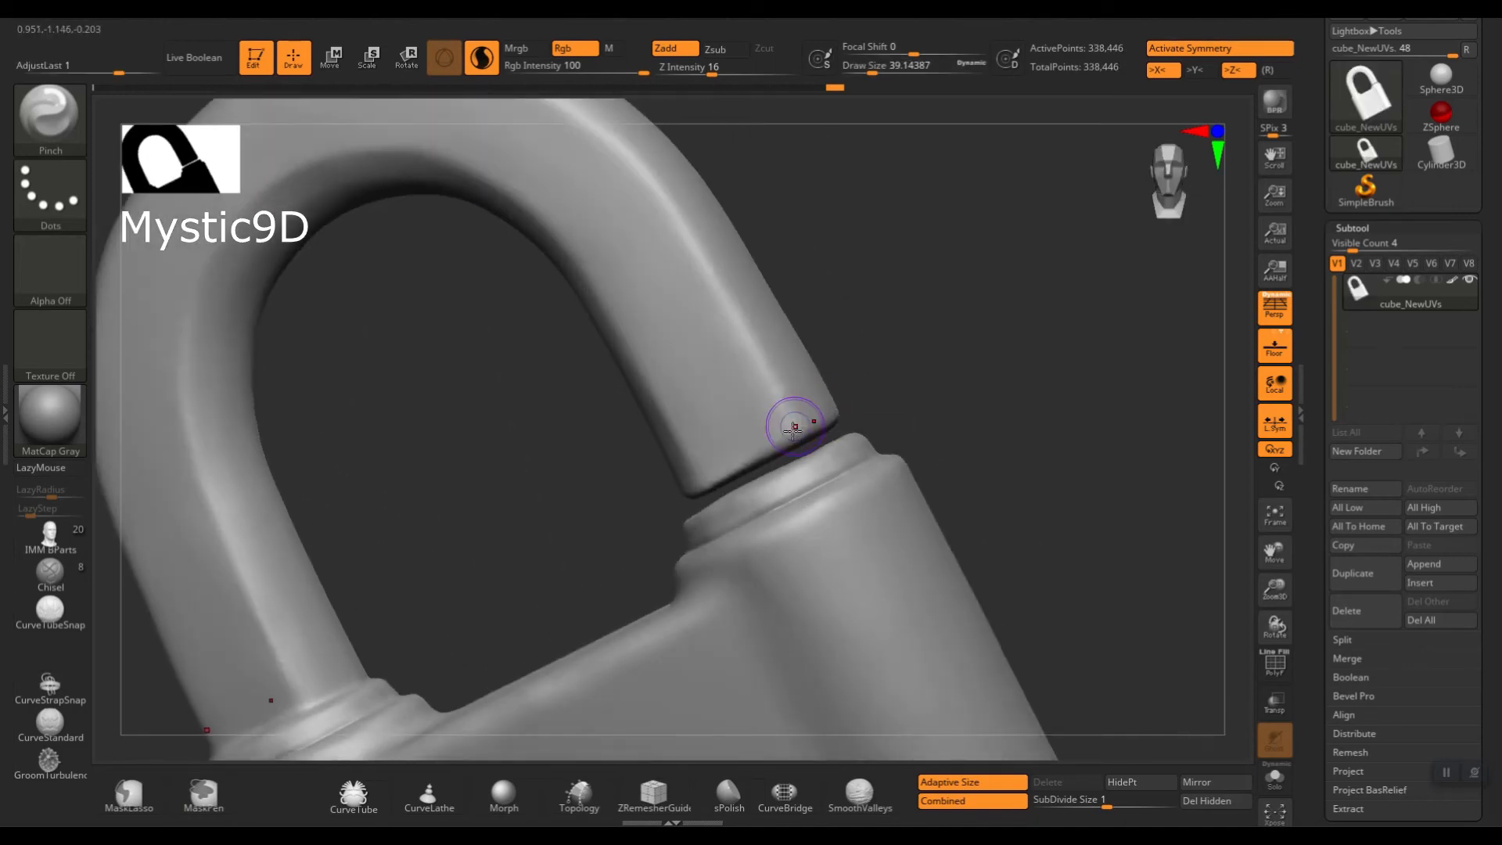
pyautogui.moveTo(688, 484); pyautogui.dragTo(681, 466, button='right')
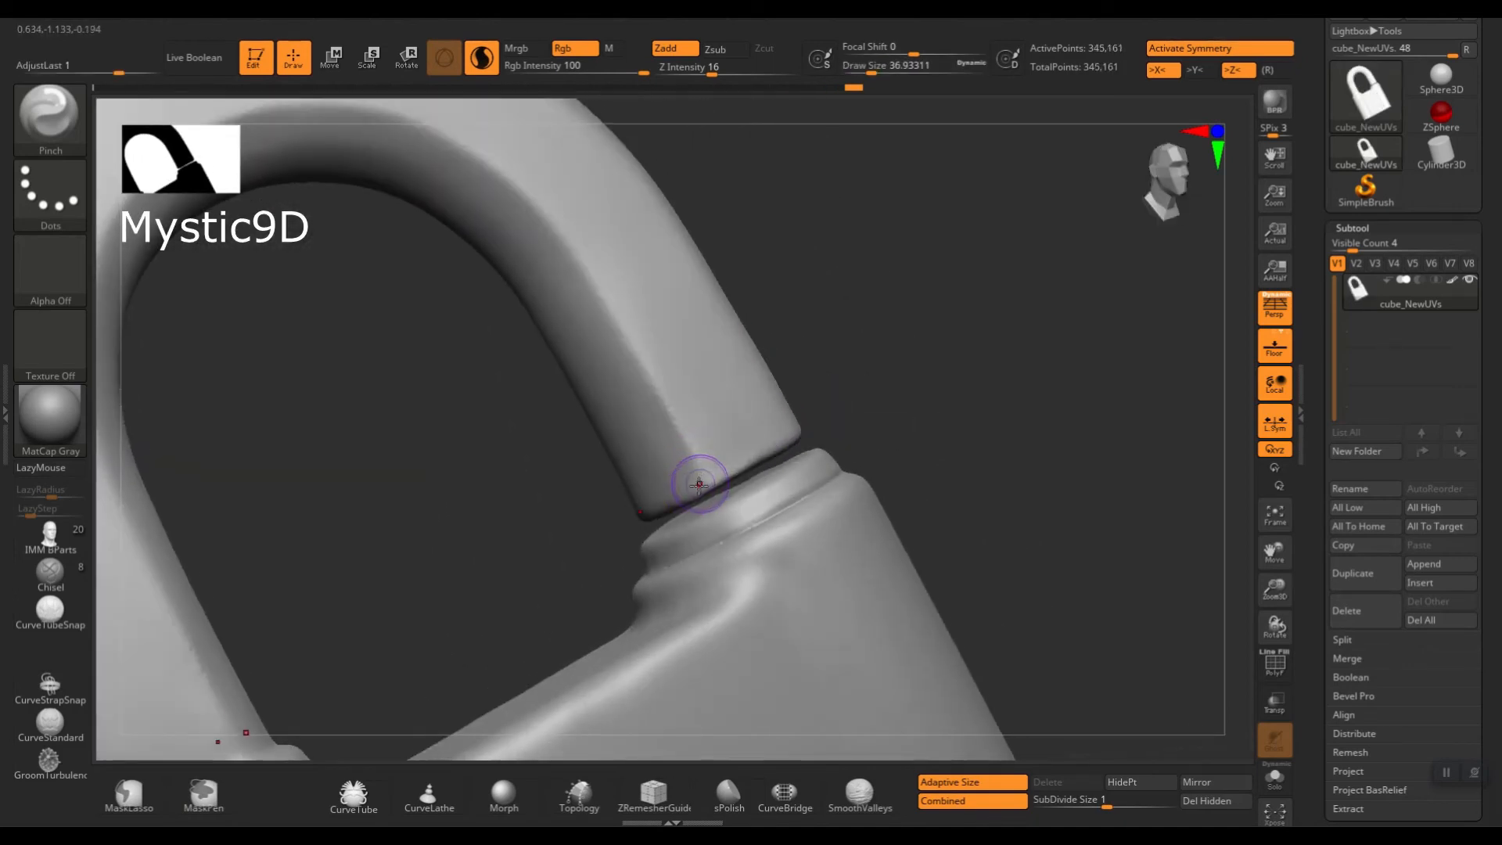
pyautogui.moveTo(903, 427)
pyautogui.mouseDown(button='right')
pyautogui.moveTo(845, 328)
pyautogui.moveTo(778, 409)
pyautogui.mouseUp(button='right')
# Reduce the draw size to about 27 and try pinching the edges of the cap rings and the leg's end.
pyautogui.press('s')
pyautogui.press('s')
pyautogui.moveTo(715, 468); pyautogui.dragTo(707, 467)
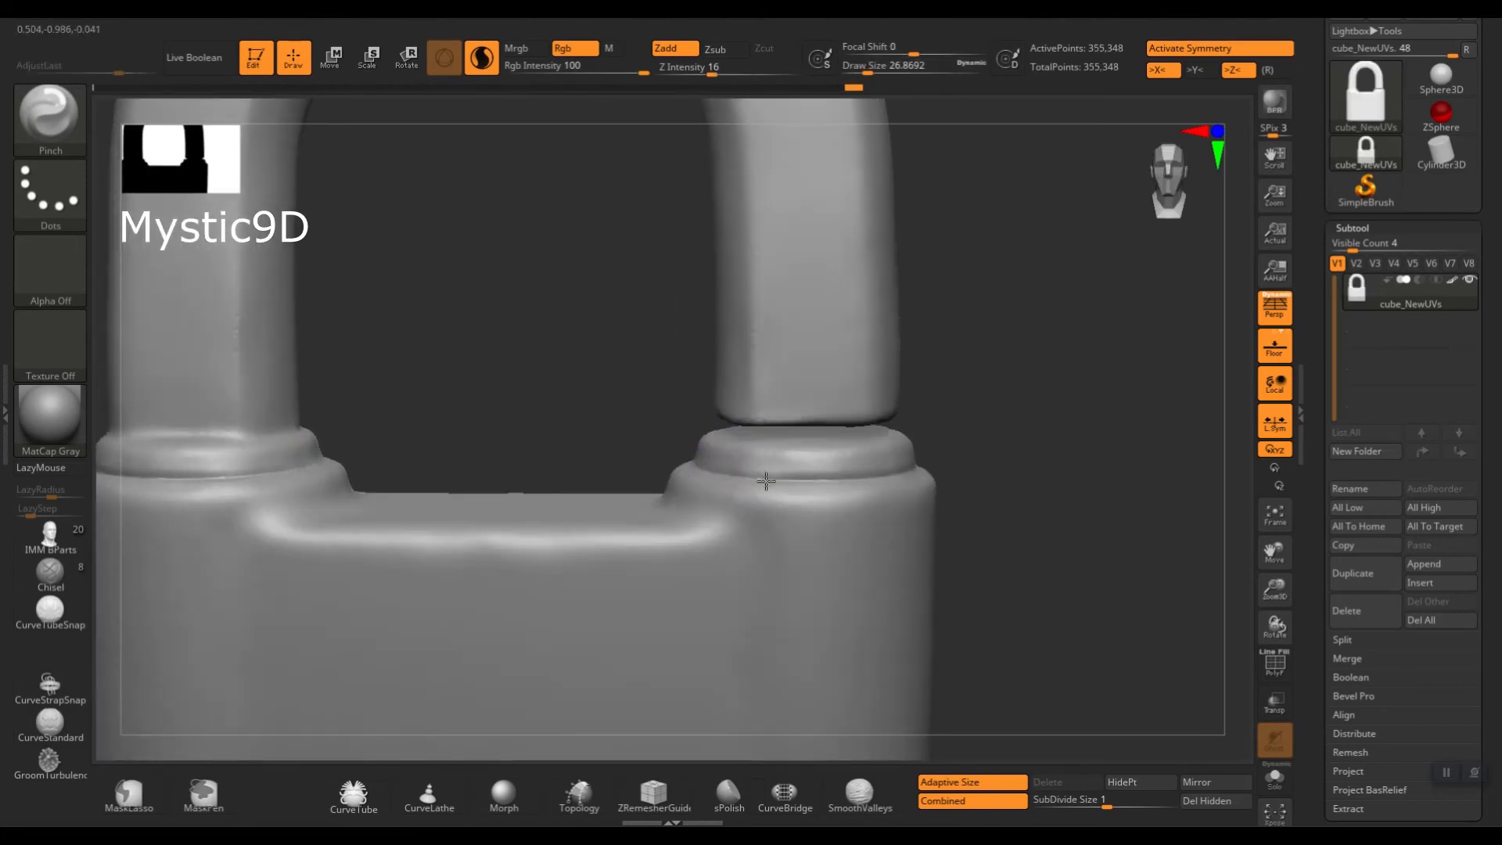
pyautogui.moveTo(868, 476); pyautogui.dragTo(870, 477)
pyautogui.press('s')
pyautogui.moveTo(718, 441); pyautogui.dragTo(714, 441)
pyautogui.moveTo(868, 445); pyautogui.dragTo(804, 445)
pyautogui.moveTo(804, 445)
pyautogui.mouseDown(button='right')
pyautogui.moveTo(829, 467)
pyautogui.moveTo(986, 419)
pyautogui.mouseUp(button='right')
pyautogui.moveTo(925, 439); pyautogui.dragTo(1012, 377)
pyautogui.moveTo(1013, 376); pyautogui.dragTo(1019, 359, button='right')
pyautogui.moveTo(1002, 380); pyautogui.dragTo(1049, 345)
pyautogui.moveTo(1048, 344)
pyautogui.mouseDown(button='right')
pyautogui.moveTo(955, 429)
pyautogui.moveTo(962, 375)
pyautogui.mouseUp(button='right')
pyautogui.press('f')
# Switch to the Standard brush with a draw size of about 35 at the base of the fixed shackle leg.
pyautogui.press('b')
pyautogui.press('s')
pyautogui.press('t')
pyautogui.press('s')
pyautogui.moveTo(956, 412); pyautogui.dragTo(965, 412)
pyautogui.moveTo(591, 376)
pyautogui.keyDown('alt'); pyautogui.mouseDown(button='right')
pyautogui.moveTo(694, 454)
pyautogui.moveTo(637, 396)
pyautogui.moveTo(687, 386)
pyautogui.mouseUp(button='right'); pyautogui.keyUp('alt')
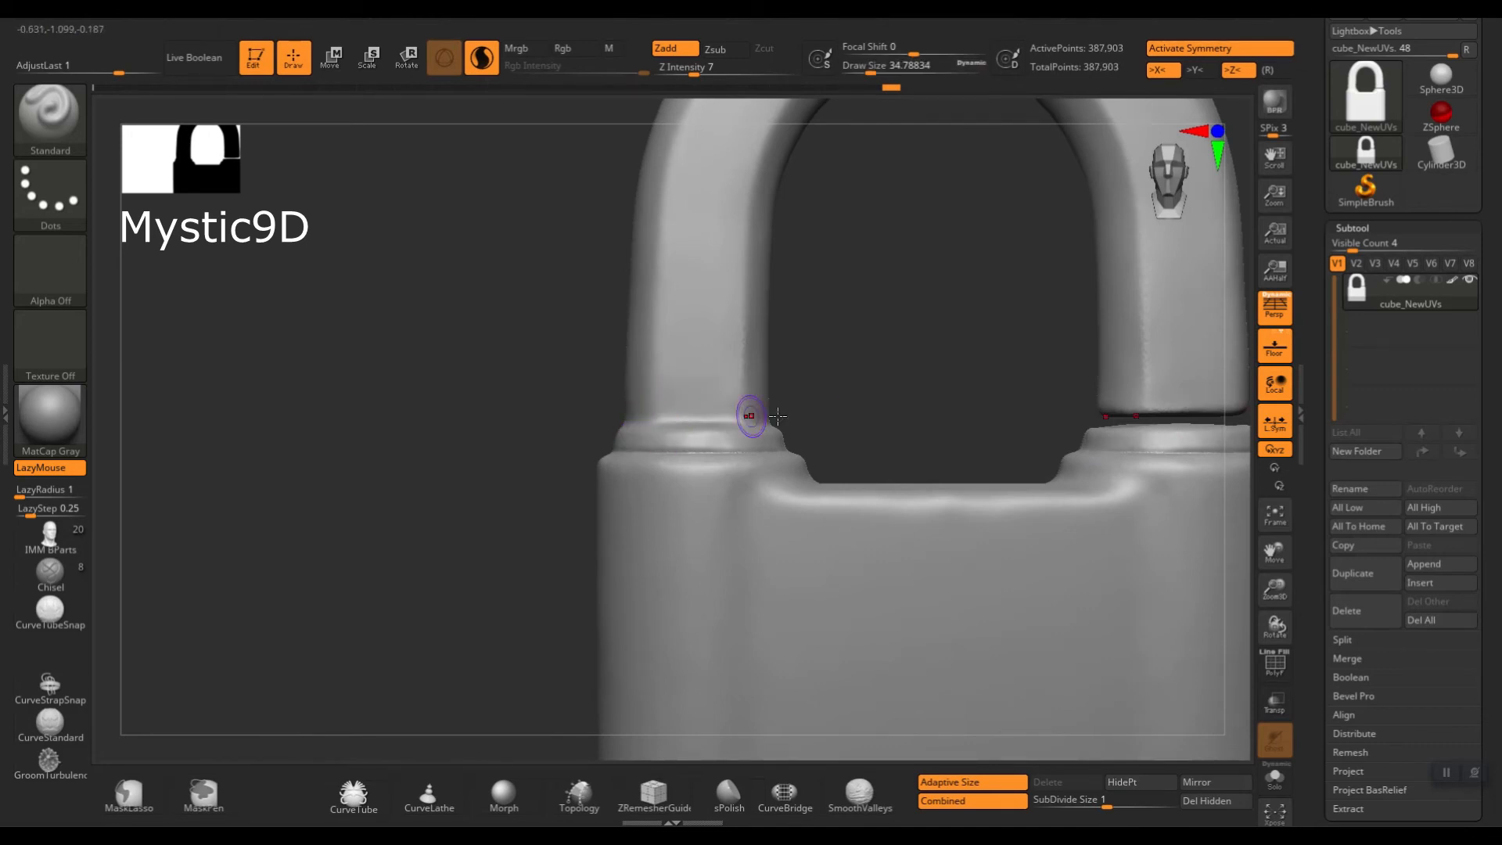
# Undo the recent symmetrical strokes around the caps and leg ends, and turn symmetry off.
pyautogui.press('ctrl')
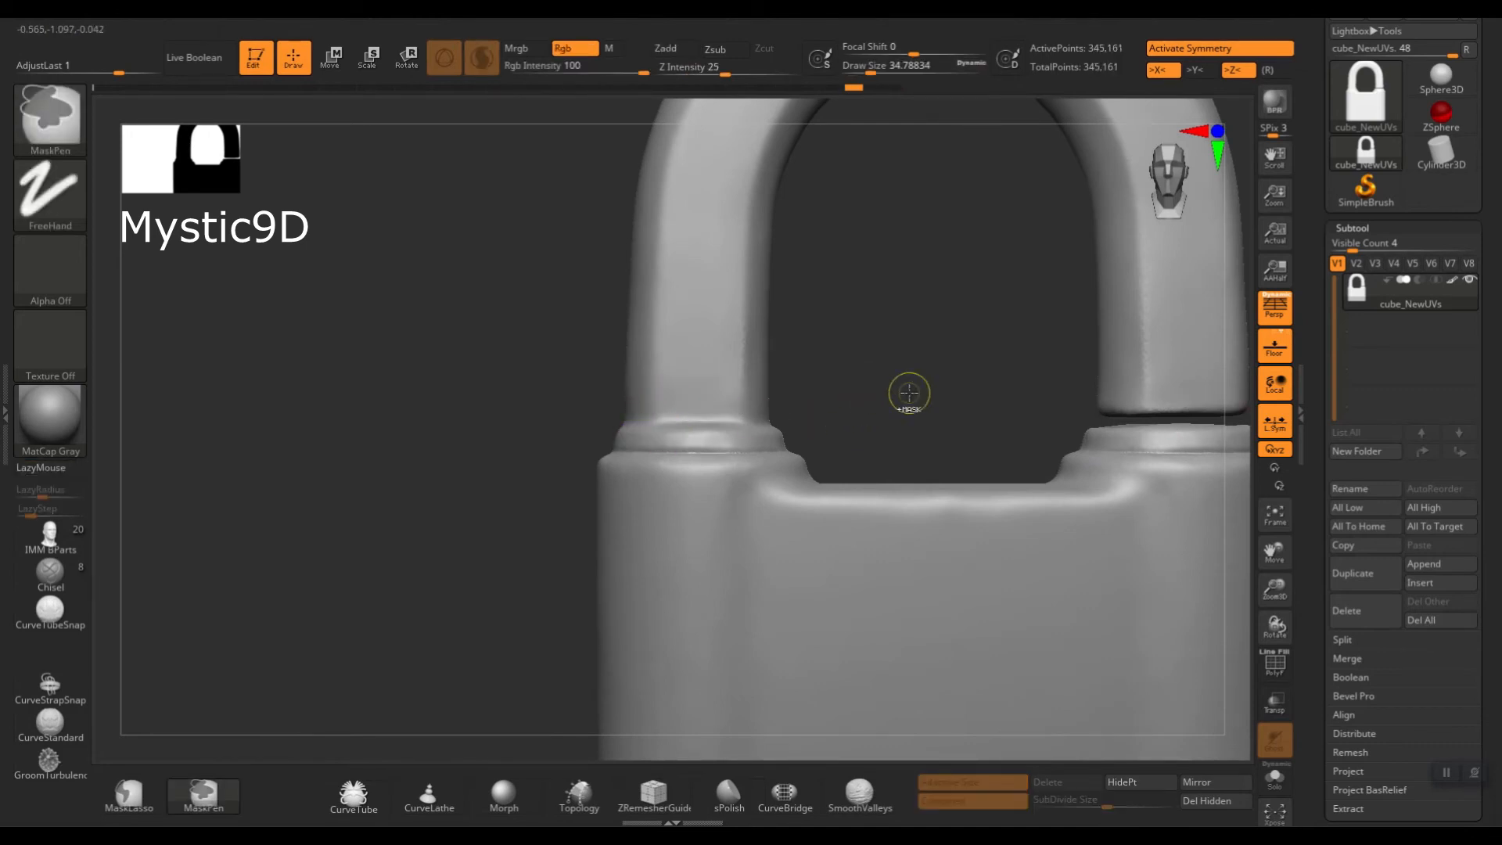
pyautogui.moveTo(906, 392); pyautogui.dragTo(780, 407)
pyautogui.press('x')
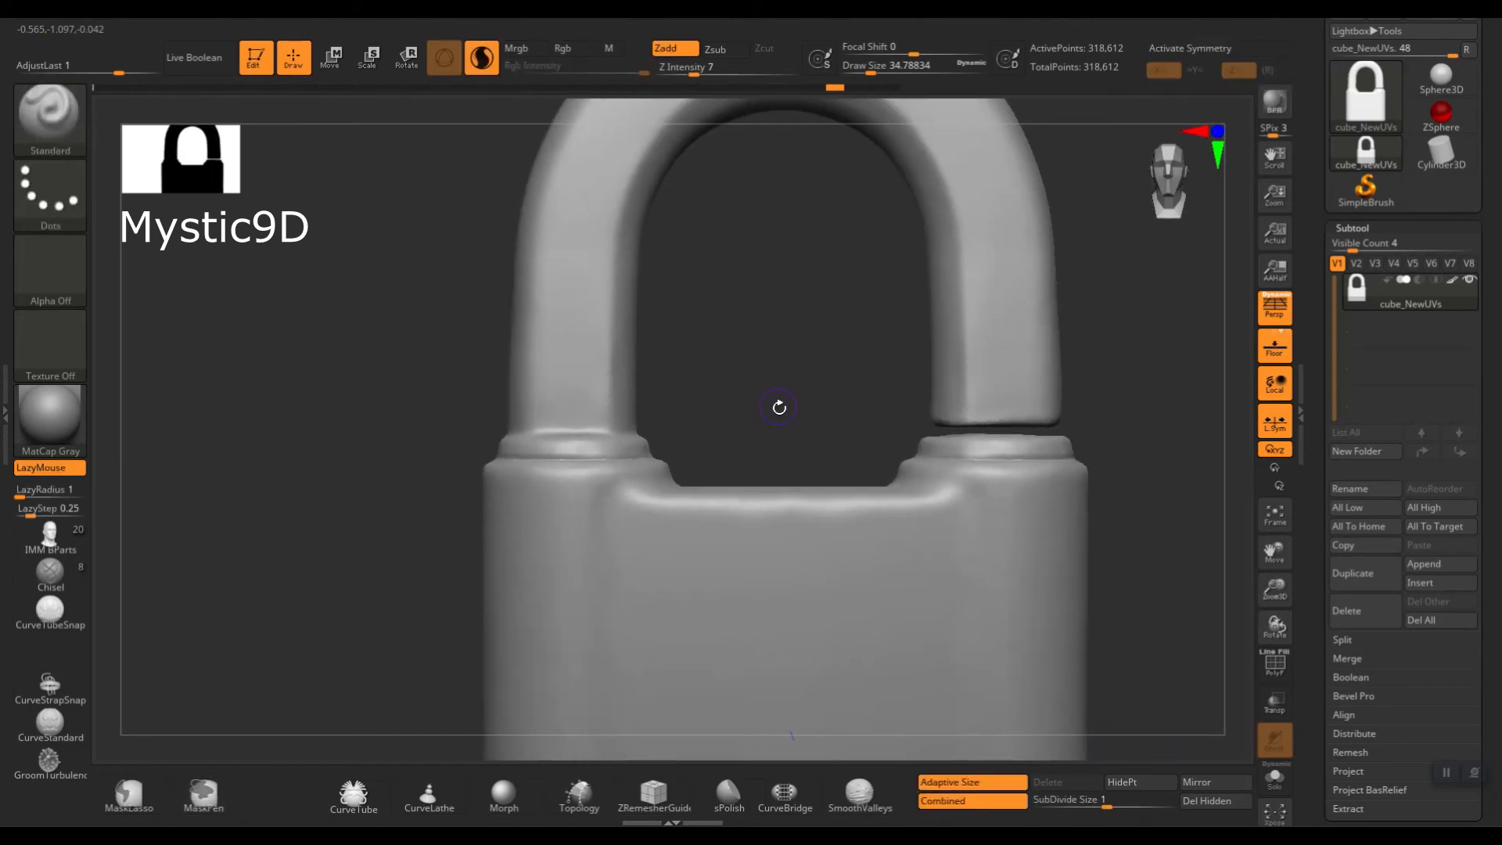
# Select the Pinch brush with a draw size of about 25 and sharpen the bottom rim of the free shackle leg.
pyautogui.moveTo(990, 426)
pyautogui.keyDown('alt'); pyautogui.mouseDown(button='right')
pyautogui.moveTo(875, 430)
pyautogui.moveTo(885, 469)
pyautogui.mouseUp(button='right'); pyautogui.keyUp('alt')
pyautogui.press('b')
pyautogui.press('p')
pyautogui.press('i')
pyautogui.moveTo(852, 386); pyautogui.dragTo(881, 413, button='right')
pyautogui.press('s')
pyautogui.moveTo(876, 415); pyautogui.dragTo(829, 419)
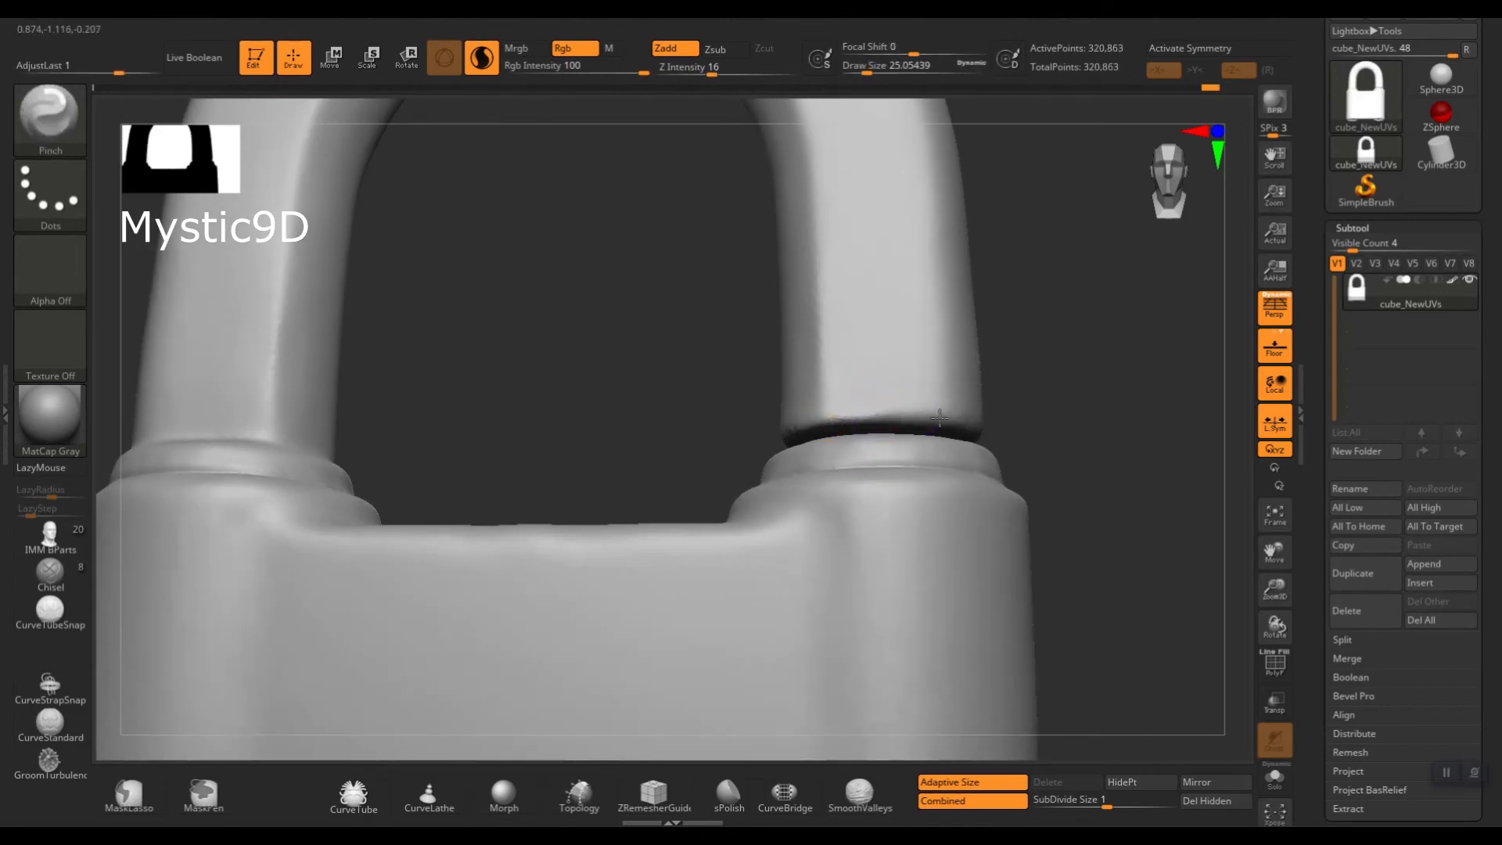
pyautogui.moveTo(906, 417); pyautogui.dragTo(986, 423)
pyautogui.moveTo(1072, 426); pyautogui.dragTo(958, 410, button='right')
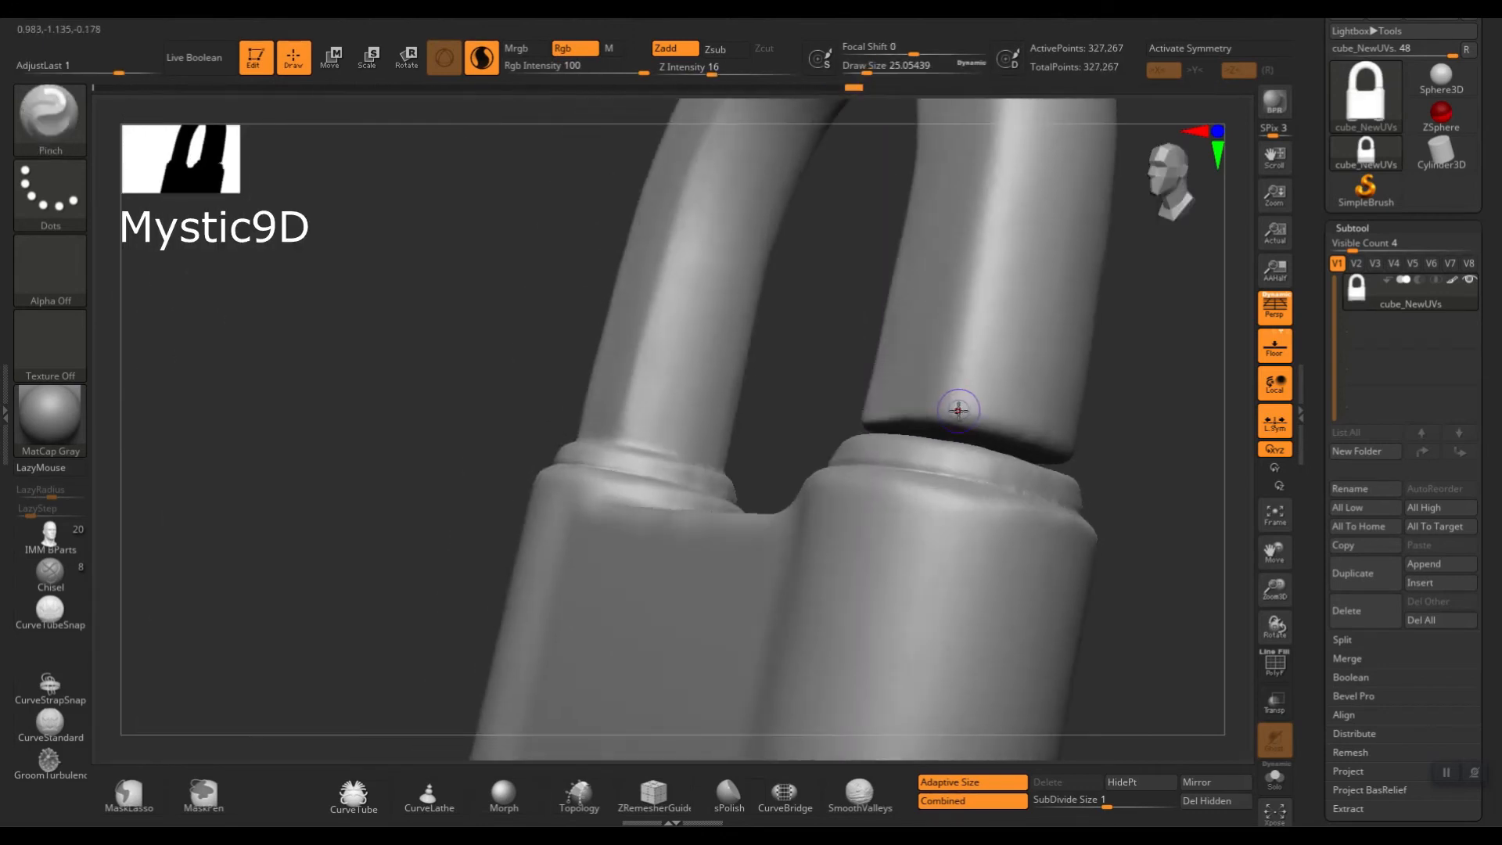
pyautogui.moveTo(1071, 458); pyautogui.dragTo(978, 446, button='right')
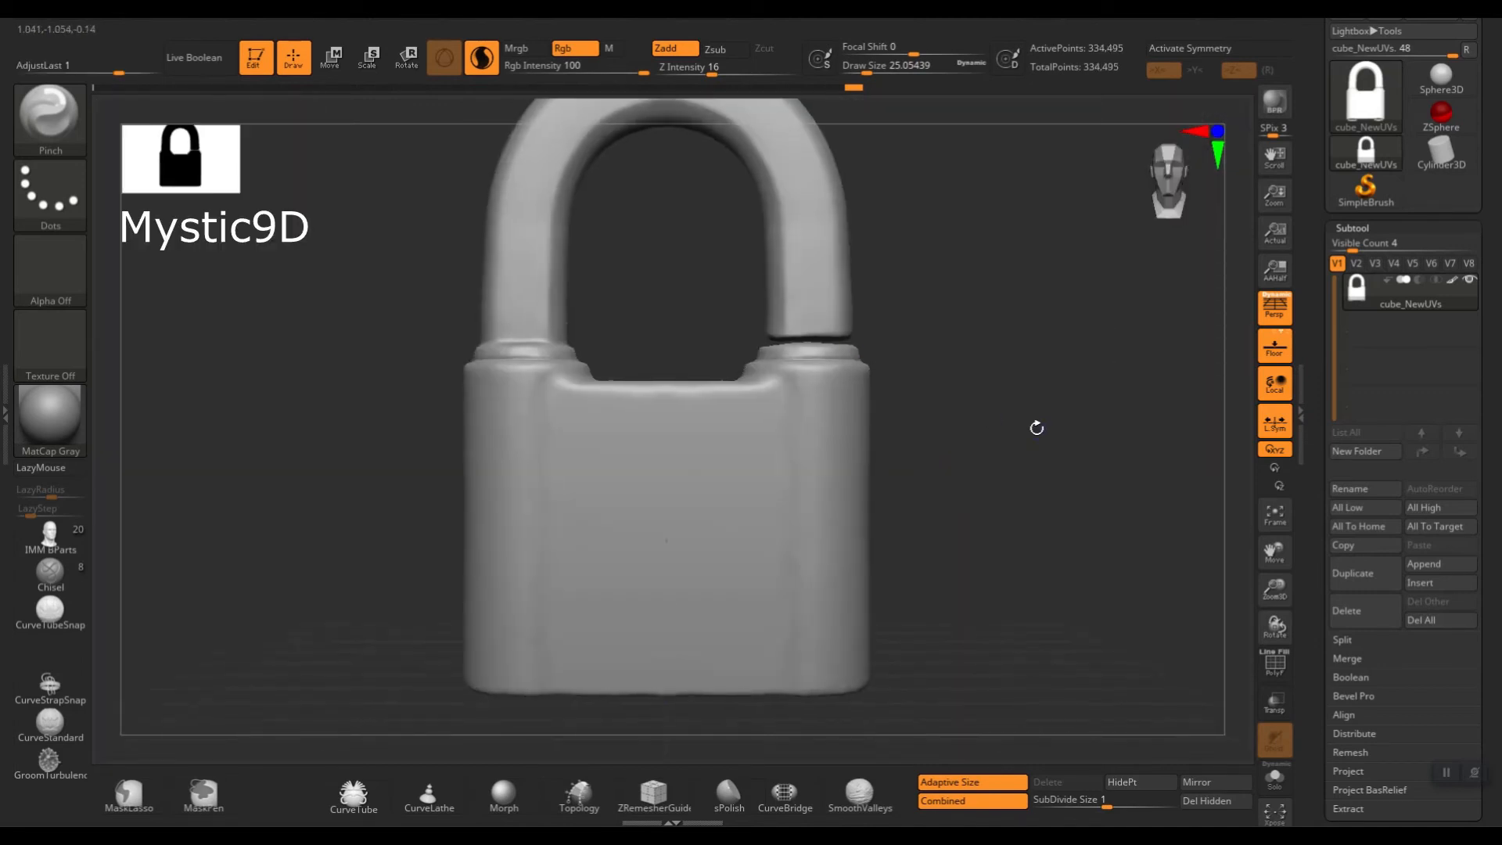
# Return to the Standard brush, enlarge the draw size to about 68 and smooth uneven areas on the padlock body.
pyautogui.press('s')
pyautogui.keyDown('alt'); pyautogui.moveTo(877, 432); pyautogui.dragTo(943, 368, button='right'); pyautogui.keyUp('alt')
pyautogui.press('s')
pyautogui.moveTo(745, 466); pyautogui.dragTo(758, 466)
pyautogui.keyDown('shift'); pyautogui.moveTo(743, 465); pyautogui.dragTo(779, 505); pyautogui.keyUp('shift')
pyautogui.keyDown('alt'); pyautogui.moveTo(970, 475); pyautogui.dragTo(1040, 507, button='right'); pyautogui.keyUp('alt')
pyautogui.keyDown('shift'); pyautogui.moveTo(962, 543); pyautogui.dragTo(965, 604); pyautogui.keyUp('shift')
# Turn symmetry back on and smooth the front edge of the body's top between the two caps.
pyautogui.keyDown('alt'); pyautogui.moveTo(1142, 305); pyautogui.dragTo(1049, 438, button='right'); pyautogui.keyUp('alt')
pyautogui.moveTo(693, 561)
pyautogui.keyDown('alt'); pyautogui.mouseDown(button='right')
pyautogui.moveTo(793, 426)
pyautogui.moveTo(734, 415)
pyautogui.mouseUp(button='right'); pyautogui.keyUp('alt')
pyautogui.press('x')
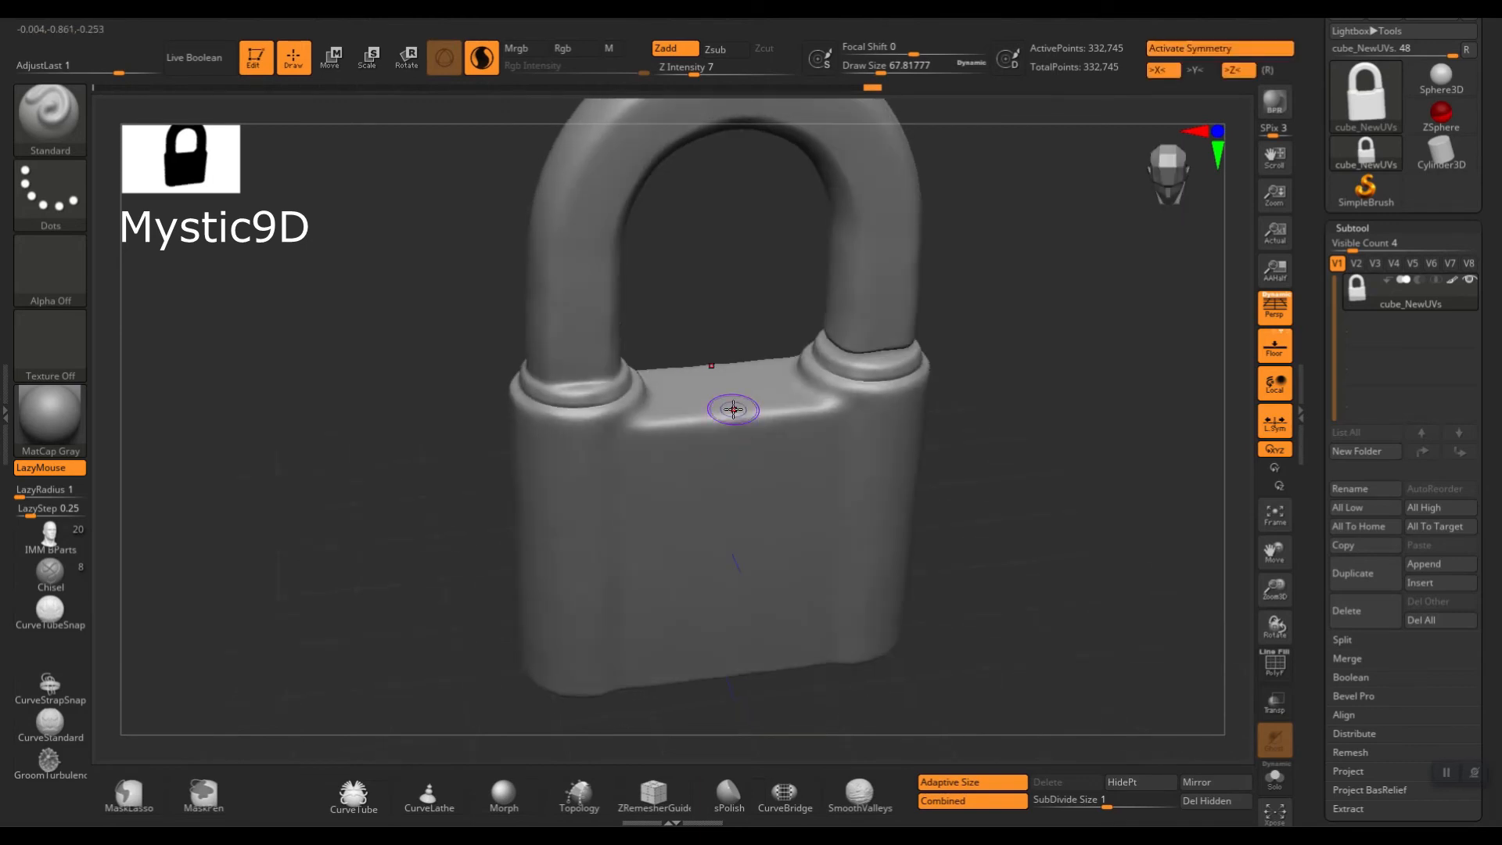
pyautogui.keyDown('shift'); pyautogui.moveTo(736, 408); pyautogui.dragTo(744, 421); pyautogui.keyUp('shift')
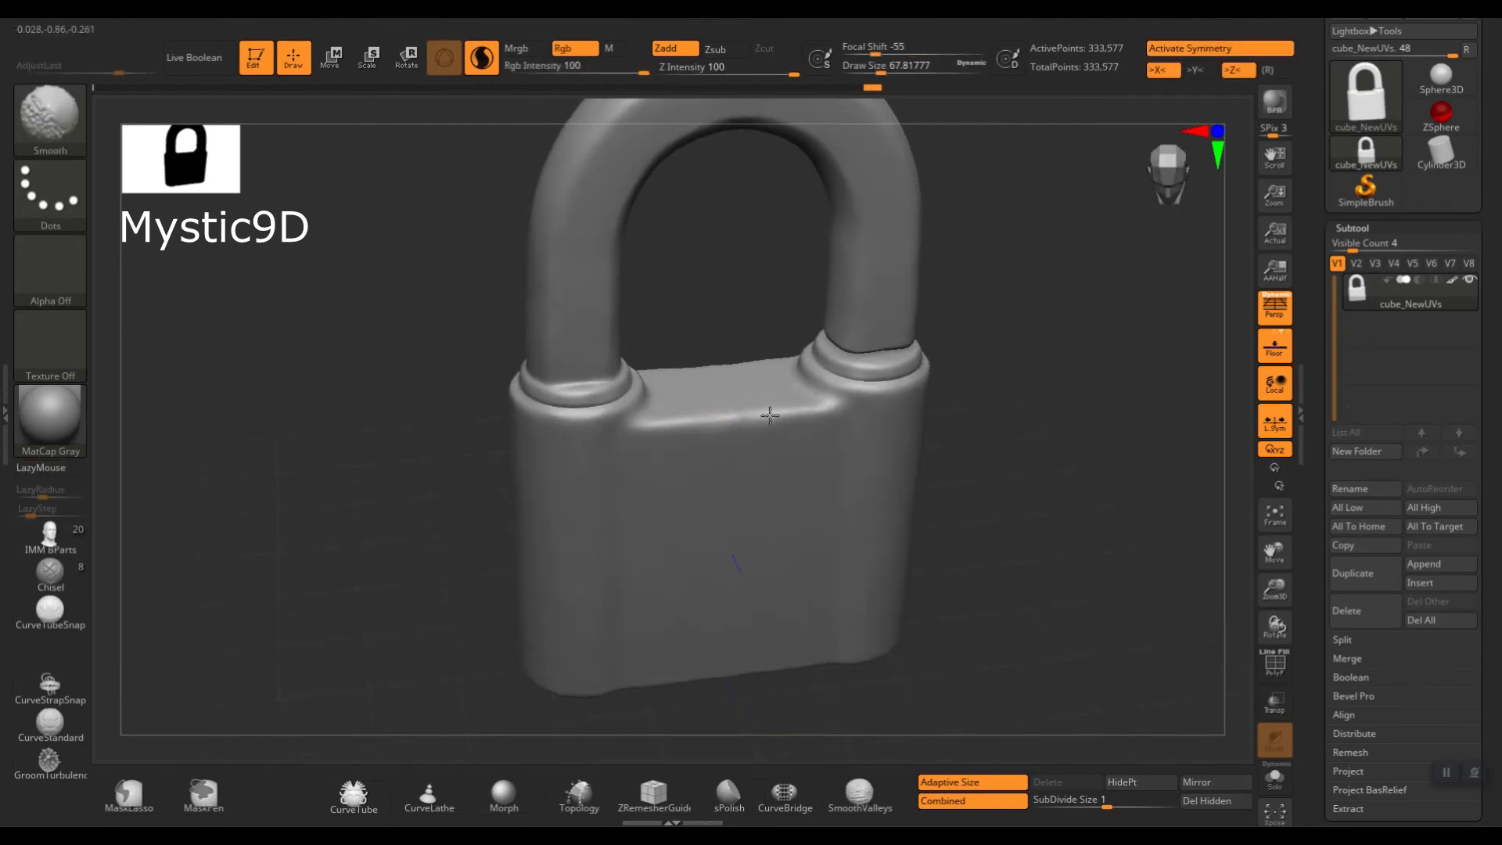
# Smooth the rounded vertical side columns on the front of the padlock body.
pyautogui.keyDown('shift'); pyautogui.moveTo(1032, 524); pyautogui.dragTo(999, 480, button='right'); pyautogui.keyUp('shift')
pyautogui.keyDown('alt'); pyautogui.moveTo(870, 486); pyautogui.dragTo(868, 409, button='right'); pyautogui.keyUp('alt')
pyautogui.press('s')
pyautogui.keyDown('shift'); pyautogui.moveTo(552, 477); pyautogui.dragTo(569, 594); pyautogui.keyUp('shift')
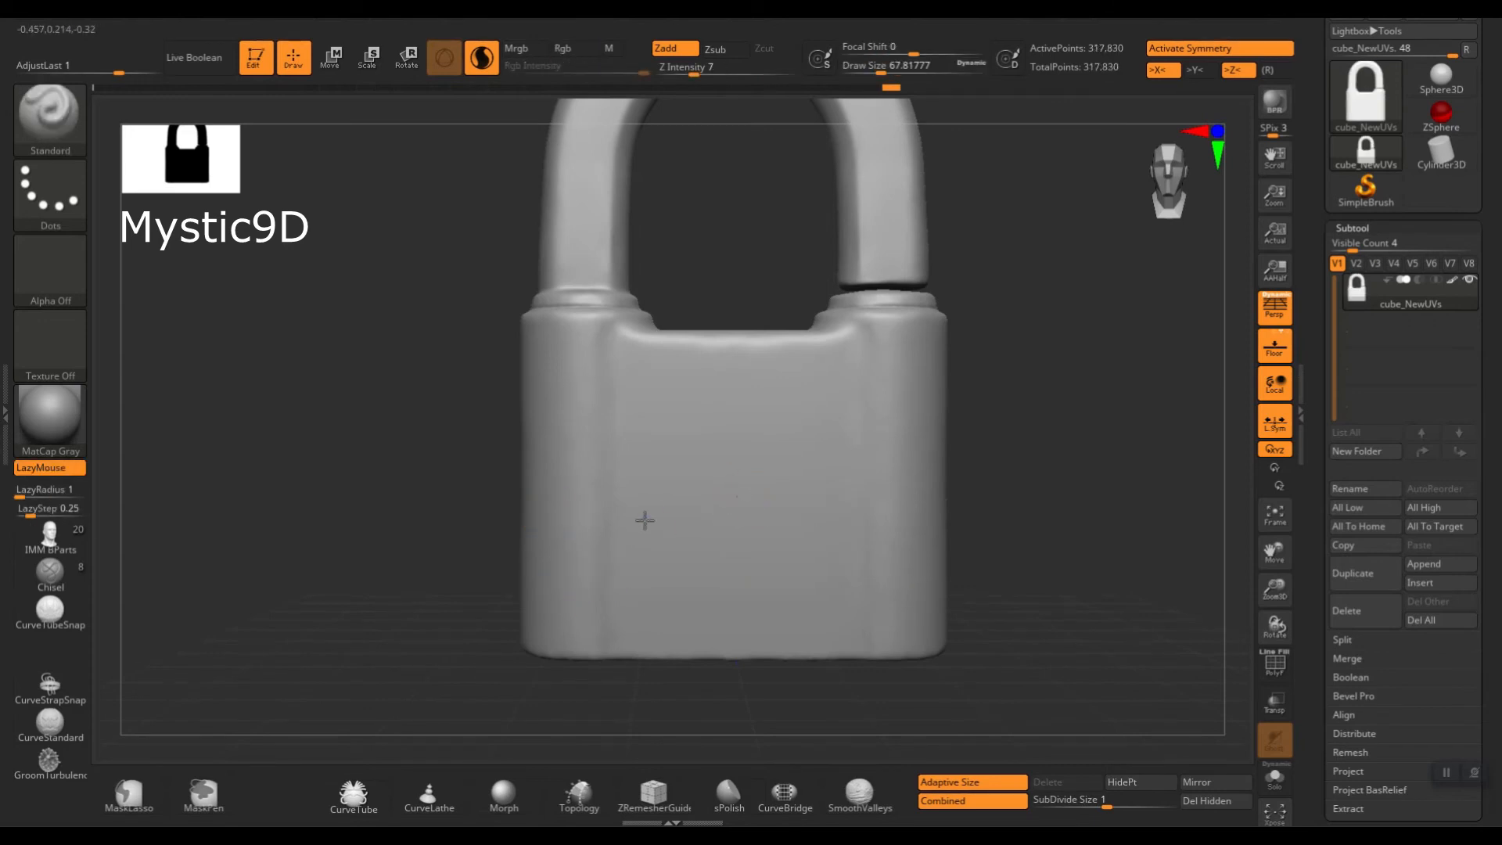
pyautogui.keyDown('alt'); pyautogui.moveTo(708, 550); pyautogui.dragTo(708, 538, button='right'); pyautogui.keyUp('alt')
pyautogui.moveTo(600, 567)
pyautogui.keyDown('shift'); pyautogui.mouseDown()
pyautogui.moveTo(551, 615)
pyautogui.moveTo(561, 390)
pyautogui.mouseUp(); pyautogui.keyUp('shift')
# Smooth the back of the shackle's inner arch and leg with a draw size of about 22.
pyautogui.moveTo(1040, 403)
pyautogui.keyDown('alt'); pyautogui.mouseDown(button='right')
pyautogui.moveTo(1023, 453)
pyautogui.moveTo(994, 415)
pyautogui.mouseUp(button='right'); pyautogui.keyUp('alt')
pyautogui.moveTo(688, 273); pyautogui.dragTo(947, 317, button='right')
pyautogui.keyDown('alt'); pyautogui.moveTo(625, 261); pyautogui.dragTo(553, 308, button='right'); pyautogui.keyUp('alt')
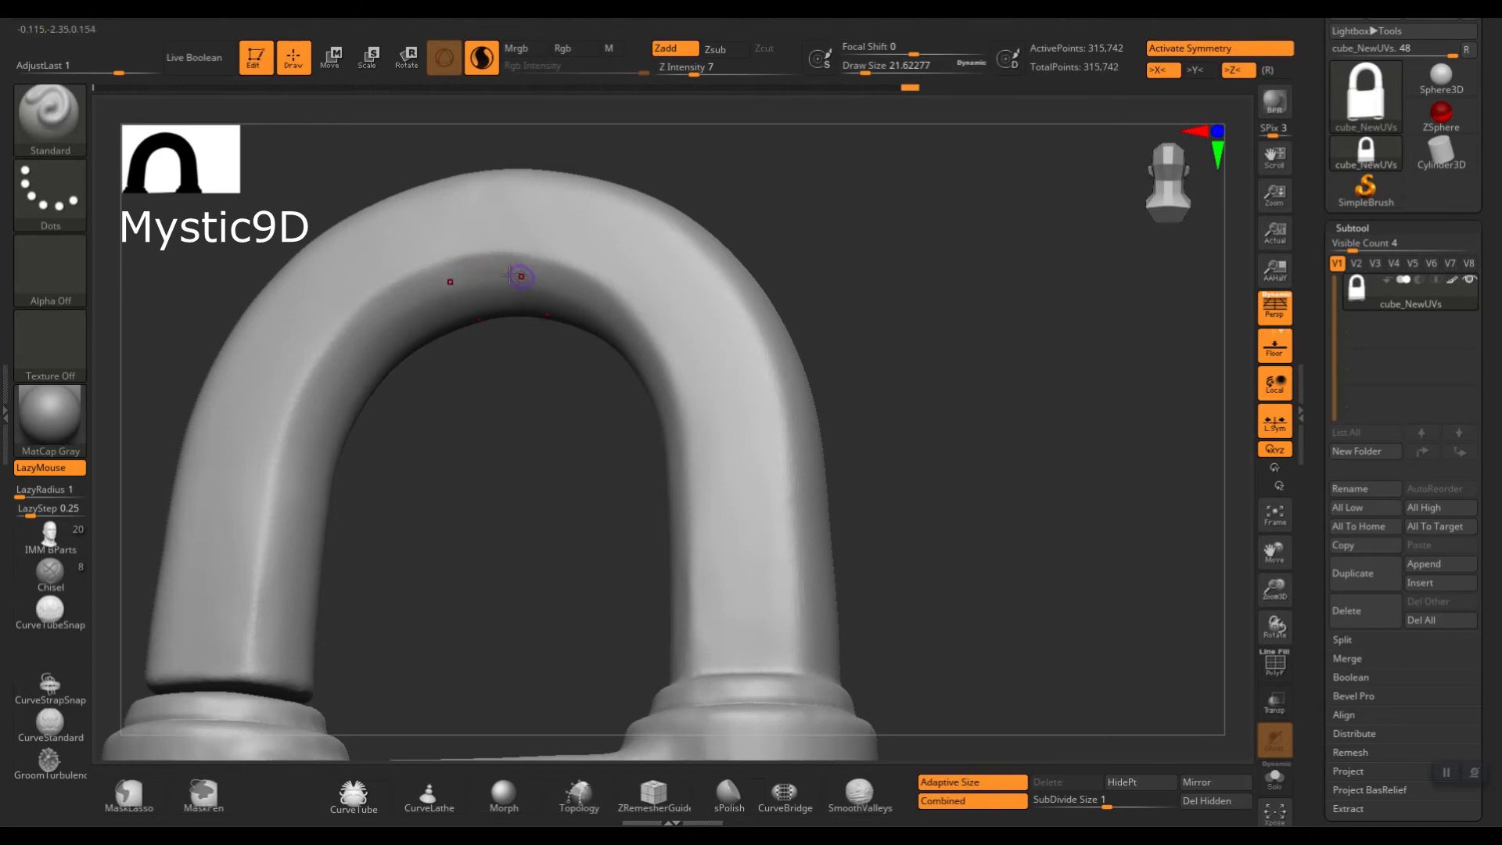
pyautogui.keyDown('shift'); pyautogui.moveTo(510, 276); pyautogui.dragTo(472, 266); pyautogui.keyUp('shift')
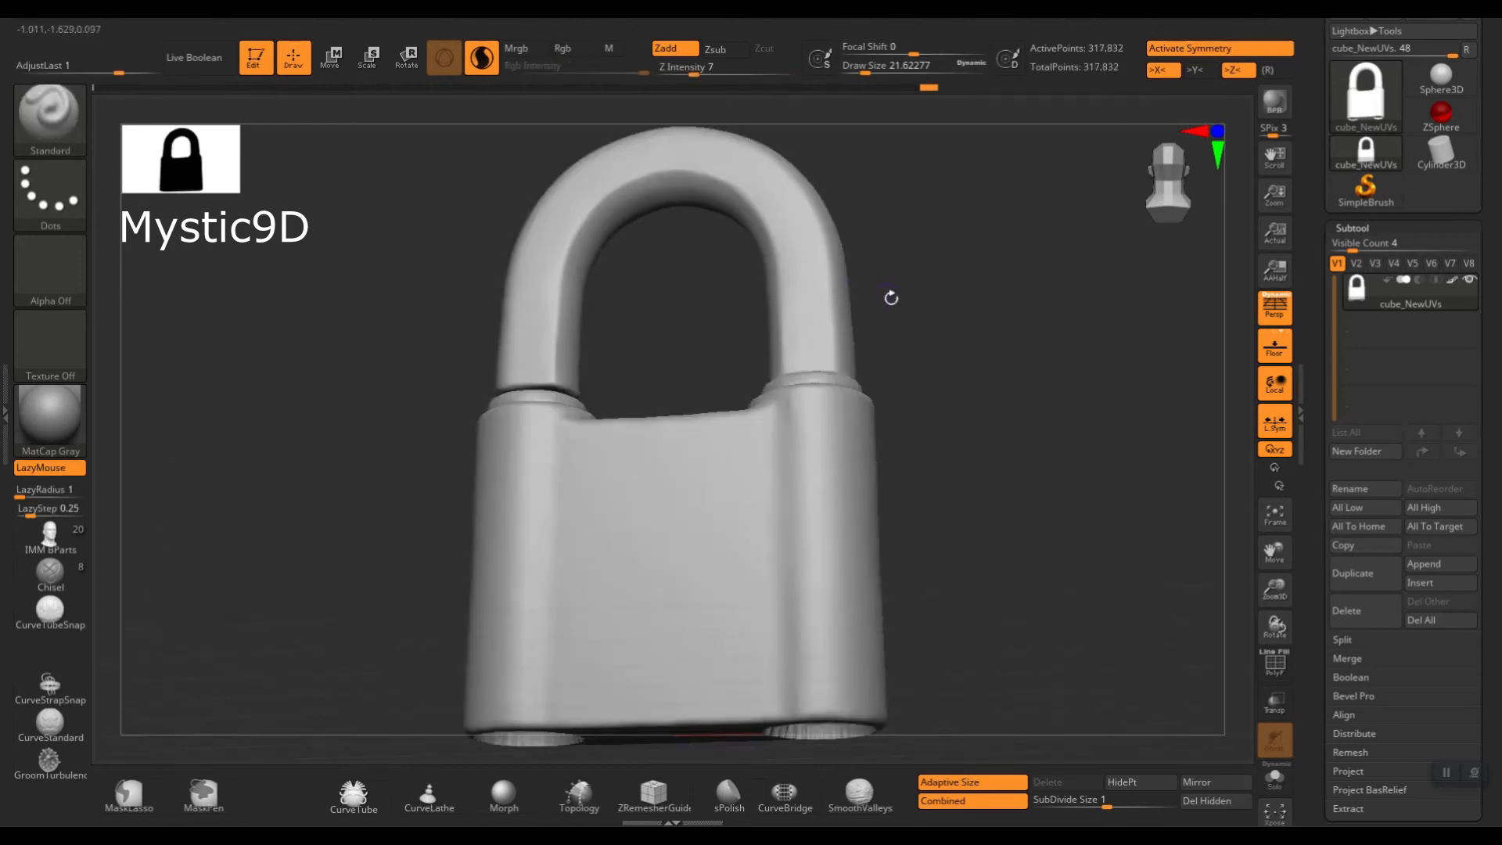
pyautogui.moveTo(893, 295); pyautogui.dragTo(1022, 393)
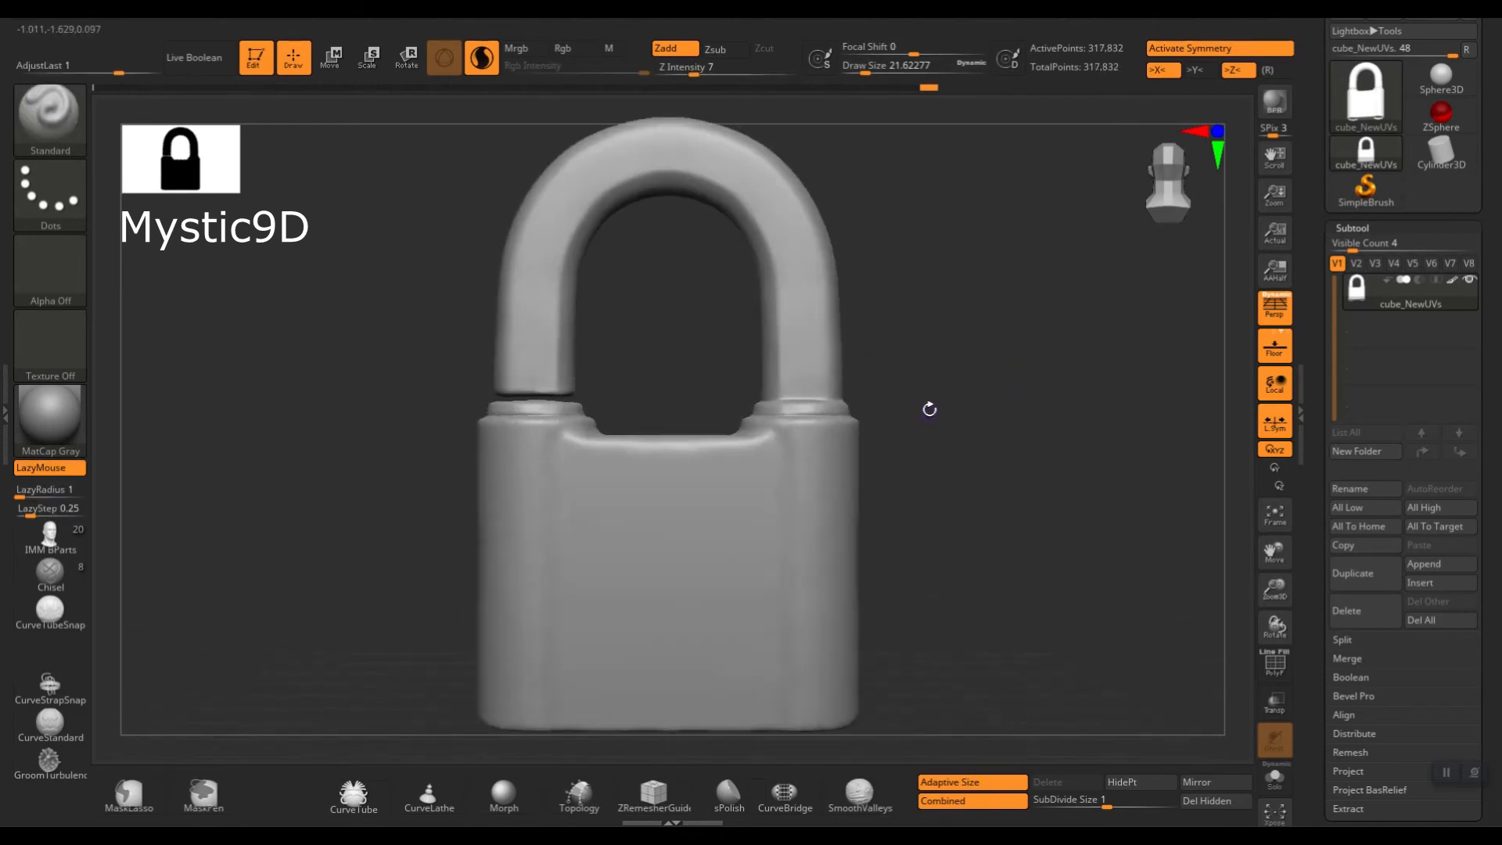
pyautogui.moveTo(930, 409)
pyautogui.mouseDown()
pyautogui.moveTo(907, 417)
pyautogui.moveTo(926, 368)
pyautogui.moveTo(977, 378)
pyautogui.mouseUp()
pyautogui.moveTo(805, 353); pyautogui.dragTo(818, 362, button='right')
pyautogui.keyDown('shift'); pyautogui.moveTo(819, 363); pyautogui.dragTo(805, 352); pyautogui.keyUp('shift')
# Set the draw size to about 41, choose MaskRect as the masking brush and try a rectangular mask on the body's front.
pyautogui.moveTo(945, 396)
pyautogui.mouseDown()
pyautogui.moveTo(946, 410)
pyautogui.moveTo(825, 385)
pyautogui.moveTo(744, 403)
pyautogui.mouseUp()
pyautogui.press('f')
pyautogui.click(968, 358)
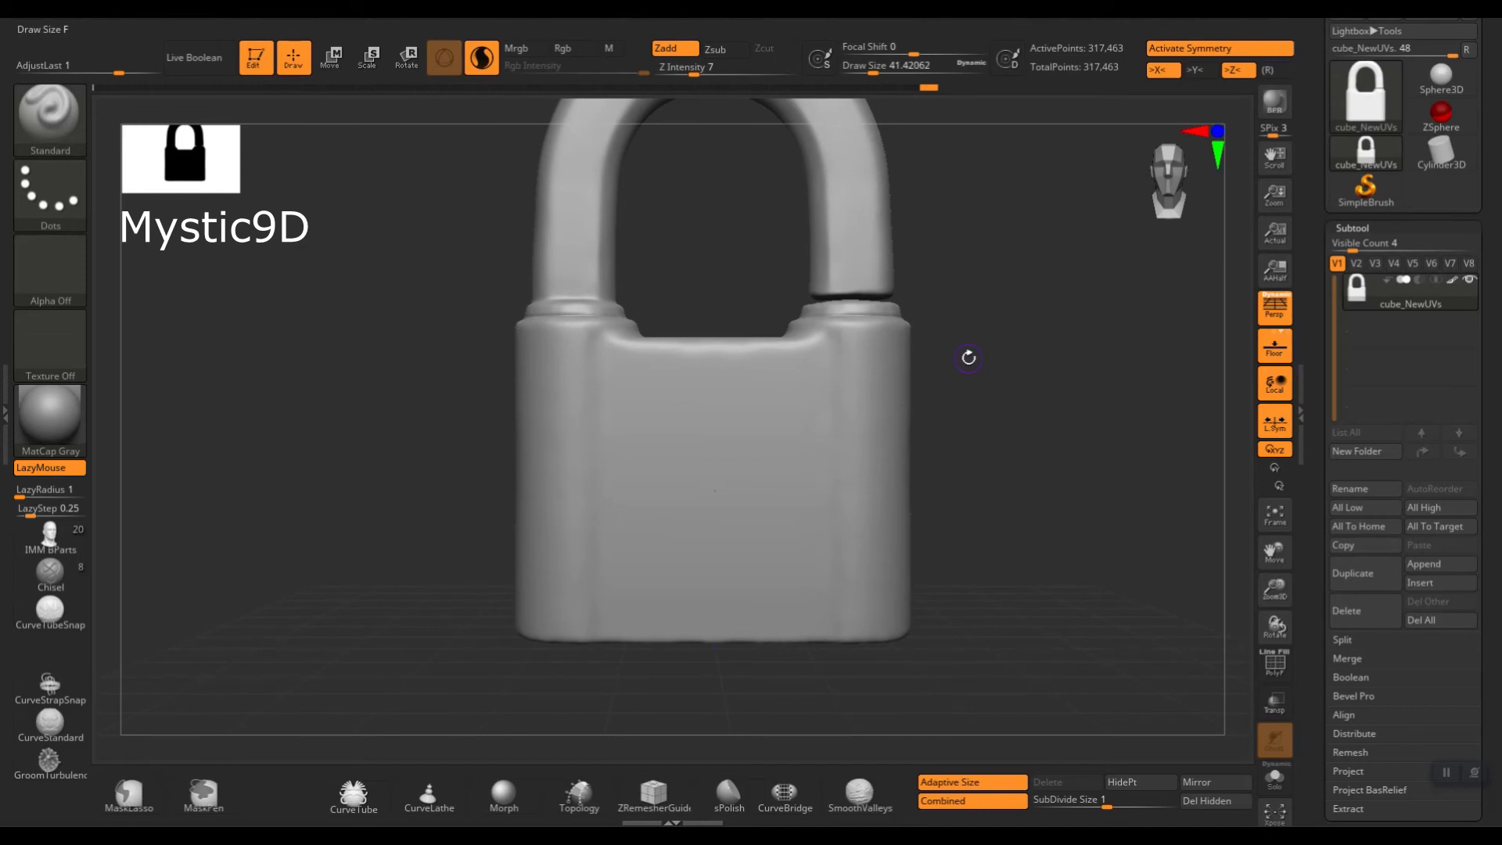
pyautogui.keyDown('ctrl'); pyautogui.click(45, 116); pyautogui.keyUp('ctrl')
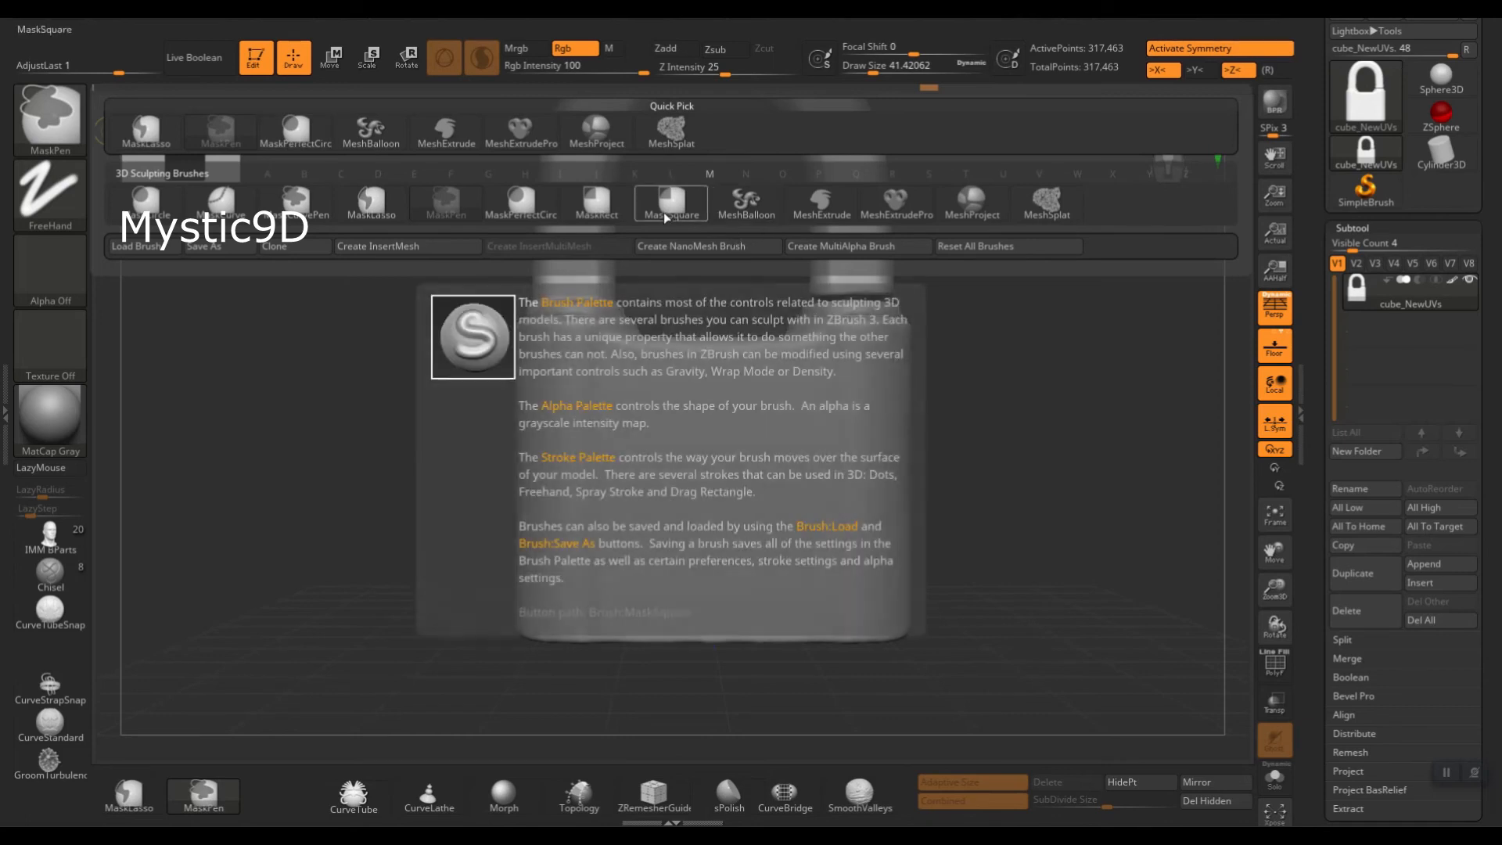
pyautogui.click(688, 208)
pyautogui.keyDown('ctrl'); pyautogui.moveTo(617, 376); pyautogui.dragTo(817, 616); pyautogui.keyUp('ctrl')
pyautogui.hotkey('ctrl', 'z')
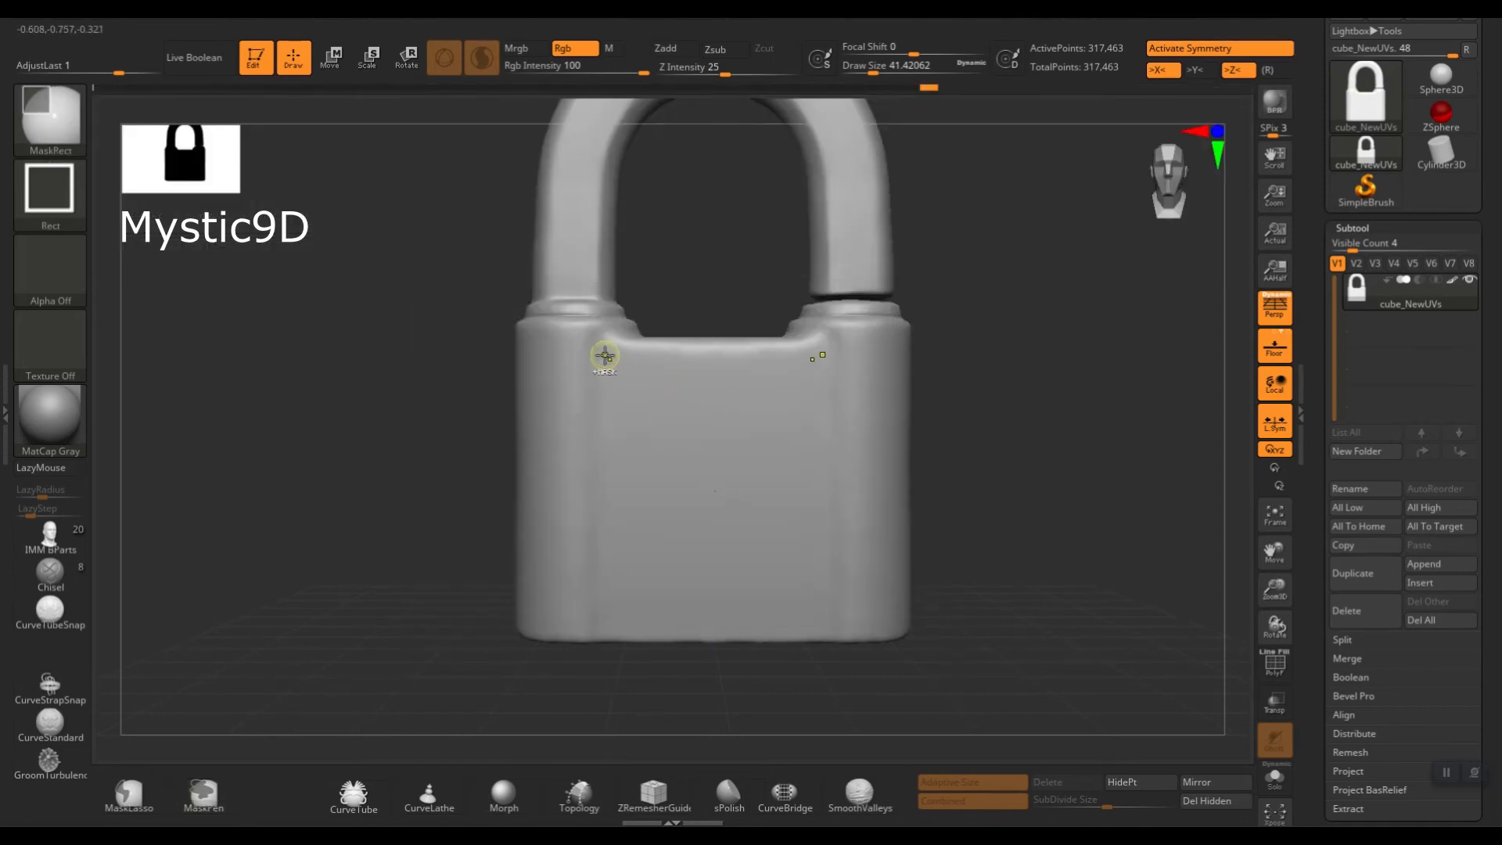
# Turn perspective off, undo the rectangular mask on the front face and try drawing it again.
pyautogui.keyDown('ctrl'); pyautogui.moveTo(605, 356); pyautogui.dragTo(830, 634); pyautogui.keyUp('ctrl')
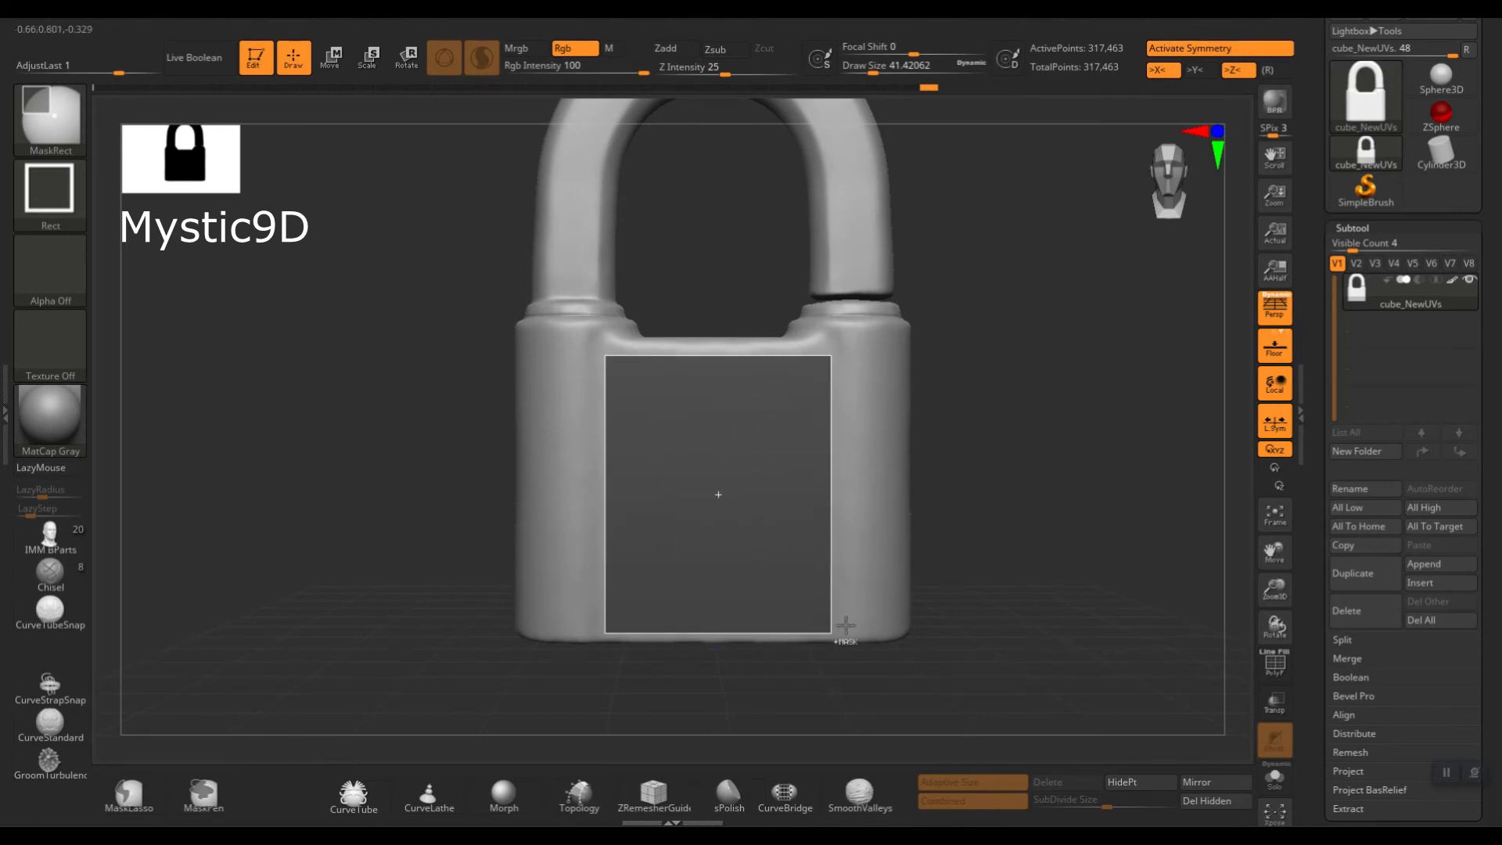
pyautogui.keyDown('ctrl'); pyautogui.moveTo(833, 634); pyautogui.dragTo(833, 634); pyautogui.keyUp('ctrl')
pyautogui.press('p')
pyautogui.hotkey('ctrl', 'z')
pyautogui.keyDown('ctrl'); pyautogui.moveTo(611, 360); pyautogui.dragTo(824, 632); pyautogui.keyUp('ctrl')
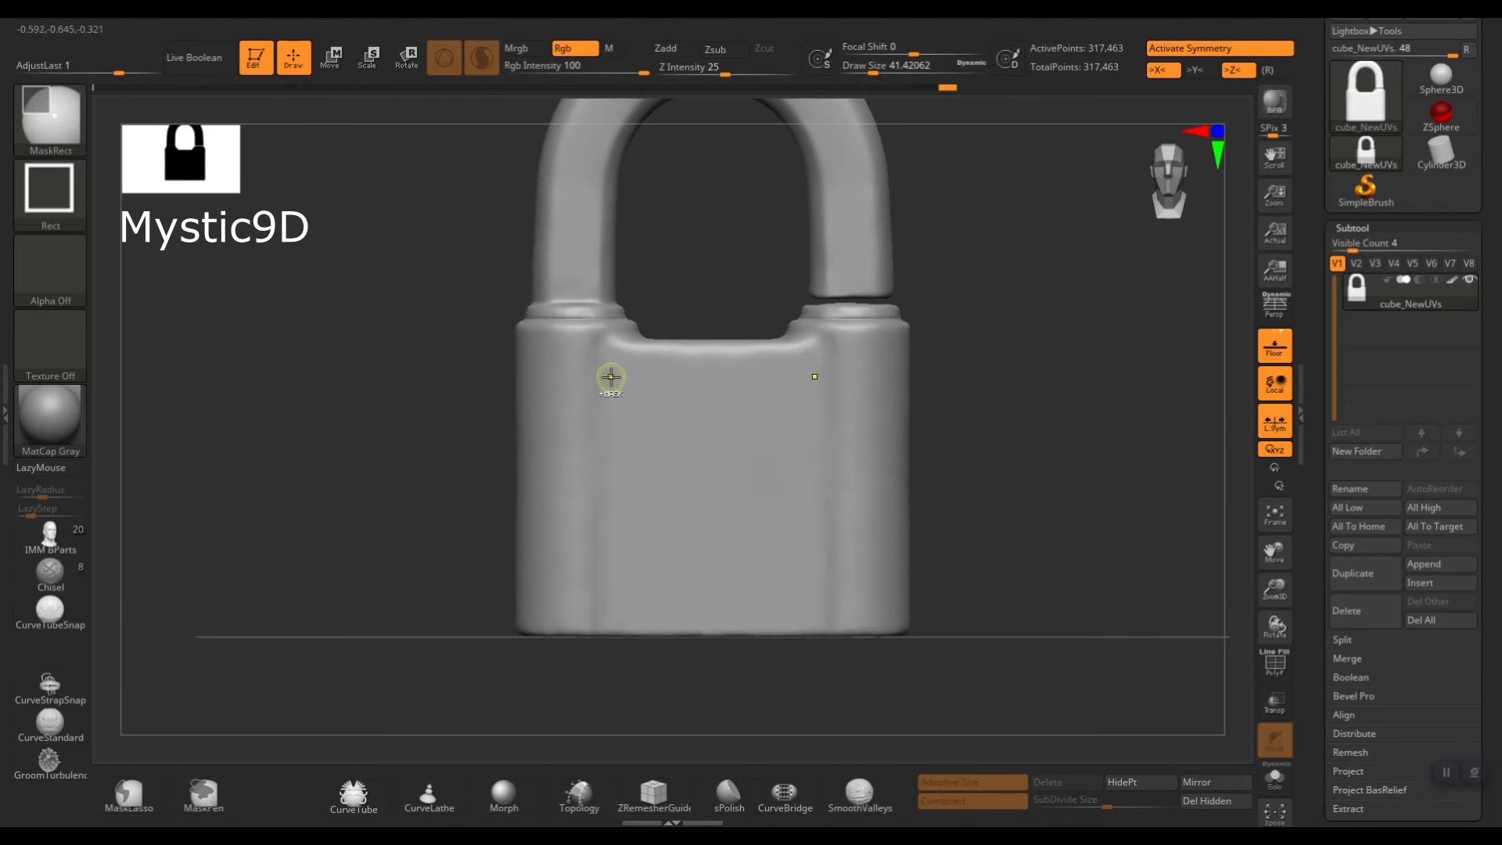
# Mask a large rectangle on the body's front face and clear a slightly smaller rectangle inside it to leave a frame.
pyautogui.keyDown('ctrl'); pyautogui.moveTo(611, 370); pyautogui.dragTo(823, 626); pyautogui.keyUp('ctrl')
pyautogui.keyDown('ctrl'); pyautogui.moveTo(618, 385); pyautogui.dragTo(810, 609); pyautogui.keyUp('ctrl')
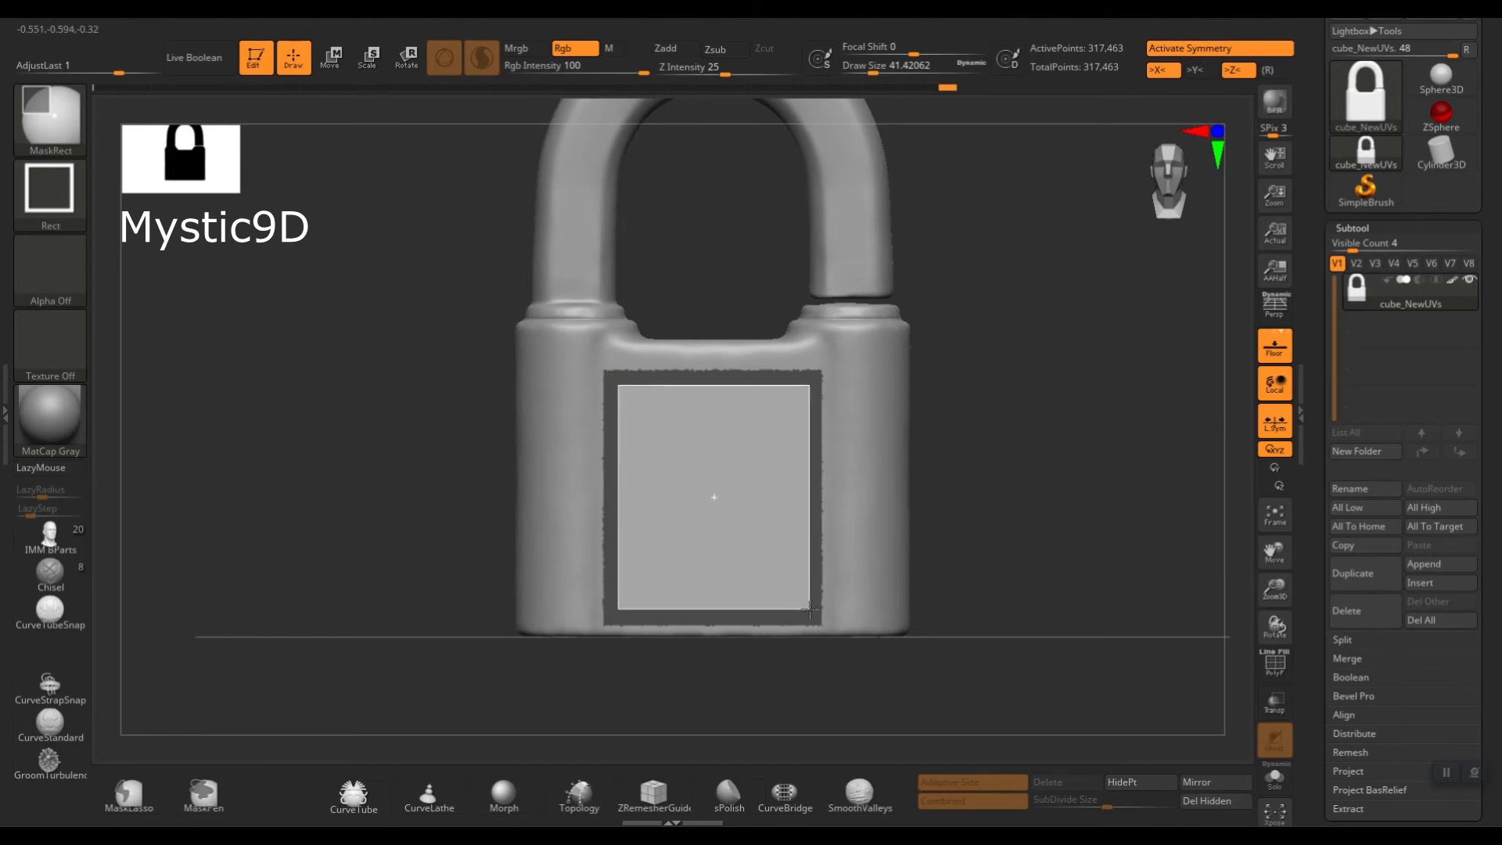
pyautogui.keyDown('ctrl'); pyautogui.moveTo(807, 608); pyautogui.dragTo(807, 612); pyautogui.keyUp('ctrl')
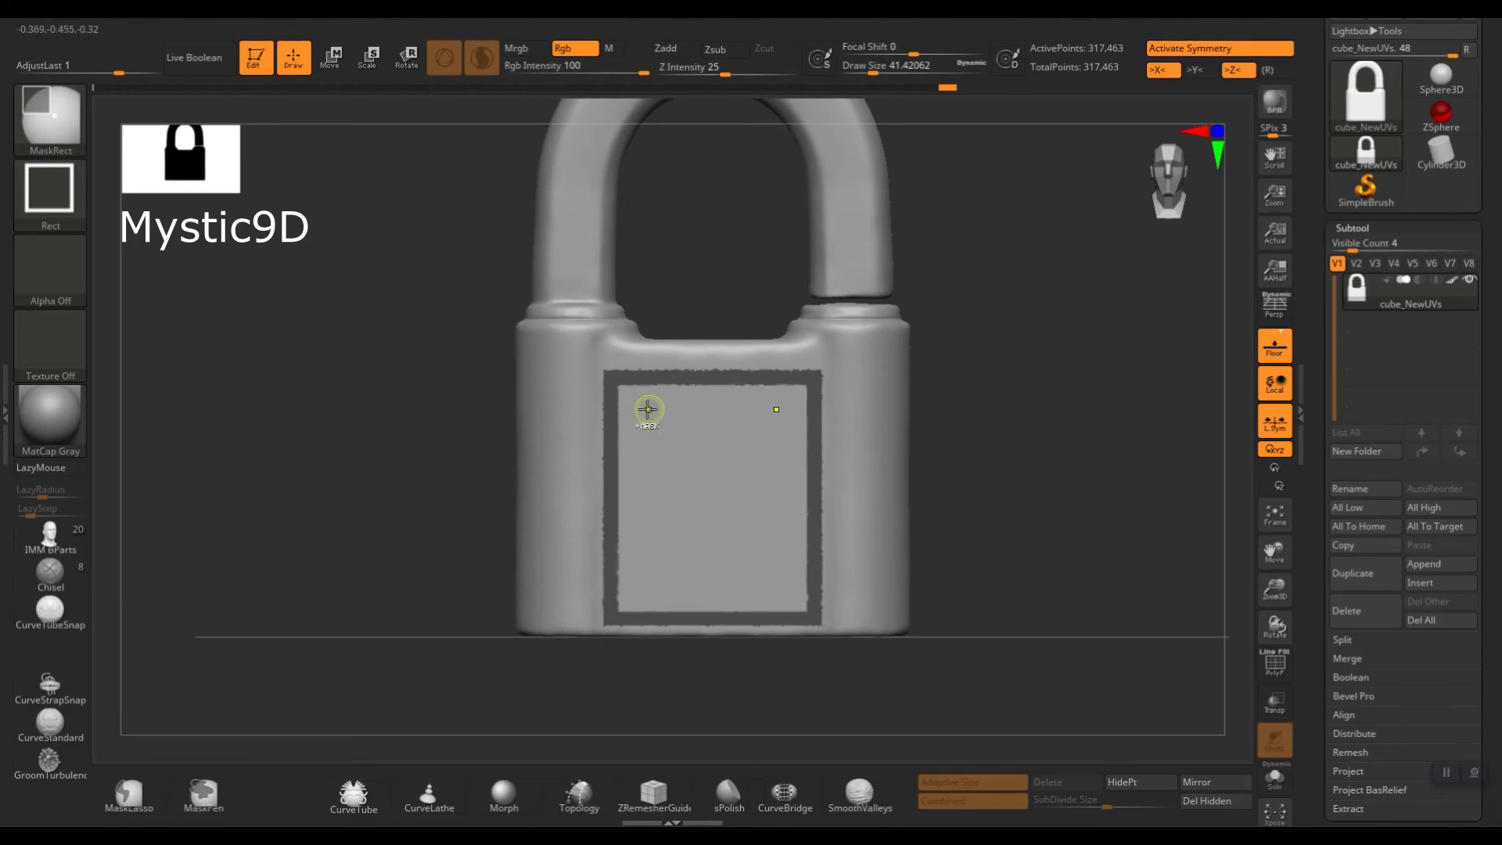
# Mask a smaller rectangle inside the masked frame, leaving a thin unmasked border between them.
pyautogui.keyDown('ctrl'); pyautogui.moveTo(629, 399); pyautogui.dragTo(795, 598); pyautogui.keyUp('ctrl')
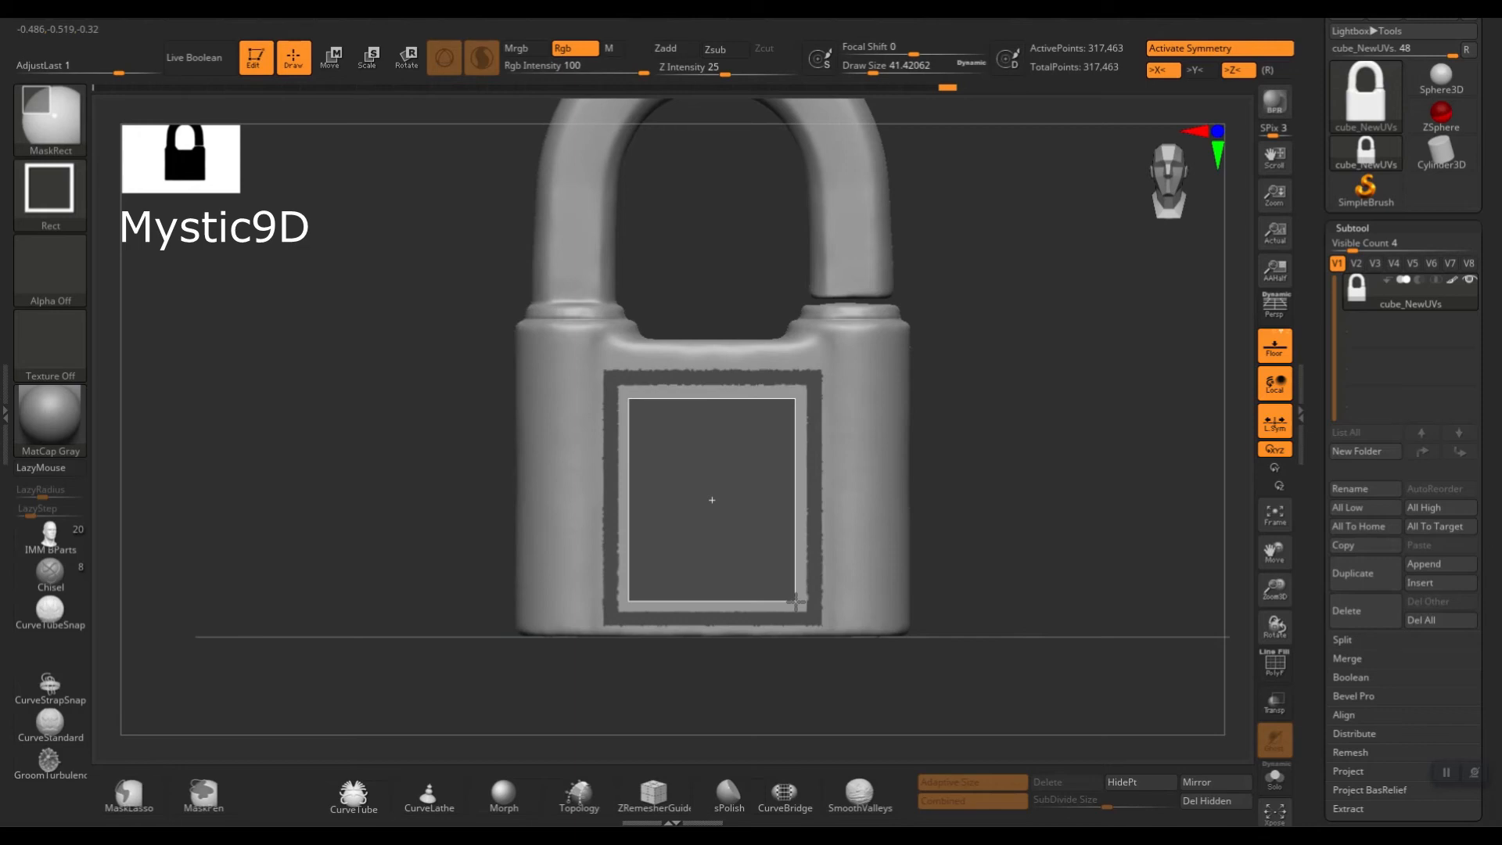
pyautogui.keyDown('ctrl'); pyautogui.moveTo(796, 600); pyautogui.dragTo(795, 600); pyautogui.keyUp('ctrl')
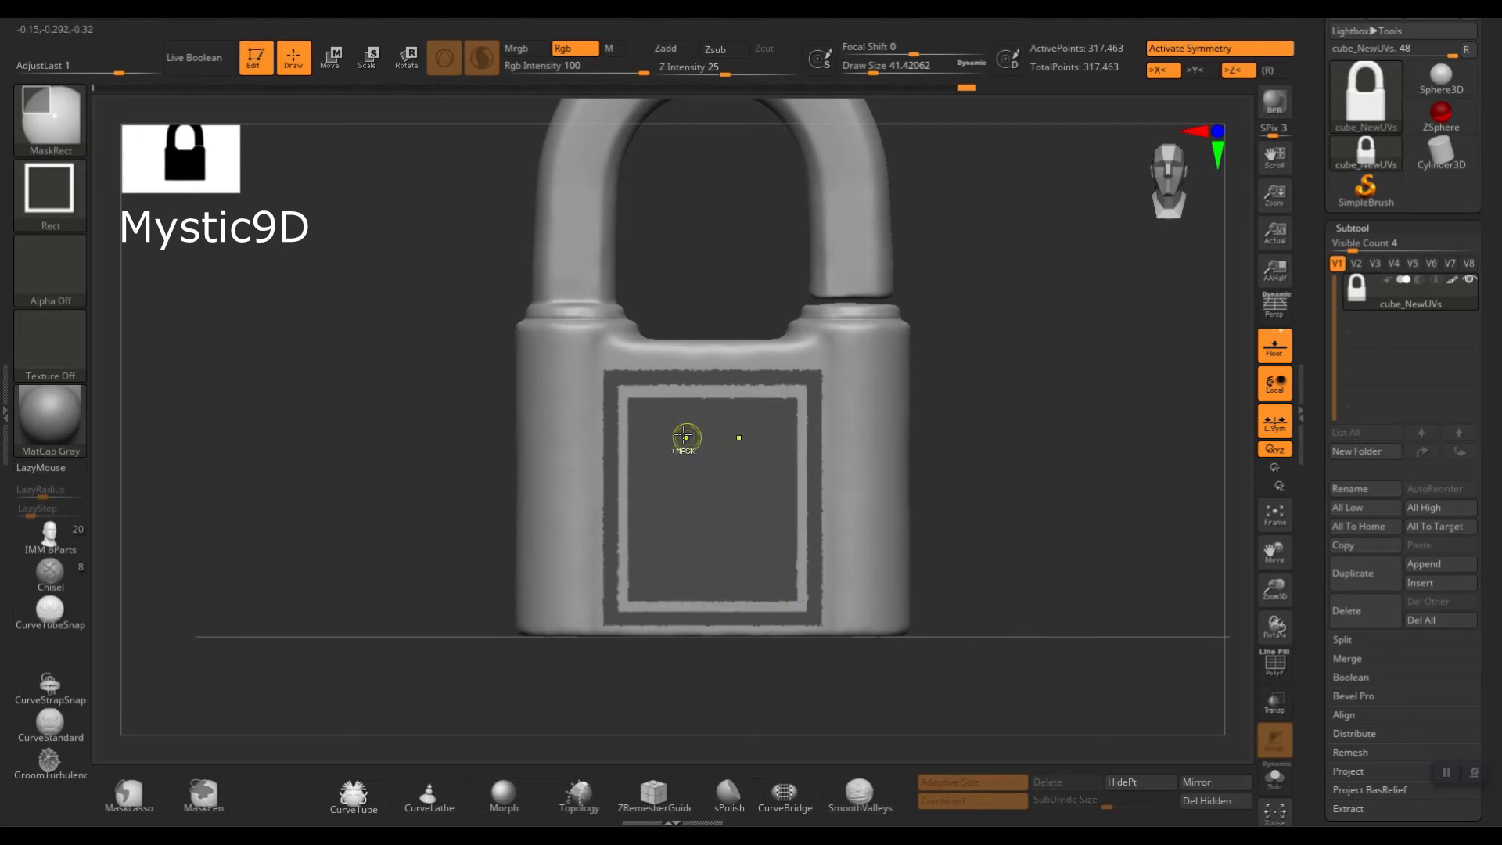
pyautogui.moveTo(1015, 407)
pyautogui.mouseDown()
pyautogui.moveTo(983, 416)
pyautogui.moveTo(1025, 394)
pyautogui.mouseUp()
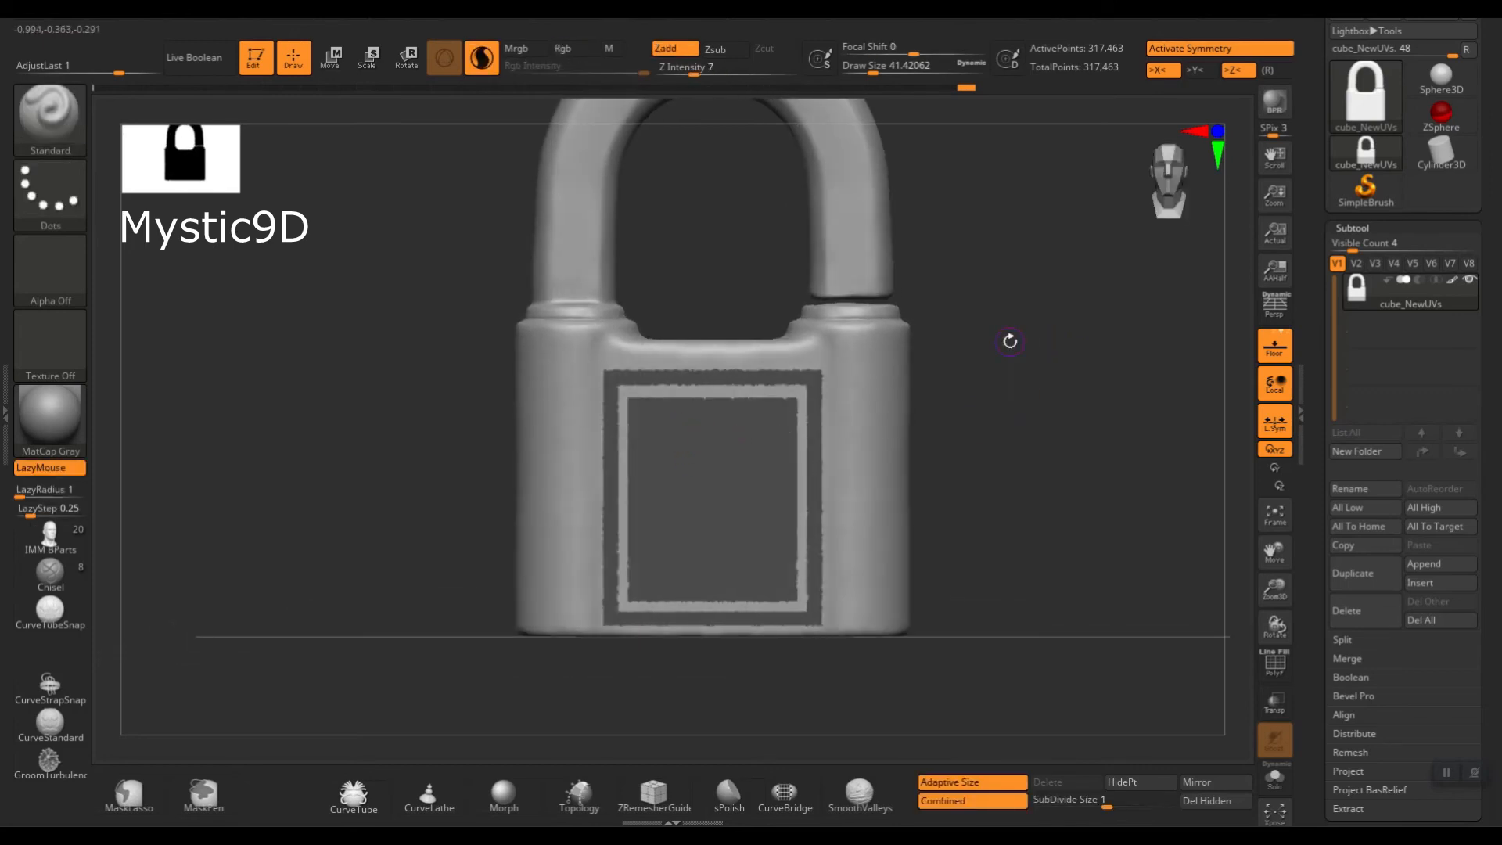
# Turn perspective on, invert the mask and scale the exposed panel regions on the body's front along the depth axis.
pyautogui.moveTo(989, 394)
pyautogui.mouseDown()
pyautogui.moveTo(978, 359)
pyautogui.moveTo(999, 409)
pyautogui.moveTo(881, 432)
pyautogui.moveTo(902, 449)
pyautogui.moveTo(717, 301)
pyautogui.mouseUp()
pyautogui.press('p')
pyautogui.press('e')
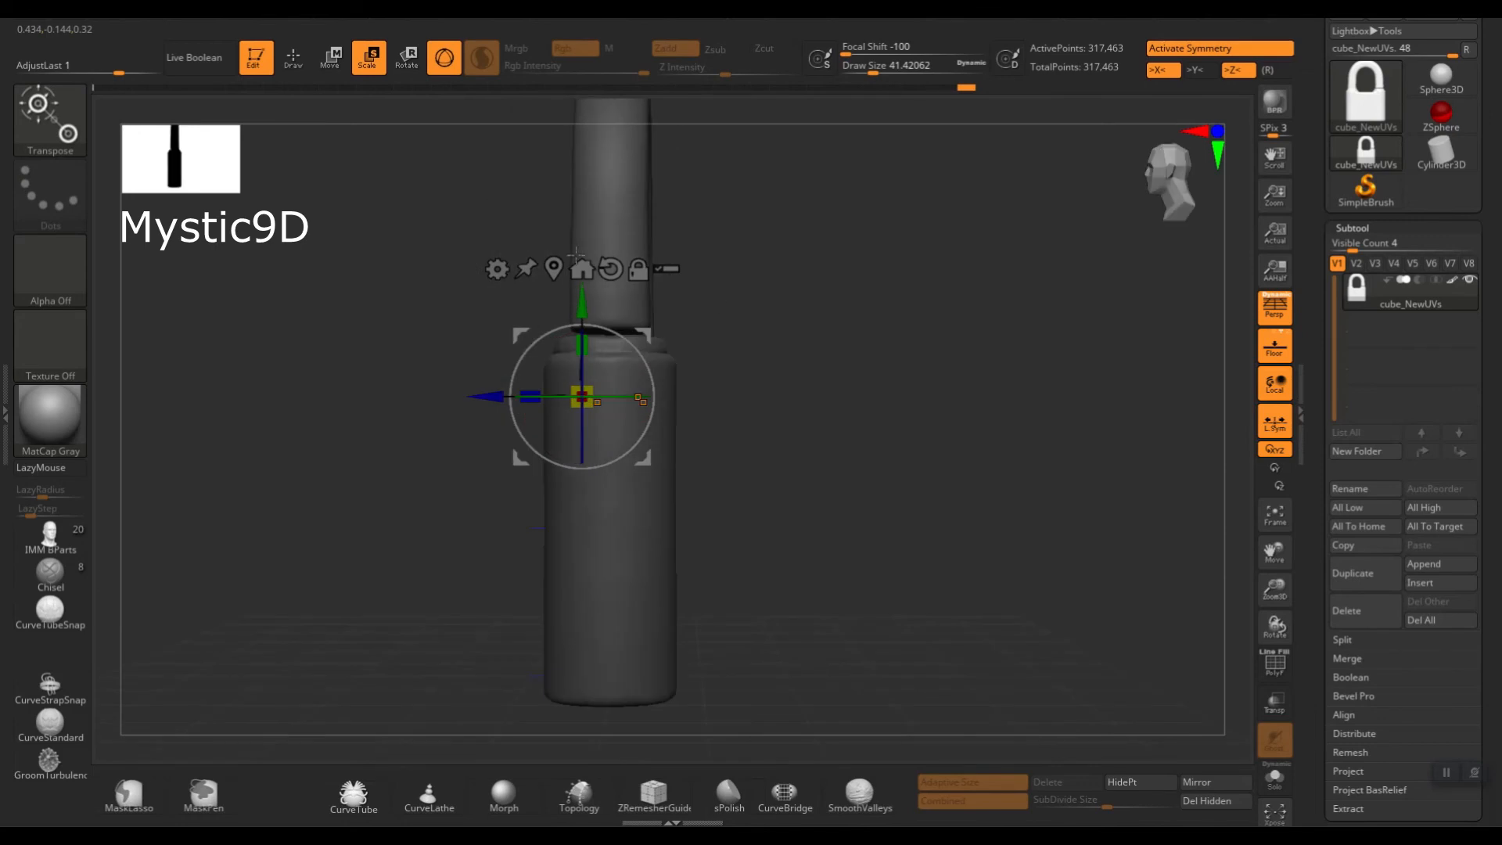
pyautogui.moveTo(547, 251); pyautogui.dragTo(856, 466)
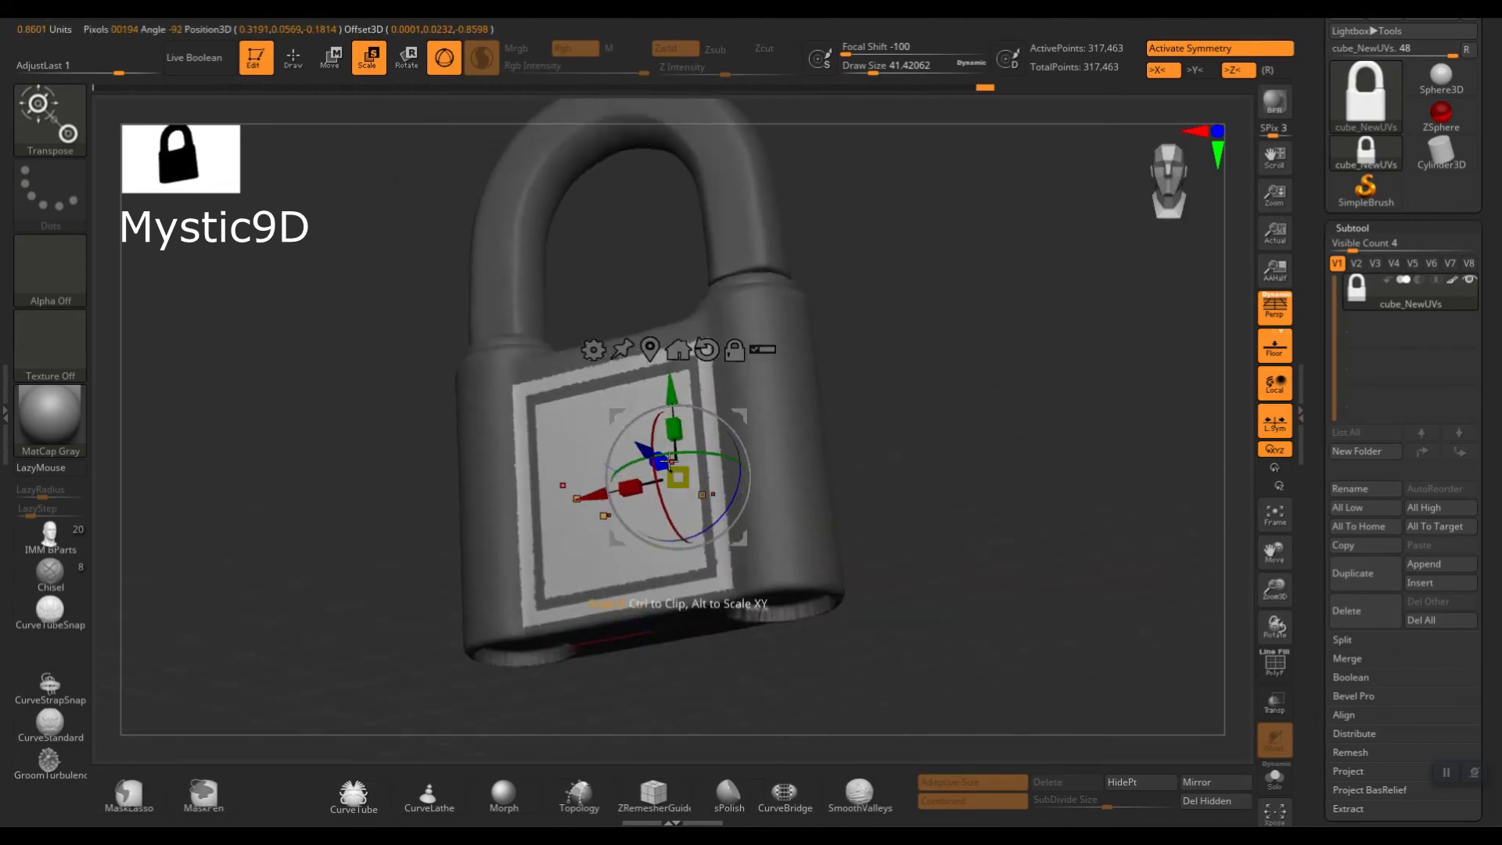
pyautogui.moveTo(659, 460); pyautogui.dragTo(677, 495)
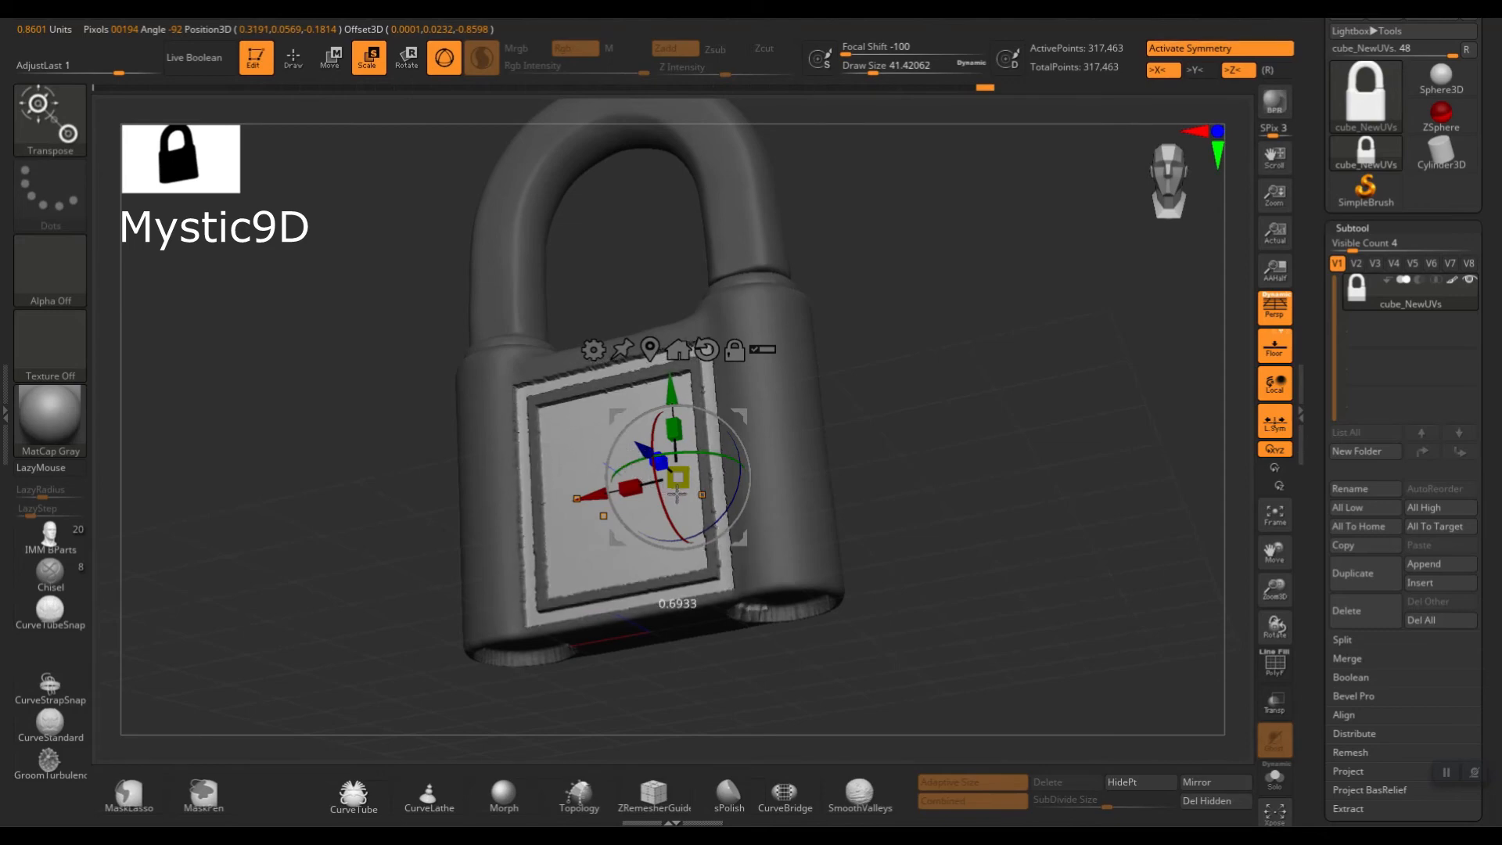
# Clear the mask from the scaled front panel and return to Draw mode with the padlock facing front.
pyautogui.moveTo(916, 329); pyautogui.dragTo(983, 359)
pyautogui.press('q')
pyautogui.keyDown('ctrl'); pyautogui.moveTo(930, 302); pyautogui.dragTo(964, 374); pyautogui.keyUp('ctrl')
pyautogui.keyDown('shift'); pyautogui.moveTo(959, 372); pyautogui.dragTo(892, 364); pyautogui.keyUp('shift')
pyautogui.press('w')
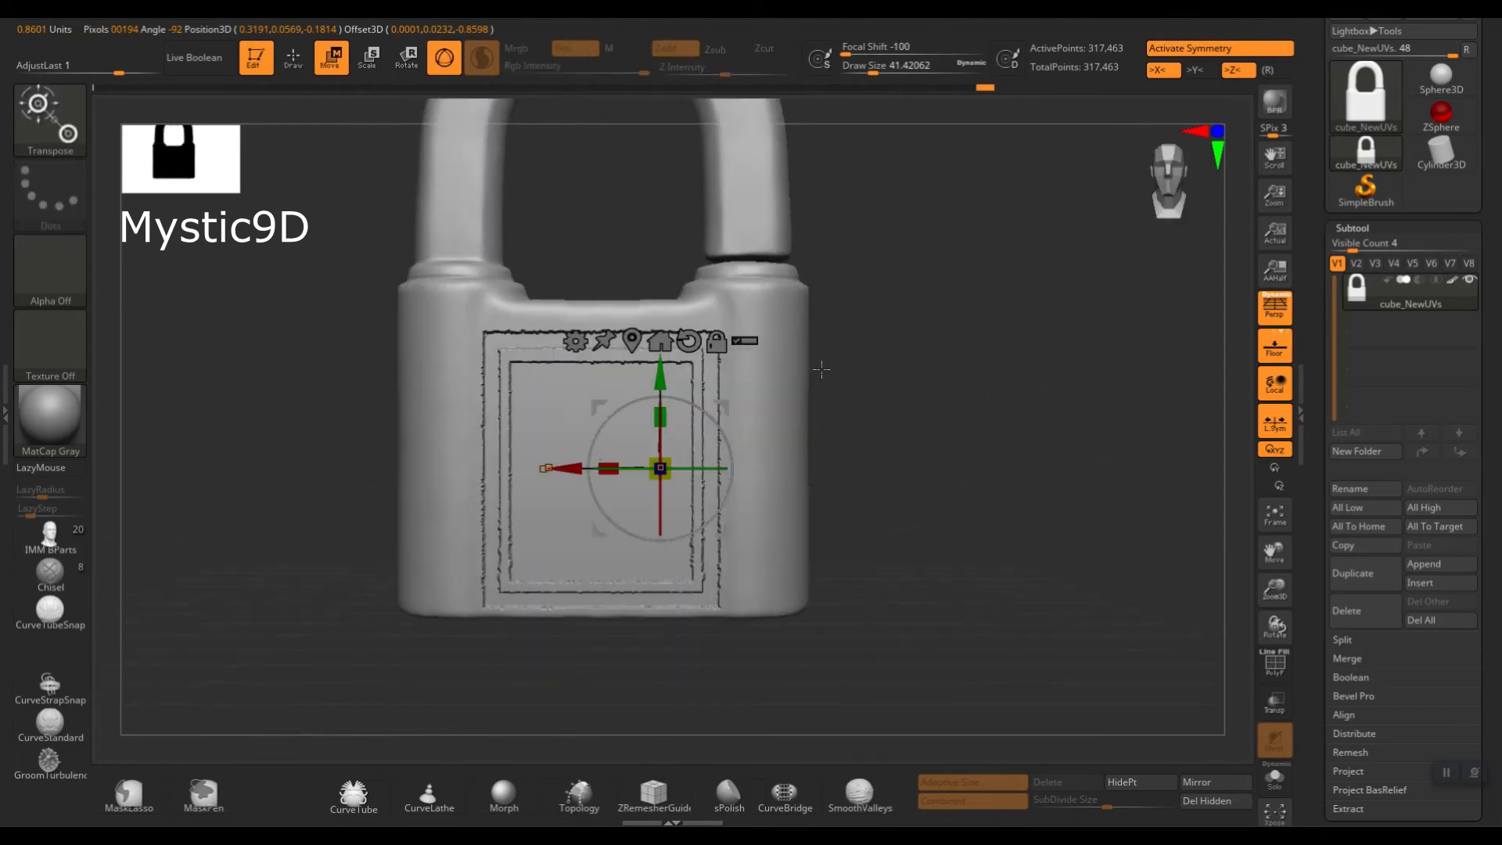
pyautogui.press('q')
pyautogui.moveTo(777, 359)
pyautogui.keyDown('alt'); pyautogui.mouseDown(button='right')
pyautogui.moveTo(814, 362)
pyautogui.moveTo(819, 342)
pyautogui.mouseUp(button='right'); pyautogui.keyUp('alt')
pyautogui.moveTo(819, 342)
pyautogui.keyDown('shift'); pyautogui.mouseDown()
pyautogui.moveTo(821, 359)
pyautogui.moveTo(819, 322)
pyautogui.mouseUp(); pyautogui.keyUp('shift')
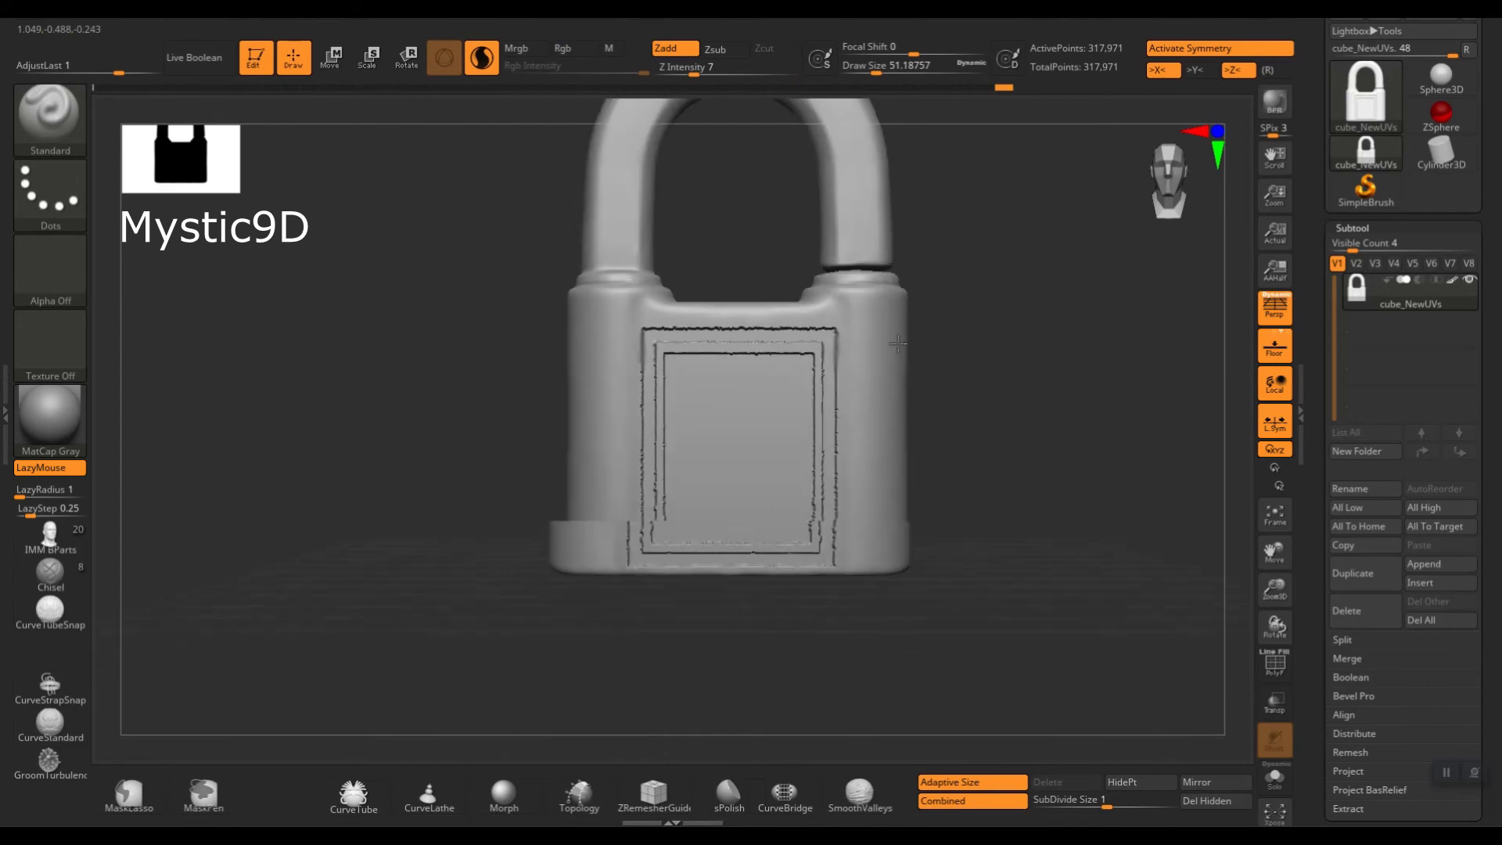
# Mask the shackle and the upper part of the body, leaving the lower body with the front panel unmasked.
pyautogui.keyDown('ctrl'); pyautogui.moveTo(506, 305); pyautogui.dragTo(990, 626); pyautogui.keyUp('ctrl')
pyautogui.hotkey('ctrl', 'z')
pyautogui.keyDown('ctrl'); pyautogui.moveTo(974, 323); pyautogui.dragTo(456, 559); pyautogui.keyUp('ctrl')
pyautogui.hotkey('ctrl', 'z')
pyautogui.keyDown('alt'); pyautogui.moveTo(1087, 403); pyautogui.dragTo(992, 456); pyautogui.keyUp('alt')
pyautogui.hotkey('ctrl', 'shift', 'z')
pyautogui.keyDown('ctrl'); pyautogui.click(993, 281); pyautogui.keyUp('ctrl')
# Try Polish By Features on the unmasked lower body, undo it, toggle its circle option and polish again.
pyautogui.scroll(-5, 1377, 587)
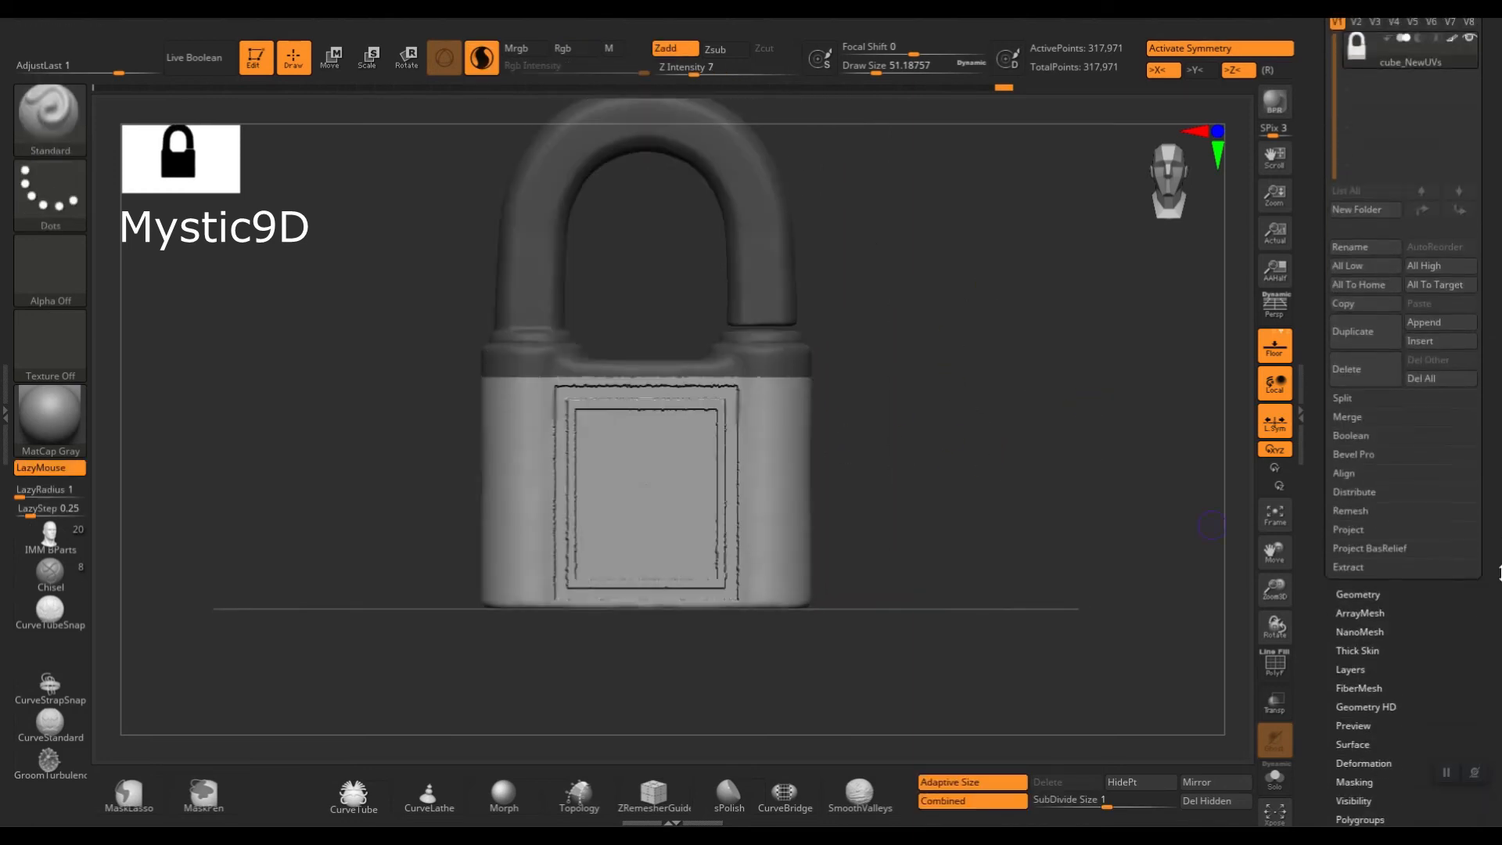
pyautogui.click(1363, 639)
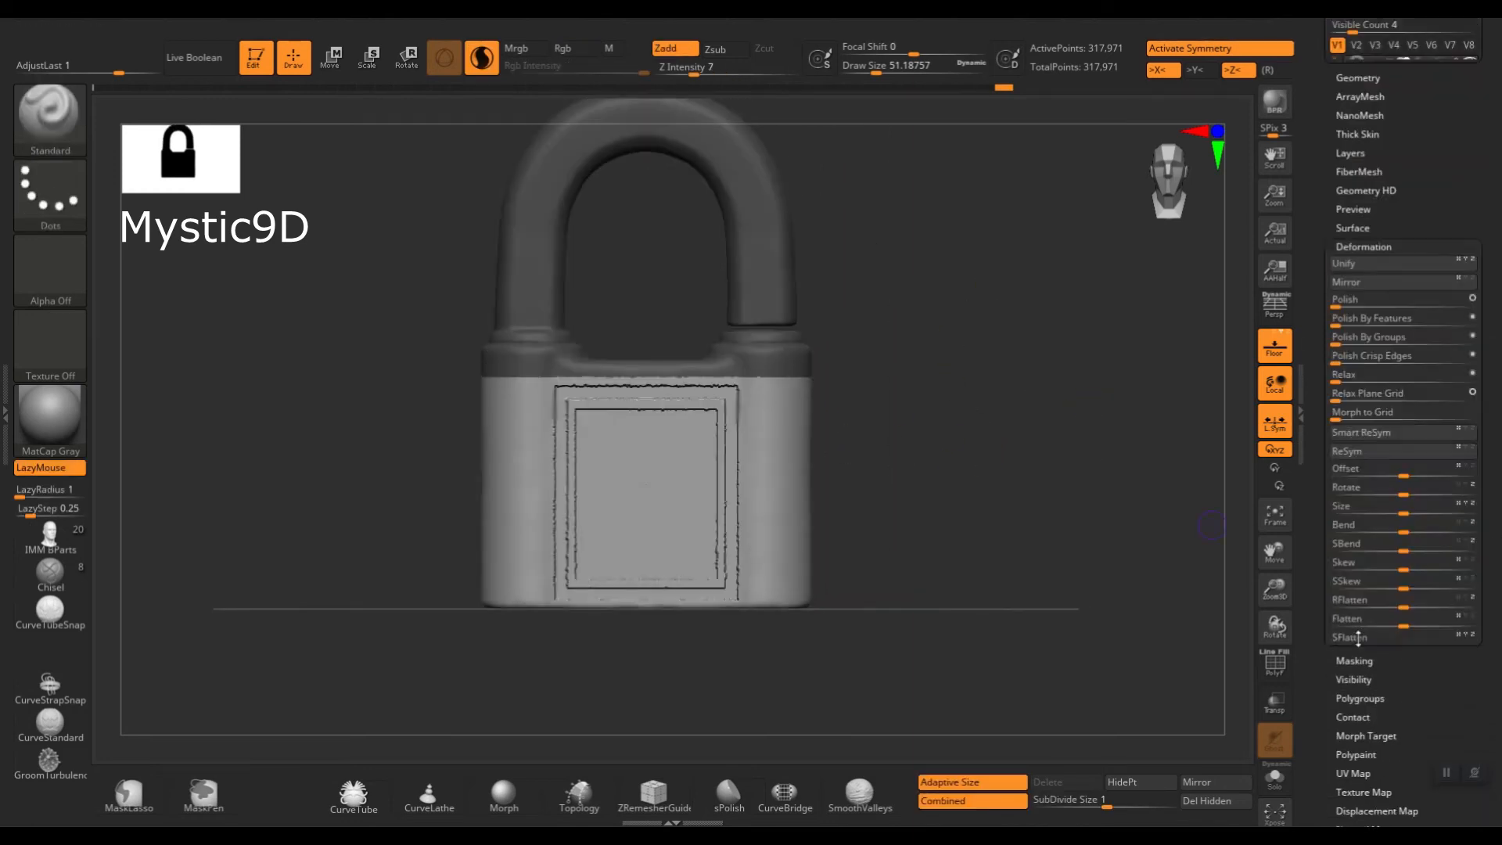
pyautogui.moveTo(1473, 415); pyautogui.dragTo(1368, 413)
pyautogui.hotkey('ctrl', 'z')
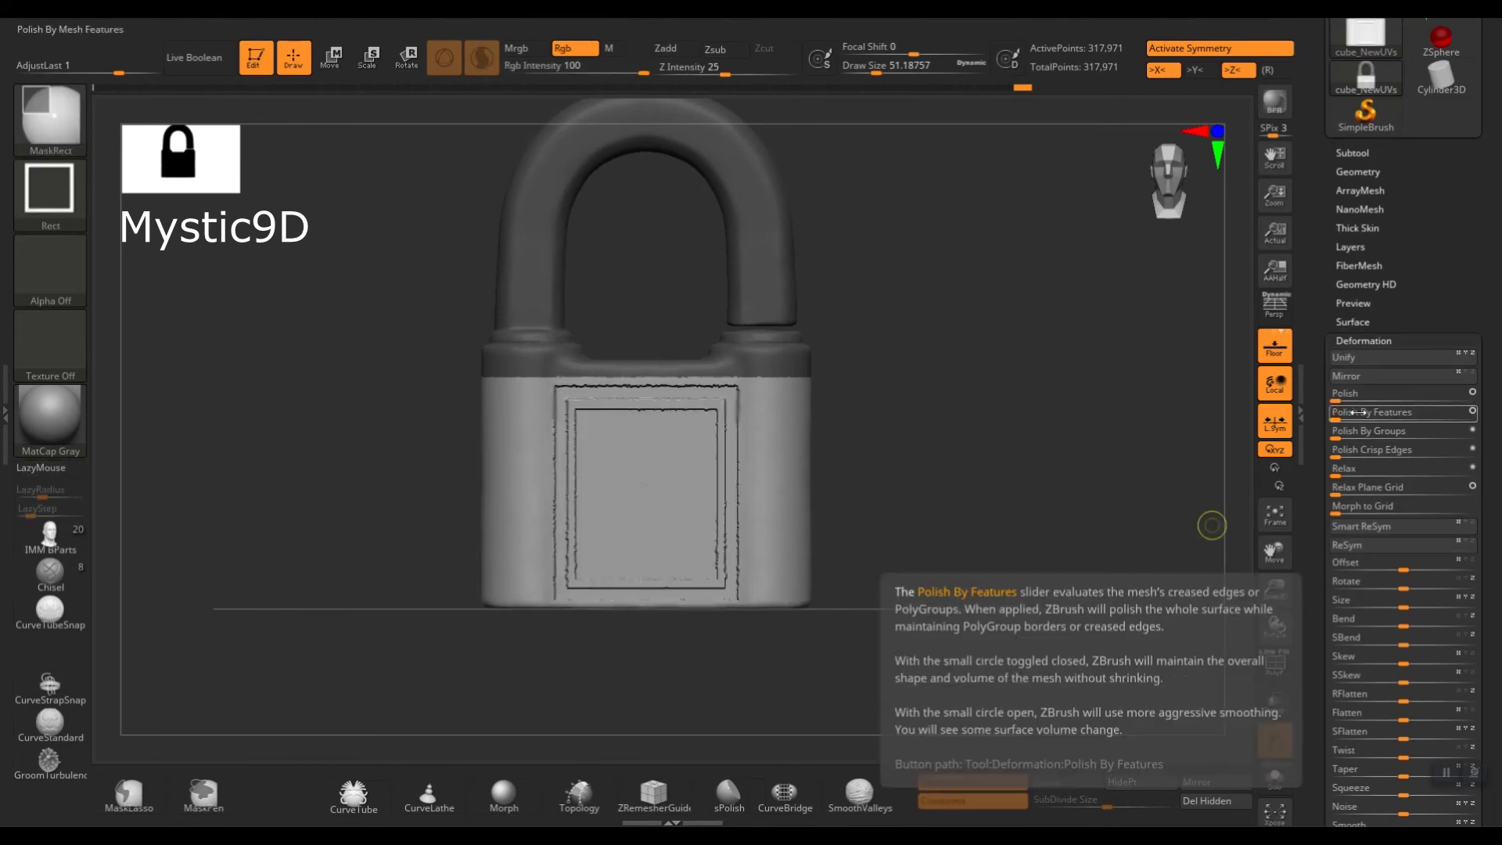
pyautogui.click(1473, 412)
pyautogui.moveTo(1475, 416); pyautogui.dragTo(1363, 413)
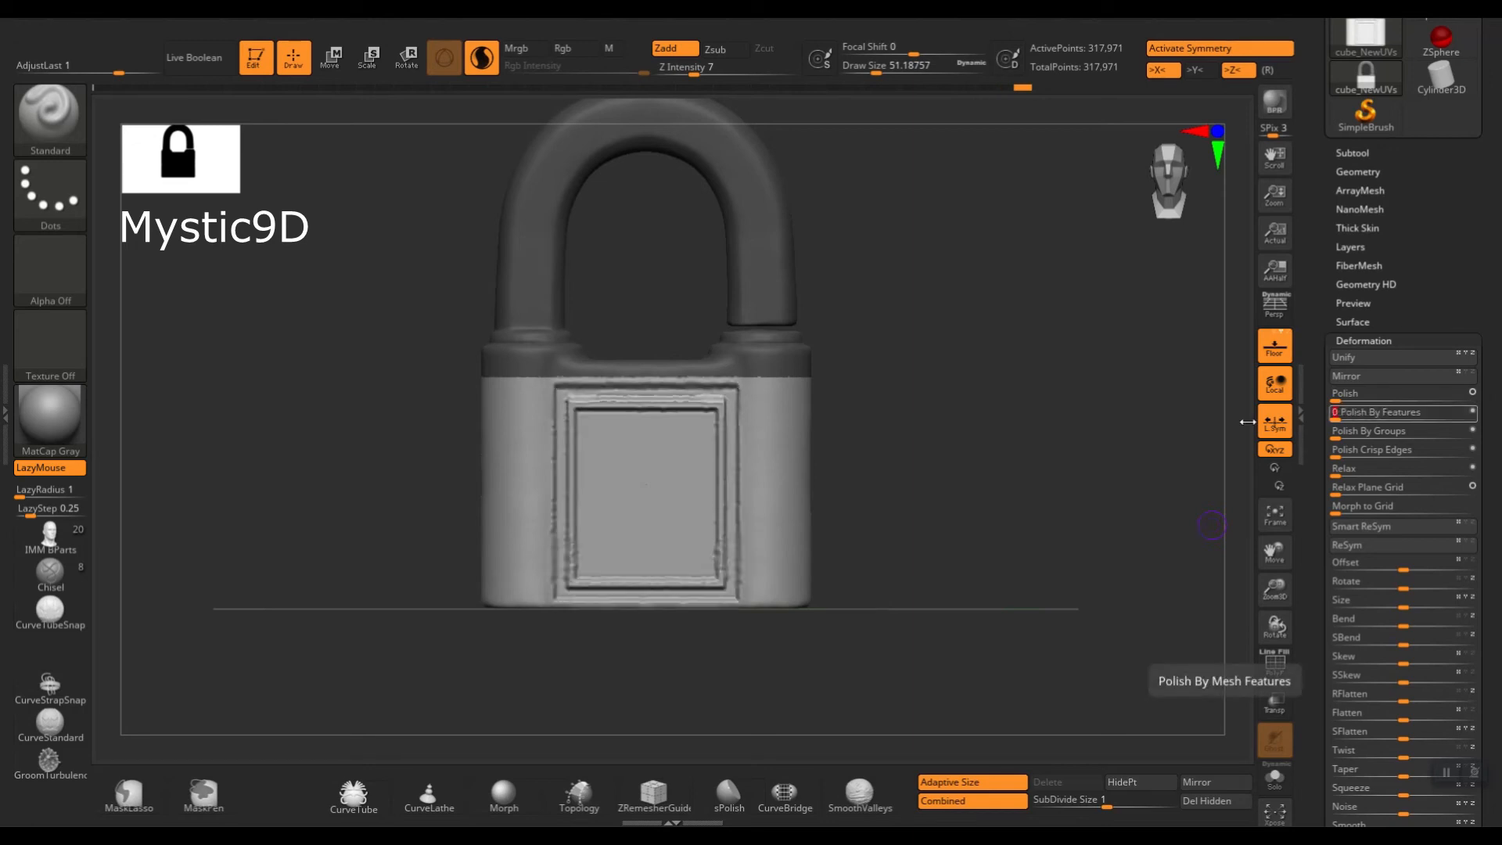
# Smooth the jagged edges of the front panel's frame with the Smooth brush at a draw size of about 49 to 56.
pyautogui.moveTo(928, 406)
pyautogui.keyDown('alt'); pyautogui.mouseDown()
pyautogui.moveTo(945, 360)
pyautogui.moveTo(923, 384)
pyautogui.mouseUp(); pyautogui.keyUp('alt')
pyautogui.moveTo(783, 396)
pyautogui.keyDown('ctrl'); pyautogui.mouseDown(button='right')
pyautogui.moveTo(752, 443)
pyautogui.moveTo(816, 366)
pyautogui.mouseUp(button='right'); pyautogui.keyUp('ctrl')
pyautogui.press('s')
pyautogui.press('shift')
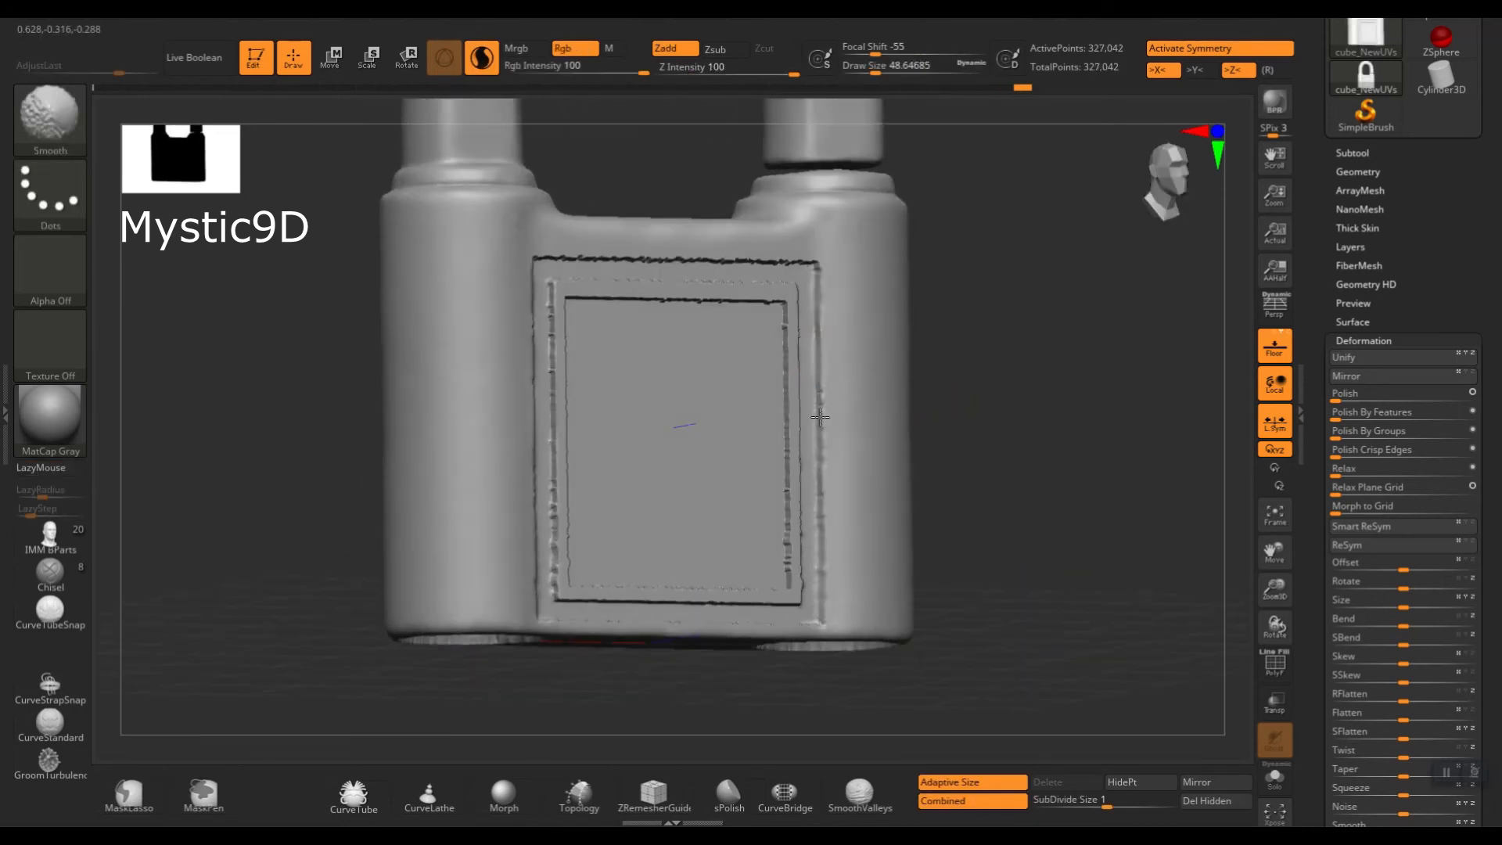
pyautogui.moveTo(820, 263)
pyautogui.keyDown('shift'); pyautogui.mouseDown()
pyautogui.moveTo(675, 263)
pyautogui.moveTo(671, 291)
pyautogui.moveTo(779, 296)
pyautogui.moveTo(787, 583)
pyautogui.moveTo(629, 590)
pyautogui.mouseUp(); pyautogui.keyUp('shift')
pyautogui.press('s')
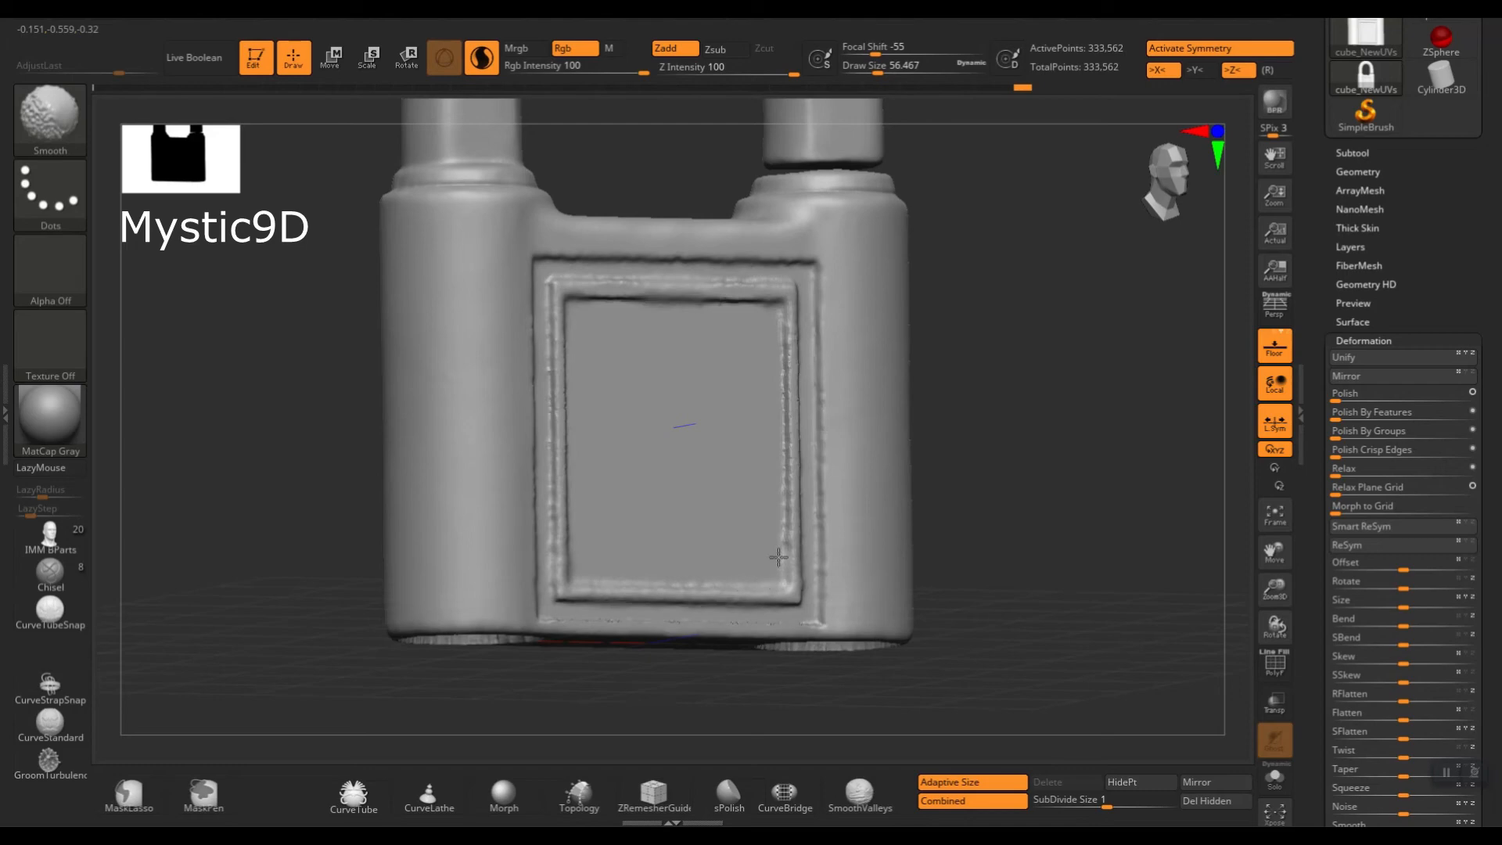
pyautogui.keyDown('alt'); pyautogui.moveTo(645, 313); pyautogui.dragTo(655, 342, button='right'); pyautogui.keyUp('alt')
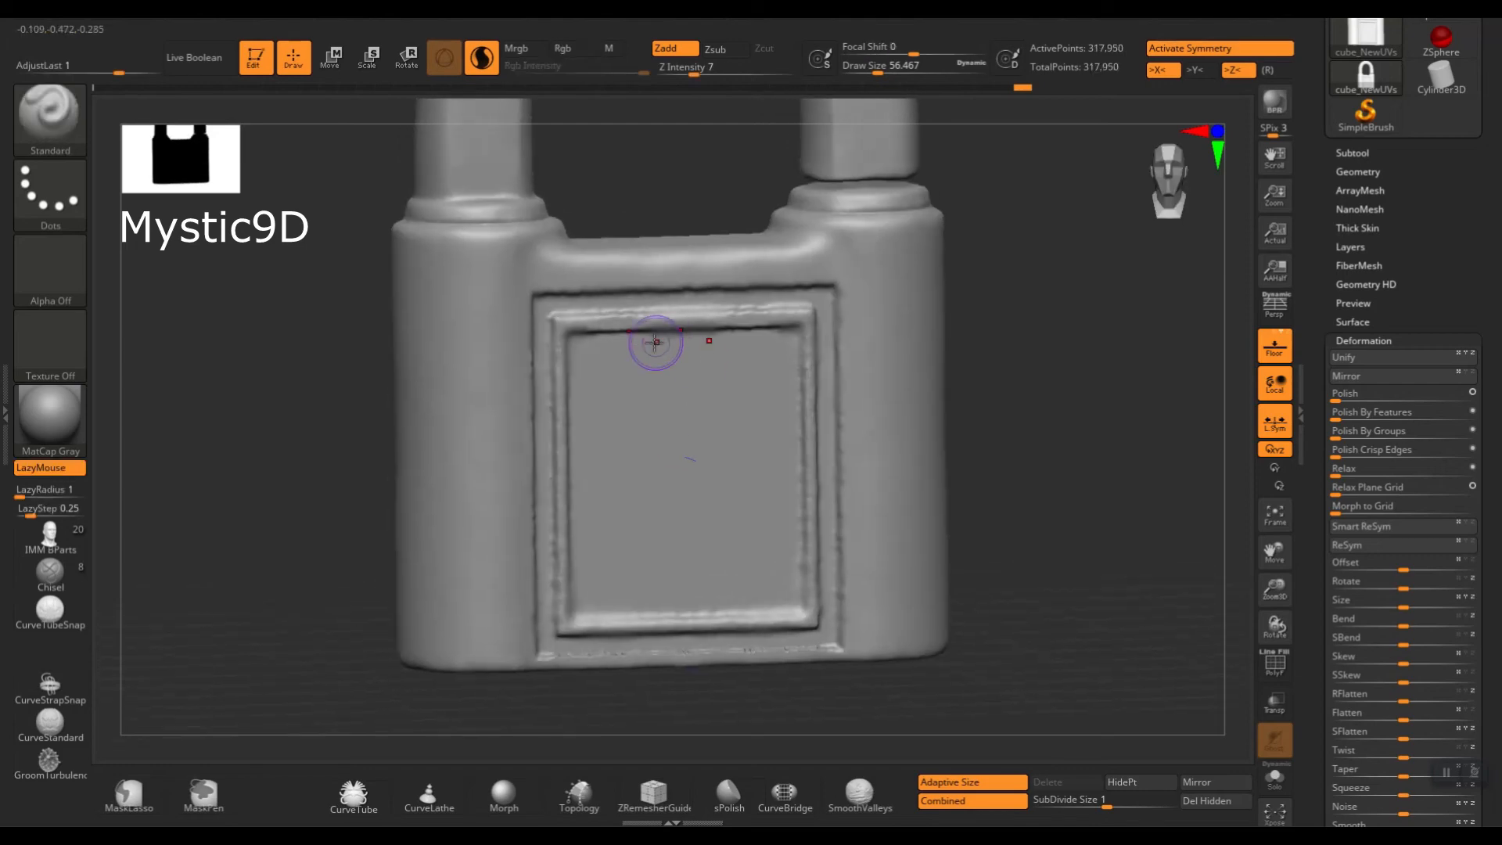
# Smooth the panel's inner border and the outer frame's lower and side edges, ending at a draw size of about 51.
pyautogui.press('s')
pyautogui.moveTo(632, 331)
pyautogui.mouseDown()
pyautogui.moveTo(619, 328)
pyautogui.moveTo(674, 332)
pyautogui.mouseUp()
pyautogui.moveTo(676, 334); pyautogui.dragTo(665, 324, button='right')
pyautogui.press('s')
pyautogui.moveTo(640, 322)
pyautogui.mouseDown()
pyautogui.moveTo(570, 530)
pyautogui.moveTo(573, 615)
pyautogui.mouseUp()
pyautogui.keyDown('shift'); pyautogui.moveTo(805, 495); pyautogui.dragTo(824, 500, button='right'); pyautogui.keyUp('shift')
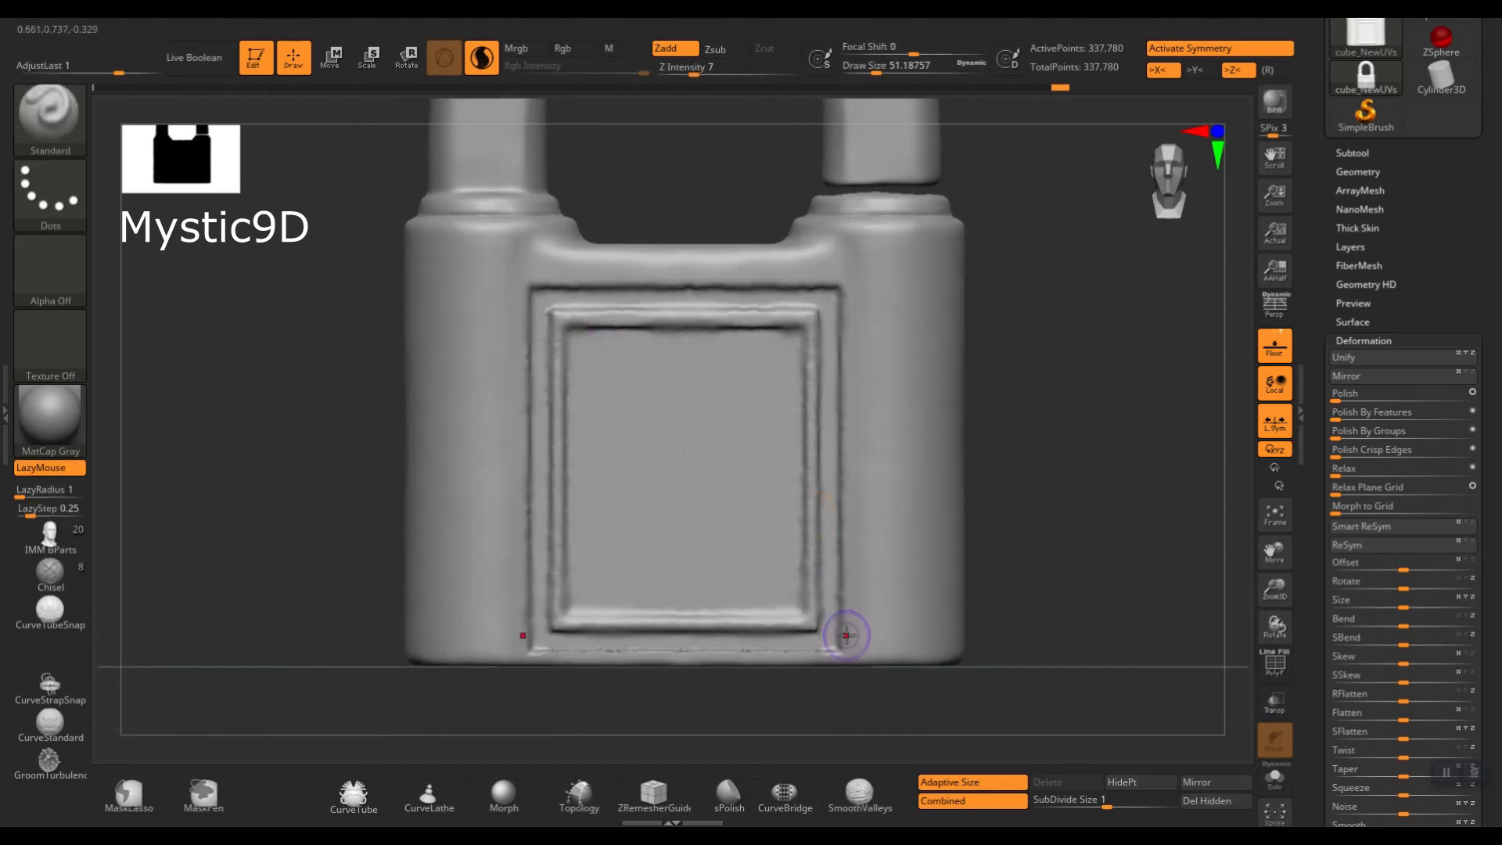
pyautogui.moveTo(842, 646)
pyautogui.keyDown('shift'); pyautogui.mouseDown()
pyautogui.moveTo(654, 647)
pyautogui.moveTo(530, 592)
pyautogui.moveTo(515, 399)
pyautogui.mouseUp(); pyautogui.keyUp('shift')
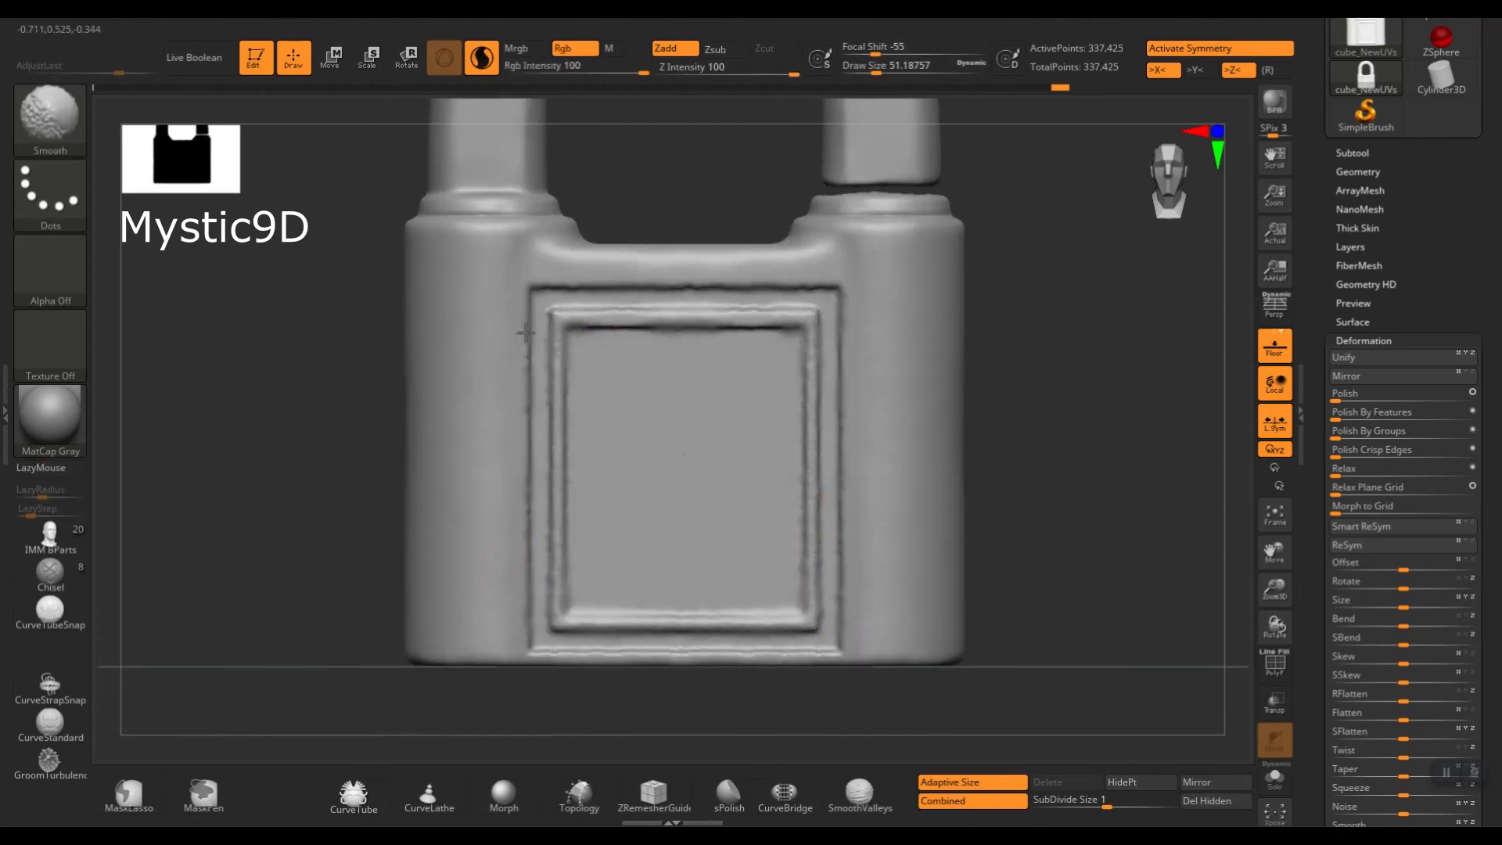
# Carve the outer frame's top, side and bottom edges crisp with the DamStandard brush at draw size 28.75.
pyautogui.keyDown('ctrl'); pyautogui.moveTo(632, 372); pyautogui.dragTo(630, 395, button='right'); pyautogui.keyUp('ctrl')
pyautogui.press('s')
pyautogui.moveTo(621, 376); pyautogui.dragTo(613, 376)
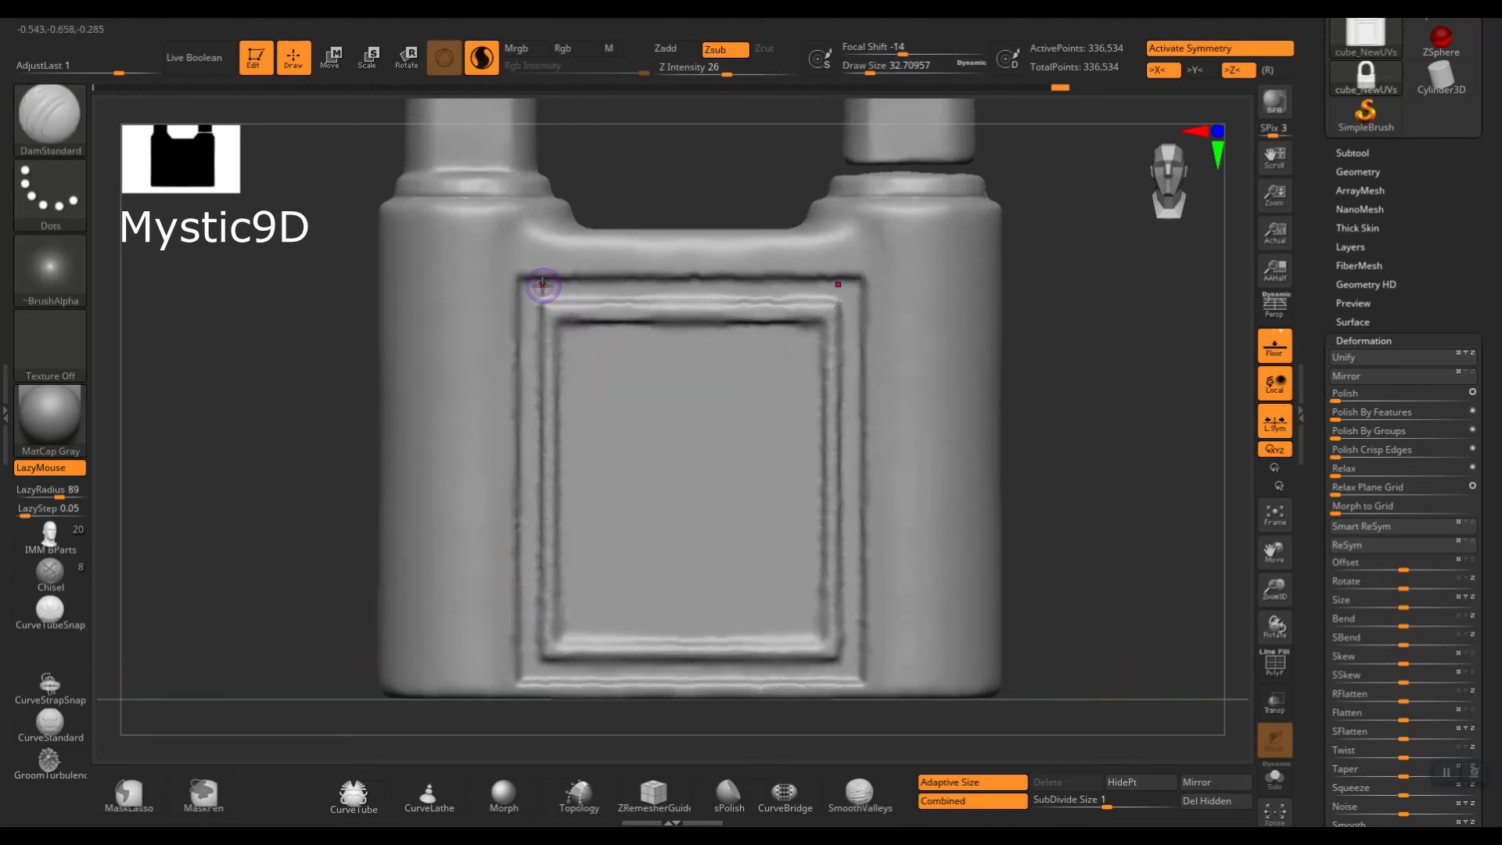
pyautogui.press('s')
pyautogui.click(678, 282)
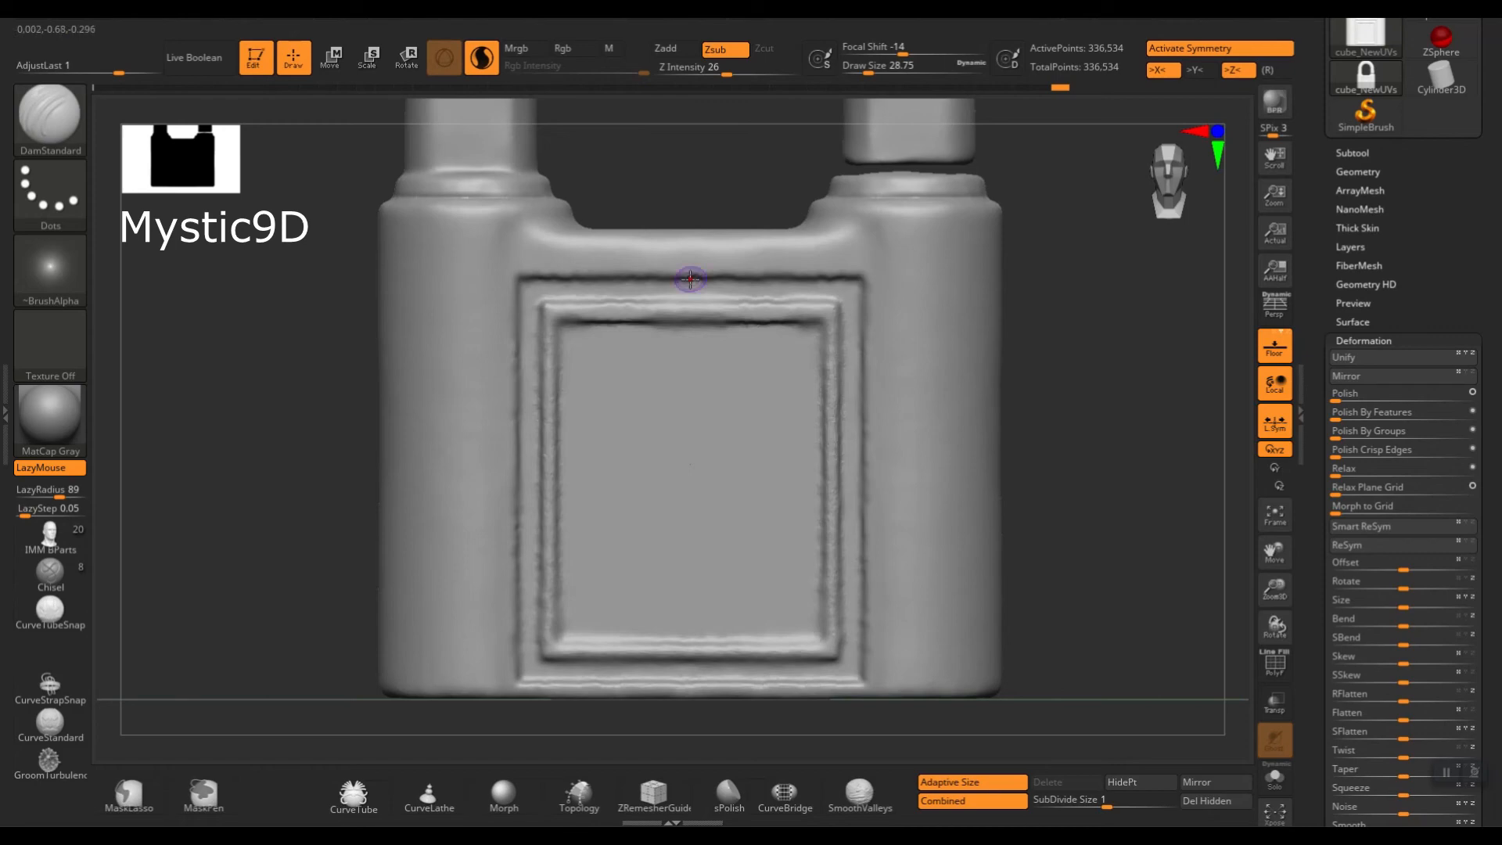
pyautogui.moveTo(691, 279); pyautogui.dragTo(518, 280)
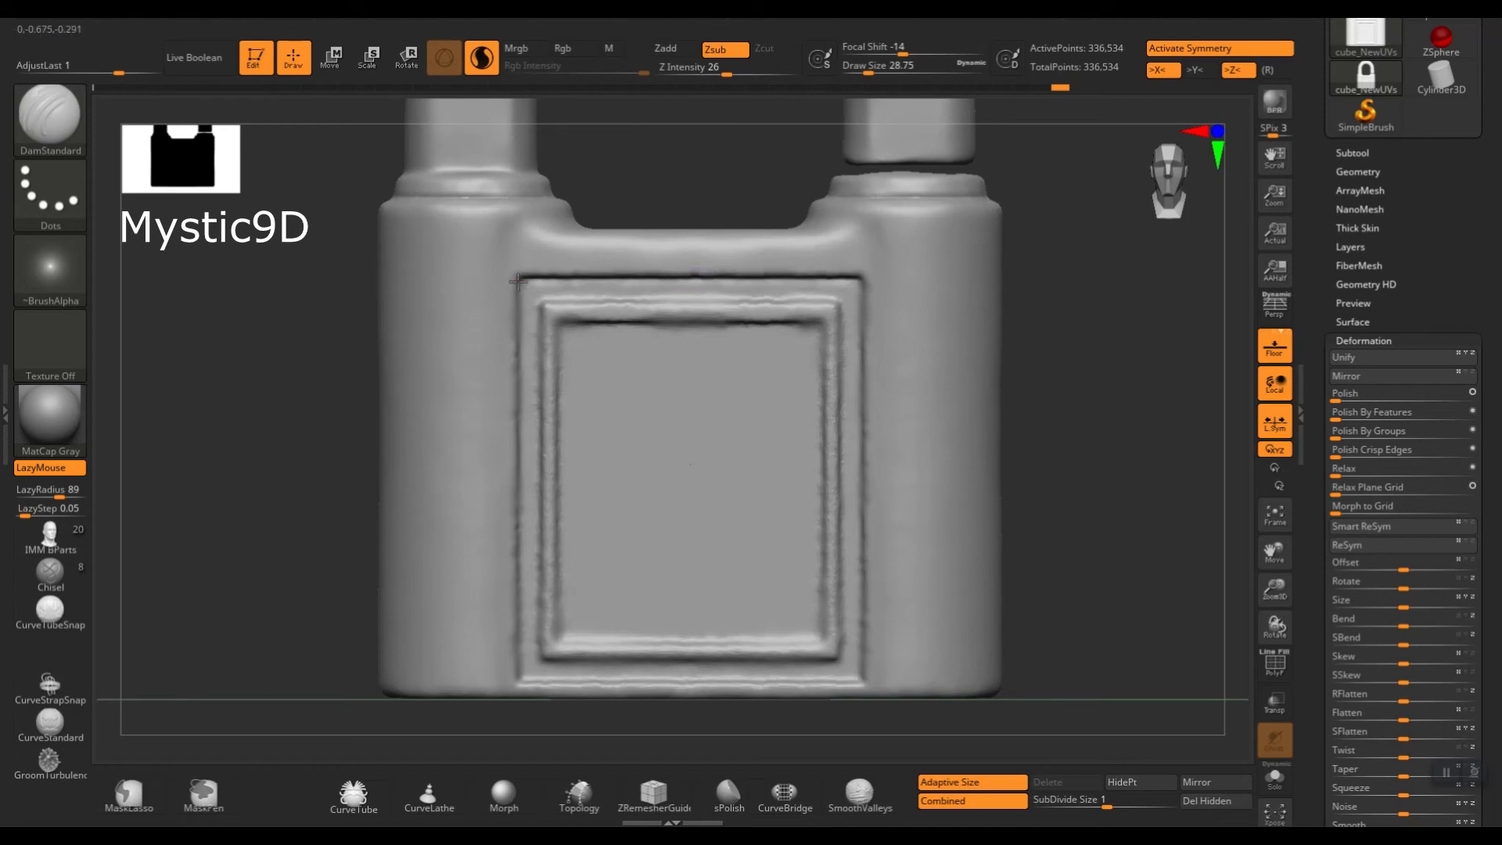
pyautogui.keyDown('alt'); pyautogui.moveTo(531, 332); pyautogui.dragTo(553, 251, button='right'); pyautogui.keyUp('alt')
pyautogui.moveTo(541, 196)
pyautogui.mouseDown()
pyautogui.moveTo(546, 613)
pyautogui.moveTo(541, 599)
pyautogui.mouseUp()
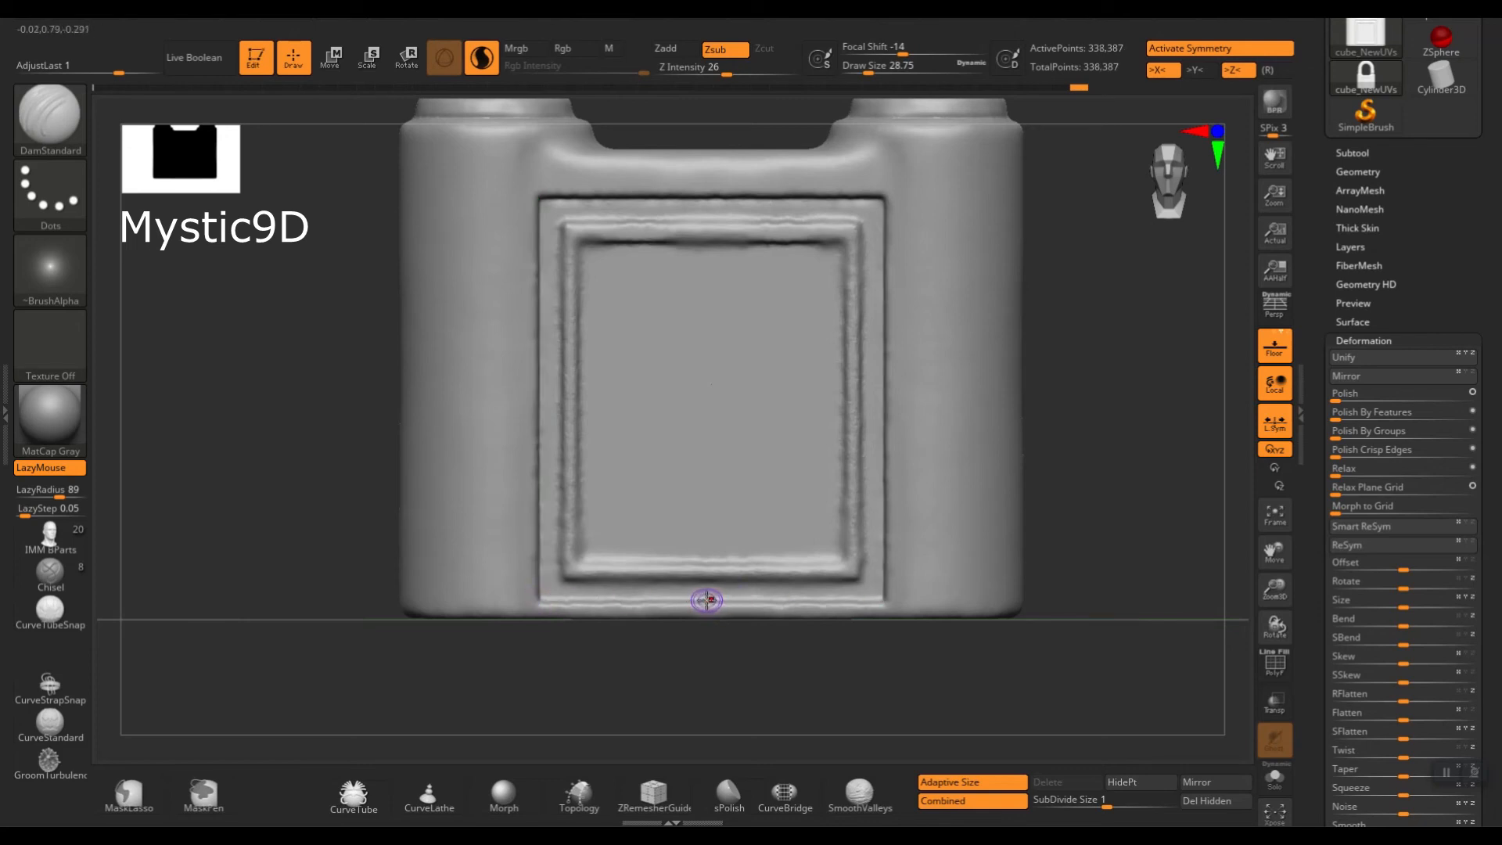
pyautogui.moveTo(541, 600); pyautogui.dragTo(540, 600)
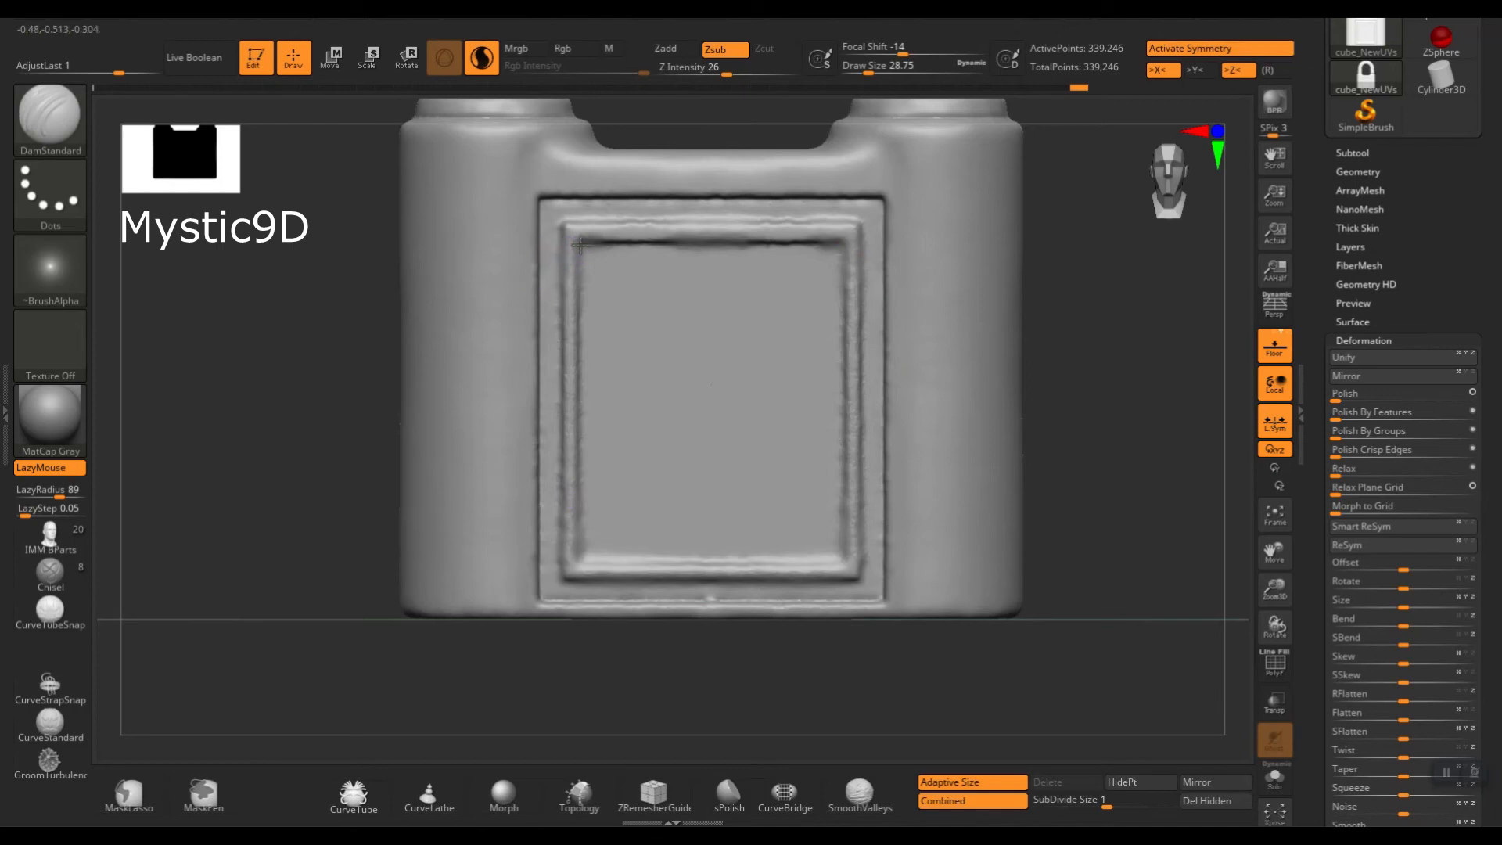
# Carve straight creases along the side, top and bottom edges of the inner panel with DamStandard.
pyautogui.moveTo(582, 557); pyautogui.dragTo(582, 557)
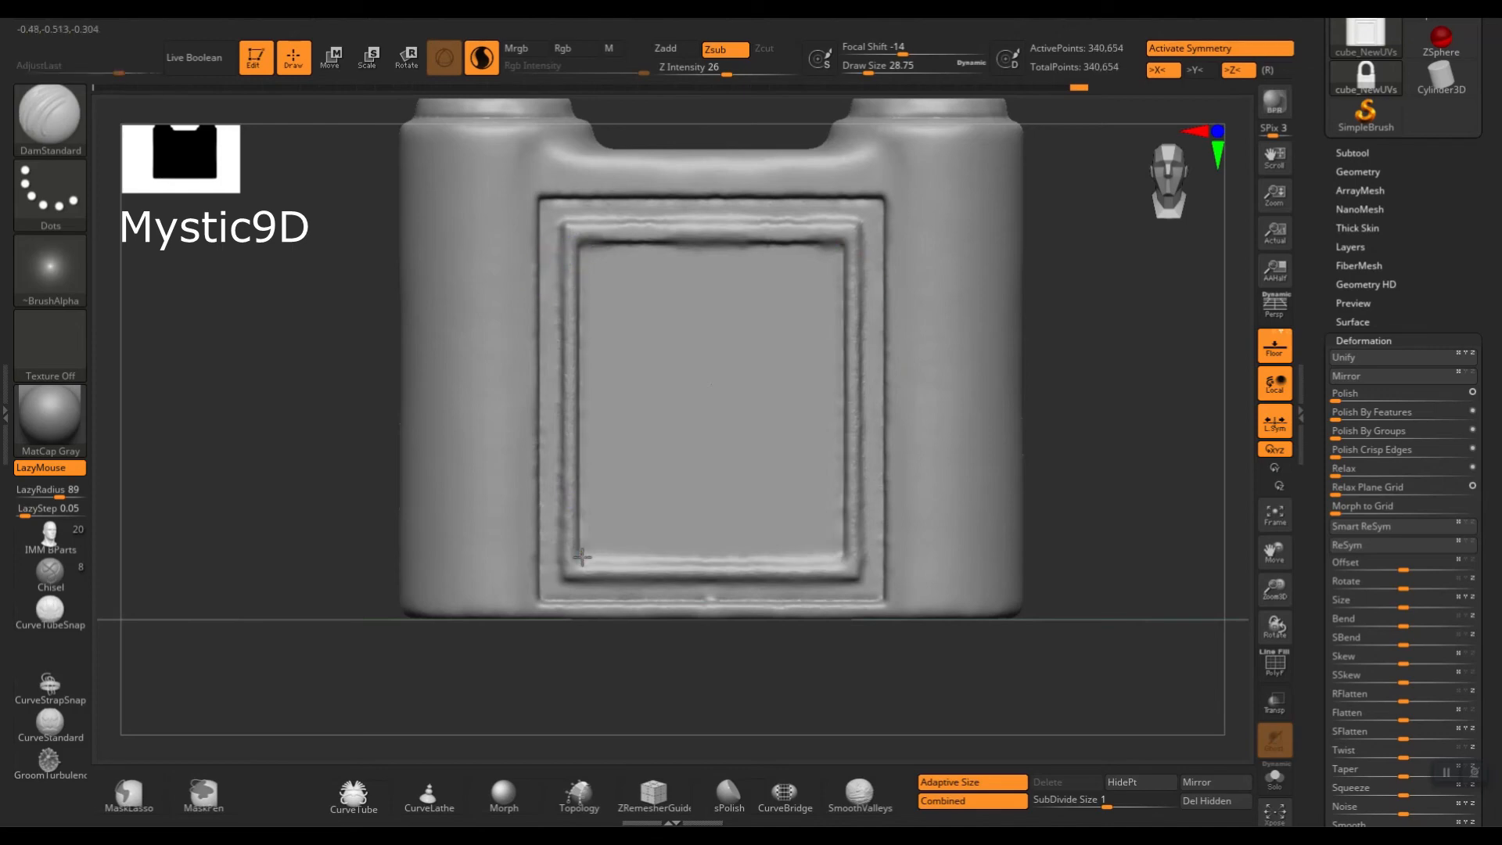
pyautogui.moveTo(708, 244); pyautogui.dragTo(578, 244)
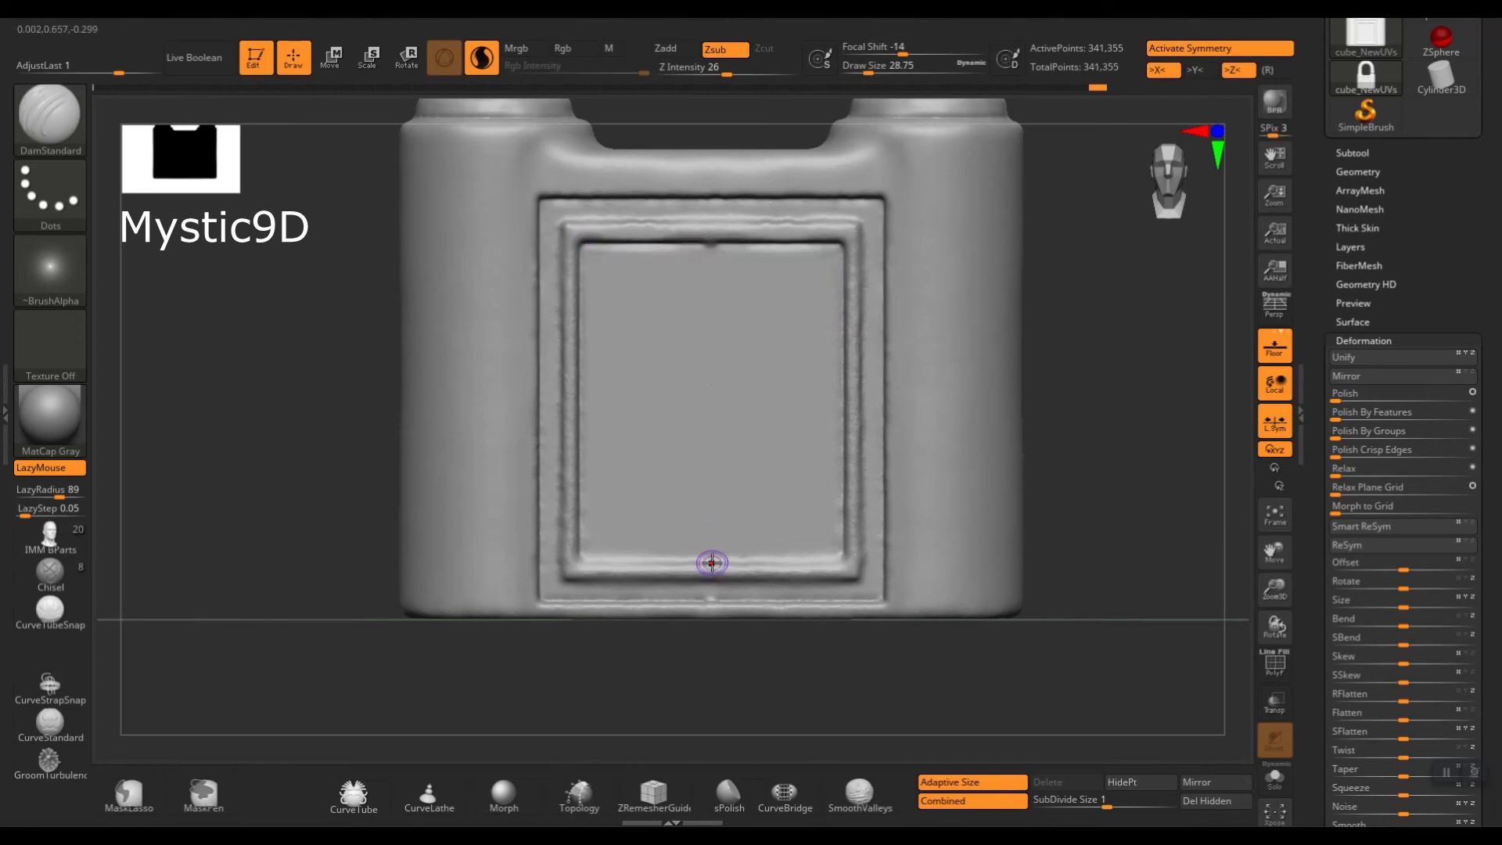
pyautogui.moveTo(580, 558); pyautogui.dragTo(580, 559)
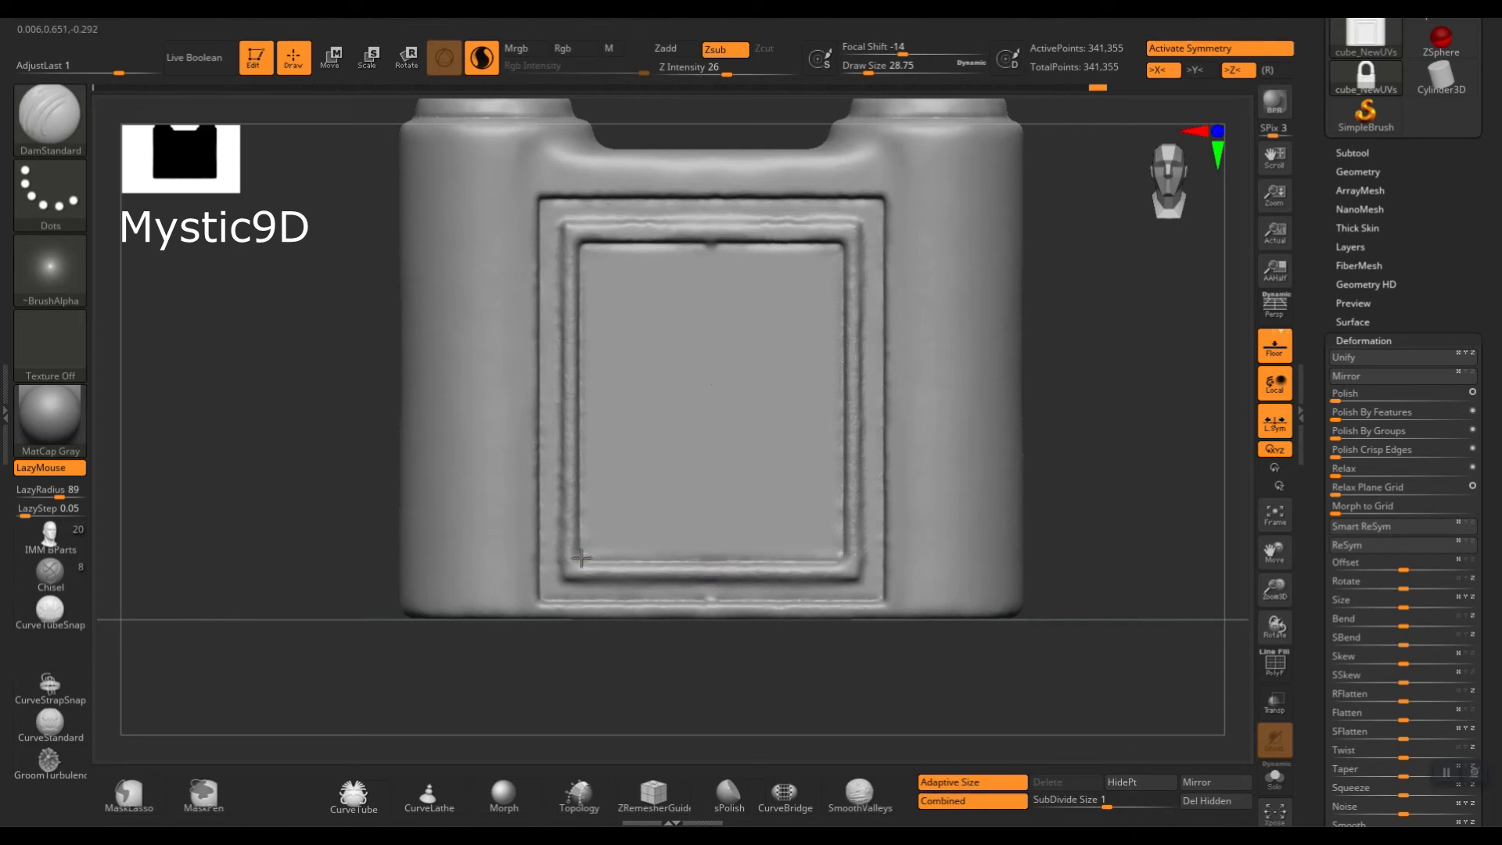
# Carve creases along the groove between the outer and inner frames and touch up the inner panel's top edge.
pyautogui.moveTo(724, 267)
pyautogui.keyDown('ctrl'); pyautogui.mouseDown(button='right')
pyautogui.moveTo(701, 248)
pyautogui.moveTo(694, 265)
pyautogui.moveTo(721, 288)
pyautogui.mouseUp(button='right'); pyautogui.keyUp('ctrl')
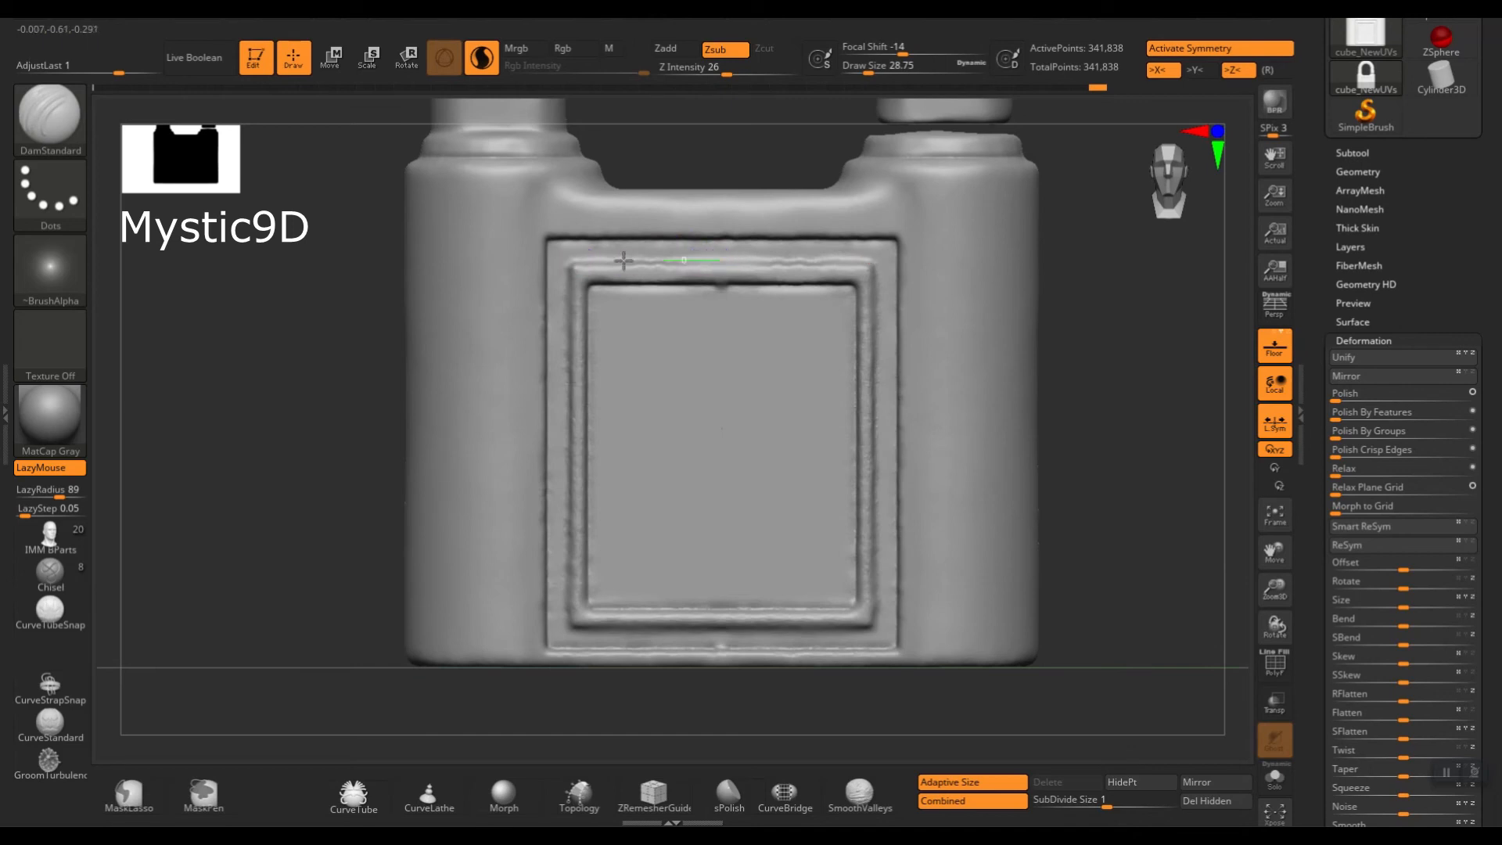
pyautogui.moveTo(572, 260); pyautogui.dragTo(570, 262)
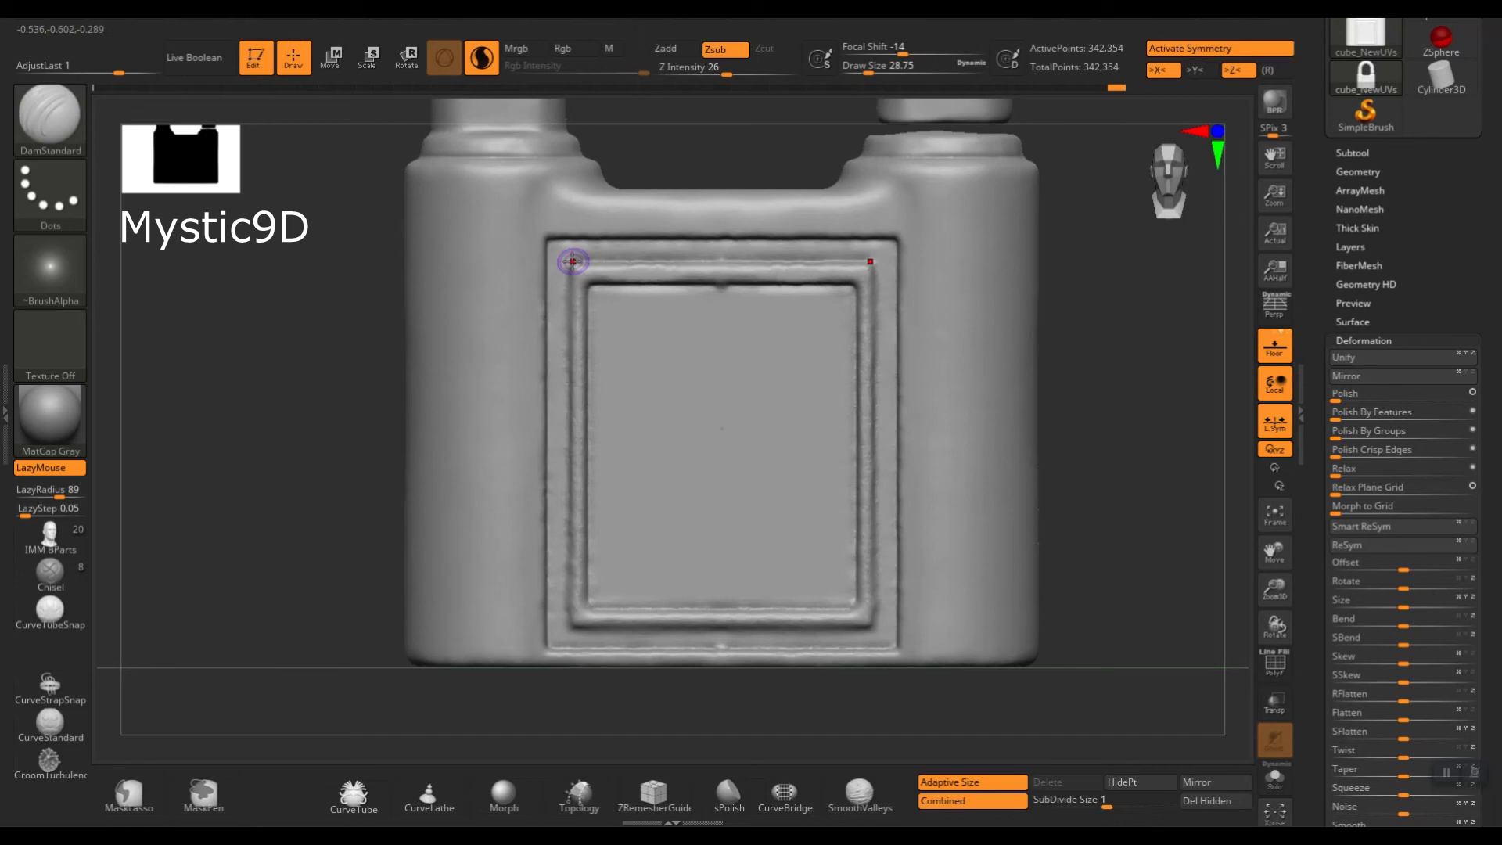
pyautogui.click(571, 262)
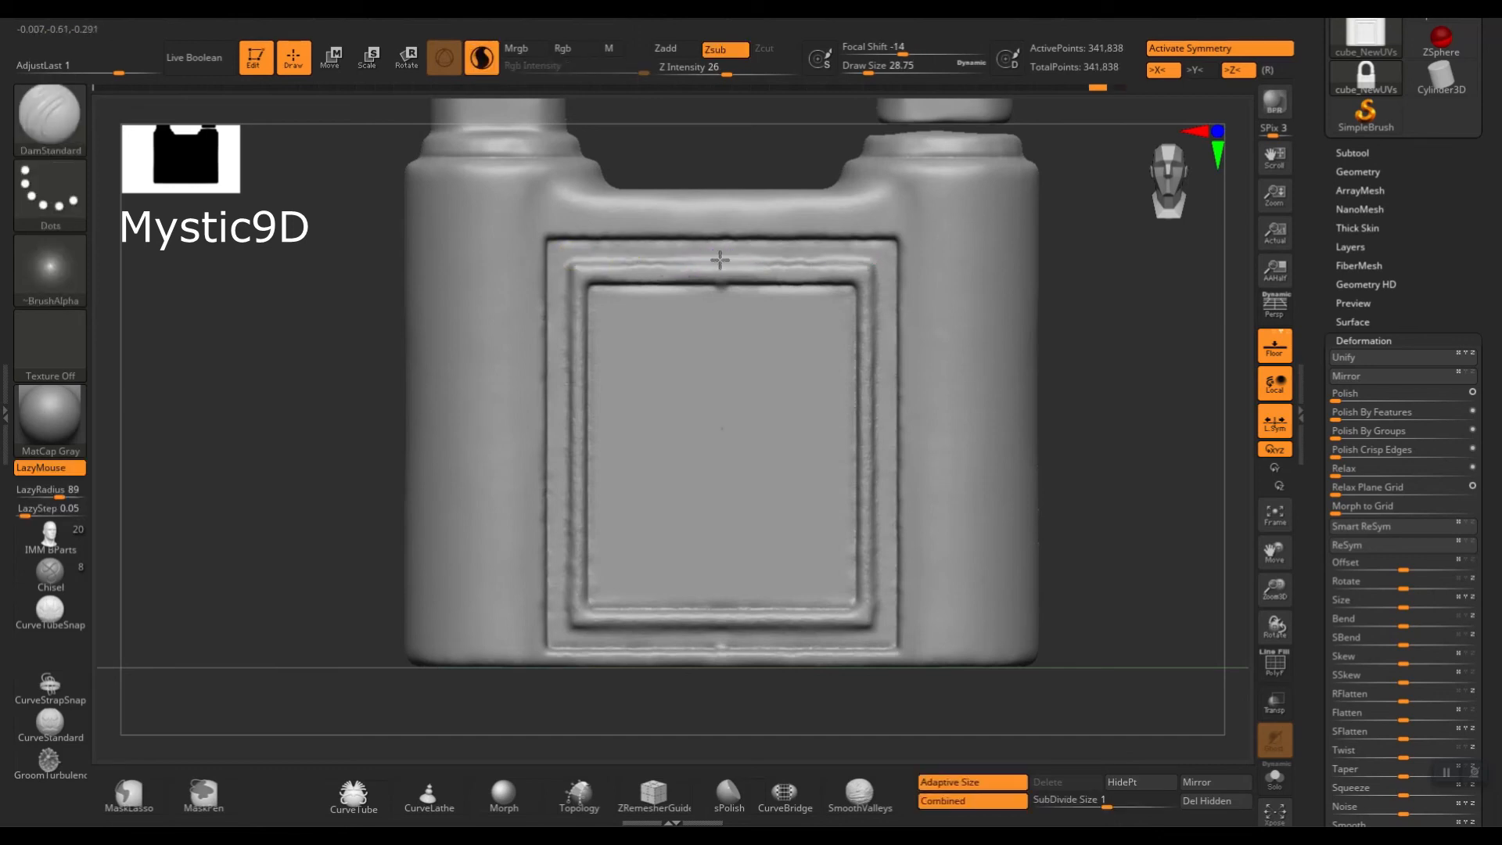
pyautogui.moveTo(562, 261)
pyautogui.mouseDown()
pyautogui.moveTo(576, 637)
pyautogui.moveTo(563, 626)
pyautogui.mouseUp()
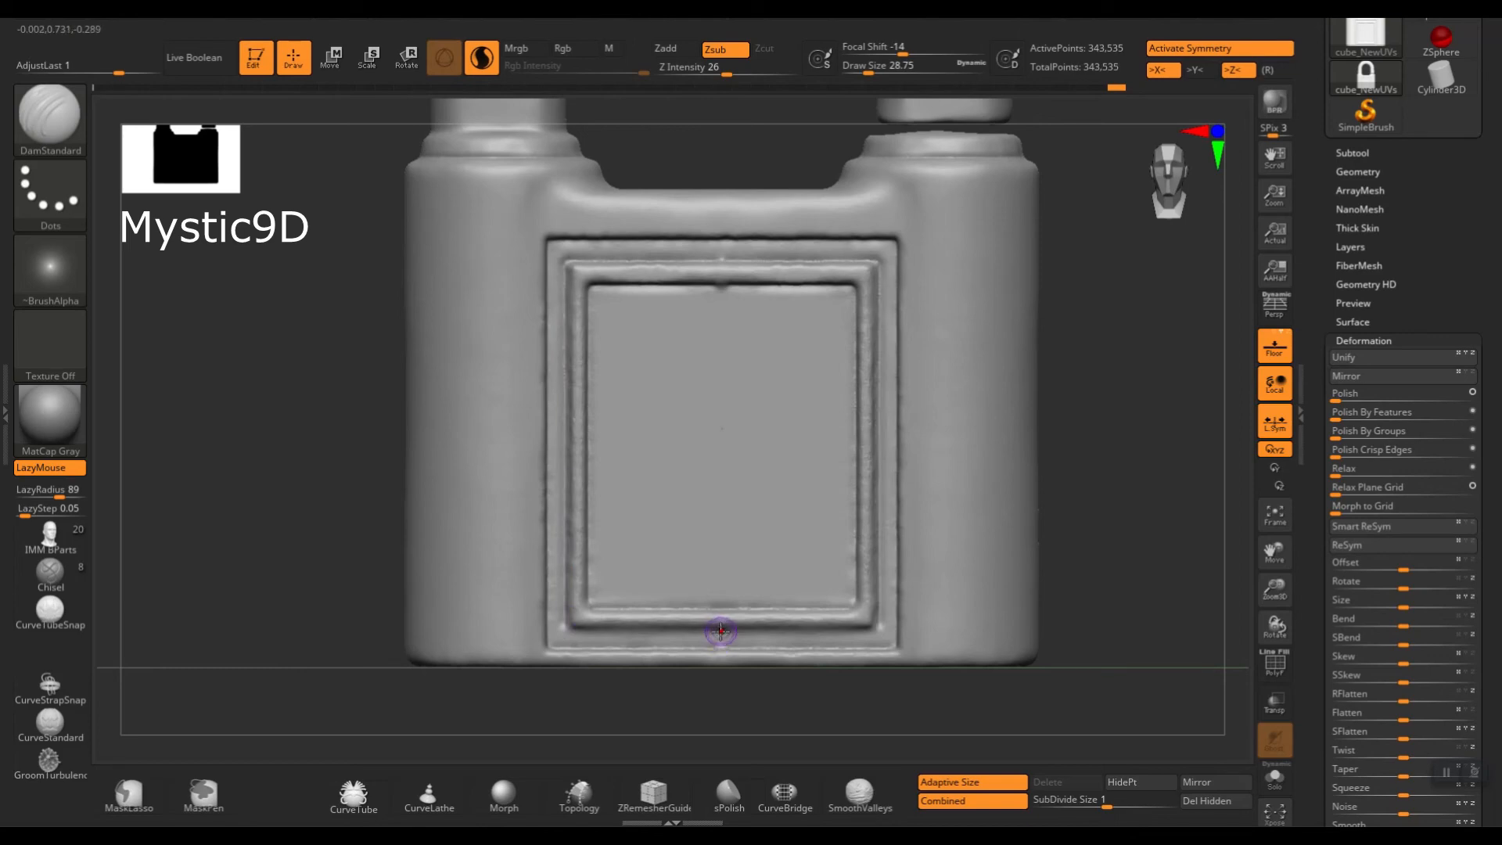
pyautogui.moveTo(560, 632); pyautogui.dragTo(563, 632)
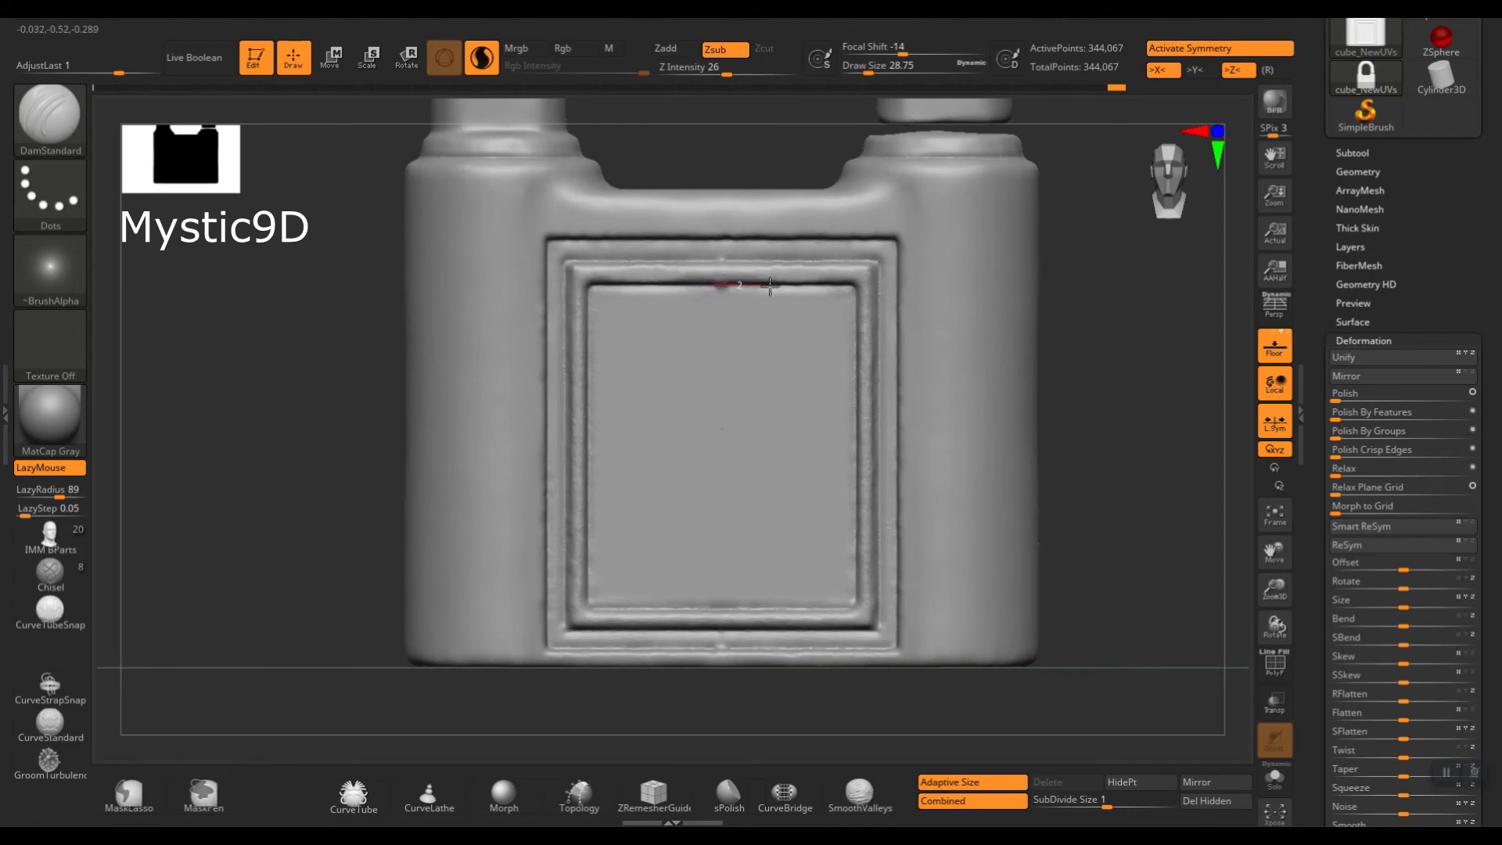
pyautogui.moveTo(789, 286); pyautogui.dragTo(792, 287)
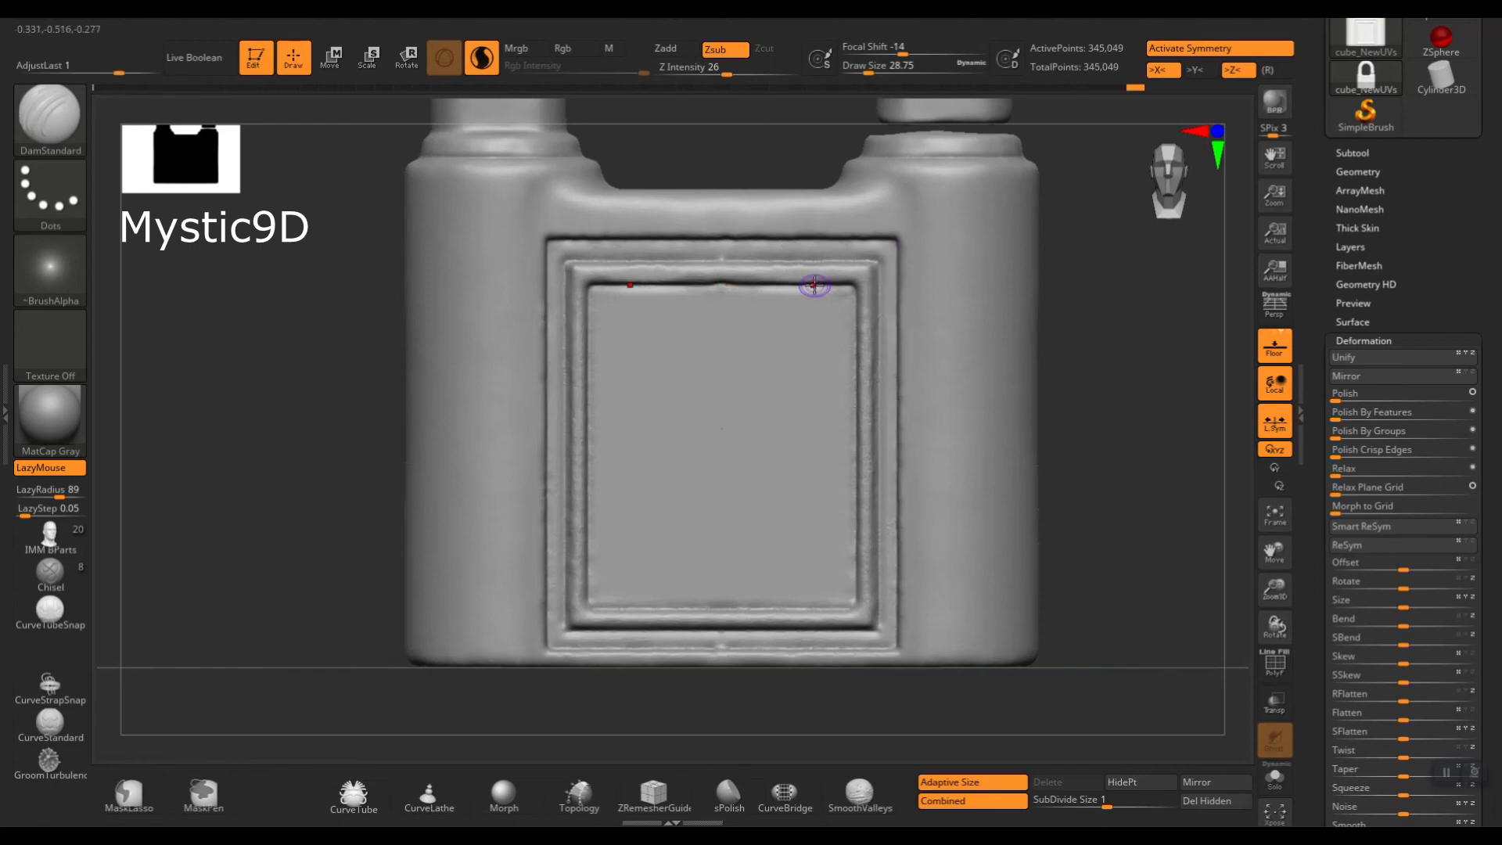
# Switch to the Standard brush with a draw size of about 51 and view the padlock in perspective.
pyautogui.keyDown('ctrl'); pyautogui.moveTo(850, 266); pyautogui.dragTo(1123, 288, button='right'); pyautogui.keyUp('ctrl')
pyautogui.press('p')
pyautogui.moveTo(1022, 363)
pyautogui.mouseDown()
pyautogui.moveTo(1053, 322)
pyautogui.moveTo(1016, 360)
pyautogui.moveTo(987, 363)
pyautogui.mouseUp()
pyautogui.press('b')
pyautogui.press('s')
pyautogui.press('t')
pyautogui.press('s')
pyautogui.moveTo(987, 354); pyautogui.dragTo(986, 332)
pyautogui.keyDown('ctrl'); pyautogui.moveTo(986, 331); pyautogui.dragTo(1006, 324, button='right'); pyautogui.keyUp('ctrl')
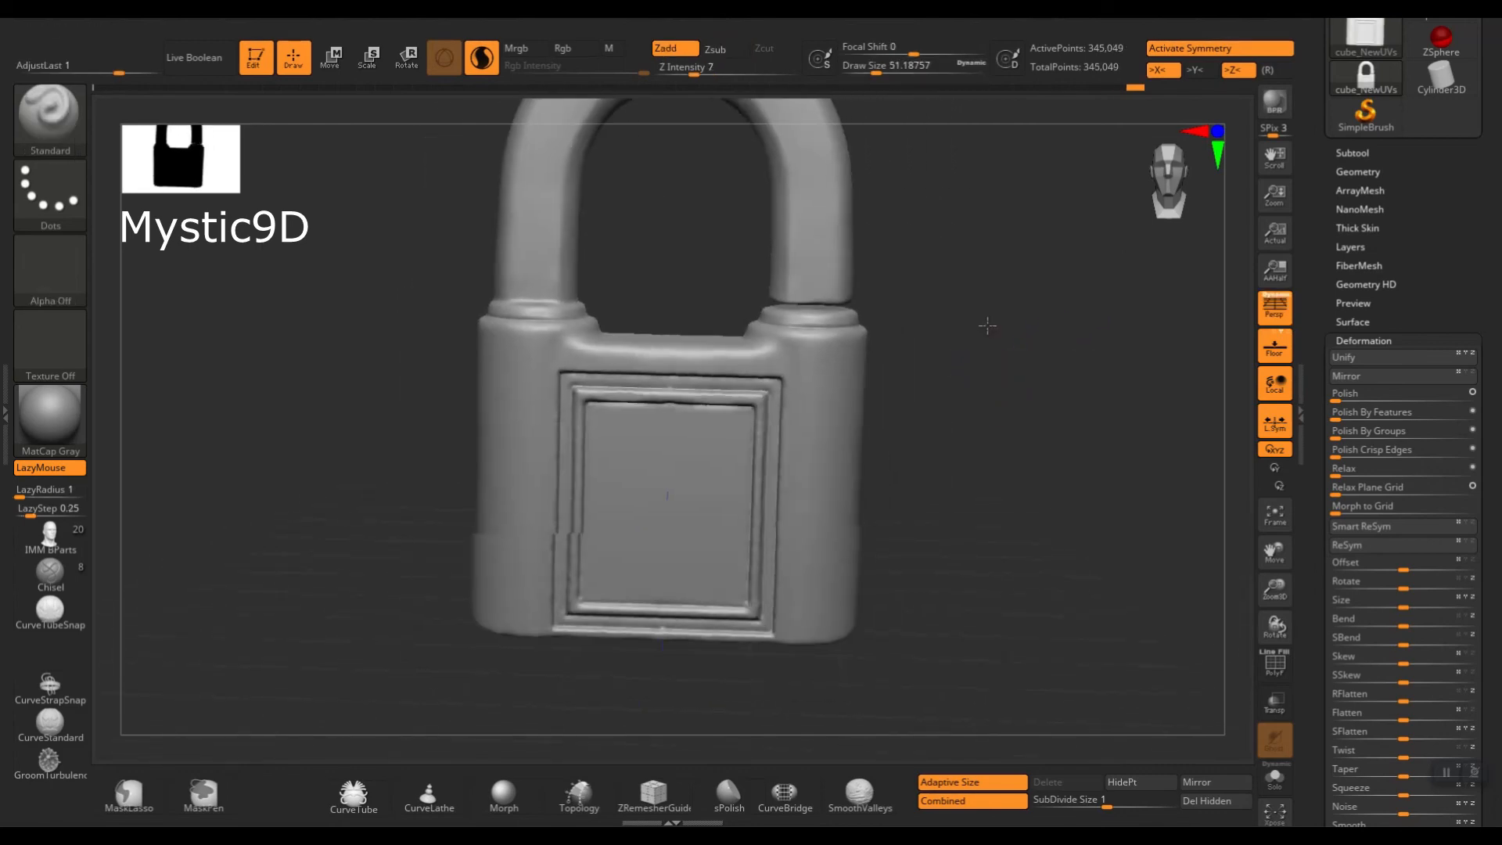
pyautogui.moveTo(1006, 323); pyautogui.dragTo(961, 345)
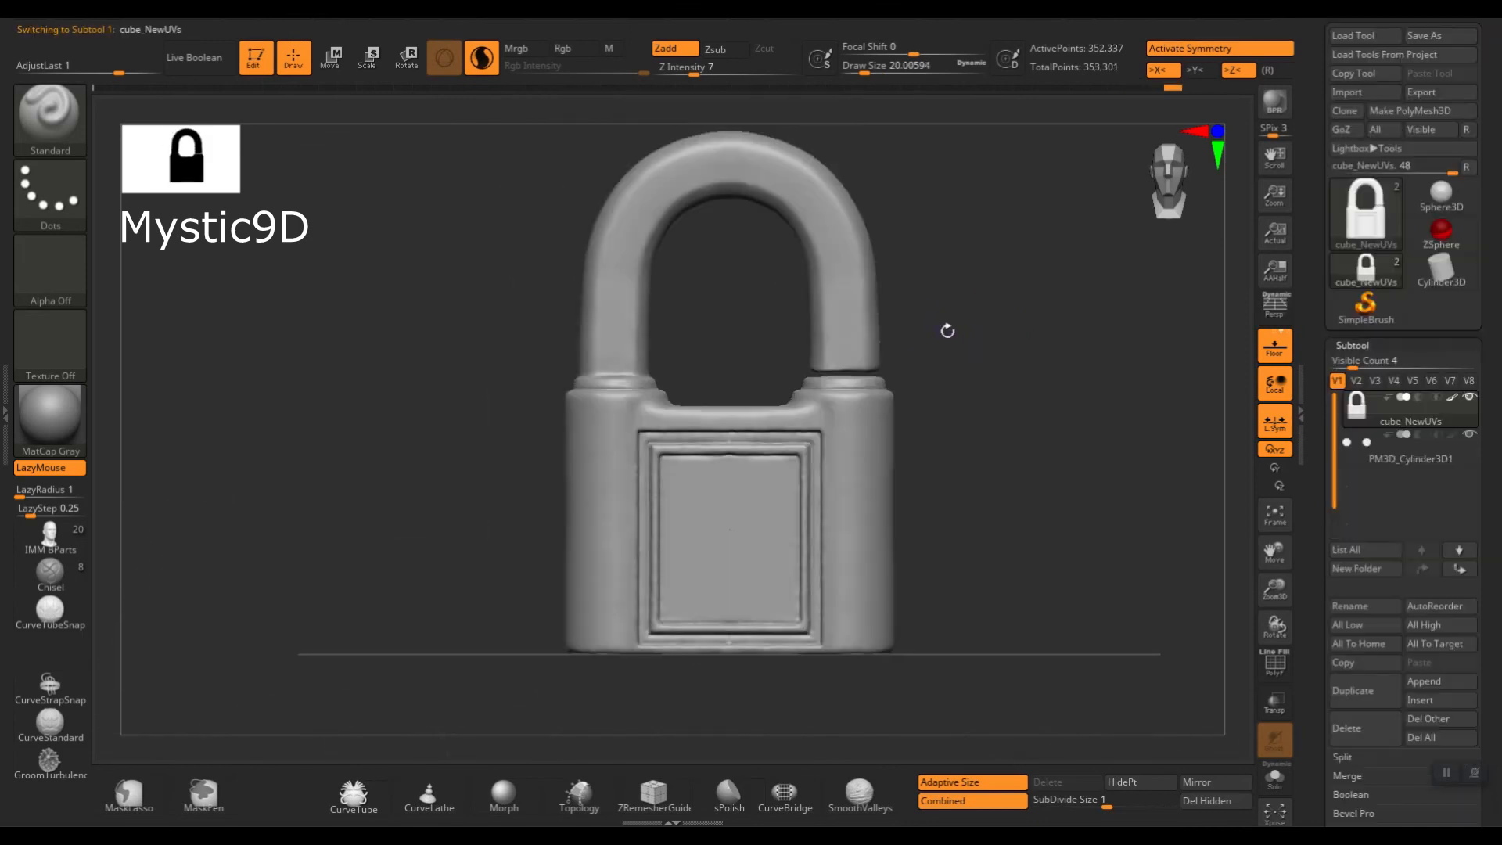
# Merge the PM3D_Cylinder3D1 subtool into the padlock subtool with MergeDown.
pyautogui.press('F1')
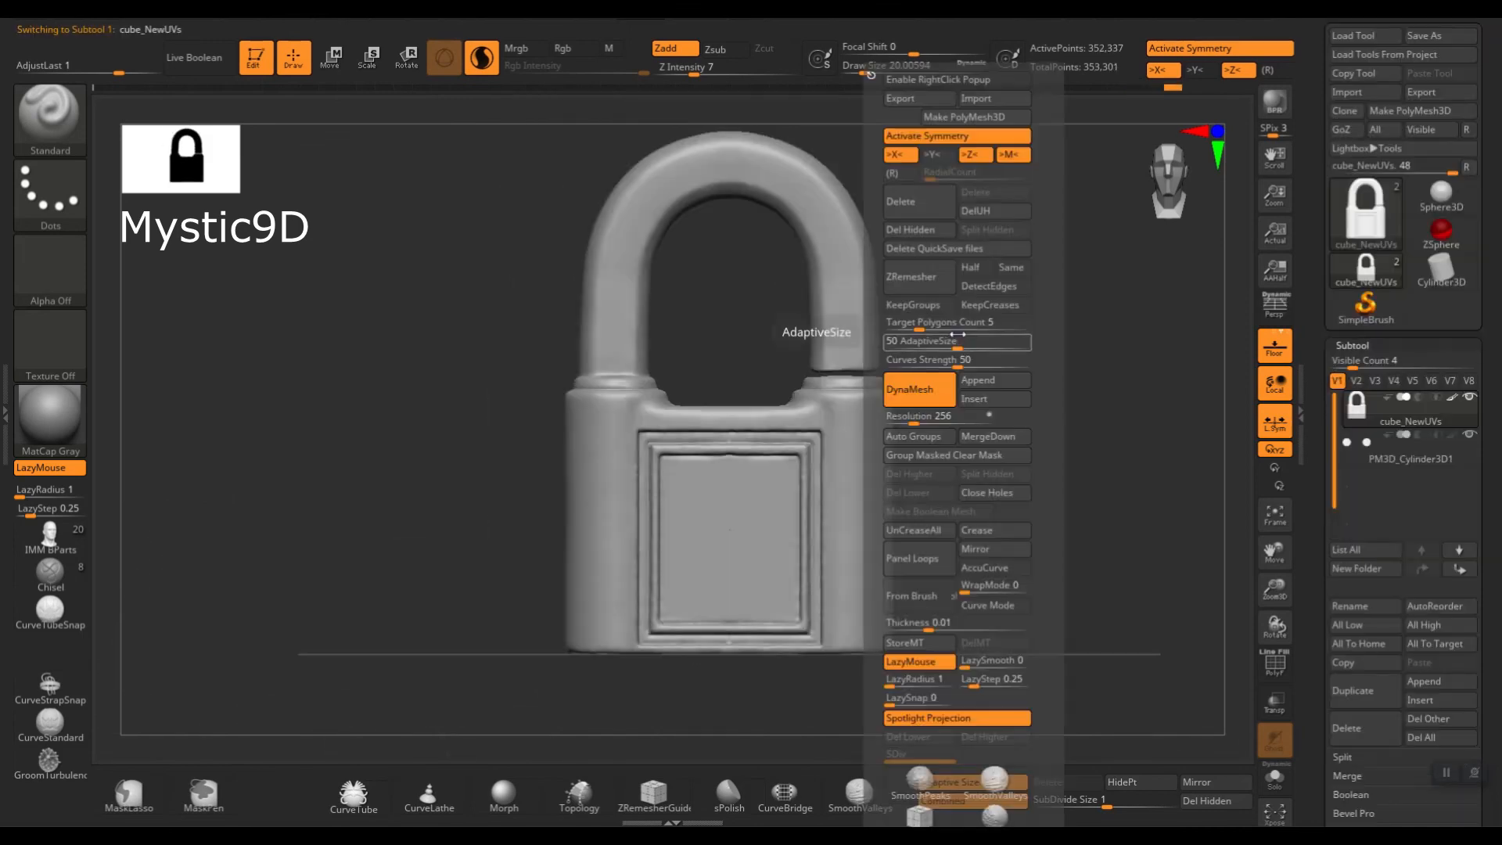
pyautogui.click(1011, 439)
pyautogui.click(953, 475)
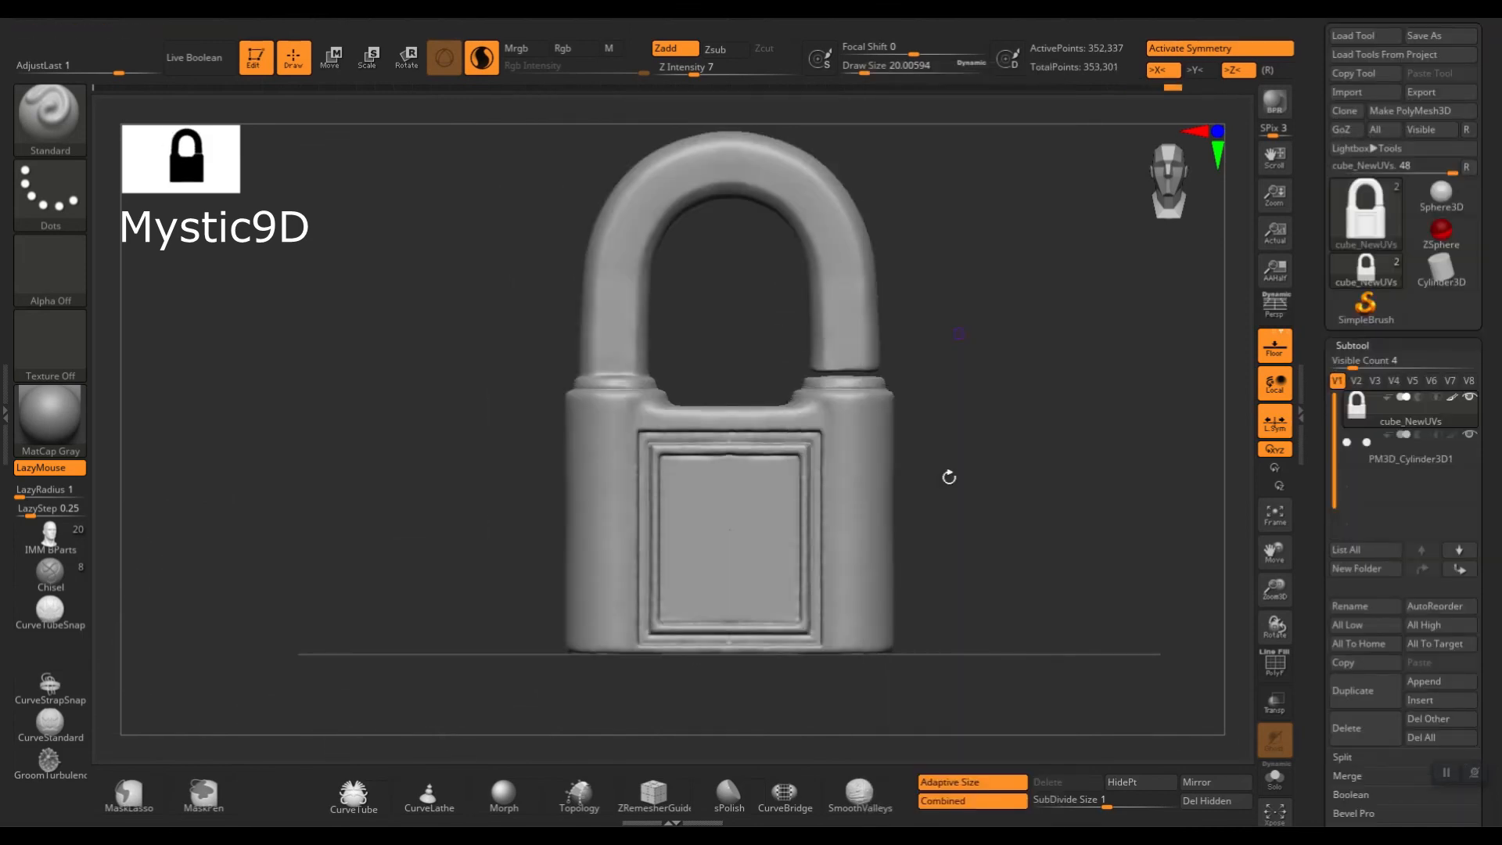
pyautogui.moveTo(899, 315)
pyautogui.mouseDown()
pyautogui.moveTo(922, 317)
pyautogui.moveTo(944, 283)
pyautogui.mouseUp()
pyautogui.press('f')
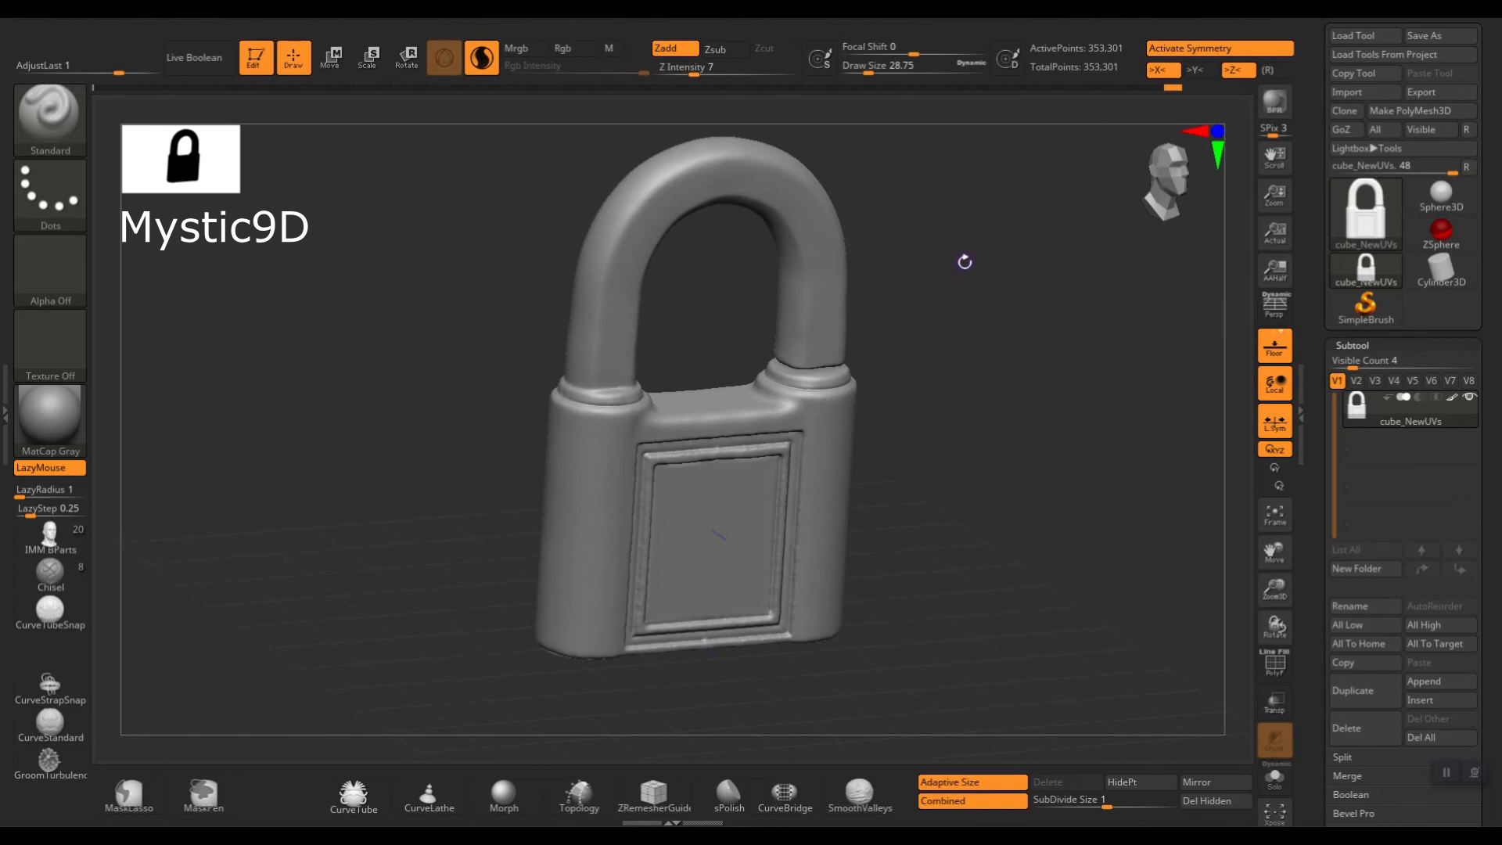
# Save the project and inspect the padlock's front and underside in perspective.
pyautogui.press('p')
pyautogui.rightClick(909, 258)
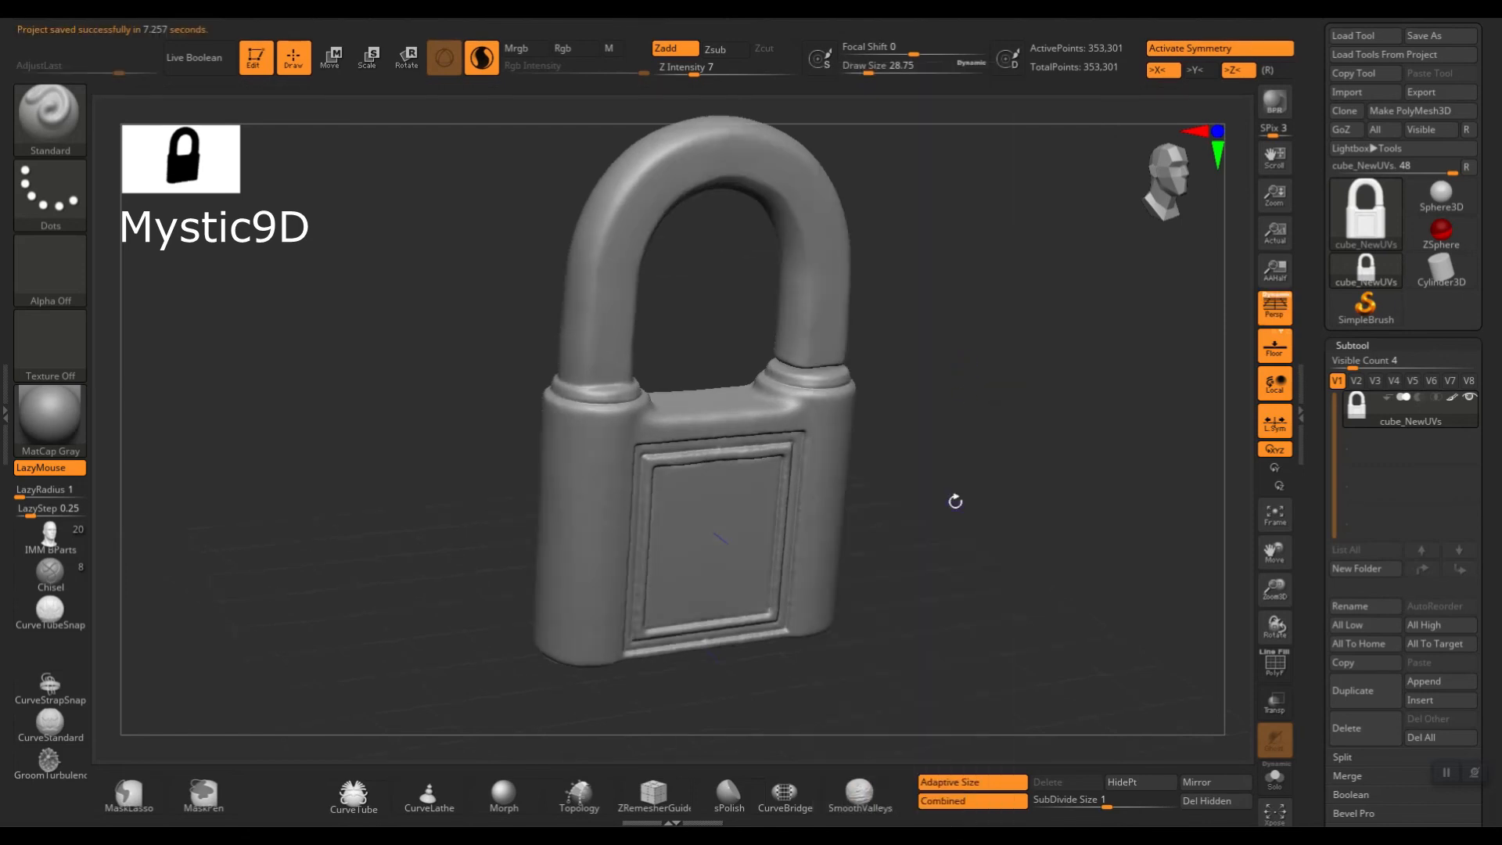
pyautogui.moveTo(956, 501)
pyautogui.mouseDown()
pyautogui.moveTo(906, 362)
pyautogui.moveTo(939, 406)
pyautogui.moveTo(951, 397)
pyautogui.mouseUp()
pyautogui.press('f')
pyautogui.moveTo(951, 379); pyautogui.dragTo(952, 354)
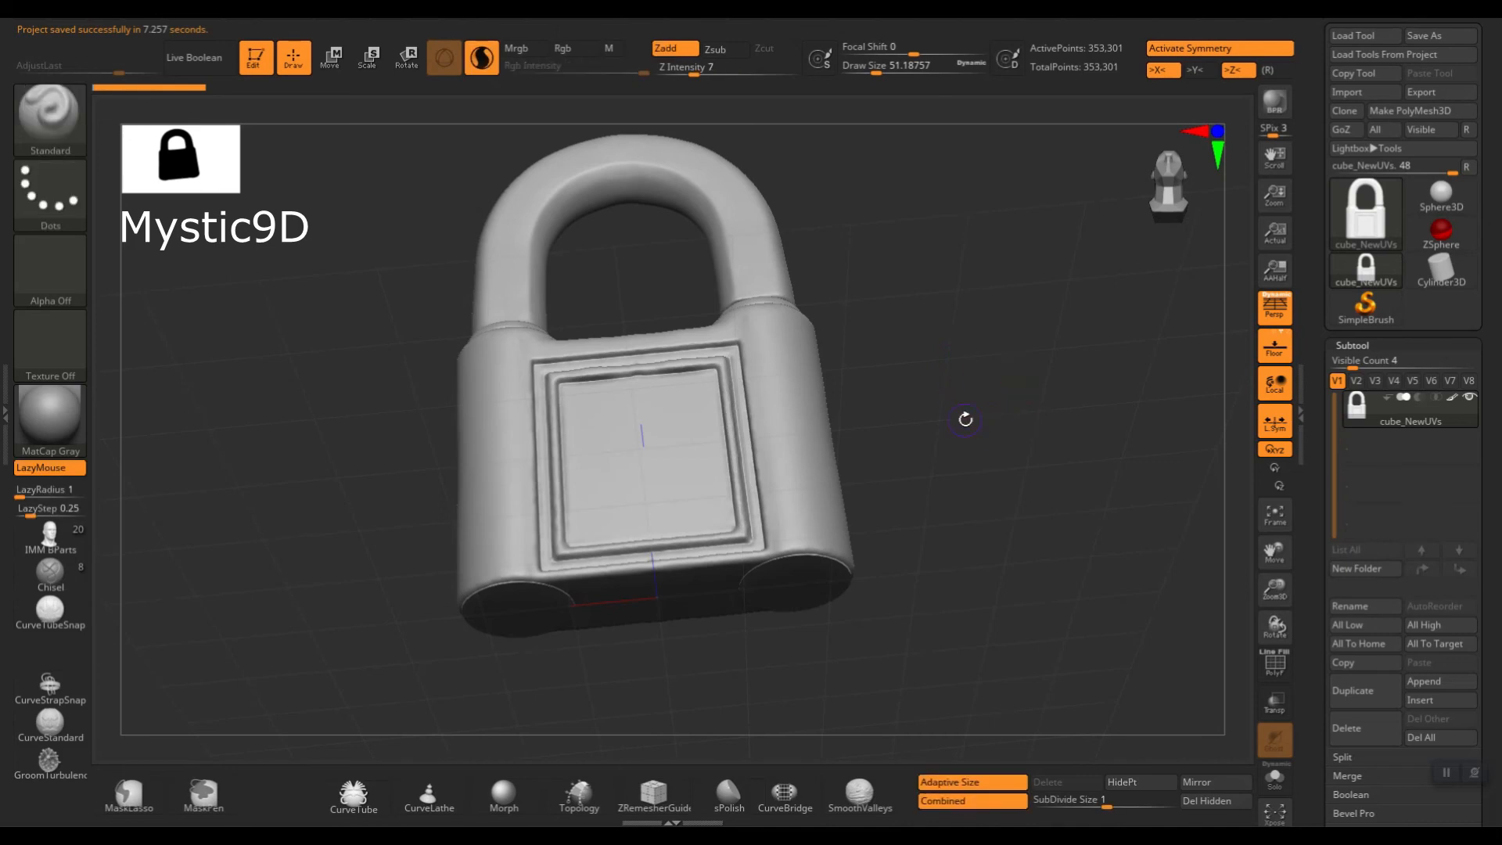
# Fuse the merged padlock pieces with DynaMesh and smooth the rims of the round cylinder ends on the underside.
pyautogui.rightClick(963, 389)
pyautogui.click(931, 389)
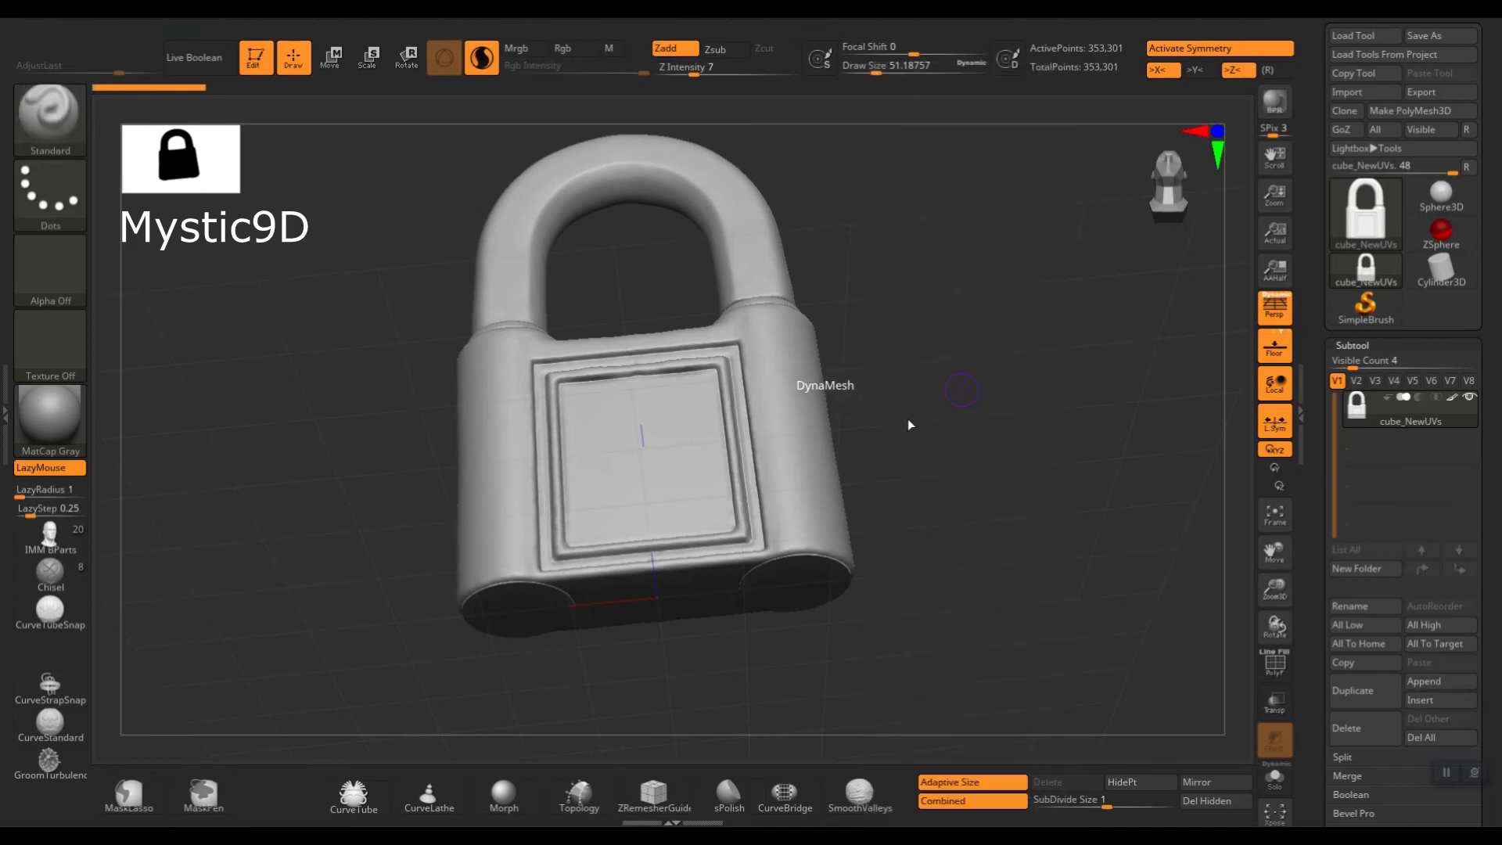
pyautogui.moveTo(942, 391); pyautogui.dragTo(800, 416)
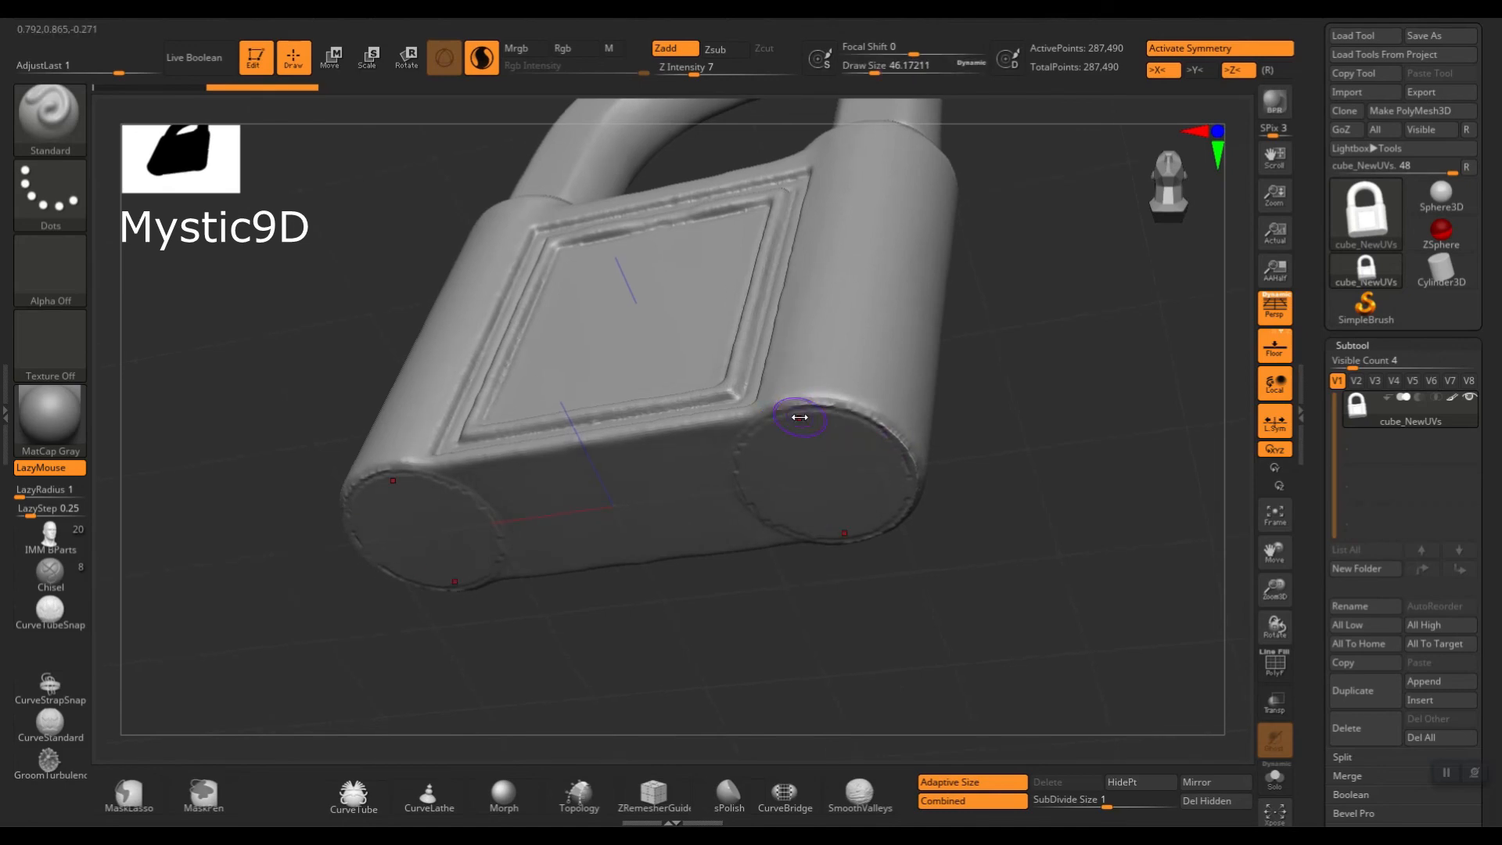
pyautogui.press('shift')
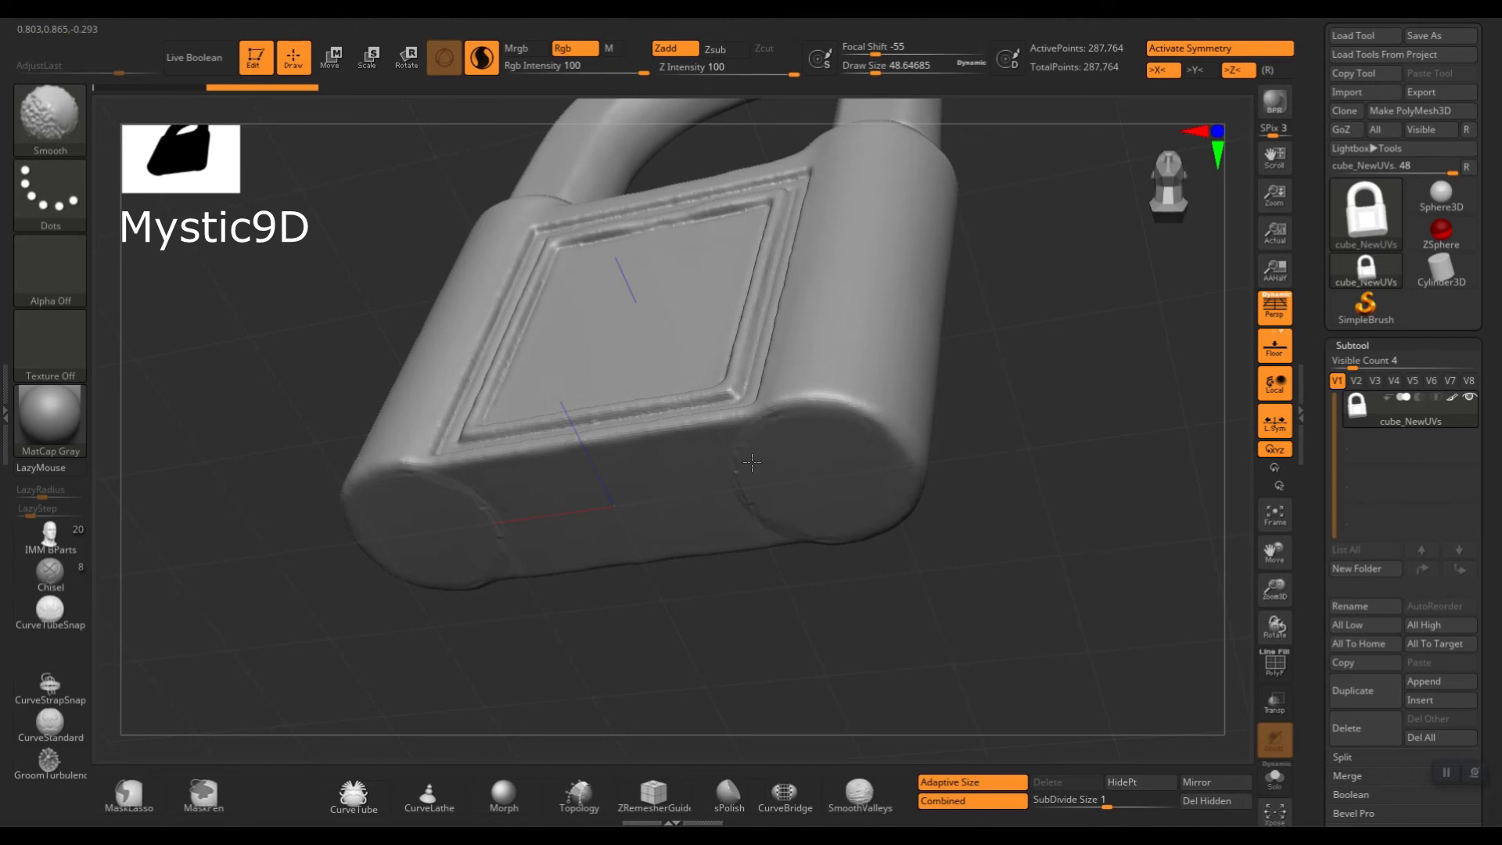
# Smooth the remaining seams on the underside and adjust its back edge using the Move brush at a draw size of about 65.
pyautogui.moveTo(622, 567)
pyautogui.mouseDown()
pyautogui.moveTo(662, 541)
pyautogui.moveTo(670, 560)
pyautogui.mouseUp()
pyautogui.press('b')
pyautogui.press('m')
pyautogui.press('v')
pyautogui.press('f')
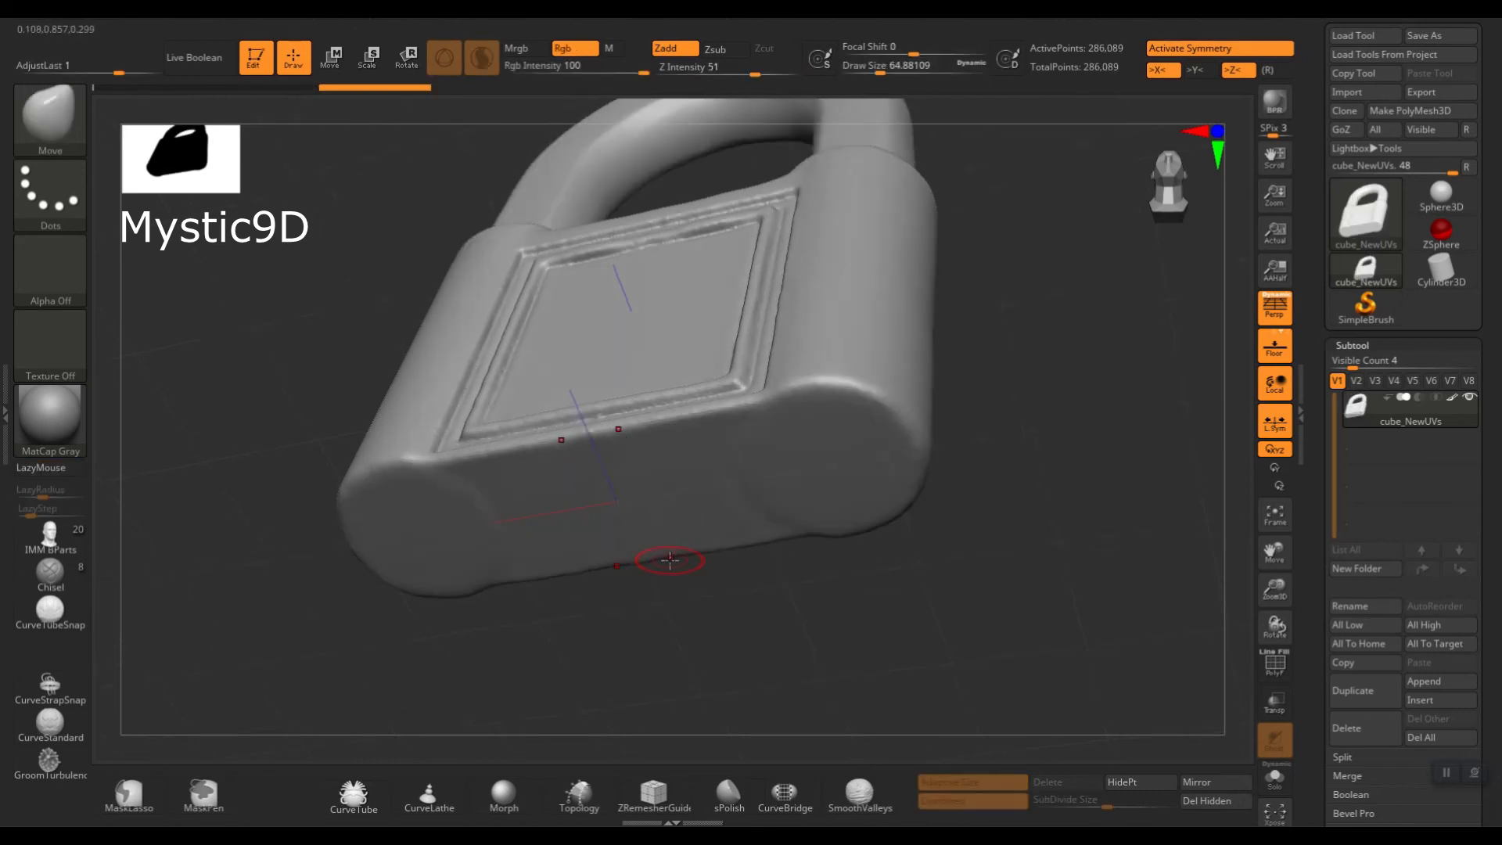
pyautogui.press('shift')
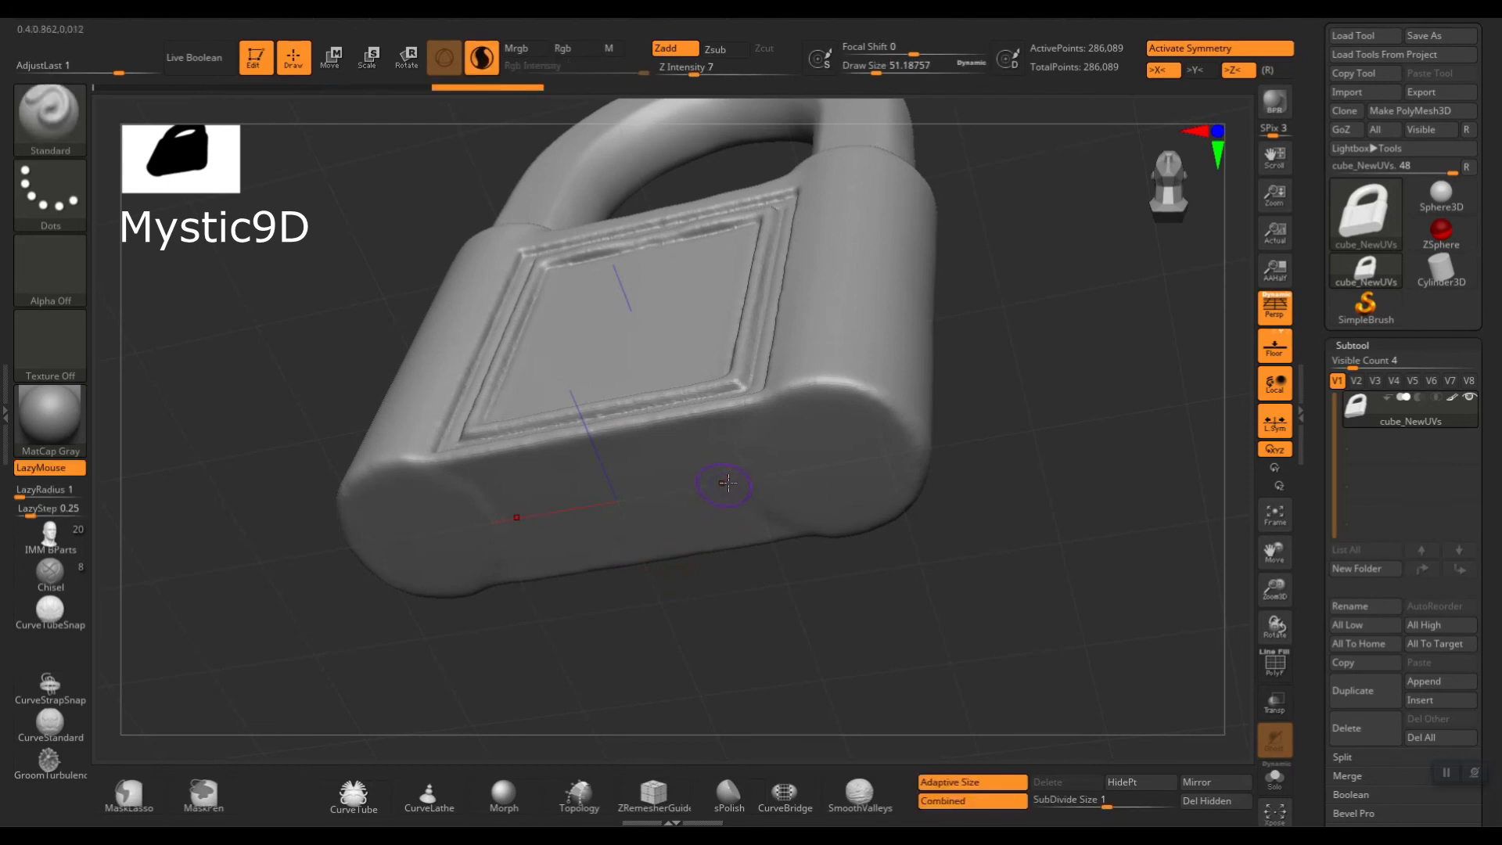
# Switch to the Pinch brush with a draw size of about 35 and try a stroke along the padlock's rounded bottom rim.
pyautogui.moveTo(852, 441)
pyautogui.mouseDown(button='right')
pyautogui.moveTo(929, 409)
pyautogui.moveTo(889, 397)
pyautogui.mouseUp(button='right')
pyautogui.press('b')
pyautogui.press('p')
pyautogui.press('i')
pyautogui.press('s')
pyautogui.press('s')
pyautogui.moveTo(889, 405); pyautogui.dragTo(871, 403)
pyautogui.moveTo(864, 392)
pyautogui.mouseDown()
pyautogui.moveTo(910, 467)
pyautogui.moveTo(906, 498)
pyautogui.moveTo(908, 473)
pyautogui.mouseUp()
pyautogui.hotkey('ctrl', 'z')
pyautogui.press('s')
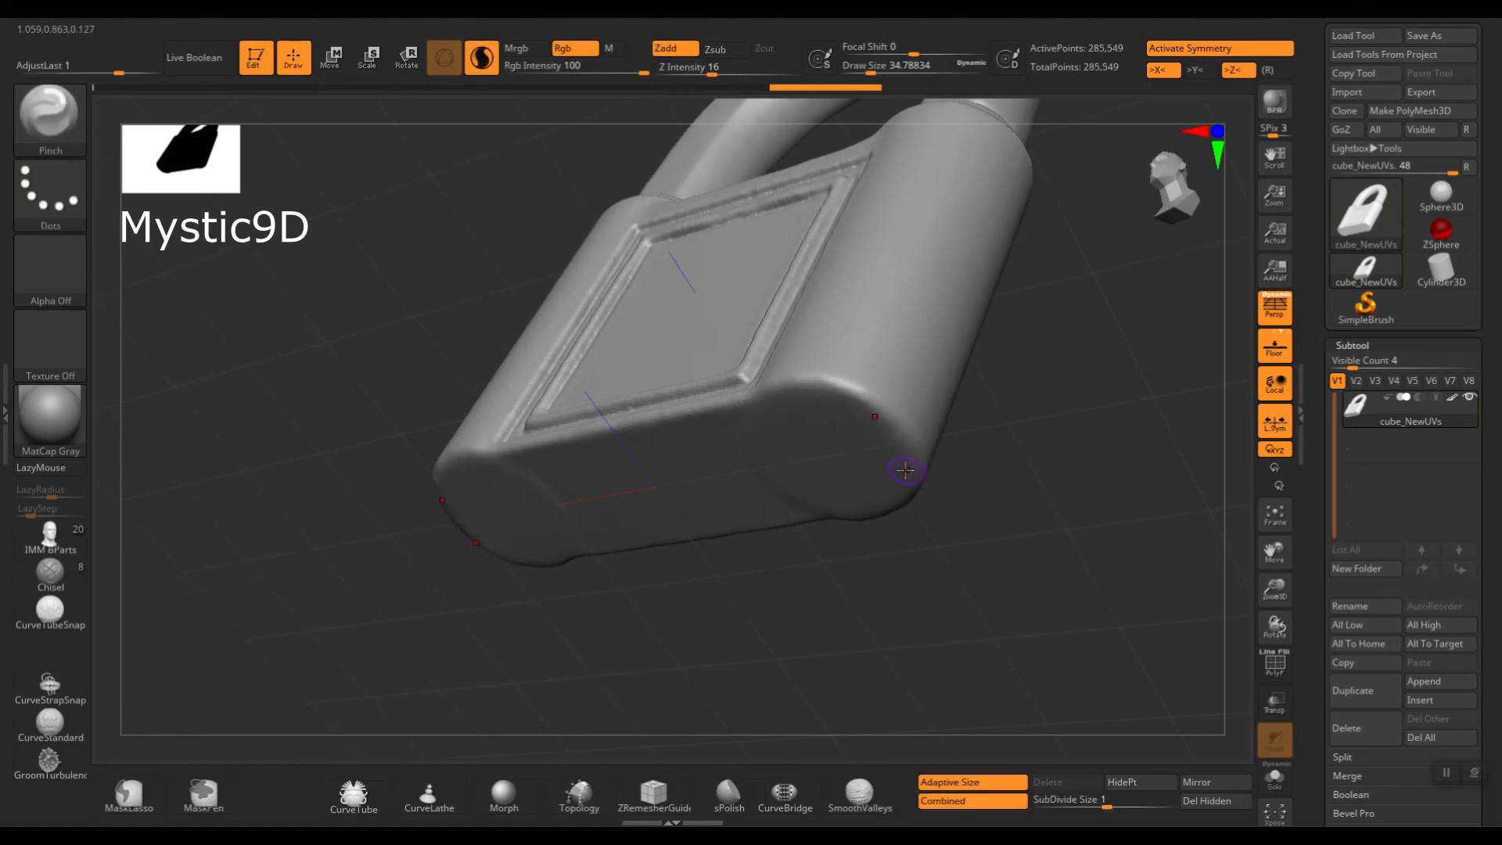
# Pinch the rounded bottom rim of the padlock's side to sharpen it, using a draw size of about 39.
pyautogui.moveTo(907, 472); pyautogui.dragTo(912, 479, button='right')
pyautogui.press('s')
pyautogui.moveTo(918, 497); pyautogui.dragTo(922, 498)
pyautogui.moveTo(949, 466); pyautogui.dragTo(866, 429, button='right')
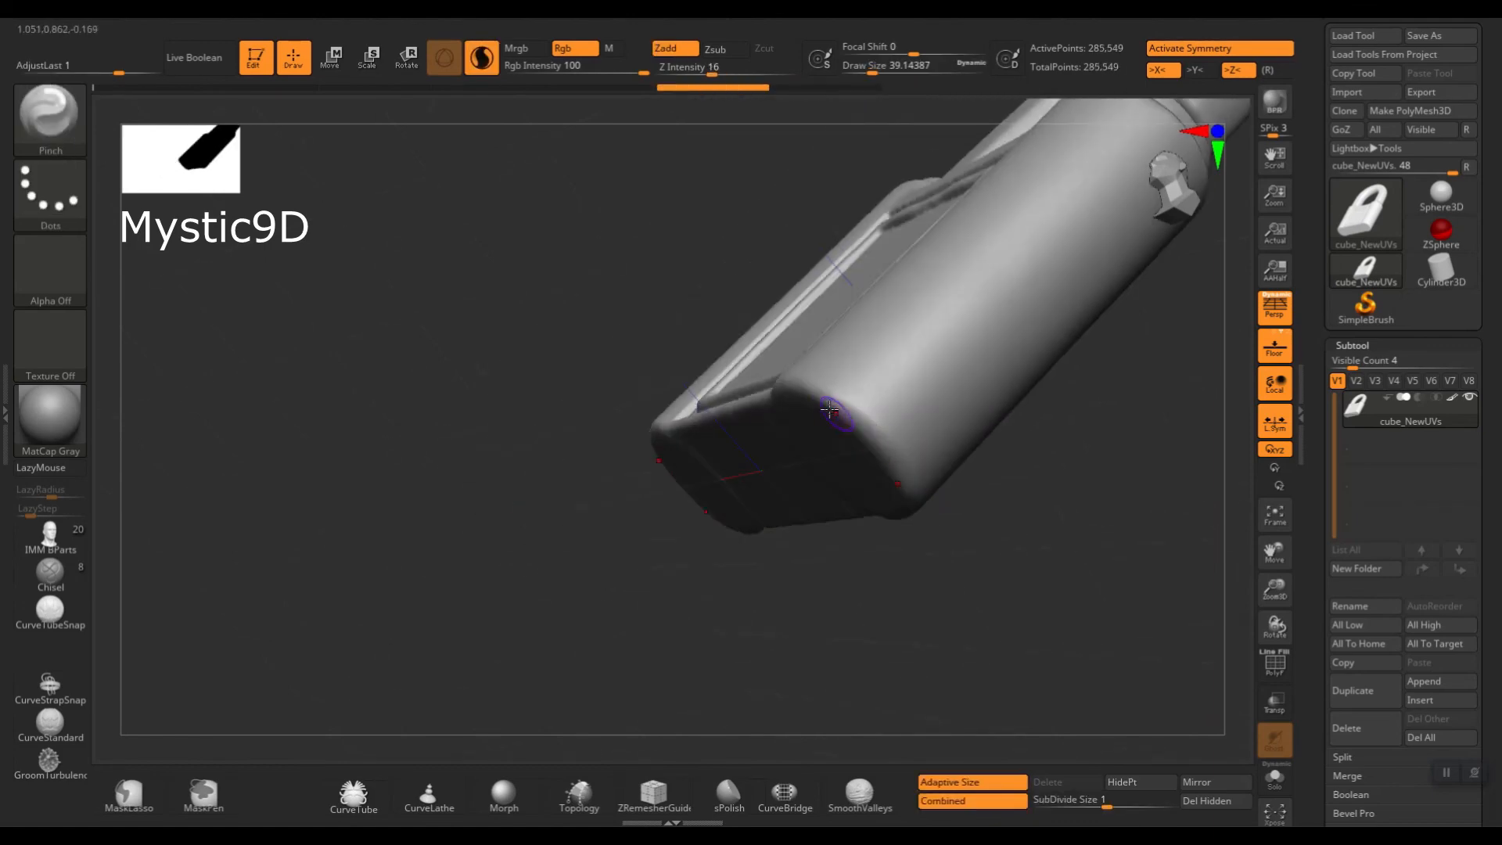
pyautogui.moveTo(829, 395)
pyautogui.mouseDown()
pyautogui.moveTo(868, 423)
pyautogui.moveTo(902, 484)
pyautogui.mouseUp()
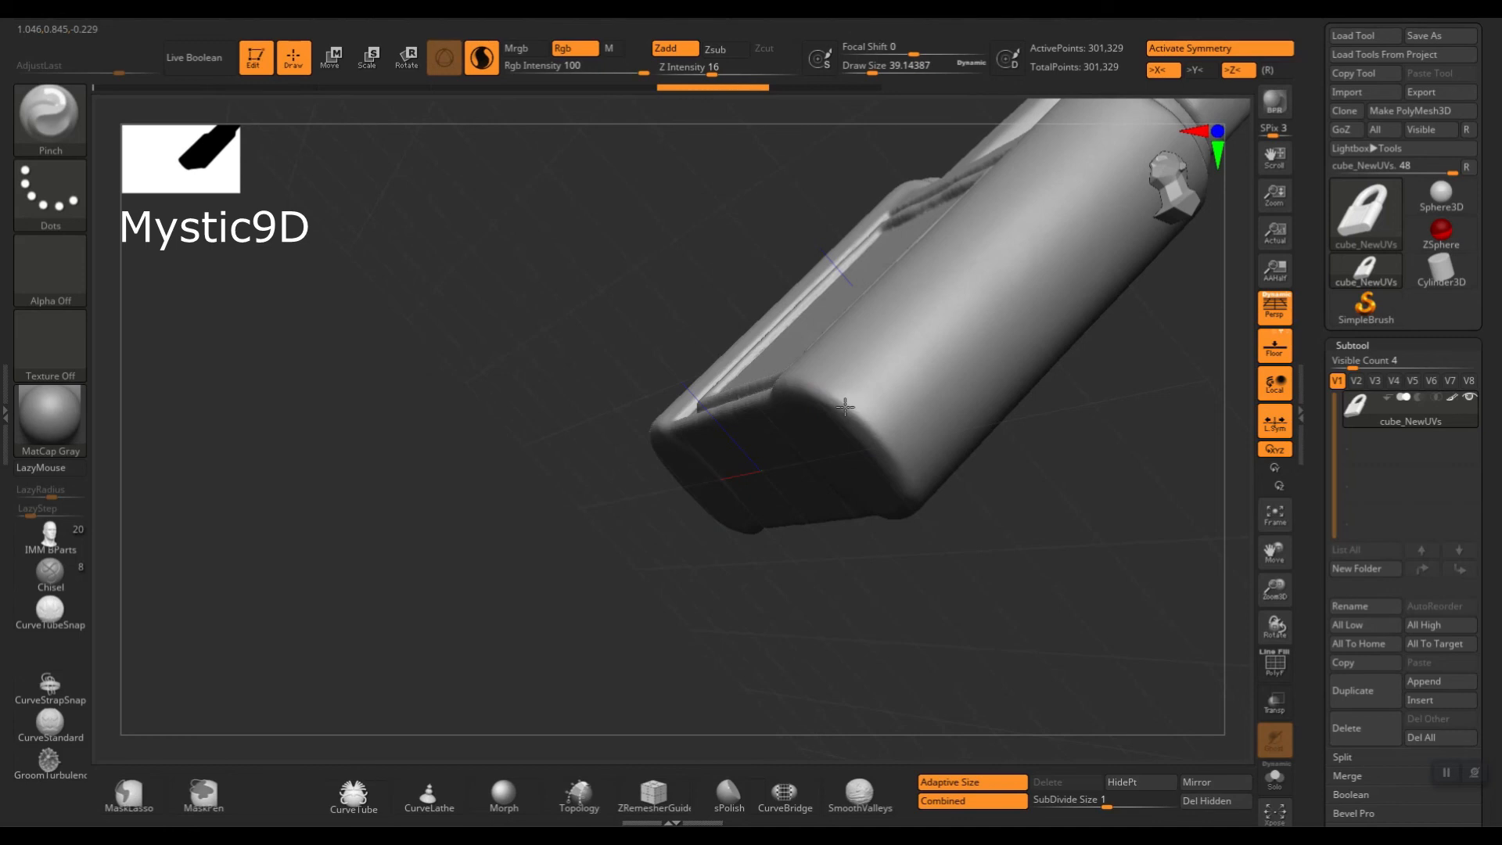
pyautogui.moveTo(793, 388); pyautogui.dragTo(791, 382)
pyautogui.moveTo(900, 453); pyautogui.dragTo(935, 522, button='right')
pyautogui.moveTo(917, 503); pyautogui.dragTo(942, 522)
# Try pinching the front panel's inner vertical edge with a draw size of about 23.
pyautogui.moveTo(940, 497)
pyautogui.mouseDown(button='right')
pyautogui.moveTo(1014, 634)
pyautogui.moveTo(847, 468)
pyautogui.moveTo(908, 423)
pyautogui.moveTo(1066, 389)
pyautogui.moveTo(713, 397)
pyautogui.moveTo(911, 463)
pyautogui.moveTo(890, 527)
pyautogui.mouseUp(button='right')
pyautogui.press('[')
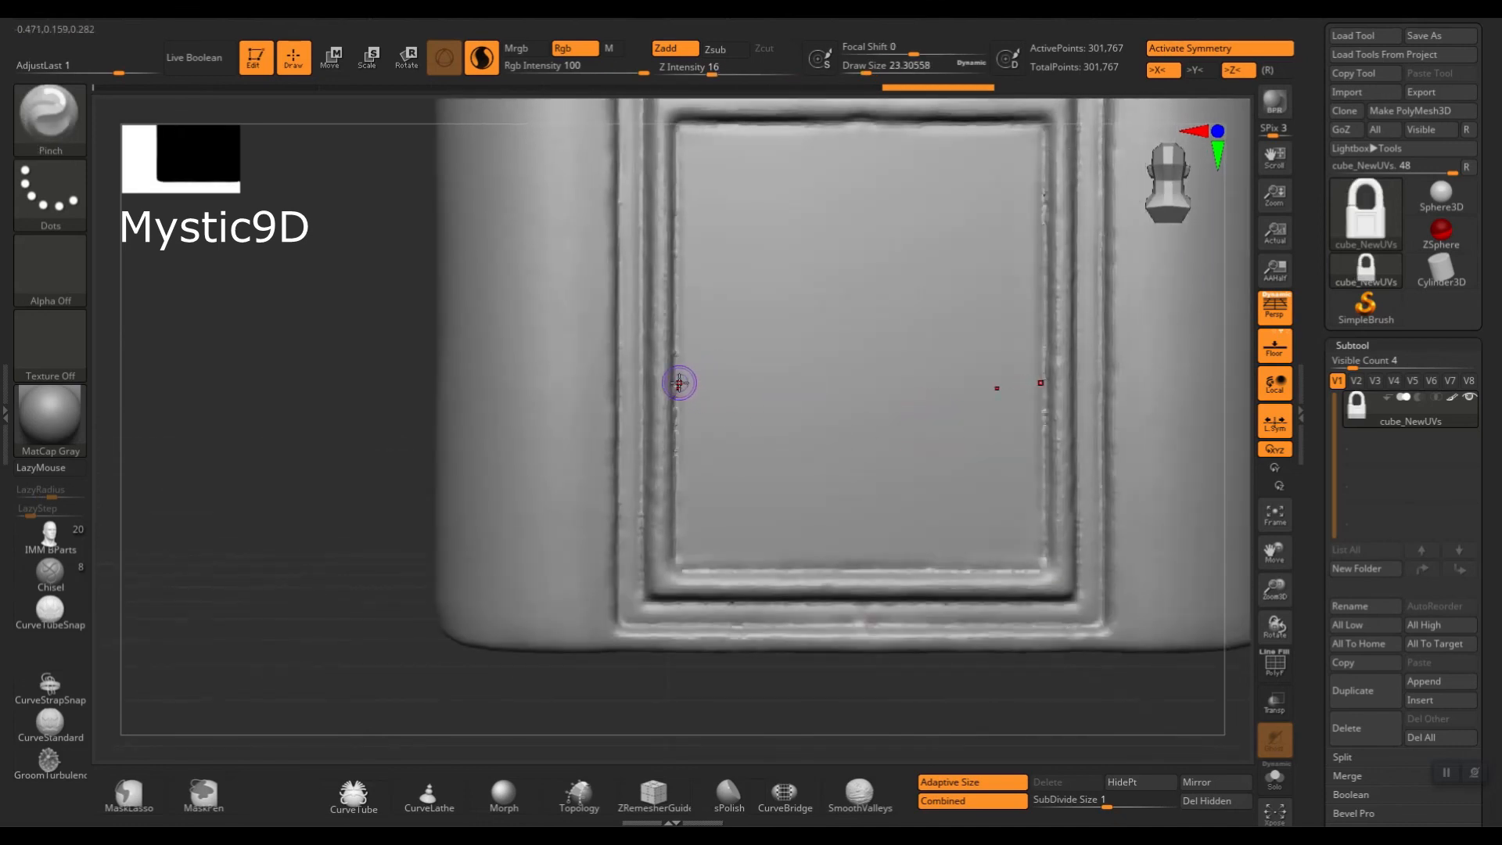
pyautogui.moveTo(680, 383)
pyautogui.mouseDown()
pyautogui.moveTo(684, 479)
pyautogui.moveTo(687, 336)
pyautogui.moveTo(687, 415)
pyautogui.mouseUp()
pyautogui.moveTo(765, 312)
pyautogui.keyDown('alt'); pyautogui.mouseDown(button='right')
pyautogui.moveTo(723, 322)
pyautogui.moveTo(772, 285)
pyautogui.mouseUp(button='right'); pyautogui.keyUp('alt')
# Undo the last panel edge stroke and nudge the inner panel's top groove with the Move brush at a draw size of about 27.
pyautogui.press('b')
pyautogui.press('m')
pyautogui.press('v')
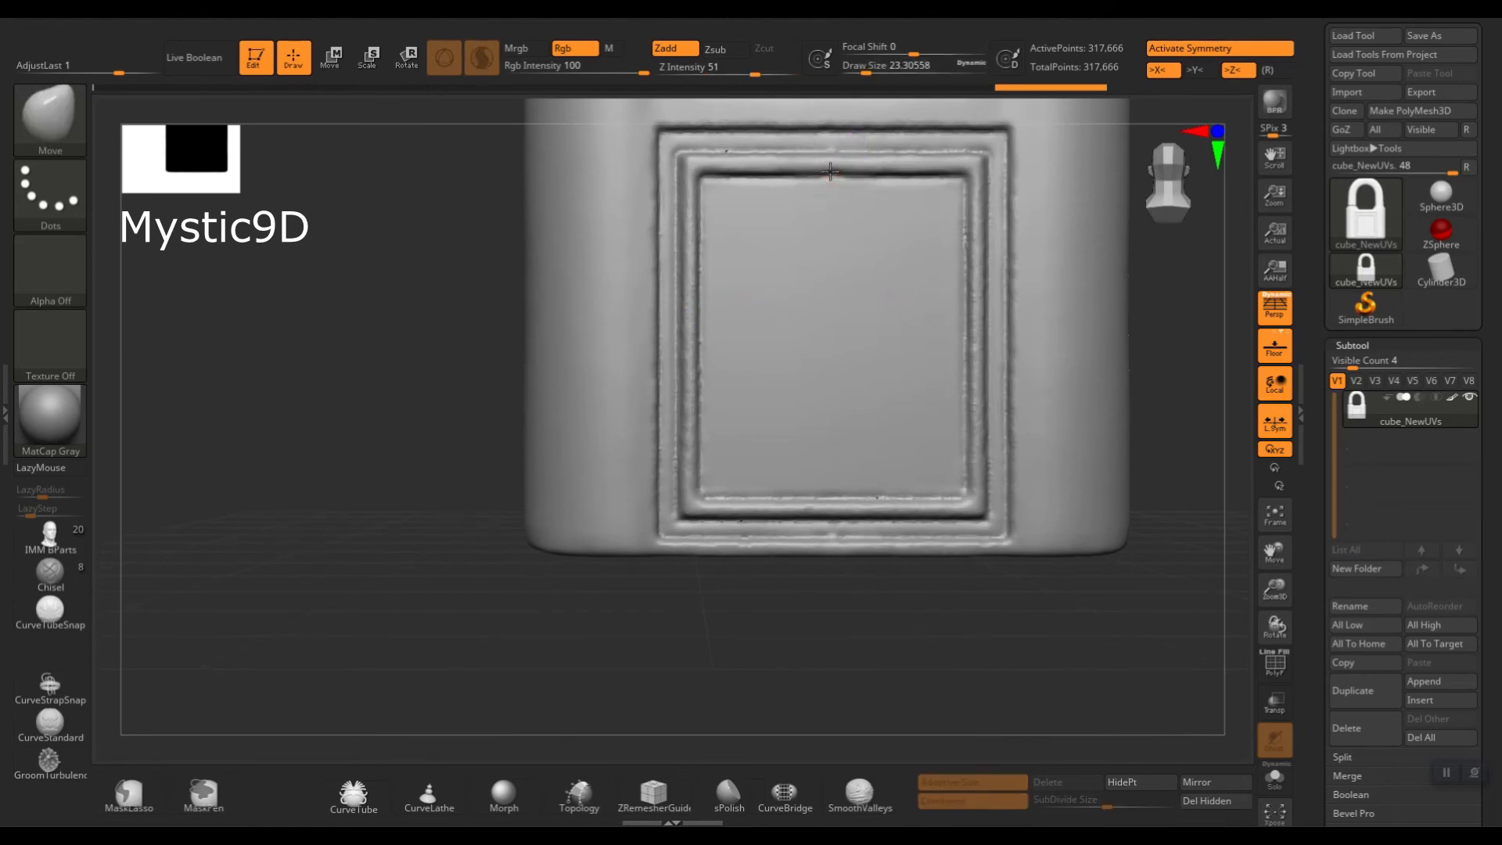
pyautogui.hotkey('ctrl', 'z')
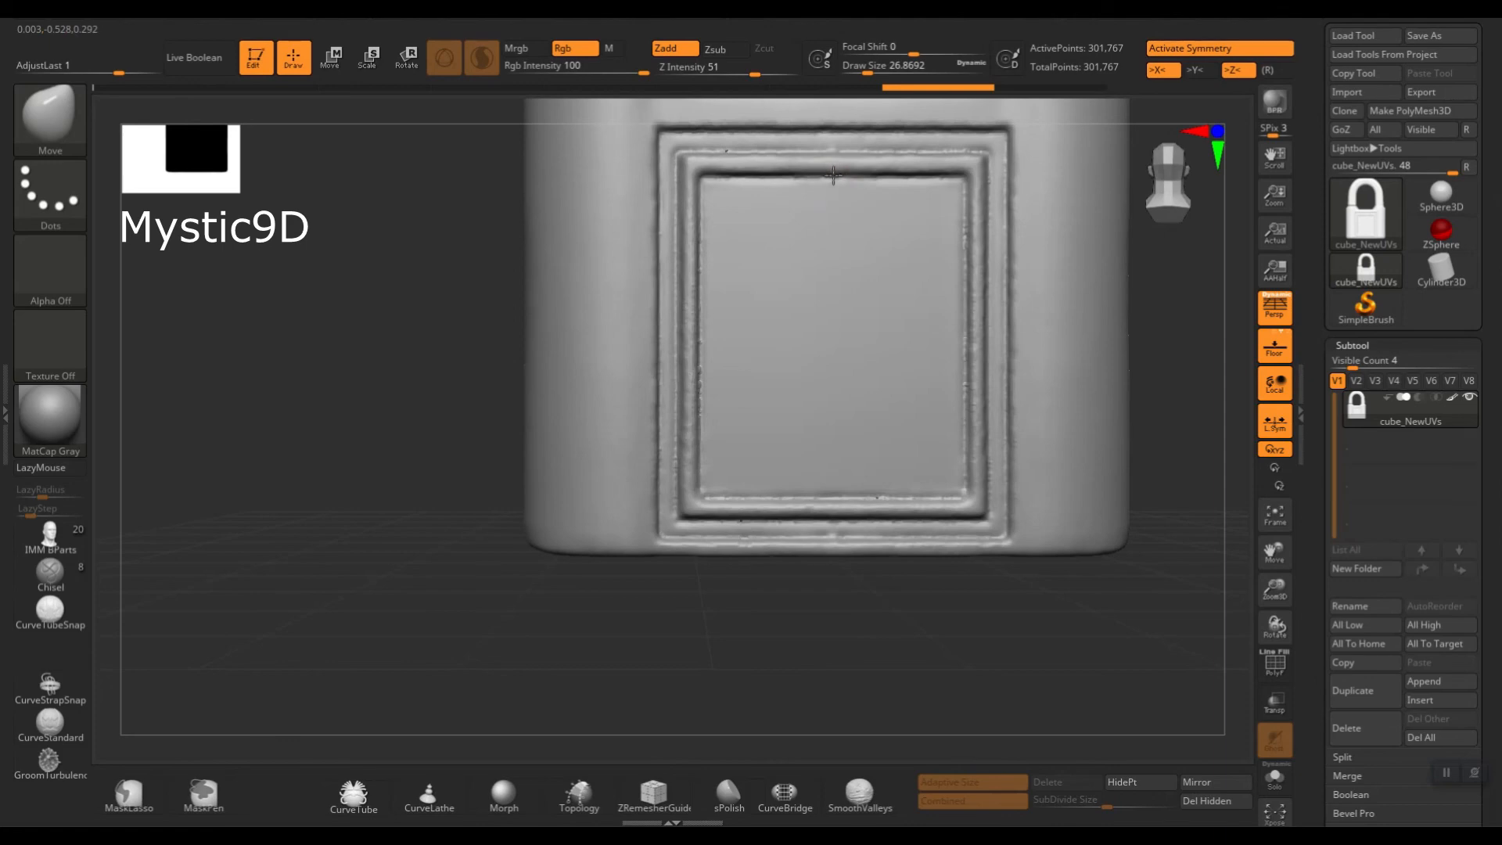
pyautogui.click(834, 175)
pyautogui.keyDown('ctrl'); pyautogui.moveTo(895, 335); pyautogui.dragTo(639, 337, button='right'); pyautogui.keyUp('ctrl')
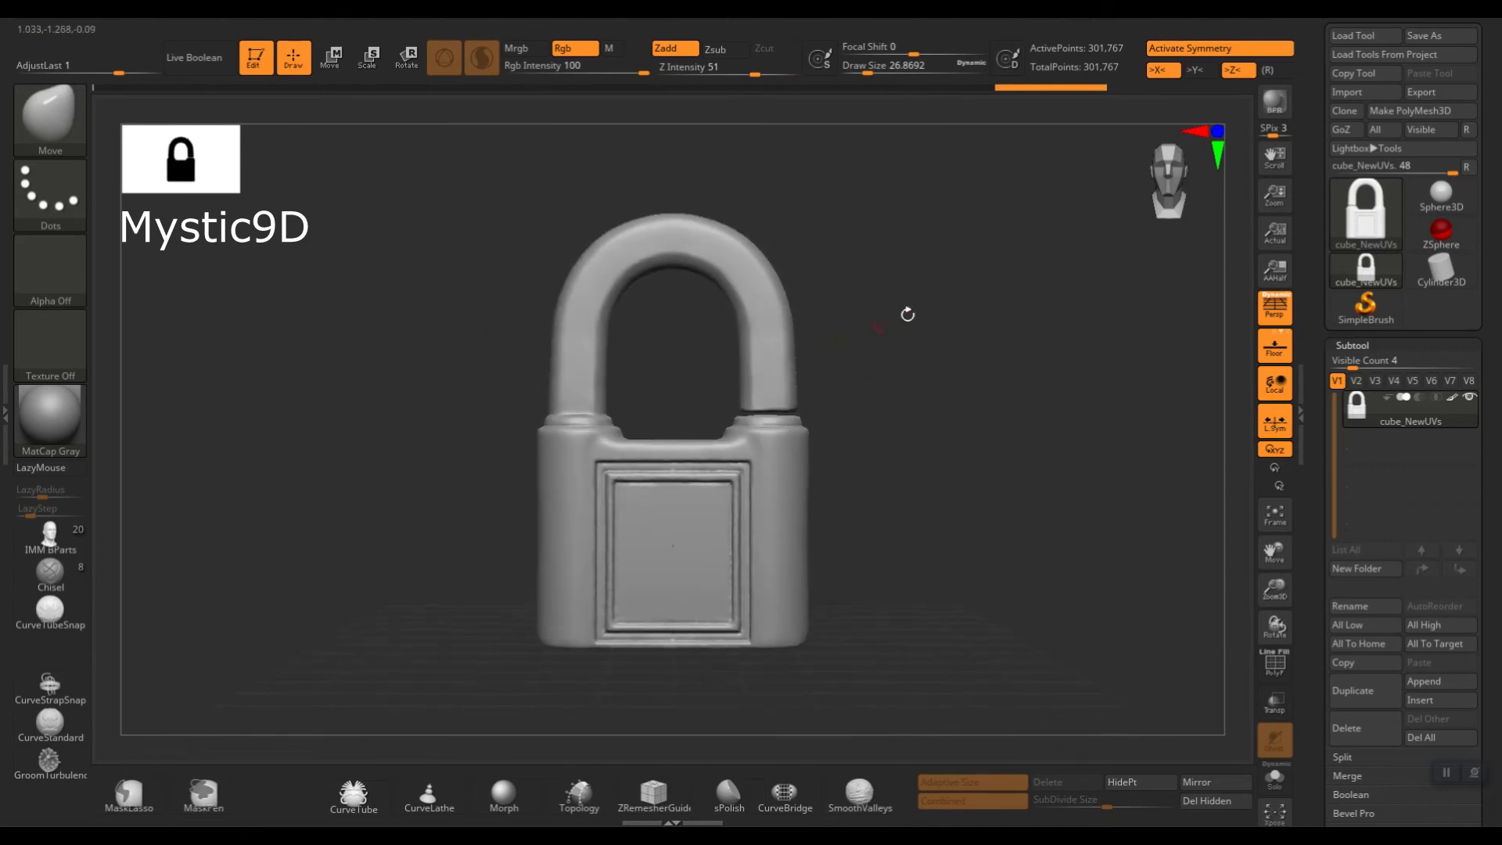
# Switch to the Standard brush with a draw size of about 77 and view the whole padlock from the front.
pyautogui.moveTo(894, 314)
pyautogui.keyDown('alt'); pyautogui.mouseDown(button='right')
pyautogui.moveTo(908, 282)
pyautogui.moveTo(882, 332)
pyautogui.mouseUp(button='right'); pyautogui.keyUp('alt')
pyautogui.press('s')
pyautogui.moveTo(882, 334); pyautogui.dragTo(890, 334)
pyautogui.moveTo(889, 312)
pyautogui.keyDown('alt'); pyautogui.mouseDown(button='right')
pyautogui.moveTo(895, 277)
pyautogui.moveTo(822, 326)
pyautogui.moveTo(1012, 460)
pyautogui.moveTo(931, 359)
pyautogui.moveTo(923, 368)
pyautogui.moveTo(955, 379)
pyautogui.moveTo(848, 402)
pyautogui.moveTo(906, 389)
pyautogui.moveTo(879, 359)
pyautogui.moveTo(891, 379)
pyautogui.mouseUp(button='right'); pyautogui.keyUp('alt')
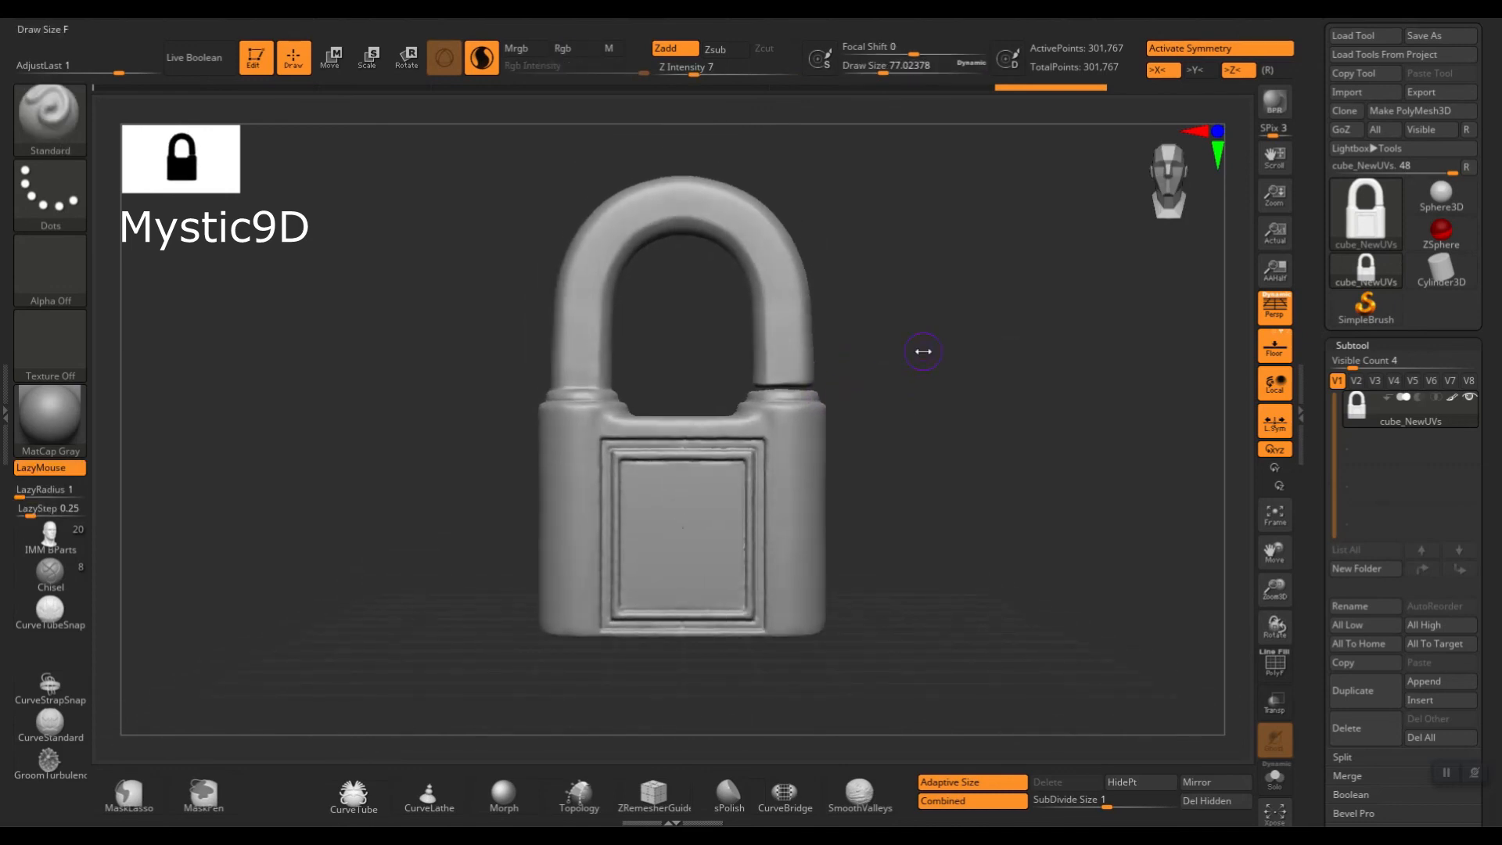
pyautogui.moveTo(892, 359); pyautogui.dragTo(946, 435, button='right')
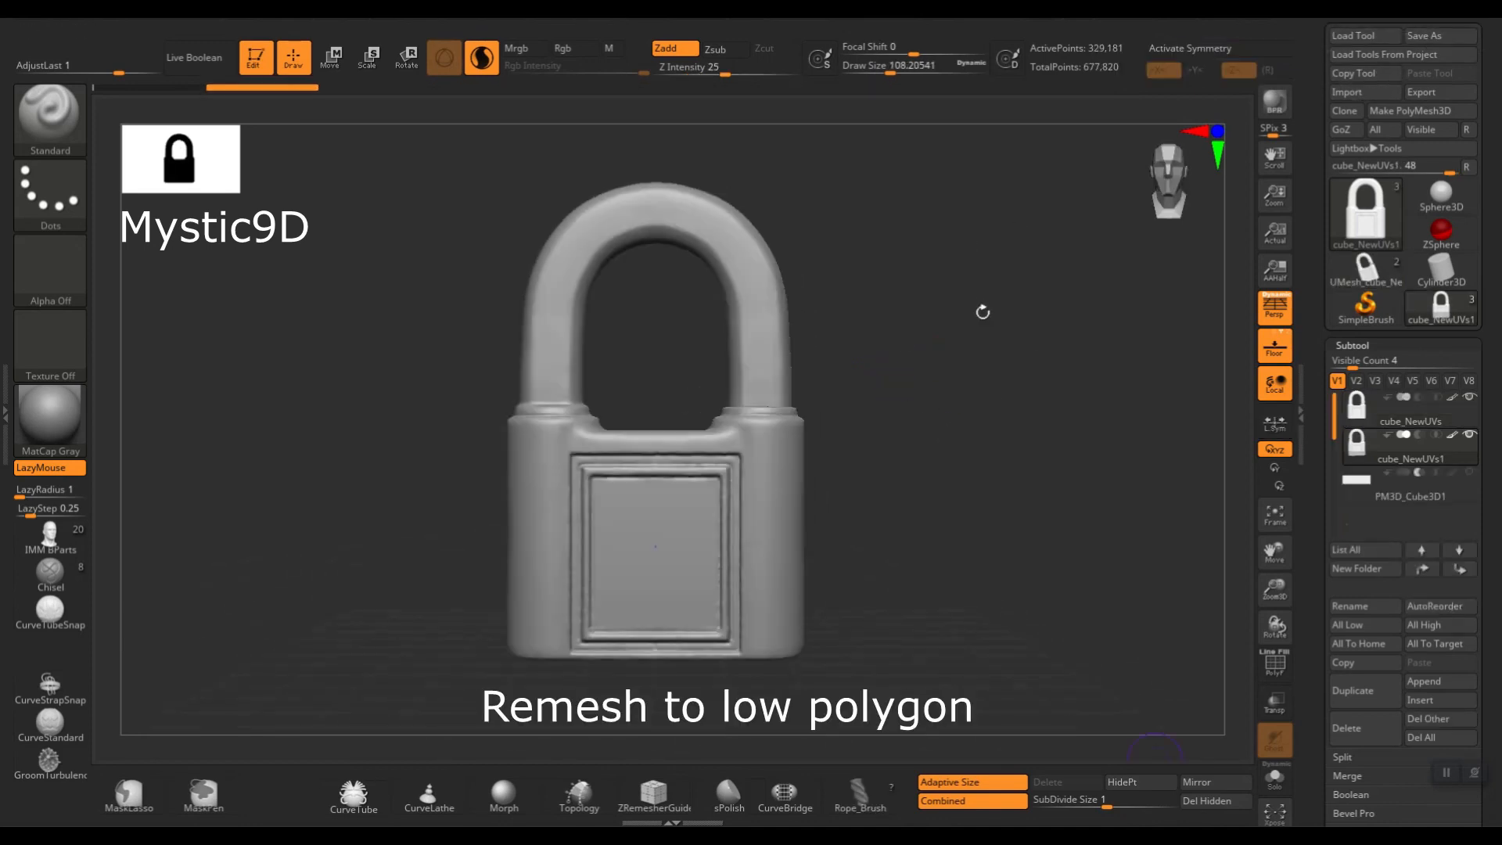
# Turn off DynaMesh and run ZRemesher on the cube_NewUVs1 subtool with a Target Polygons Count of 20.
pyautogui.keyDown('alt'); pyautogui.moveTo(926, 336); pyautogui.dragTo(925, 326, button='right'); pyautogui.keyUp('alt')
pyautogui.hotkey('shift', 'f')
pyautogui.hotkey('shift', 'f')
pyautogui.press('space')
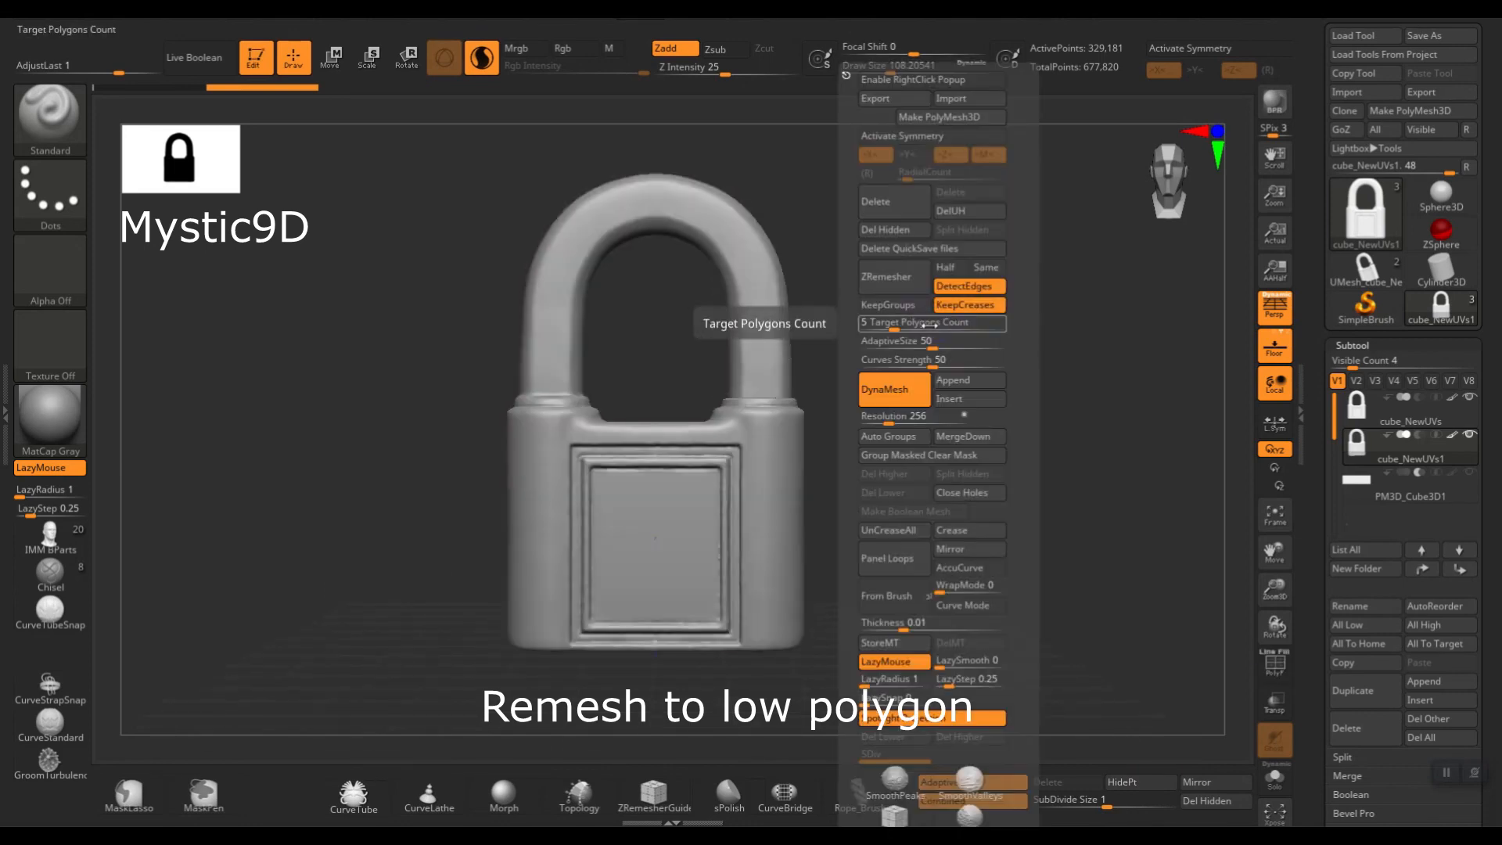
pyautogui.click(928, 321)
pyautogui.write('20')
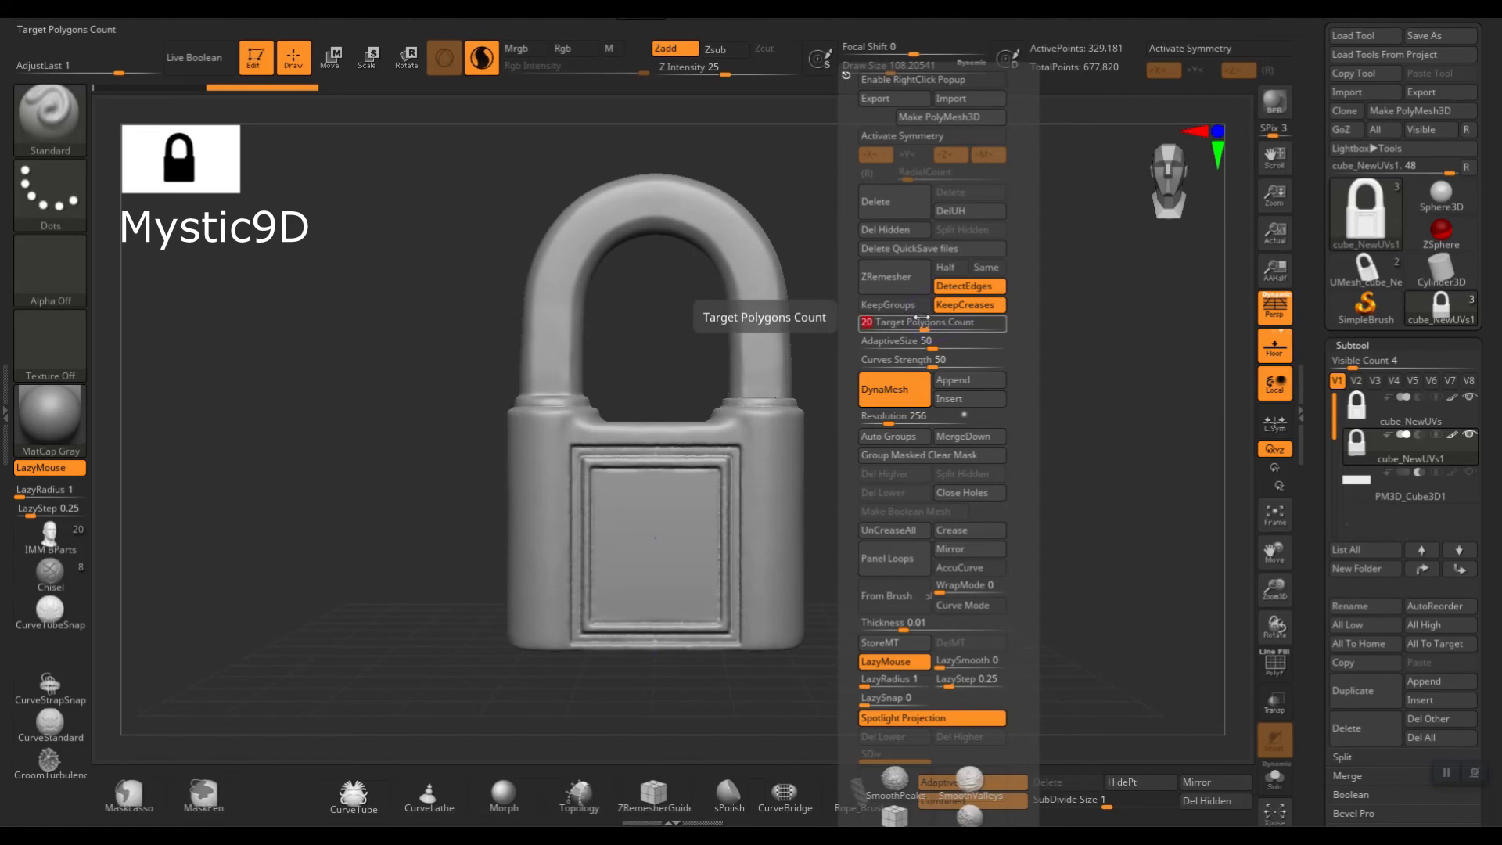
pyautogui.press('Return')
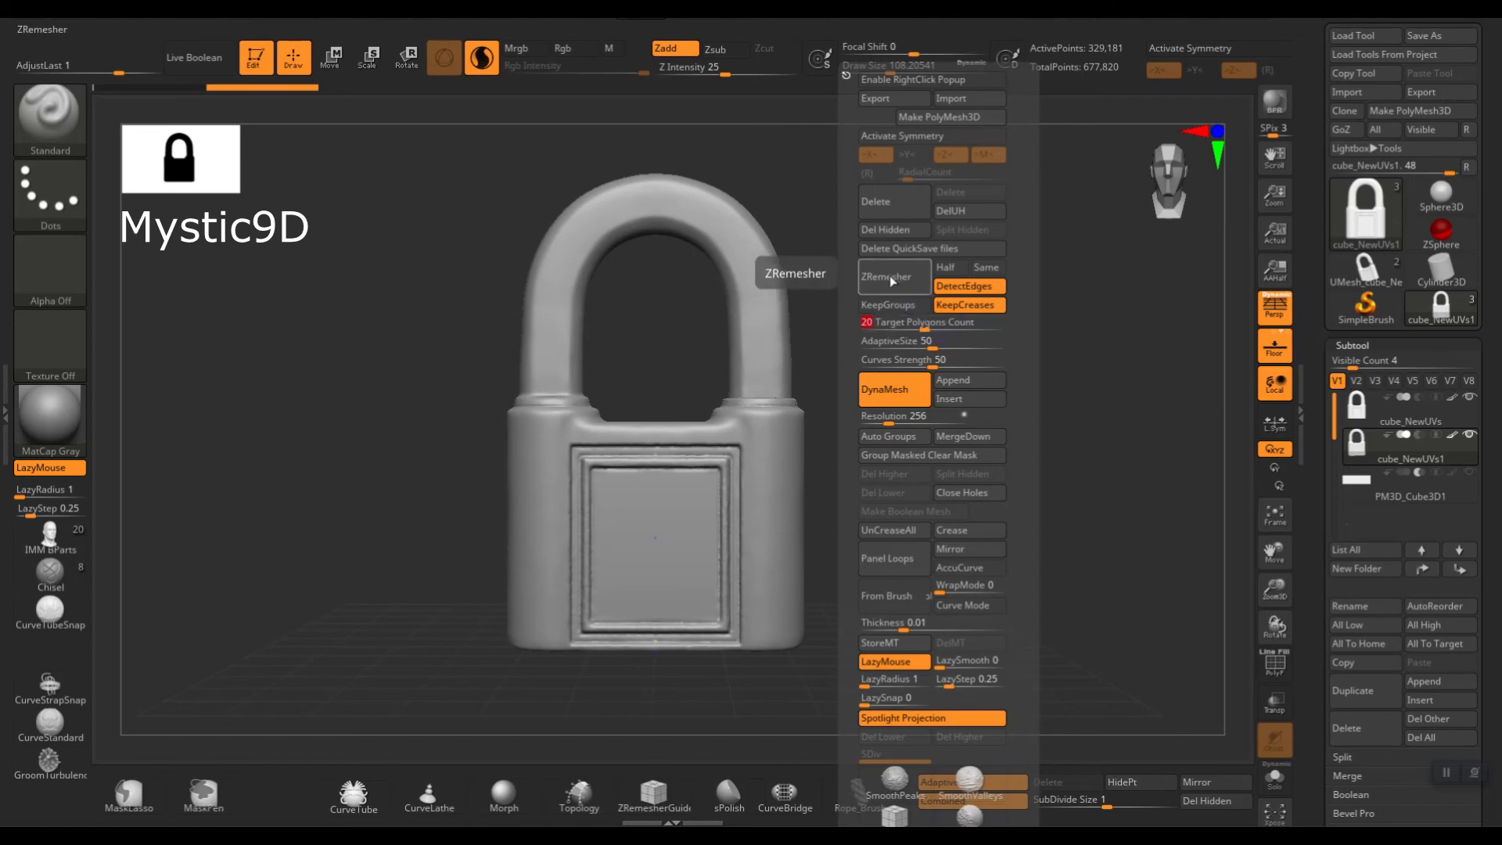
pyautogui.click(898, 387)
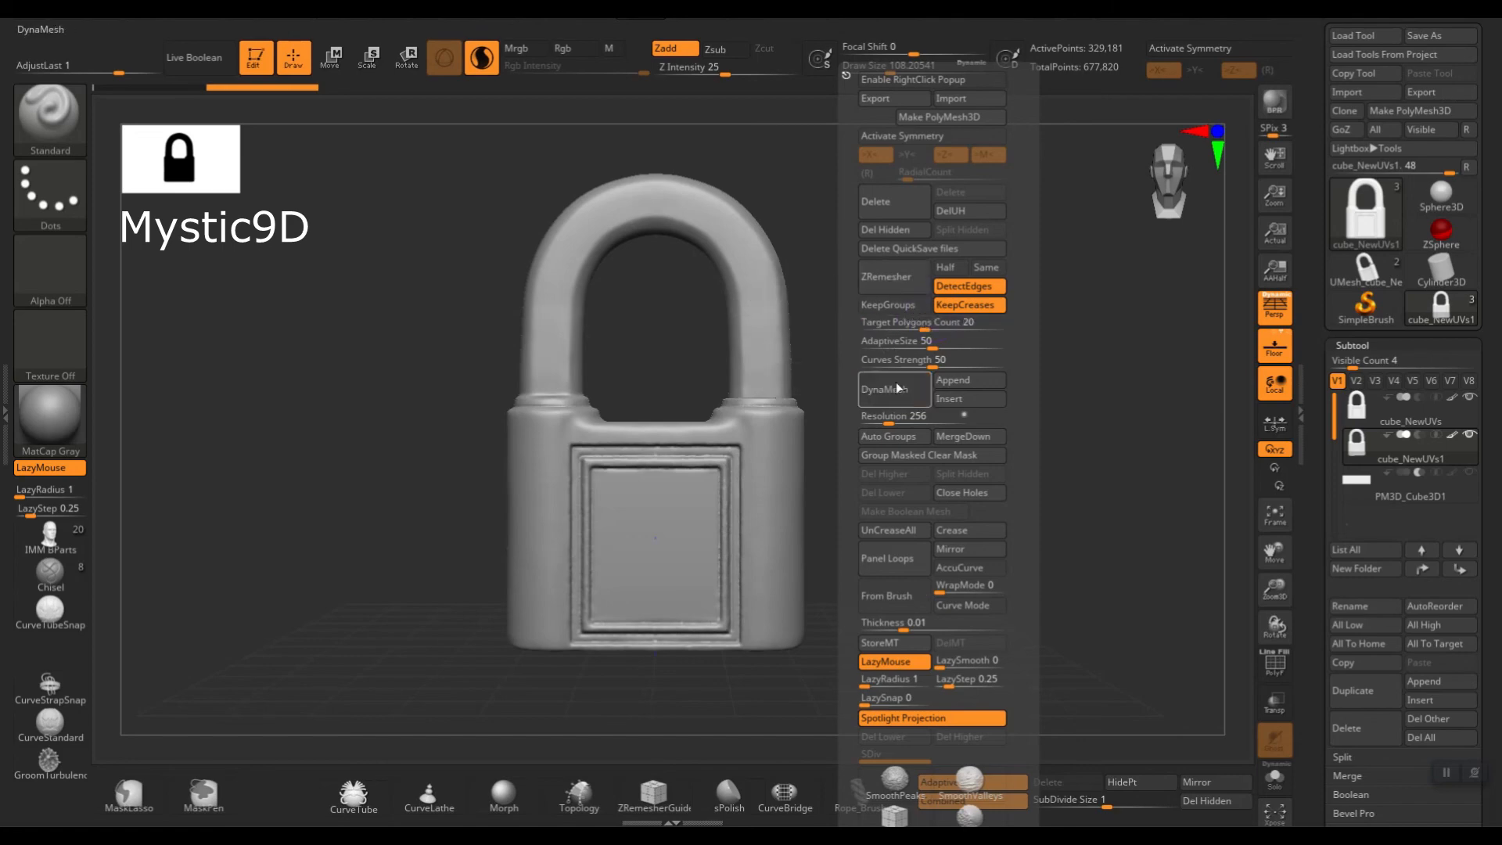
pyautogui.click(894, 276)
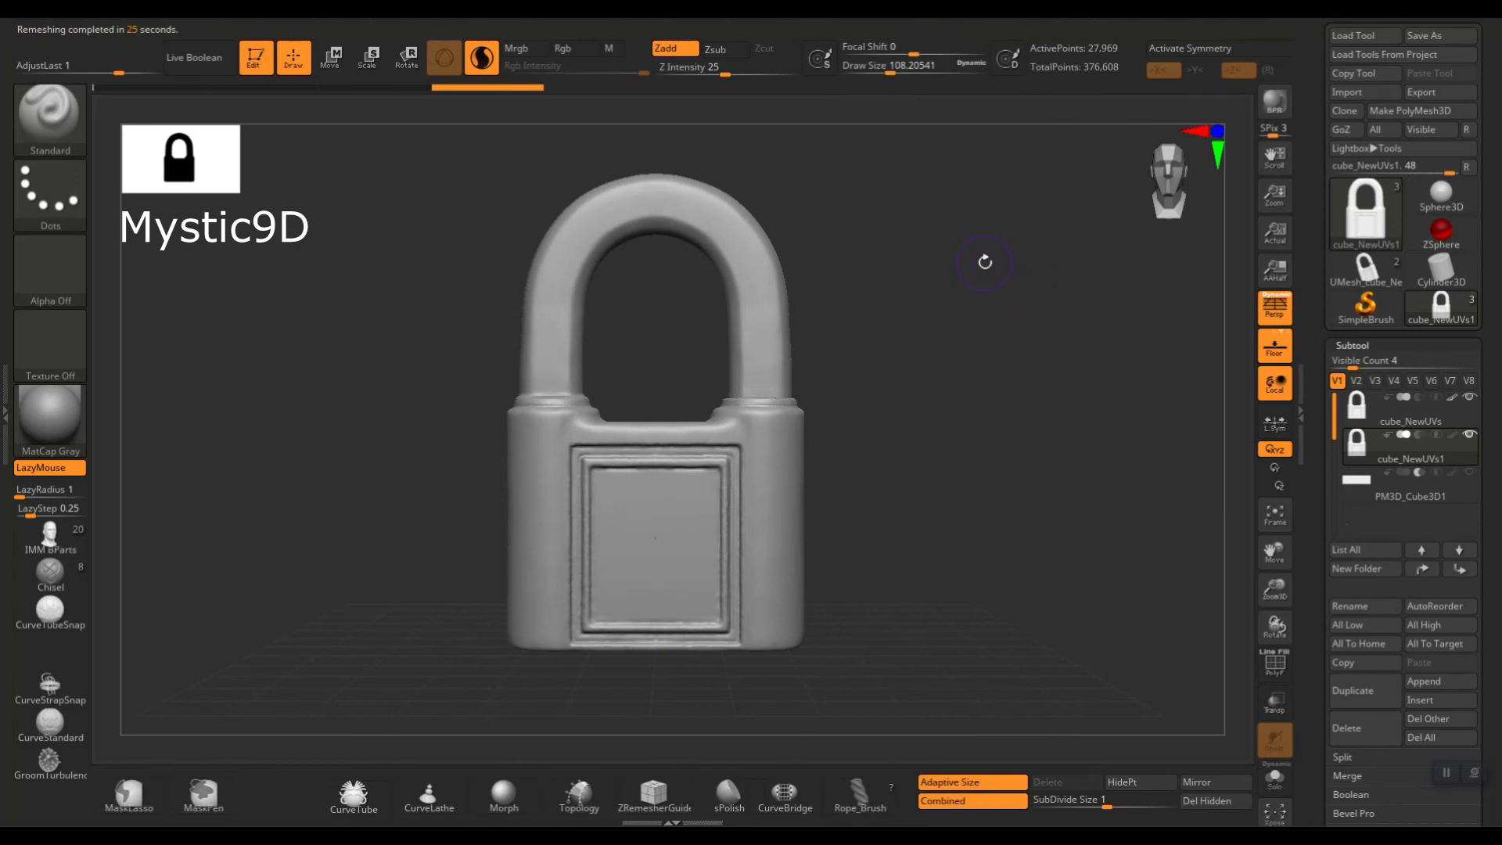
# Check the remeshed padlock's wireframe and hide the original cube_NewUVs subtool.
pyautogui.hotkey('shift', 'f')
pyautogui.keyDown('ctrl'); pyautogui.moveTo(856, 277); pyautogui.dragTo(923, 271, button='right'); pyautogui.keyUp('ctrl')
pyautogui.hotkey('shift', 'f')
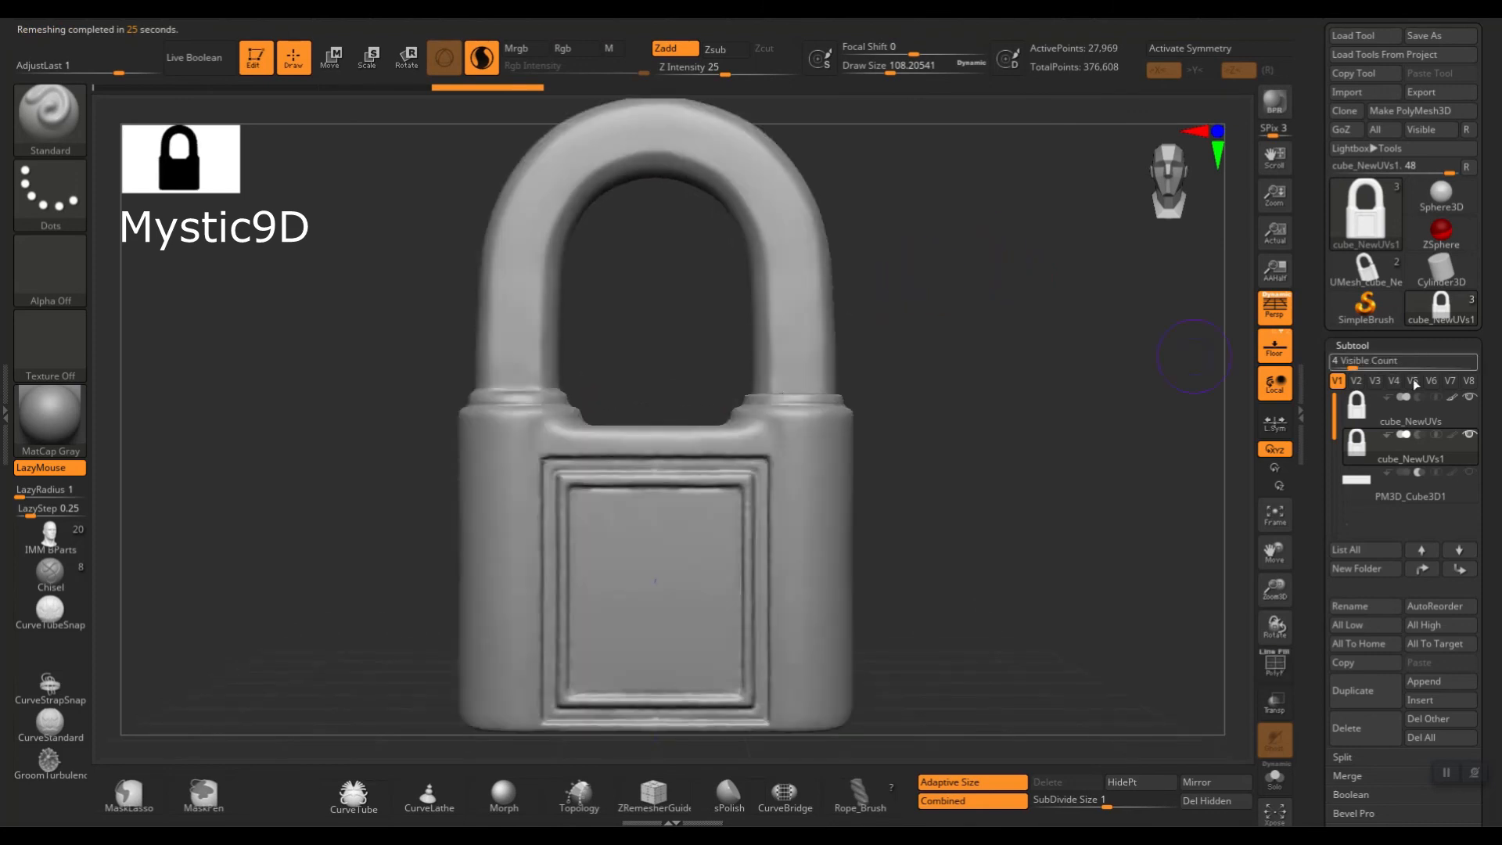
pyautogui.click(1469, 399)
# Inspect the remeshed padlock's topology from several angles, comparing the shaded surface with the PolyFrame wireframe.
pyautogui.hotkey('shift', 'f')
pyautogui.hotkey('shift', 'f')
pyautogui.hotkey('shift', 'f')
pyautogui.moveTo(946, 318)
pyautogui.mouseDown()
pyautogui.moveTo(926, 316)
pyautogui.moveTo(920, 336)
pyautogui.moveTo(945, 324)
pyautogui.mouseUp()
pyautogui.hotkey('shift', 'f')
pyautogui.press('s')
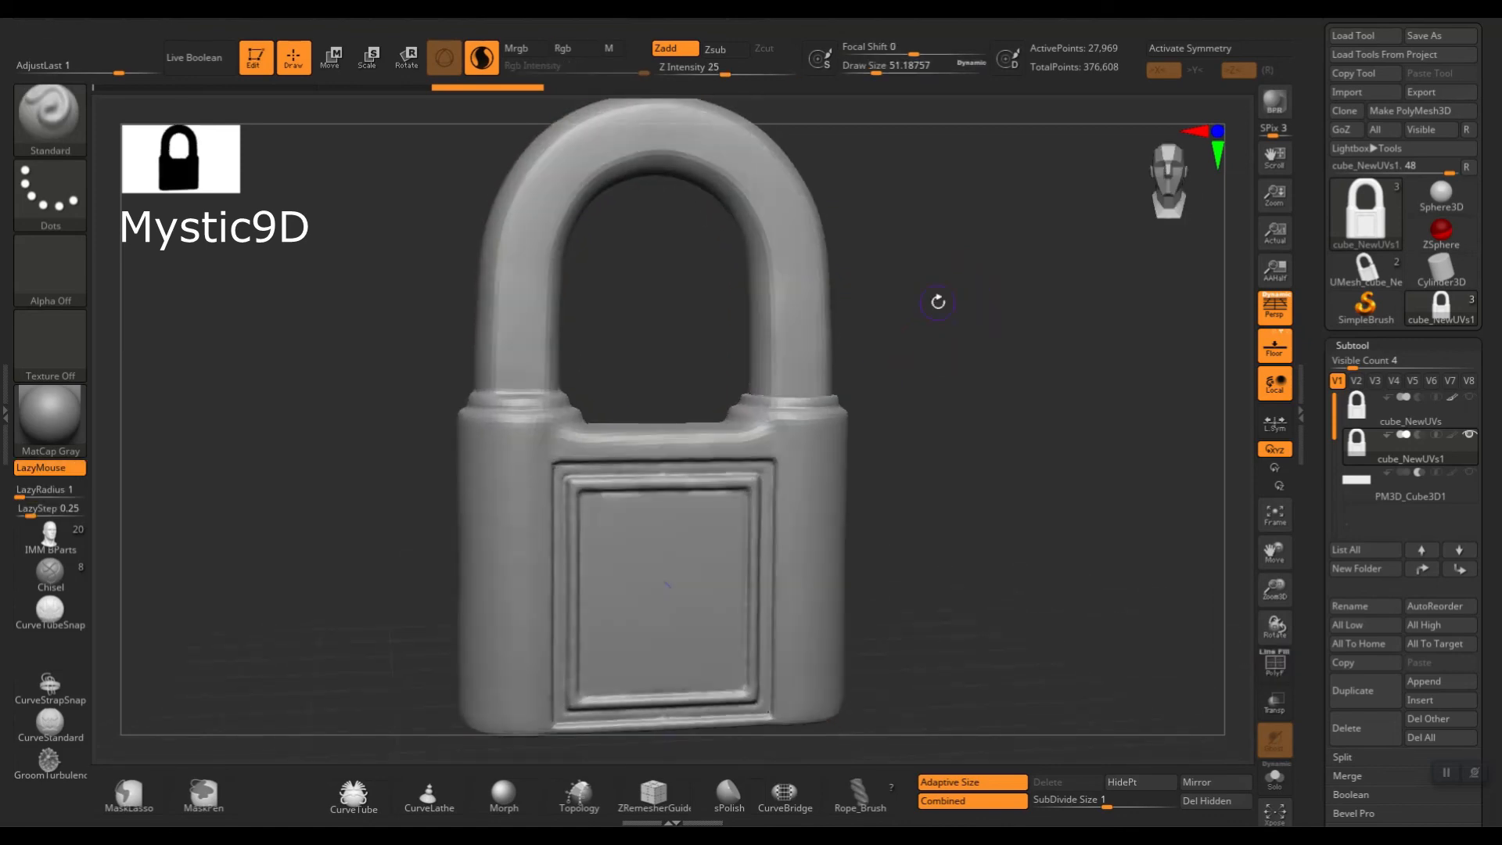
pyautogui.hotkey('shift', 'f')
pyautogui.hotkey('shift', 'f')
pyautogui.press('f')
pyautogui.keyDown('ctrl'); pyautogui.moveTo(950, 376); pyautogui.dragTo(916, 438, button='right'); pyautogui.keyUp('ctrl')
pyautogui.moveTo(917, 437)
pyautogui.mouseDown(button='right')
pyautogui.moveTo(922, 295)
pyautogui.moveTo(918, 430)
pyautogui.moveTo(919, 379)
pyautogui.moveTo(898, 390)
pyautogui.mouseUp(button='right')
pyautogui.hotkey('shift', 'f')
pyautogui.moveTo(909, 322)
pyautogui.mouseDown(button='right')
pyautogui.moveTo(818, 312)
pyautogui.moveTo(926, 335)
pyautogui.mouseUp(button='right')
pyautogui.hotkey('shift', 'f')
pyautogui.hotkey('shift', 'f')
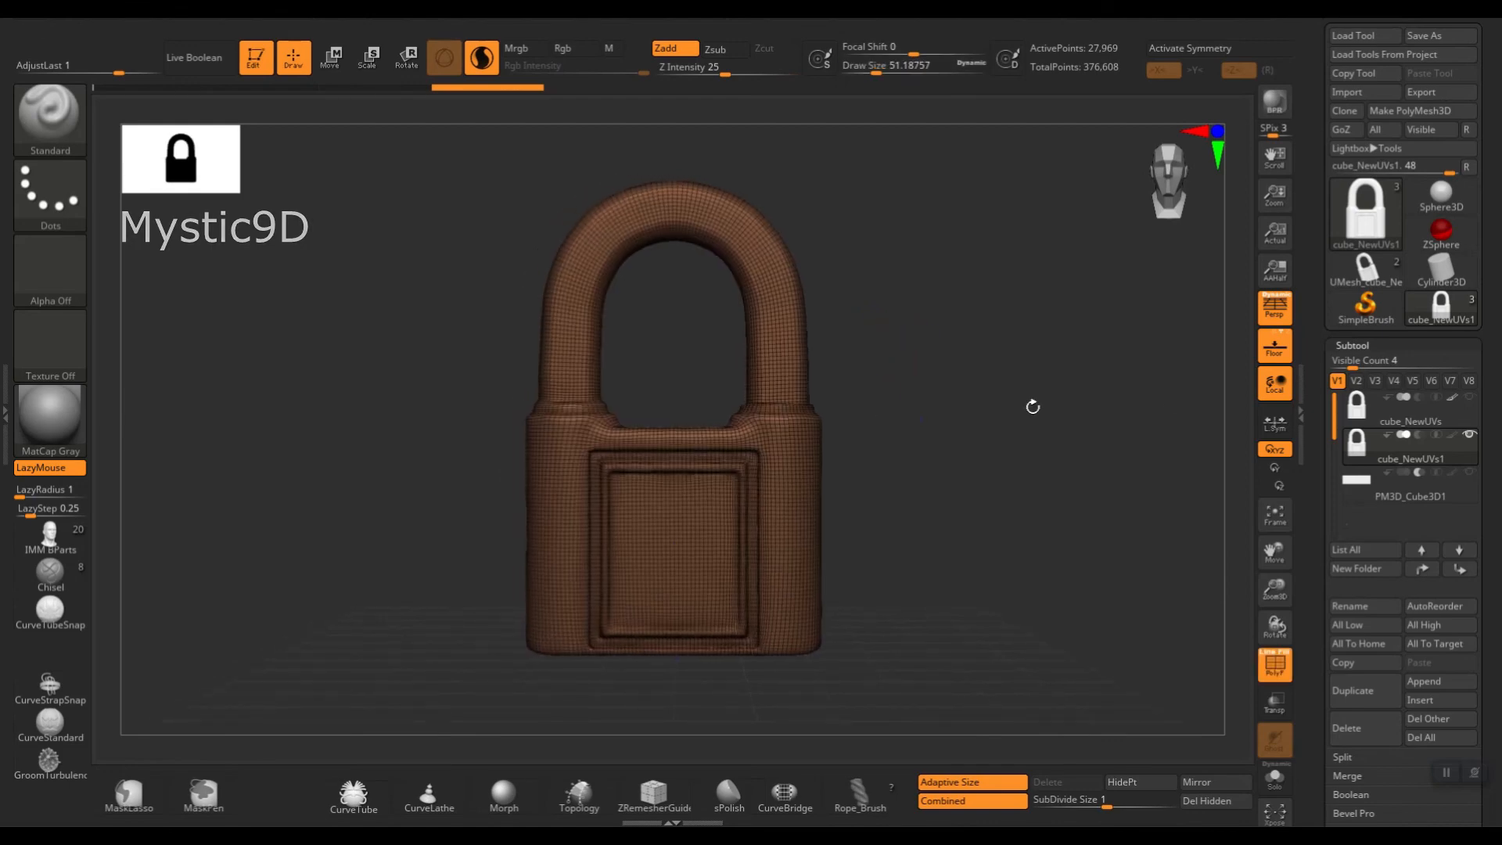